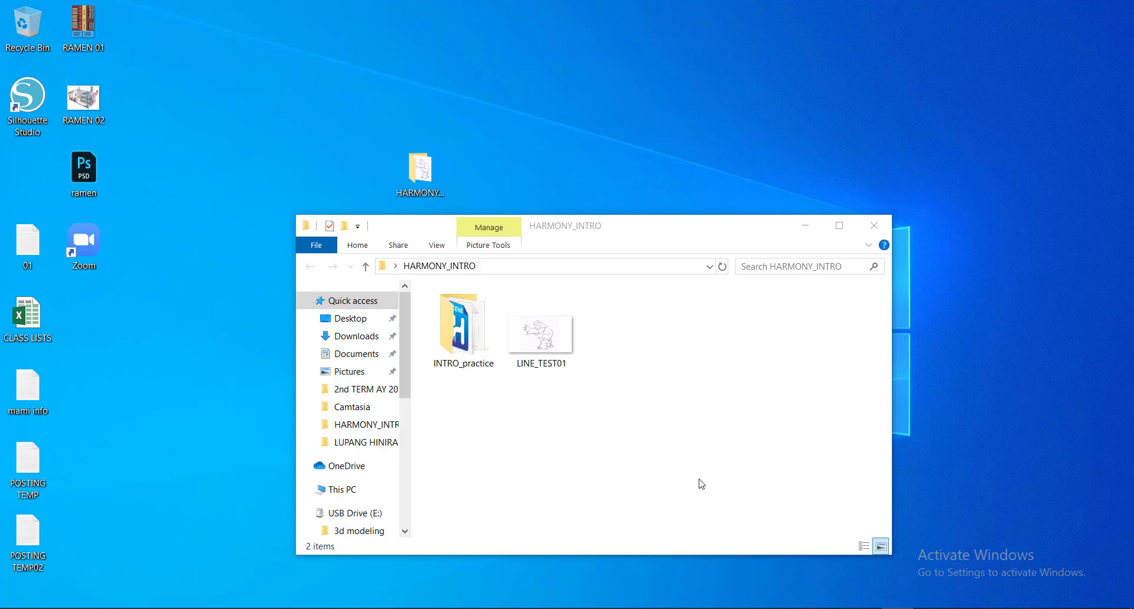
# Close the open folder window and reopen the HARMONY_INTRO folder from the desktop
pyautogui.click(724, 474)
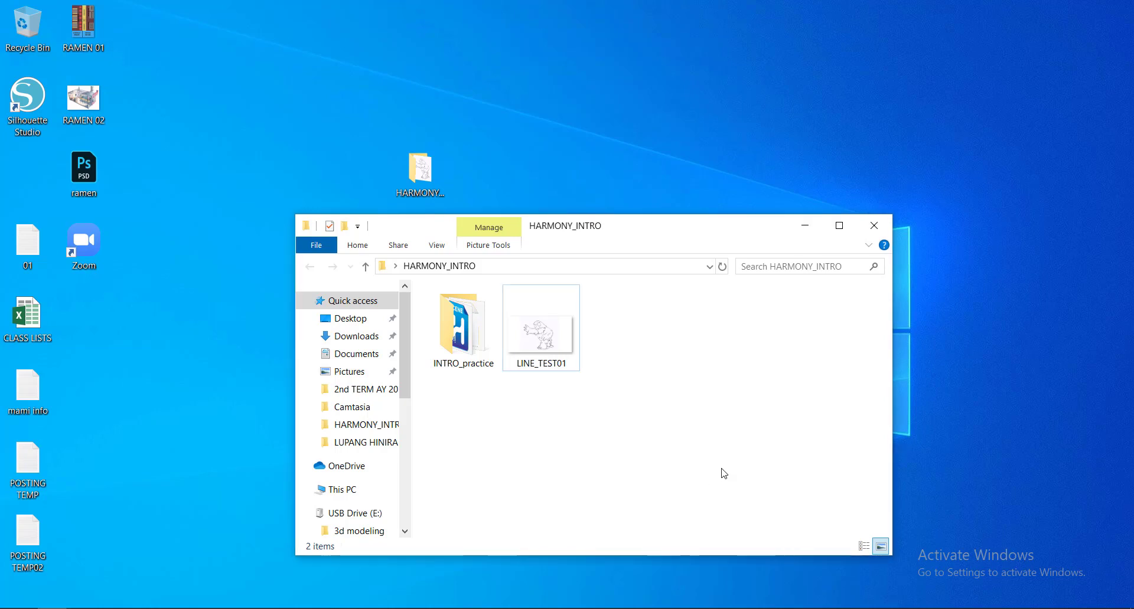
pyautogui.click(724, 473)
pyautogui.moveTo(670, 232); pyautogui.dragTo(674, 231)
pyautogui.click(420, 174)
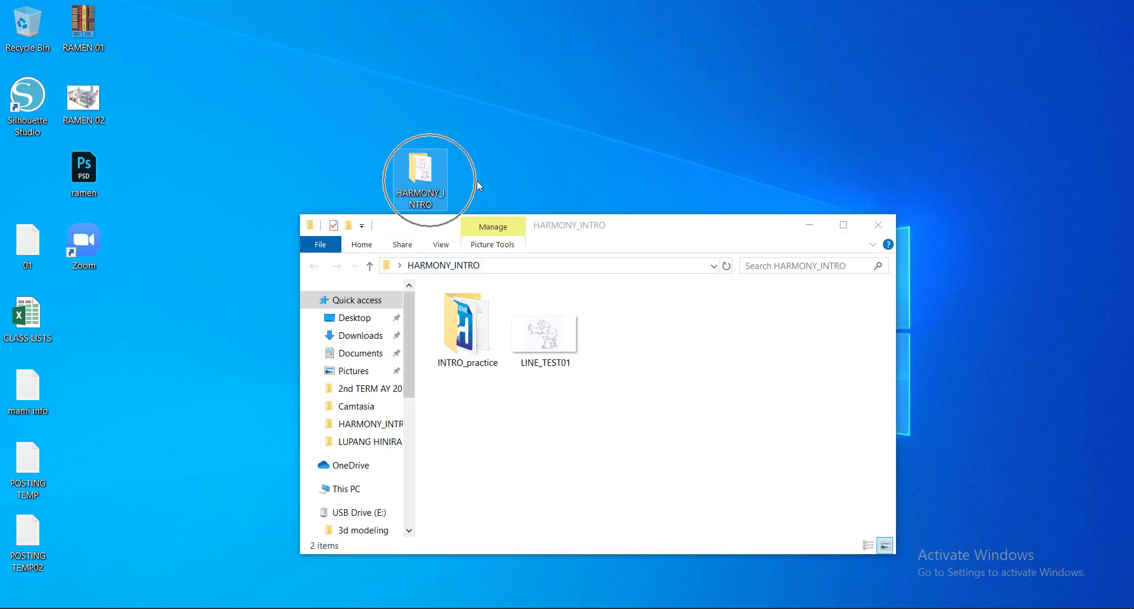
pyautogui.click(878, 228)
pyautogui.doubleClick(440, 187)
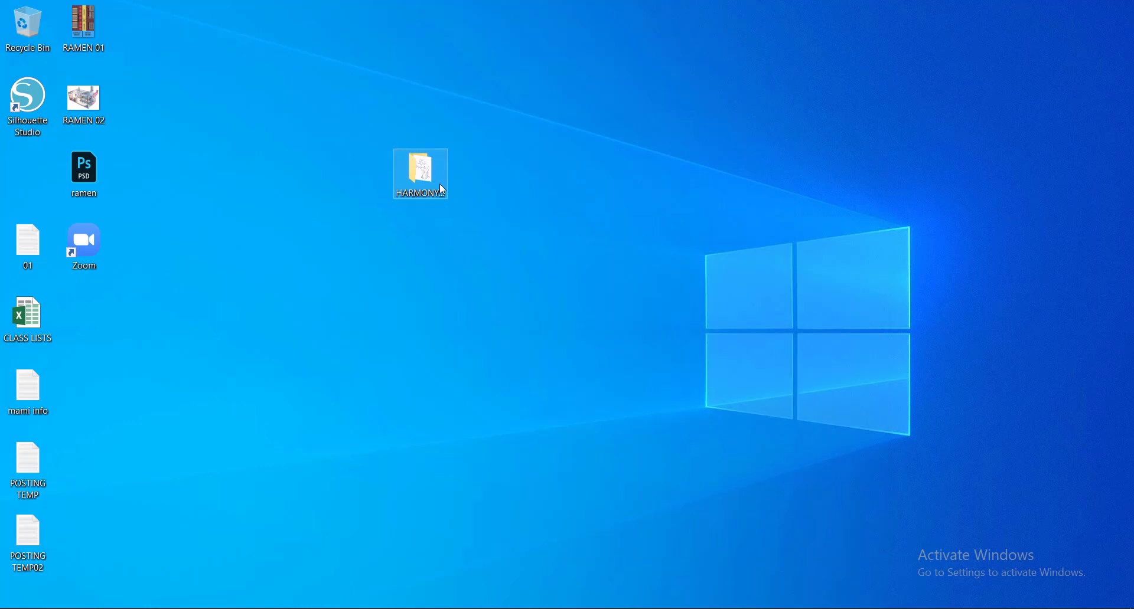
pyautogui.click(467, 341)
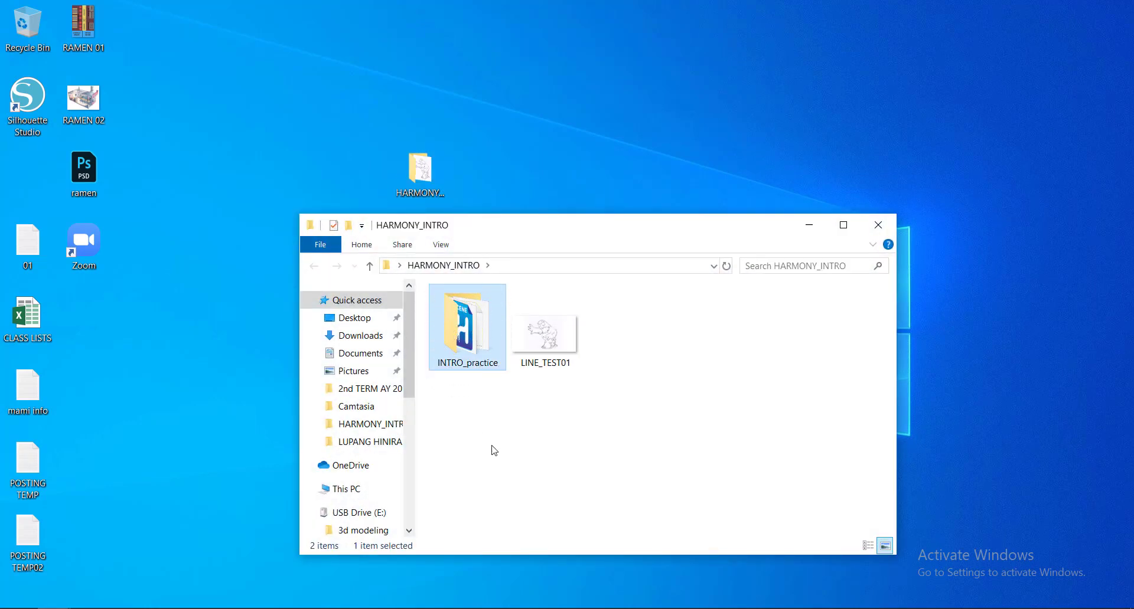
pyautogui.click(515, 434)
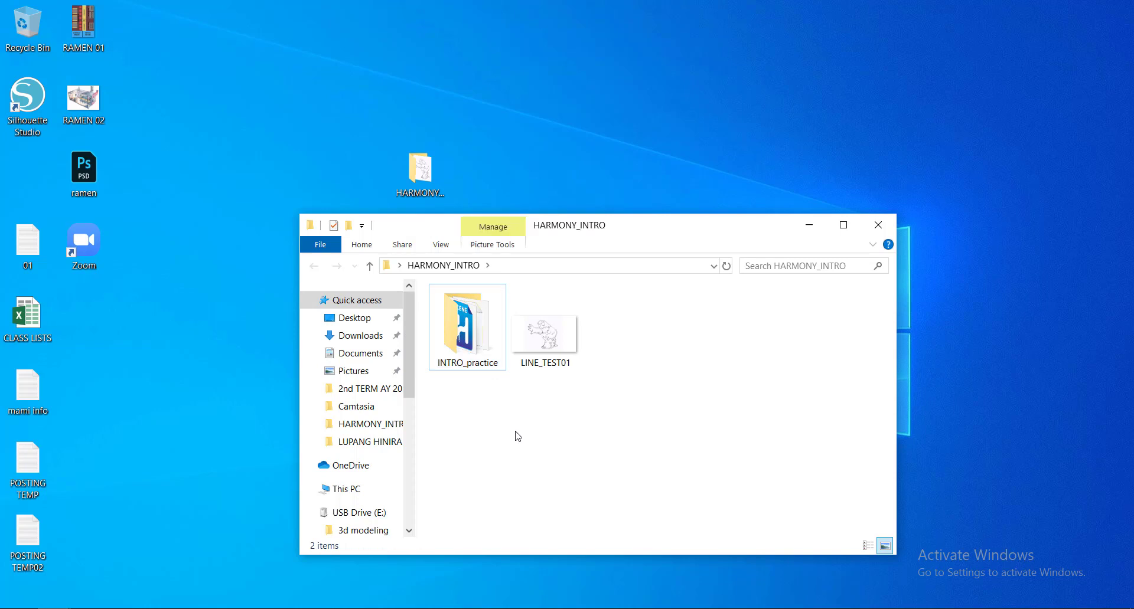
# View the LINE_TEST01 image from the HARMONY_INTRO folder full size, and close the image viewer
pyautogui.click(540, 346)
pyautogui.doubleClick(544, 338)
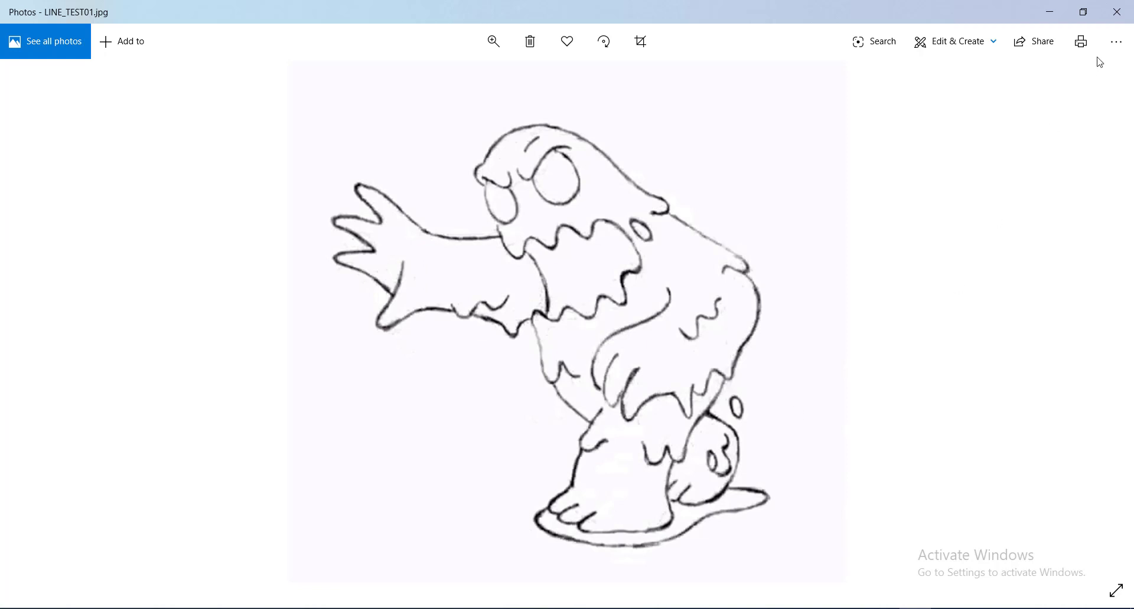
pyautogui.click(1118, 12)
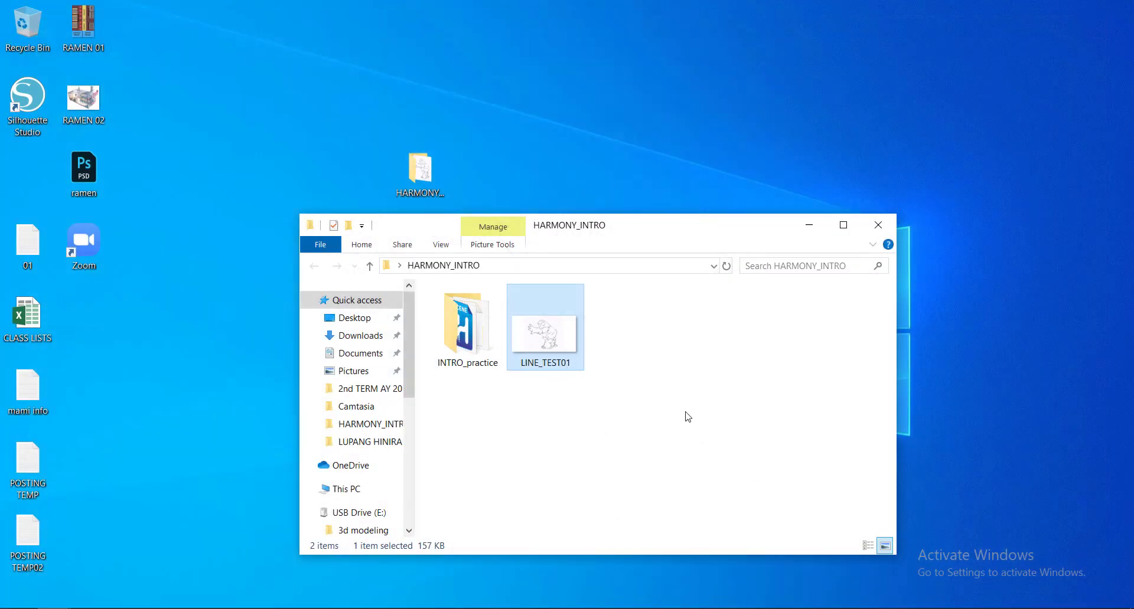
pyautogui.click(638, 396)
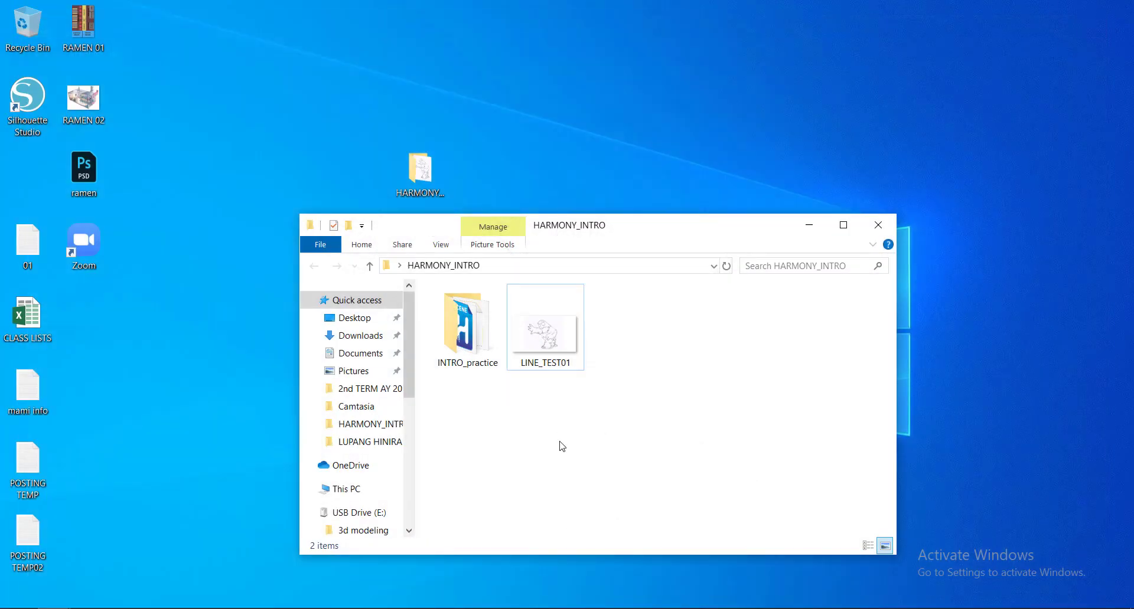
pyautogui.click(551, 342)
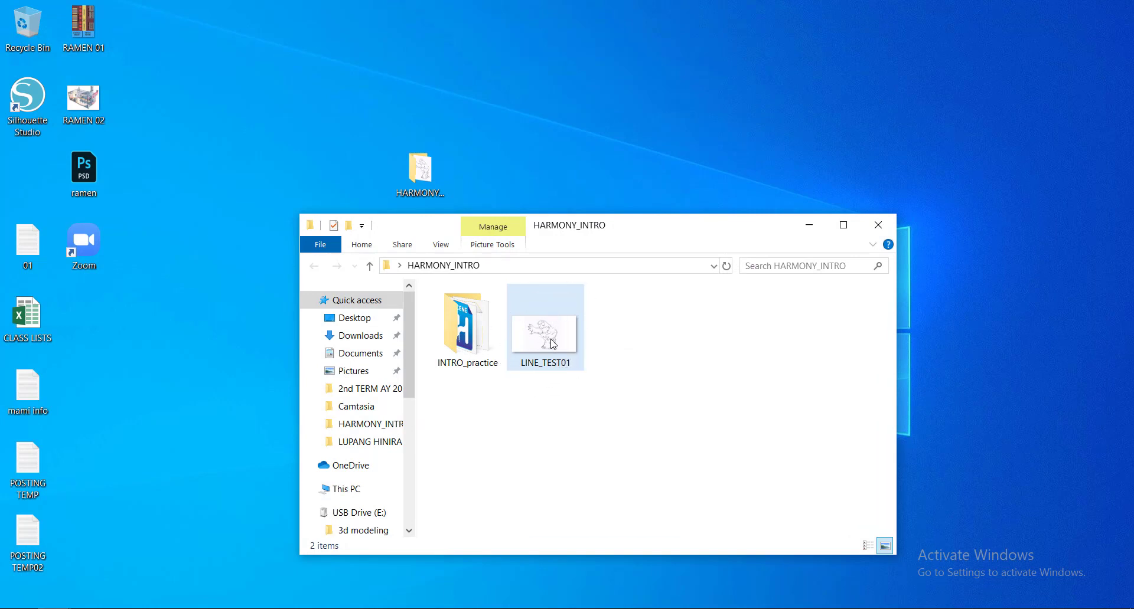
pyautogui.click(714, 536)
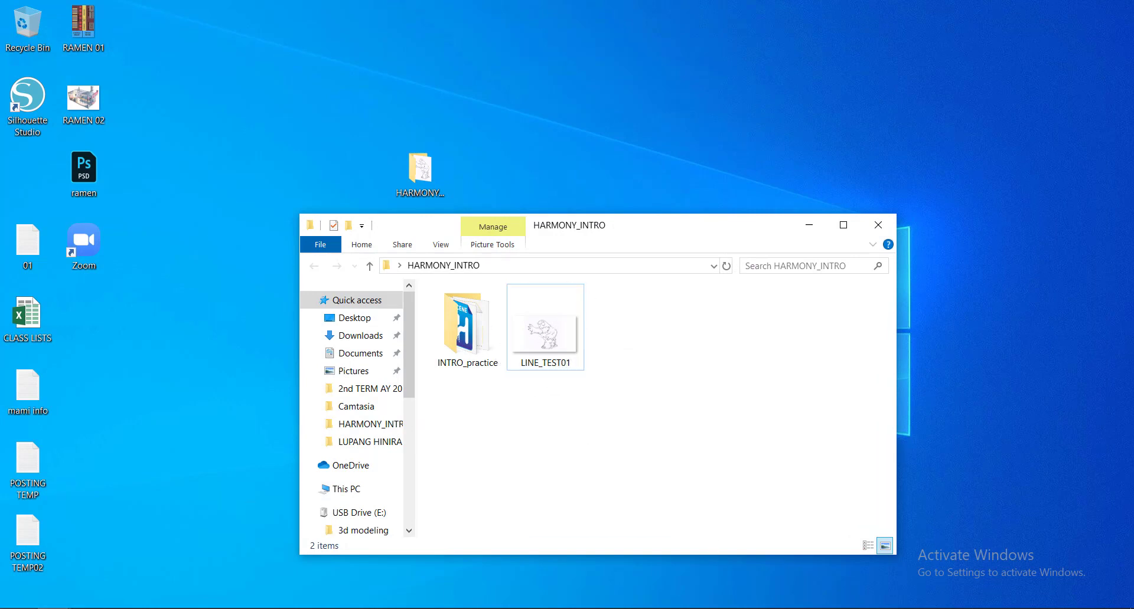
# Search for "har" among the installed programs and launch Harmony Premium
pyautogui.click(15, 601)
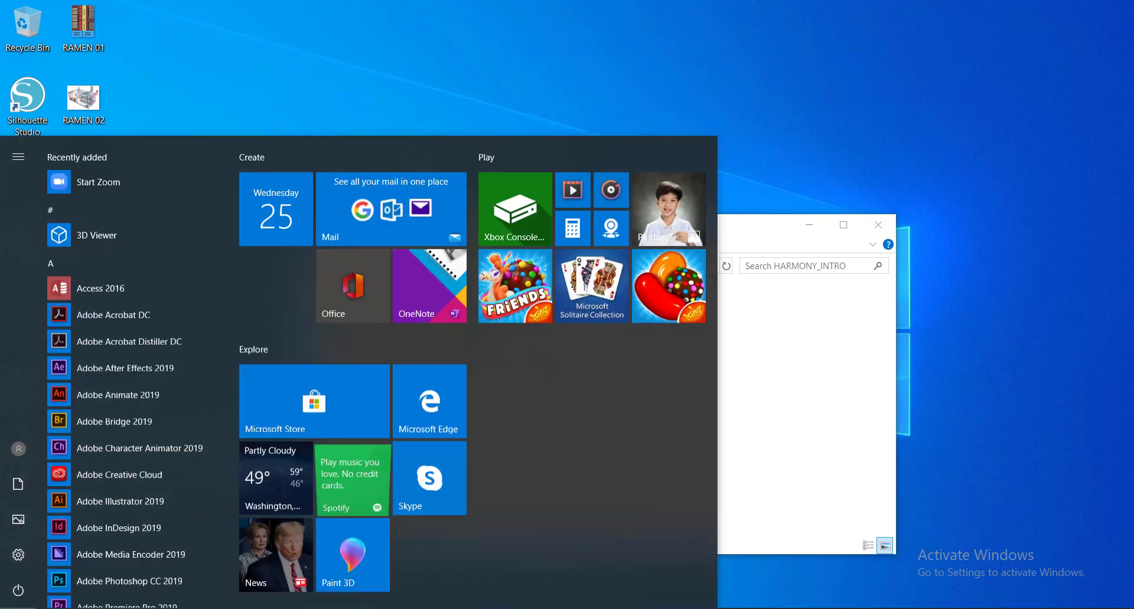
pyautogui.write('har')
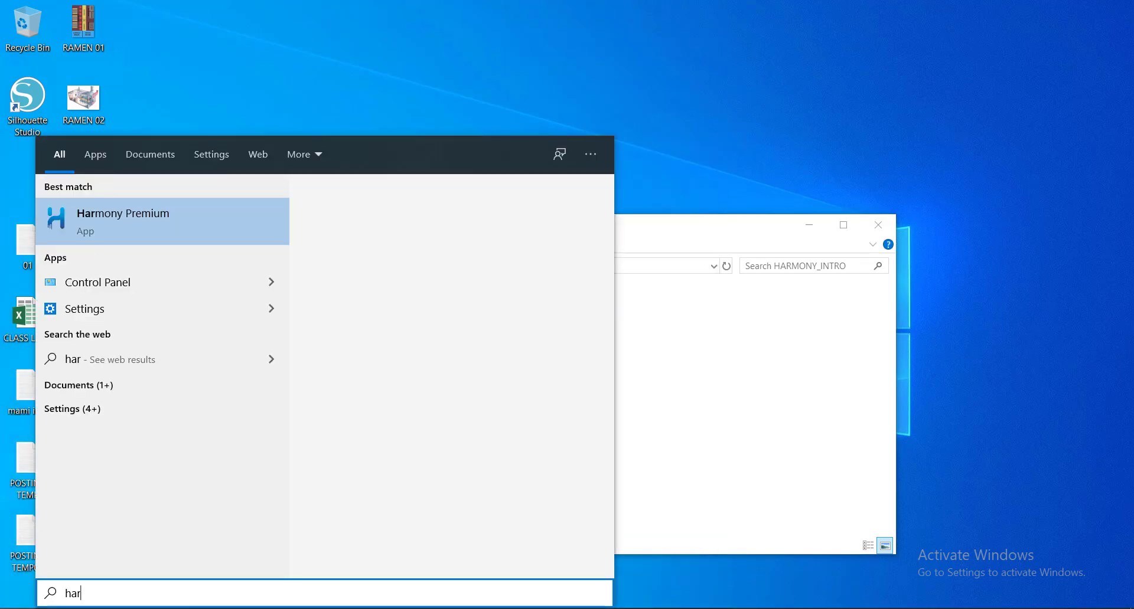
pyautogui.press('Return')
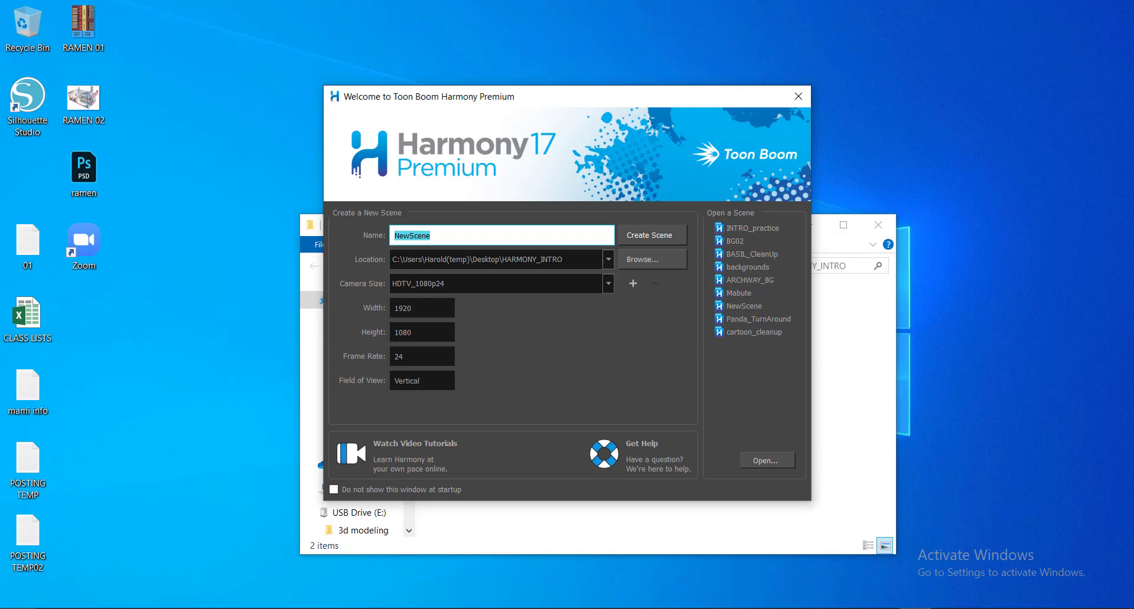
# Set the new scene's location to the HARMONY_INTRO folder on the Desktop
pyautogui.click(627, 260)
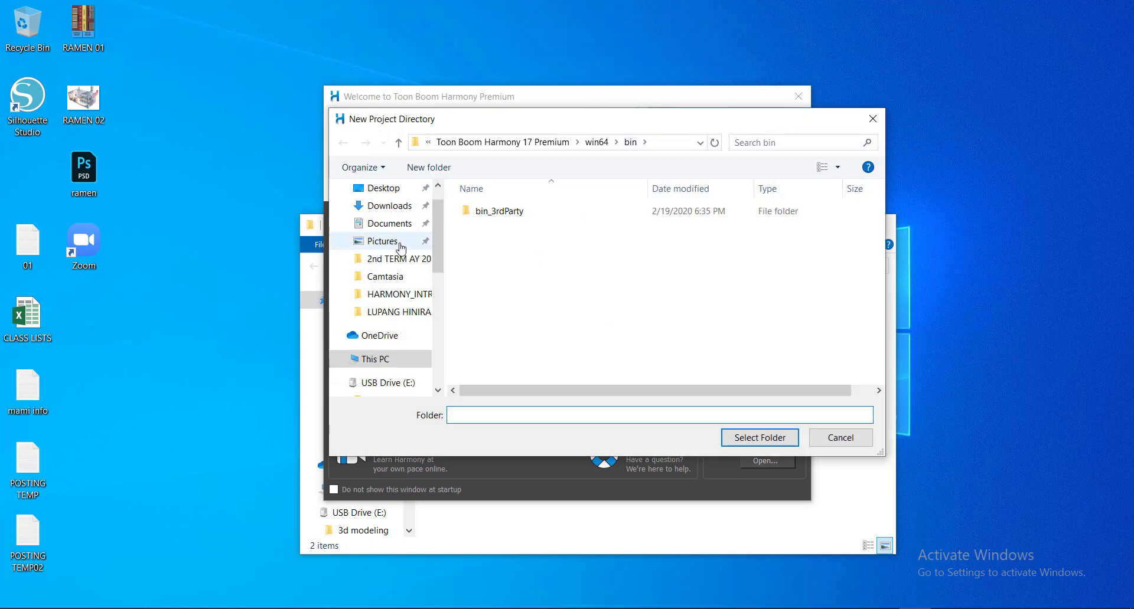
pyautogui.scroll(1, 383, 248)
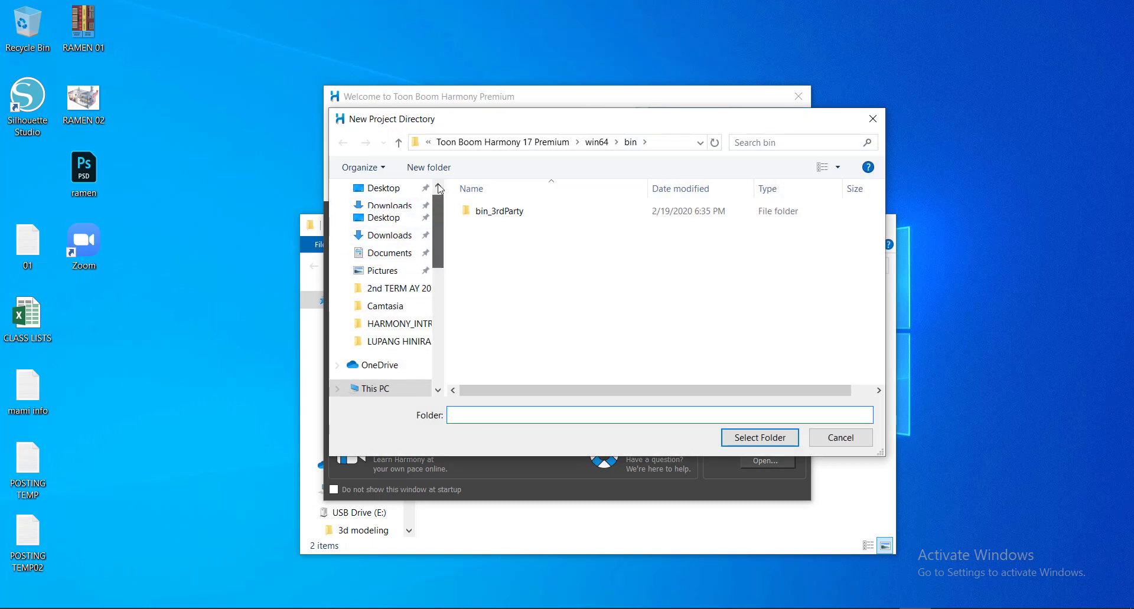
pyautogui.click(383, 218)
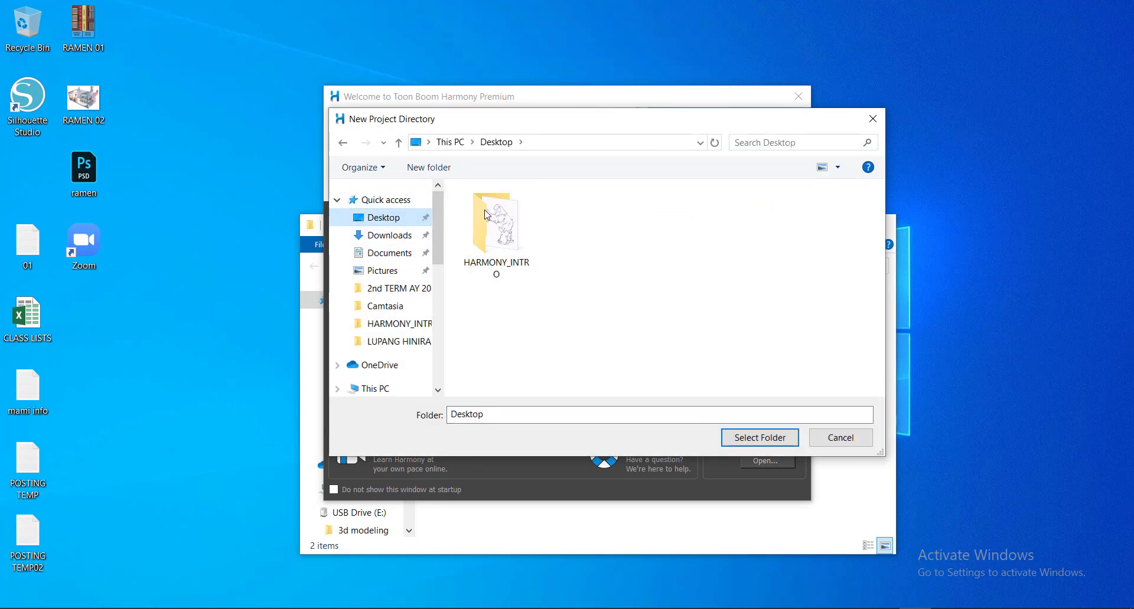
pyautogui.click(489, 238)
pyautogui.click(739, 437)
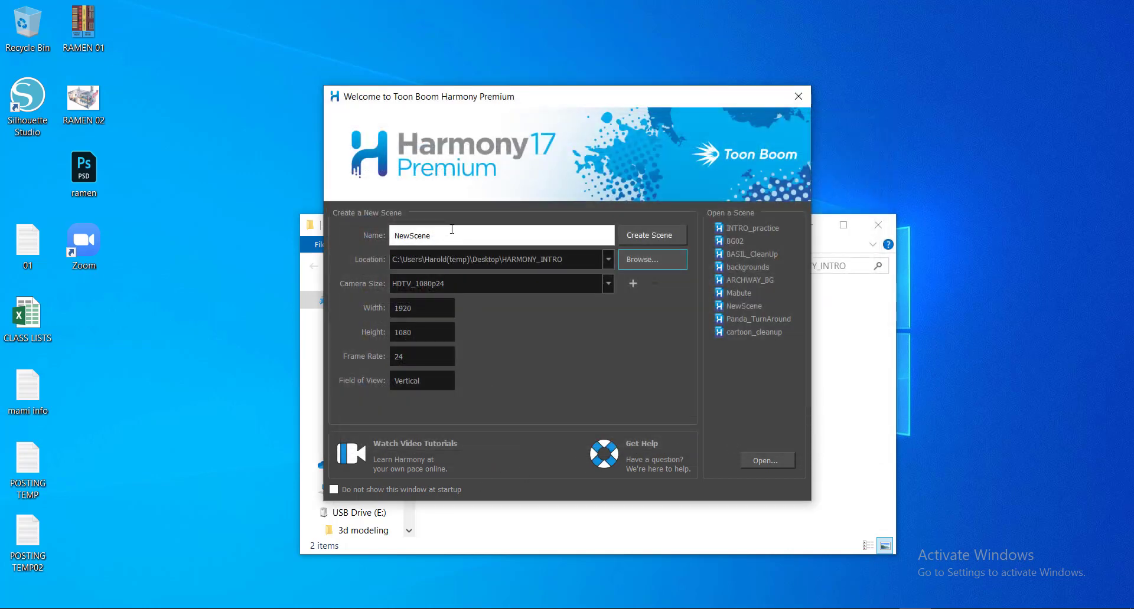
# Name the new scene CLEAN_UP and create it
pyautogui.doubleClick(420, 236)
pyautogui.write('C')
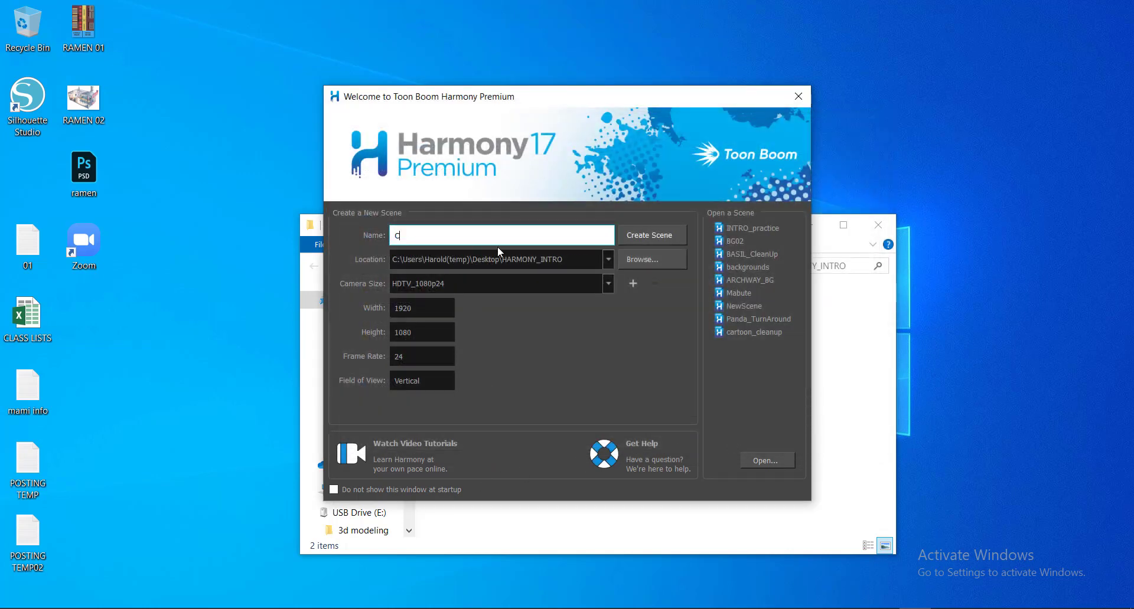
pyautogui.write('LEAN_UP')
pyautogui.click(653, 236)
# Switch to the HARMONY_INTRO folder window and check for the new scene's CLEAN_UP folder
pyautogui.click(852, 337)
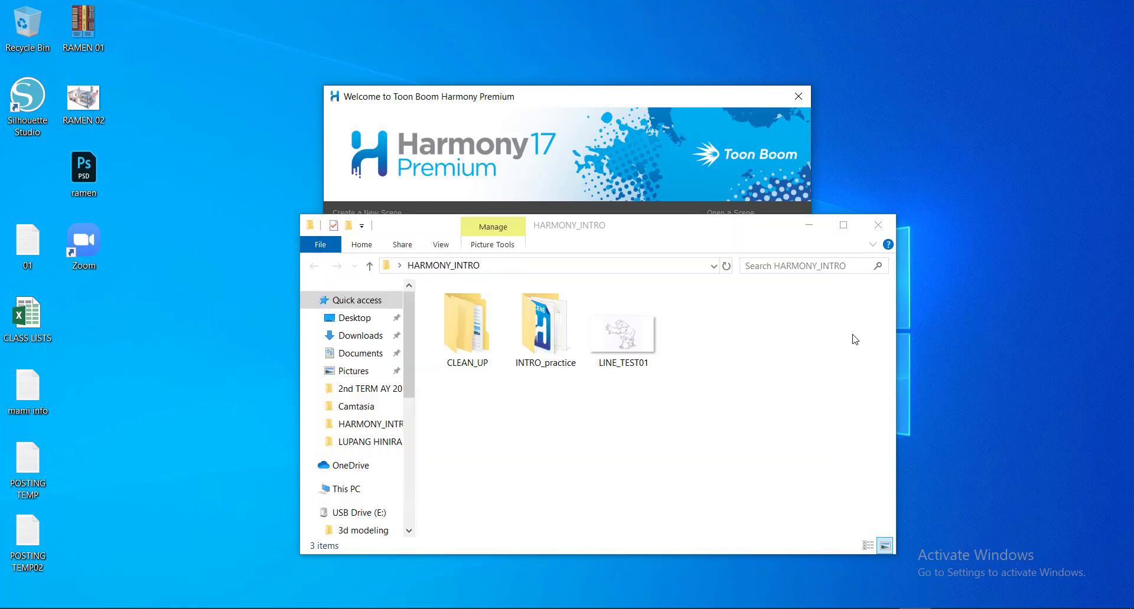
pyautogui.click(465, 358)
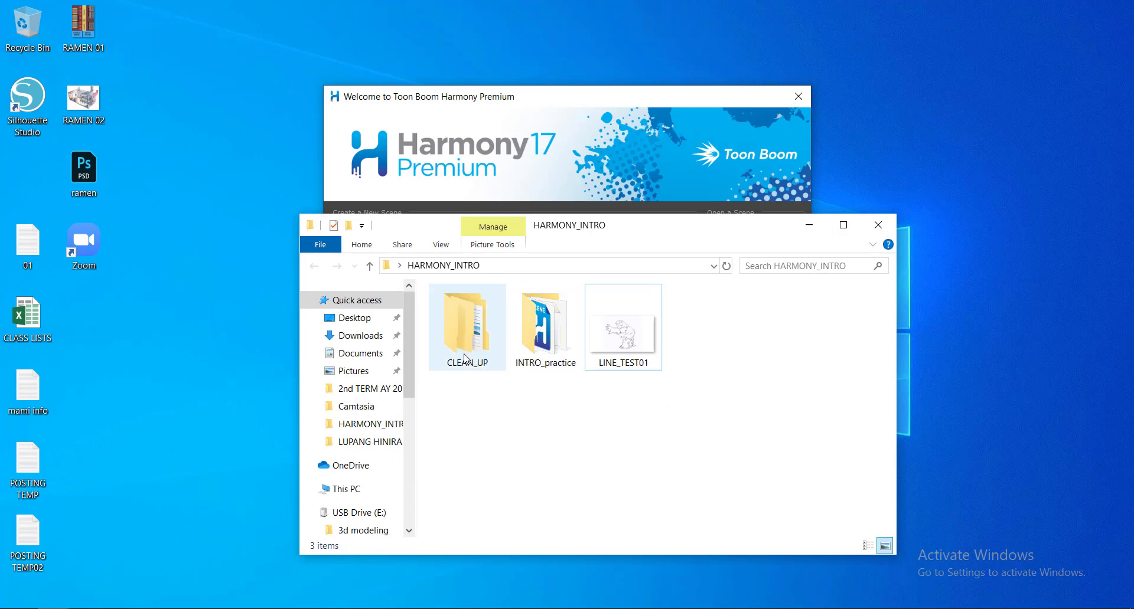
pyautogui.press('ctrl')
pyautogui.press('ctrl')
pyautogui.press('ctrl')
pyautogui.press('ctrl')
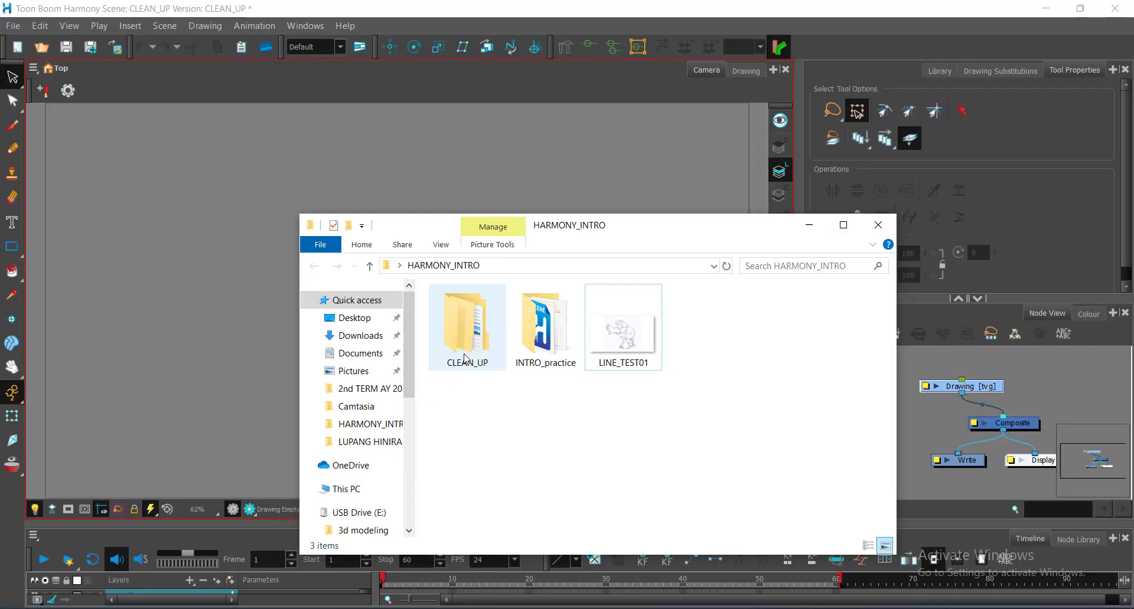
# Minimize the folder window and save the CLEAN_UP scene in Harmony
pyautogui.click(809, 225)
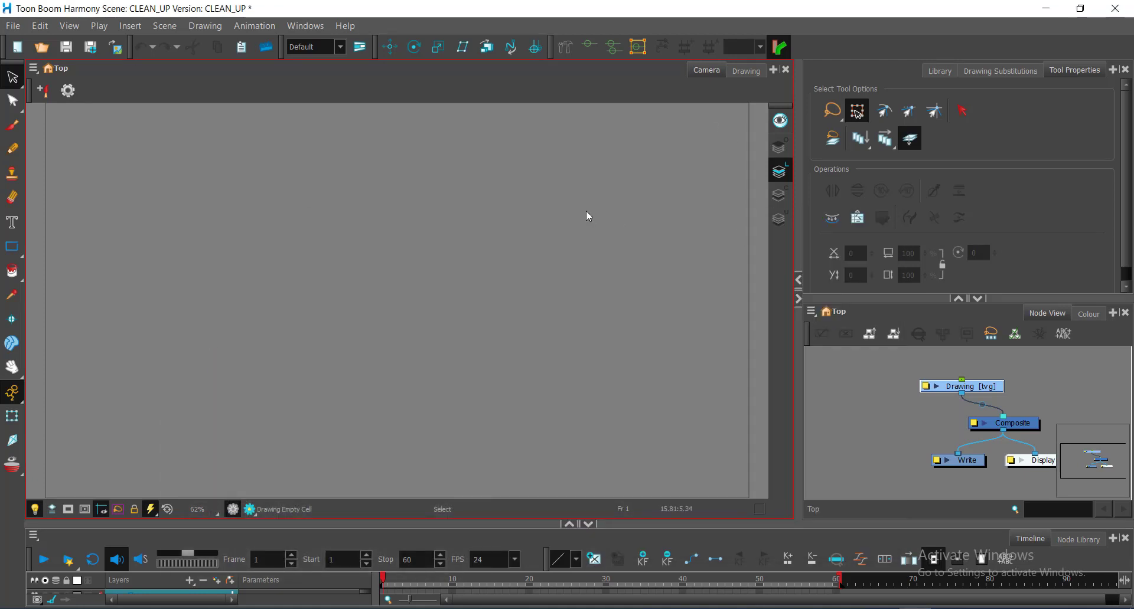
pyautogui.click(9, 27)
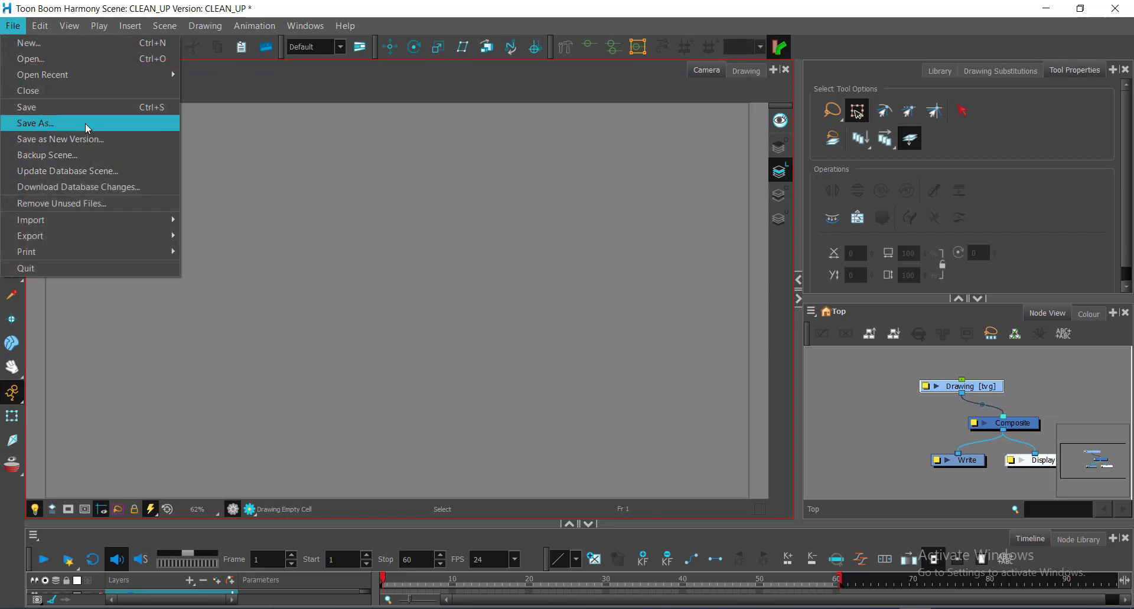
pyautogui.click(97, 108)
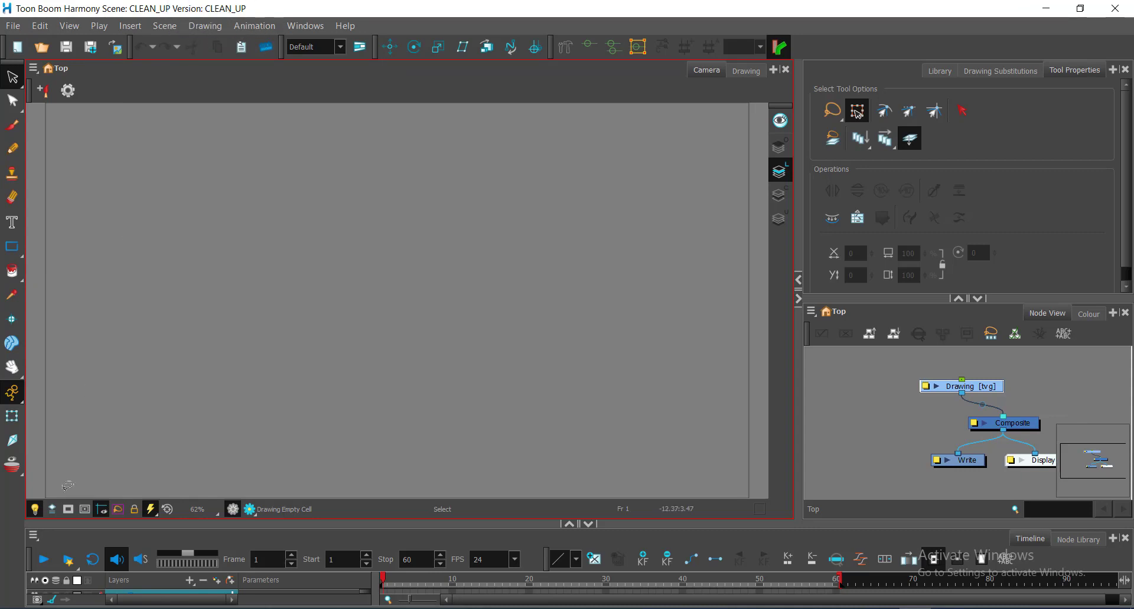
# Close the LUPANG HINIRANG folder window, bring up the HARMONY_INTRO folder and select LINE_TEST01
pyautogui.moveTo(147, 604)
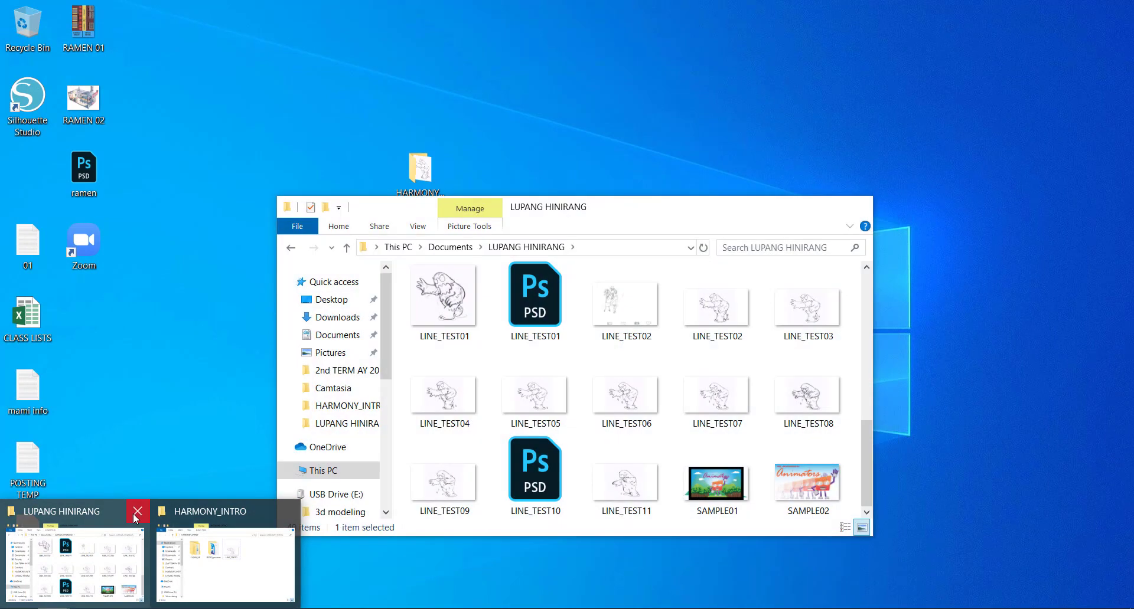
pyautogui.click(135, 513)
pyautogui.click(76, 561)
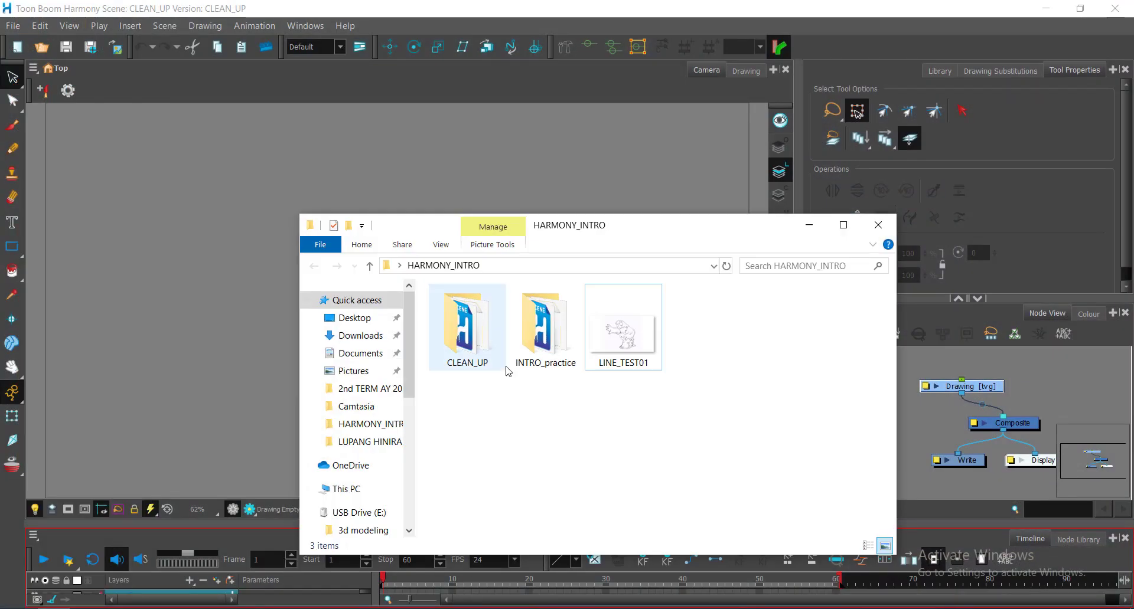
pyautogui.click(598, 385)
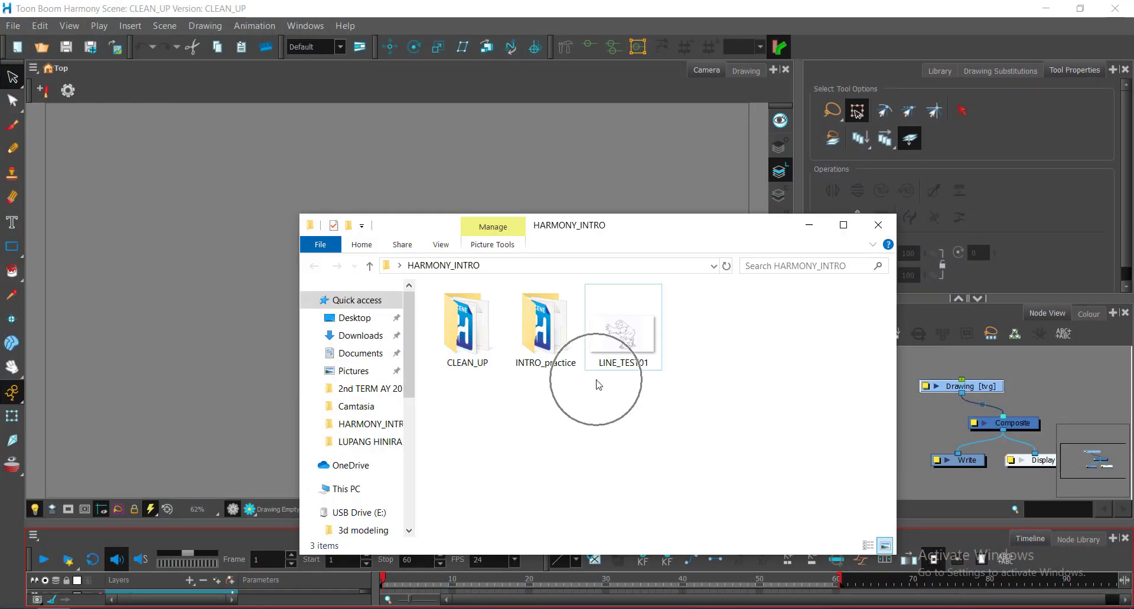
pyautogui.click(598, 385)
pyautogui.click(598, 385)
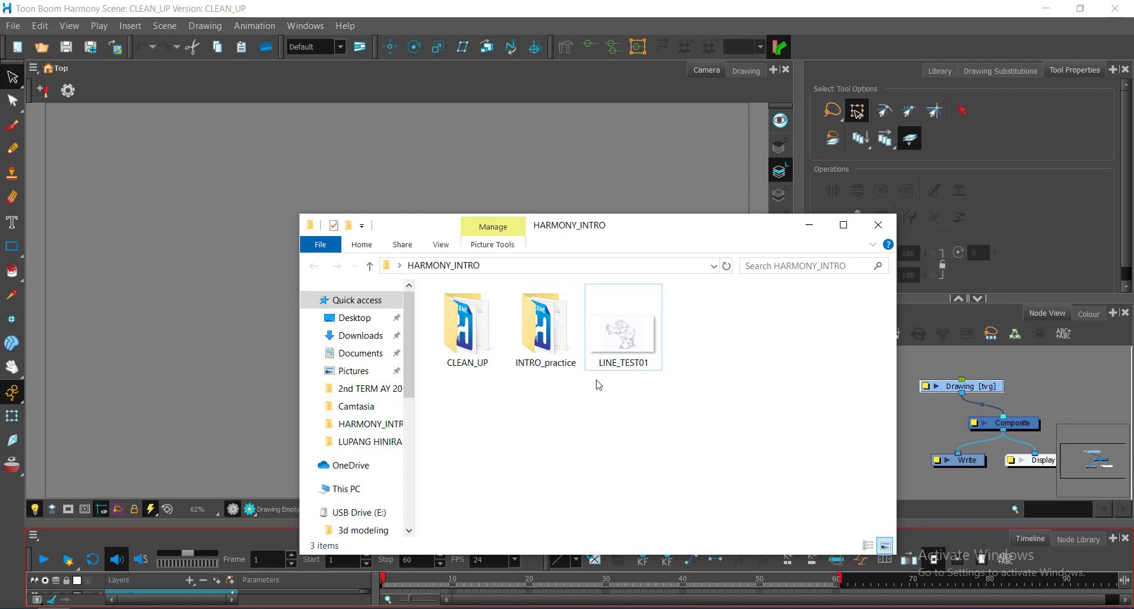
pyautogui.click(598, 385)
pyautogui.click(611, 365)
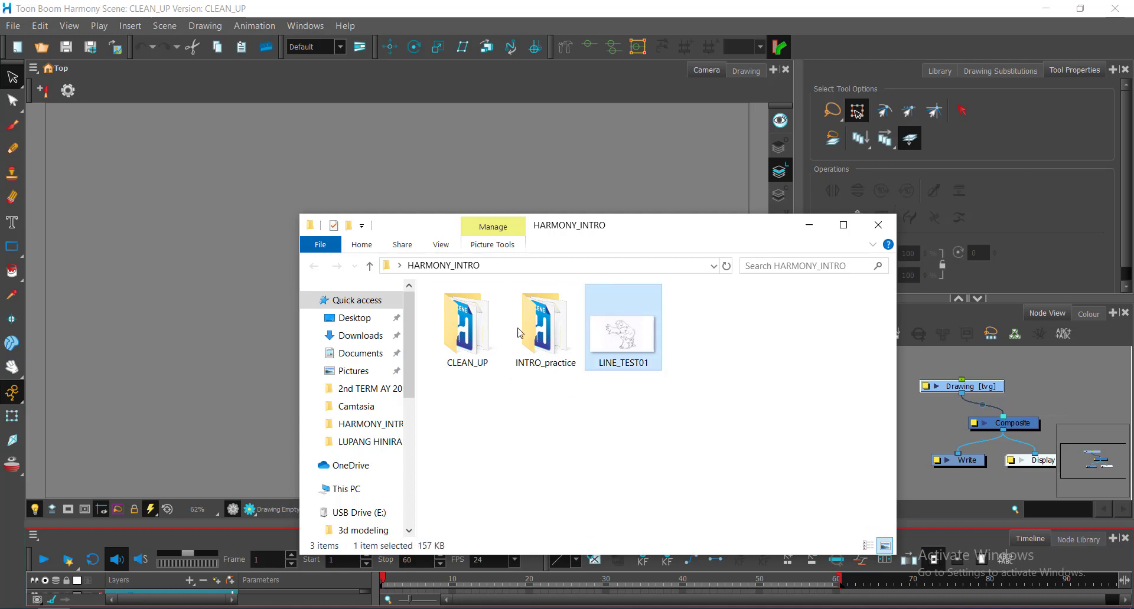
# Open the CLEAN_UP folder, return to HARMONY_INTRO and select the LINE_TEST01 image
pyautogui.doubleClick(466, 341)
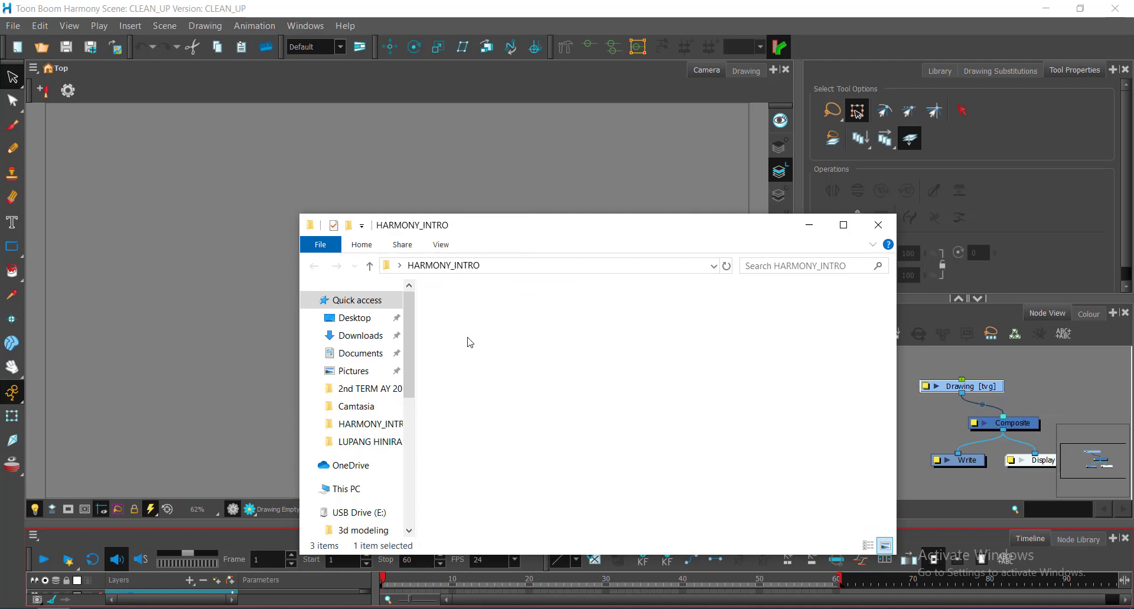
pyautogui.click(424, 265)
pyautogui.click(645, 336)
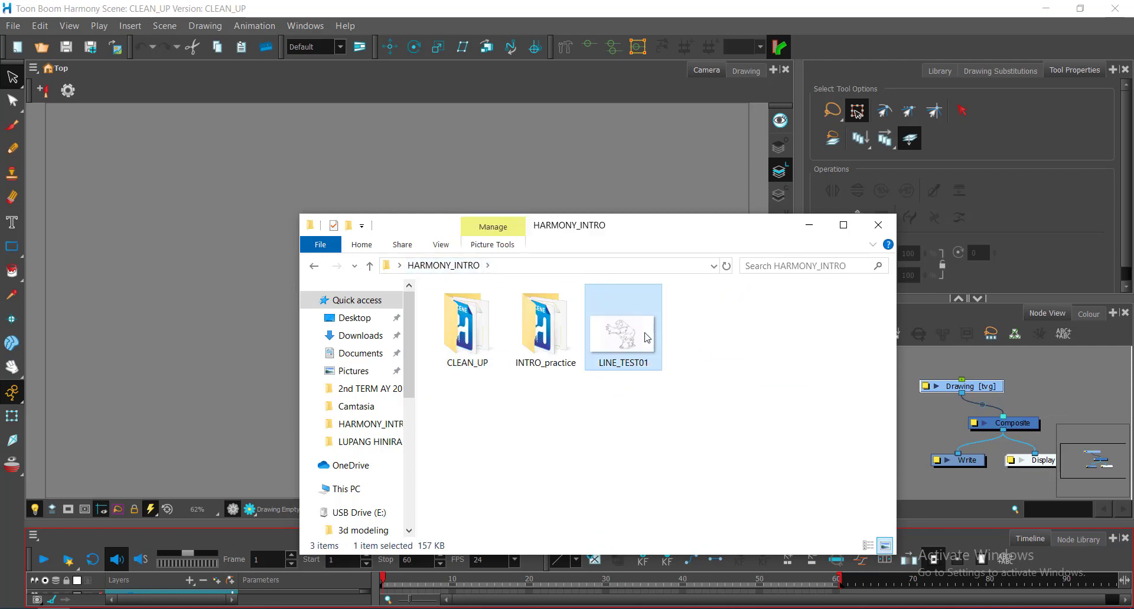
pyautogui.press('ctrl')
pyautogui.press('ctrl')
pyautogui.click(770, 376)
pyautogui.click(623, 333)
# Browse to the Desktop folder, reopen HARMONY_INTRO from there and select the CLEAN_UP folder
pyautogui.click(365, 317)
pyautogui.click(365, 317)
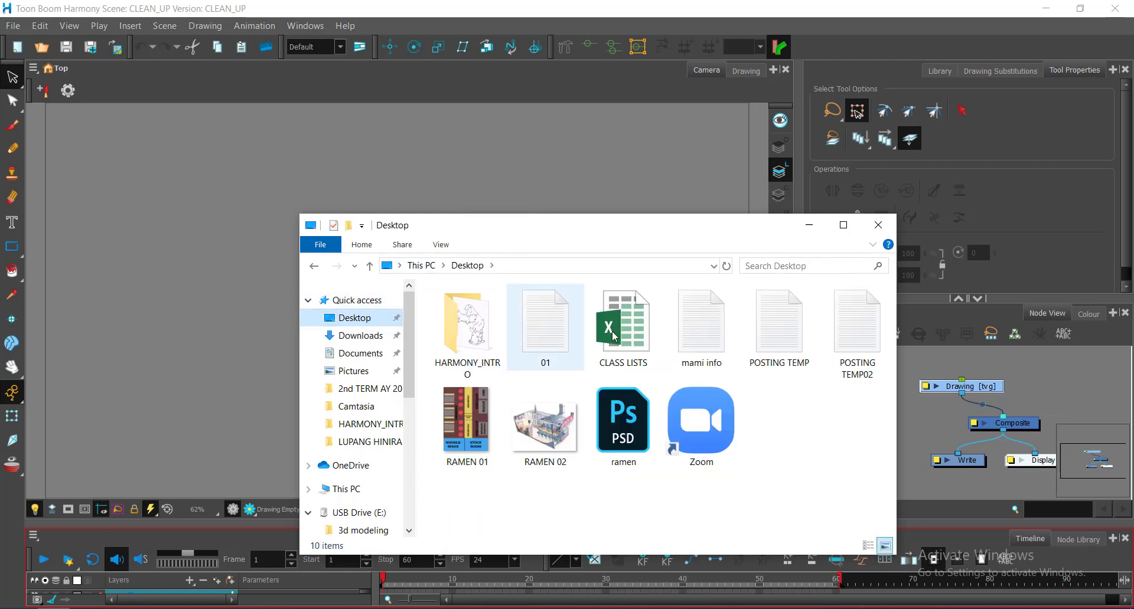
pyautogui.doubleClick(471, 338)
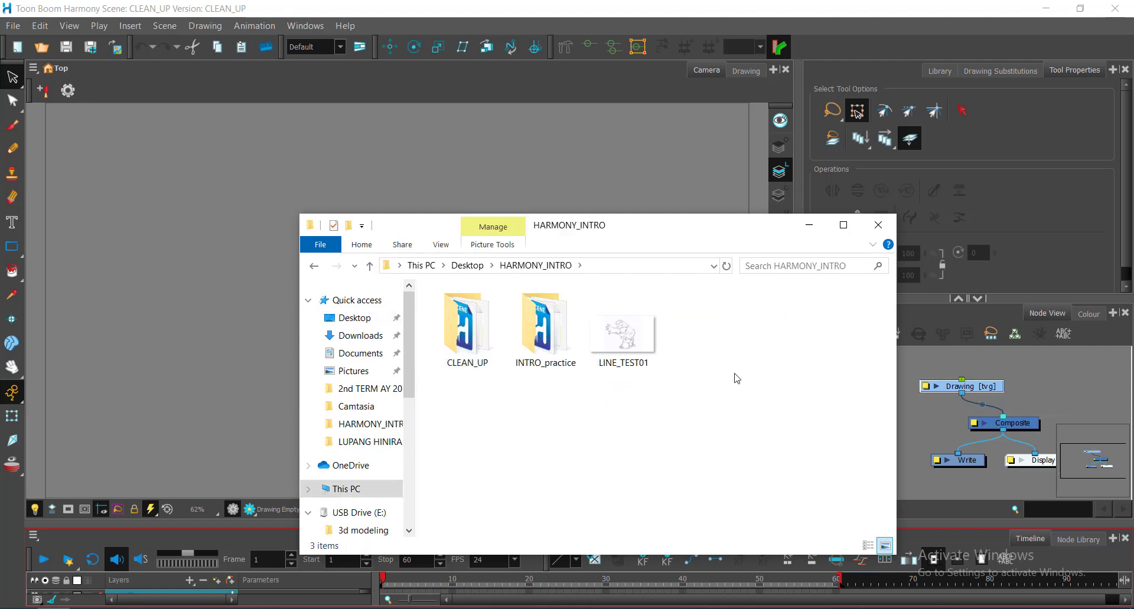
pyautogui.click(628, 342)
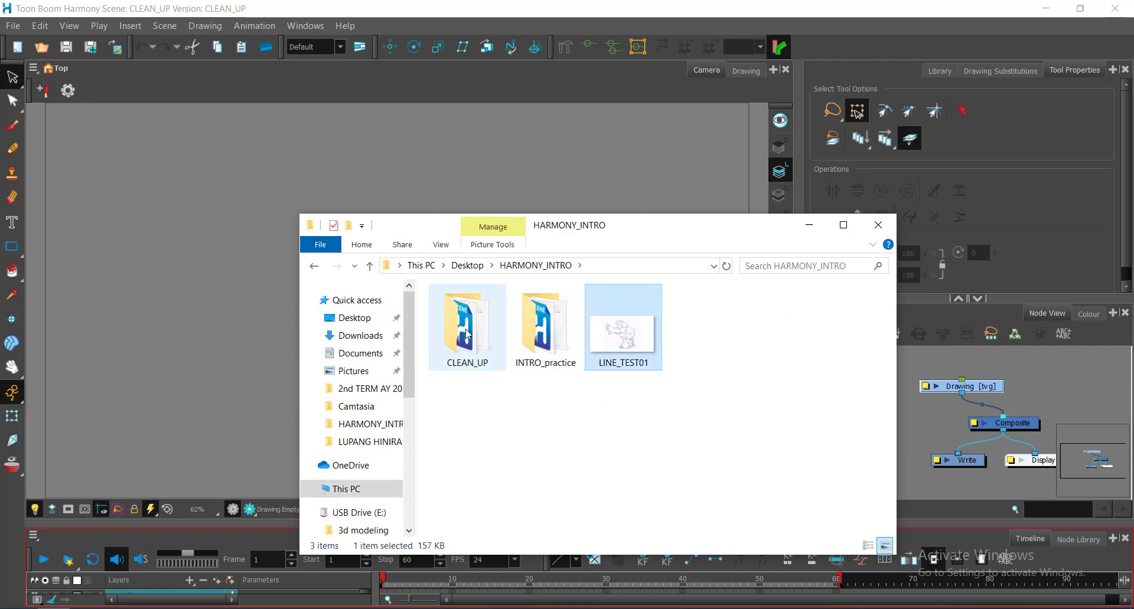
pyautogui.click(544, 334)
pyautogui.click(474, 335)
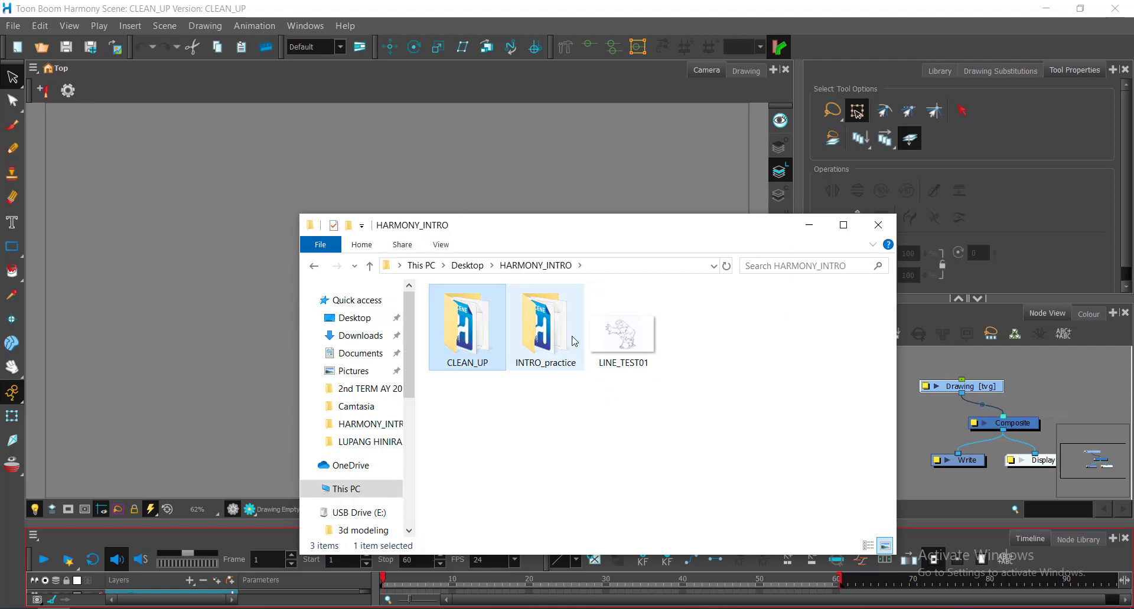
# Locate the LINE_TEST01 image in the HARMONY_INTRO folder and return to the CLEAN_UP scene in Harmony
pyautogui.click(526, 339)
pyautogui.click(630, 349)
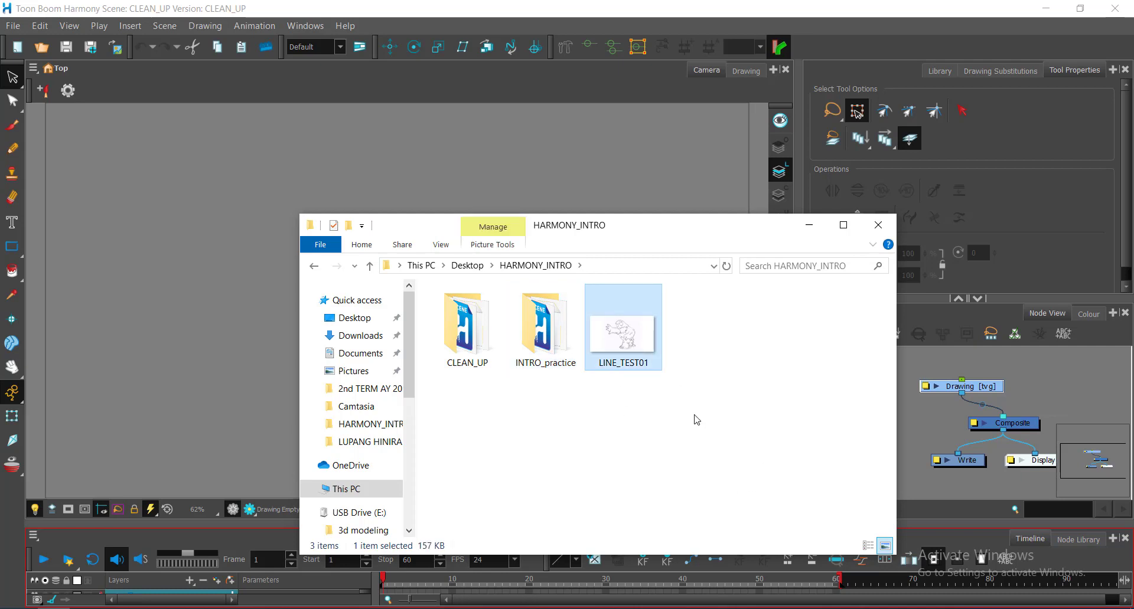
pyautogui.click(708, 459)
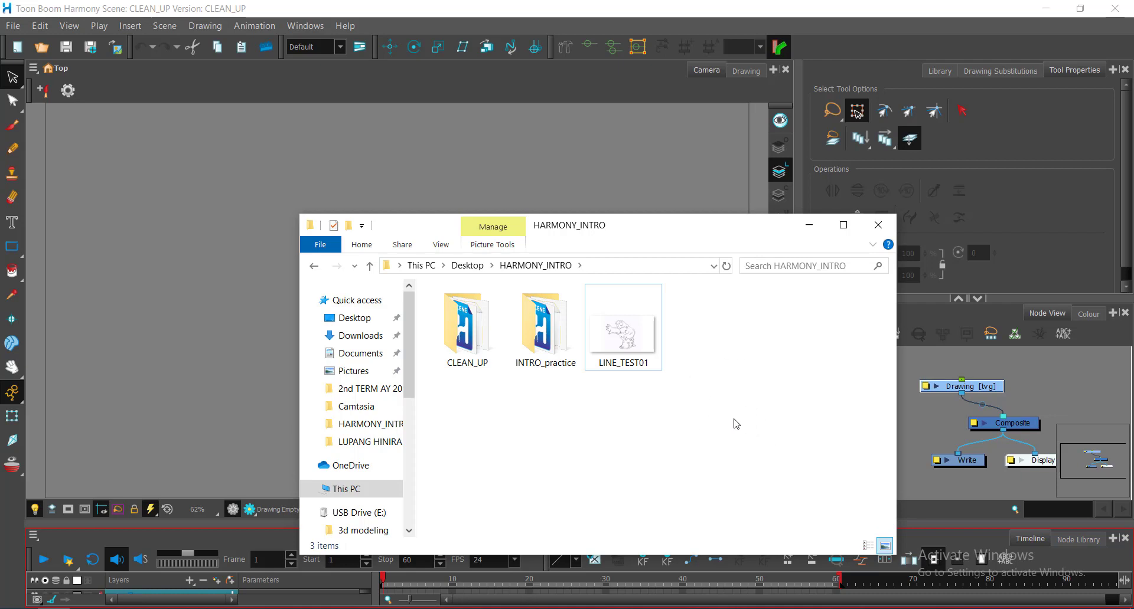
pyautogui.click(367, 4)
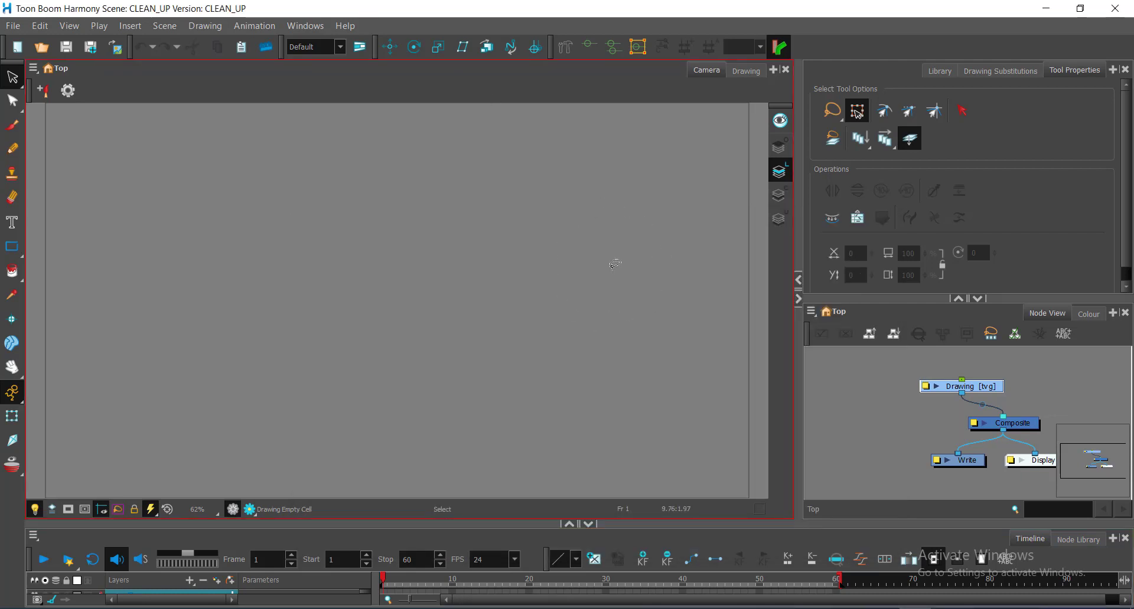
pyautogui.press('ctrl')
pyautogui.press('ctrl')
pyautogui.press('ctrl')
pyautogui.press('ctrl')
pyautogui.click(981, 423)
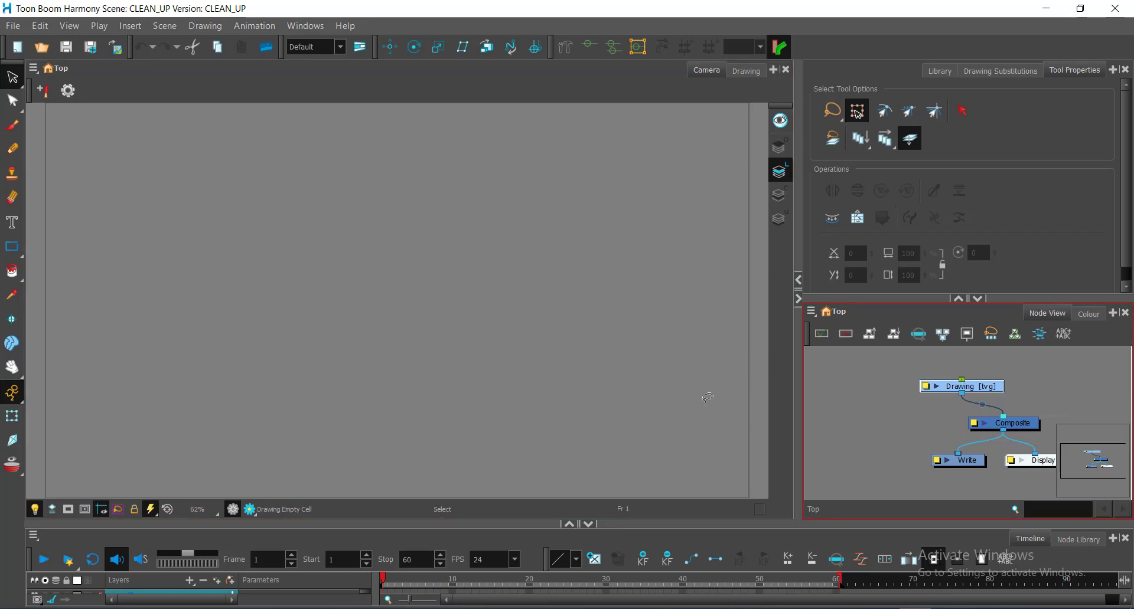
# Open the Import Images dialog for the CLEAN_UP scene
pyautogui.click(708, 398)
pyautogui.click(12, 25)
pyautogui.press('ctrl')
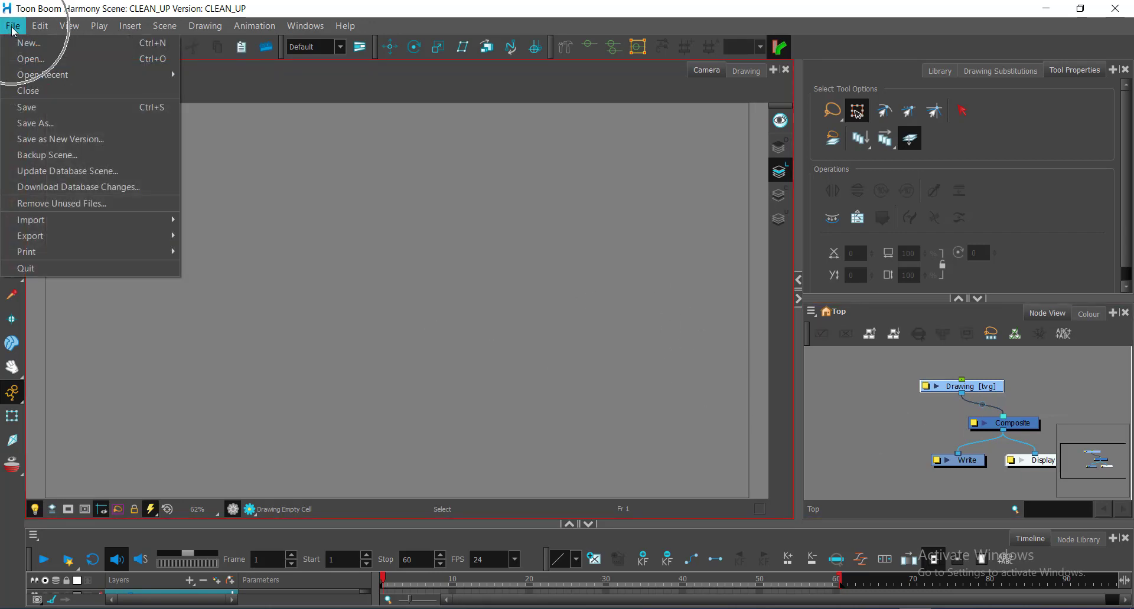
pyautogui.moveTo(70, 221)
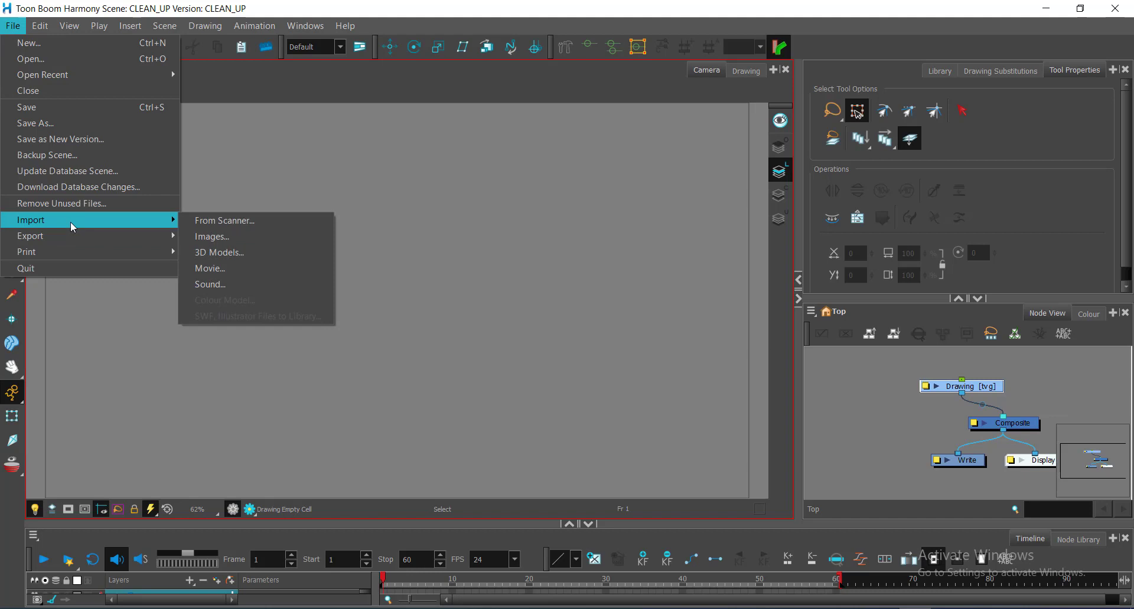
pyautogui.press('ctrl')
pyautogui.click(290, 235)
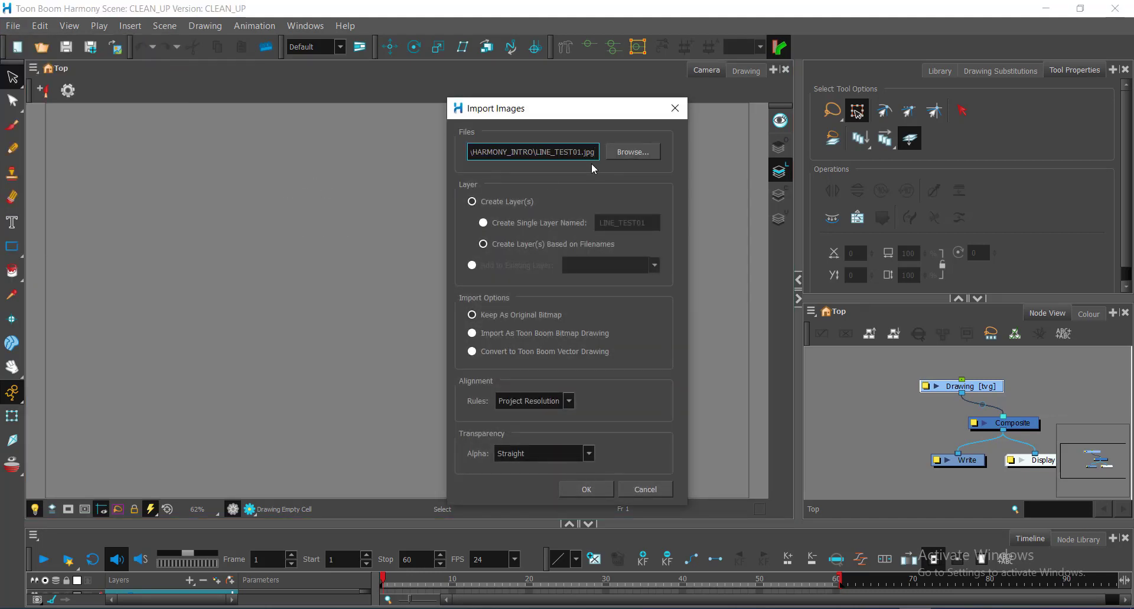
# Import LINE_TEST01 from the Desktop's HARMONY_INTRO folder, accepting the preset import options
pyautogui.click(639, 154)
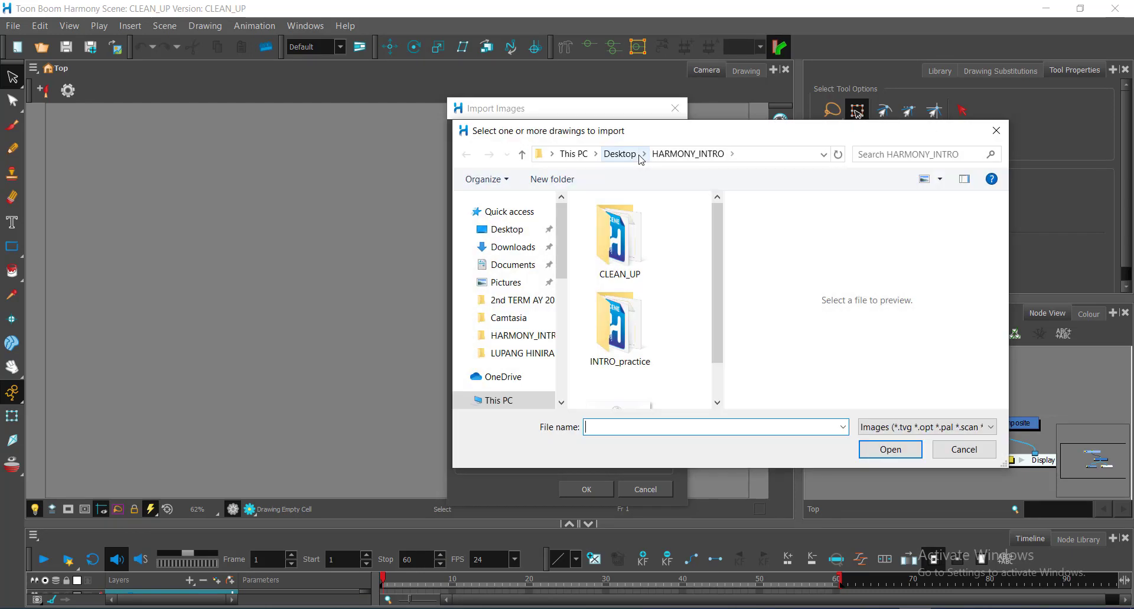
pyautogui.click(619, 154)
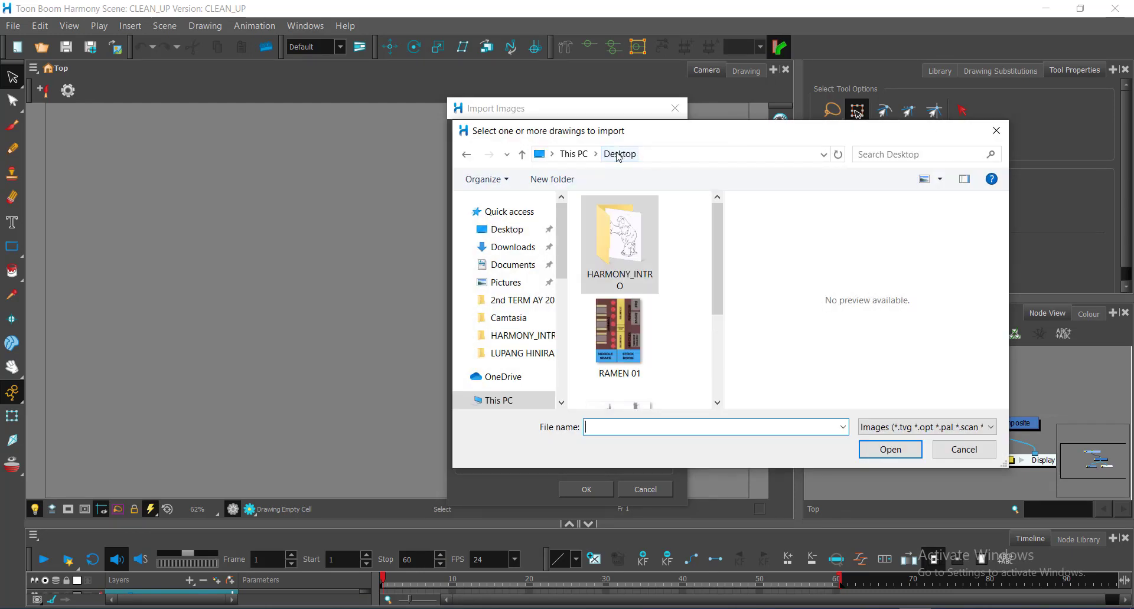
pyautogui.doubleClick(618, 270)
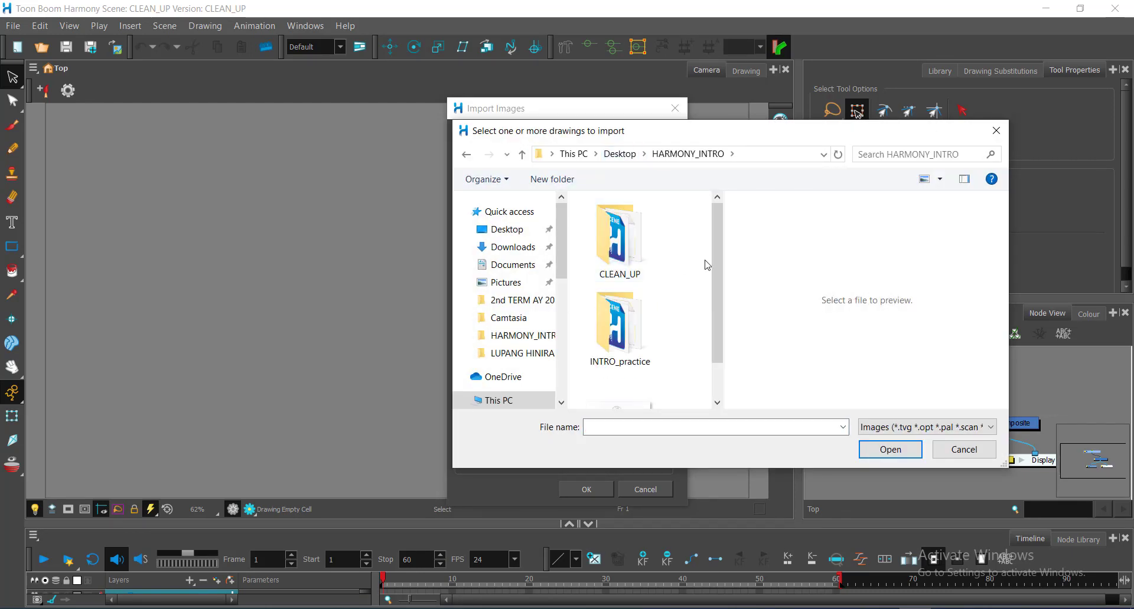
pyautogui.scroll(-1, 713, 250)
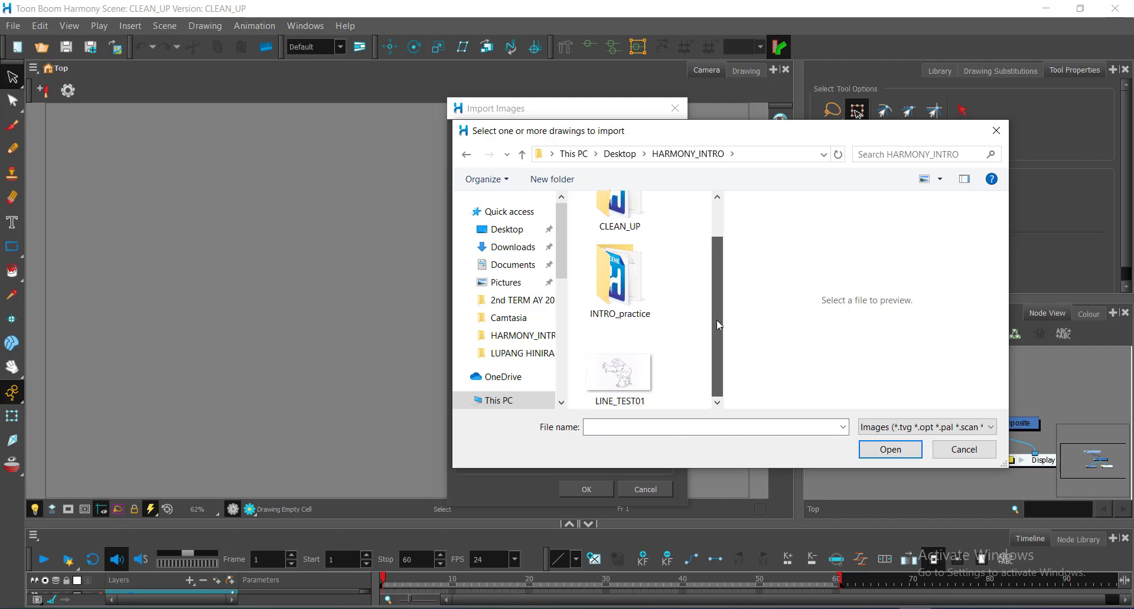
pyautogui.click(635, 385)
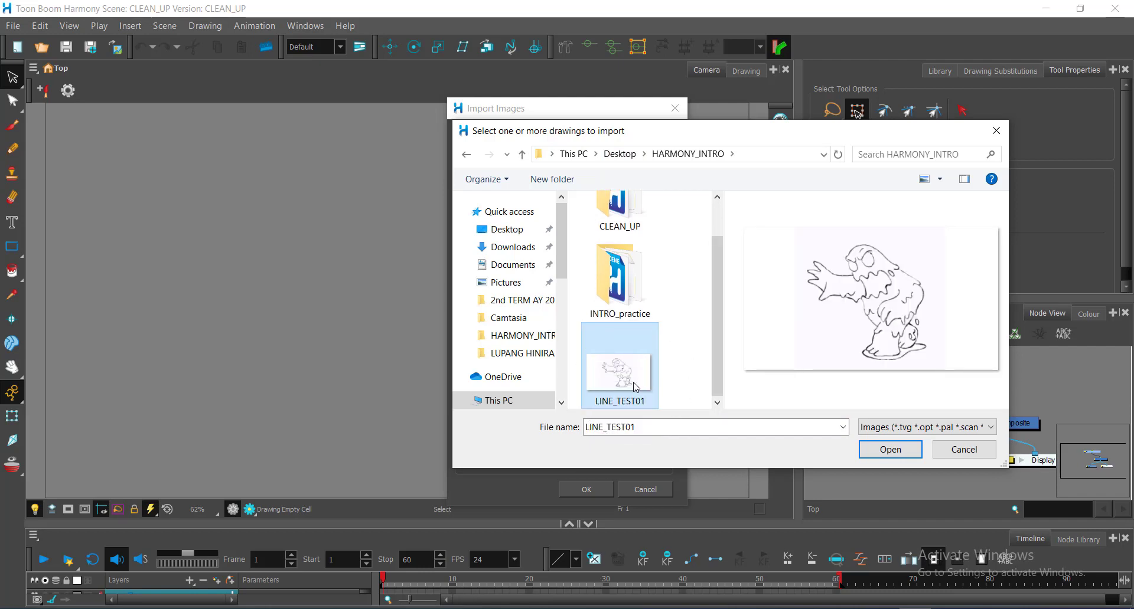
pyautogui.click(889, 449)
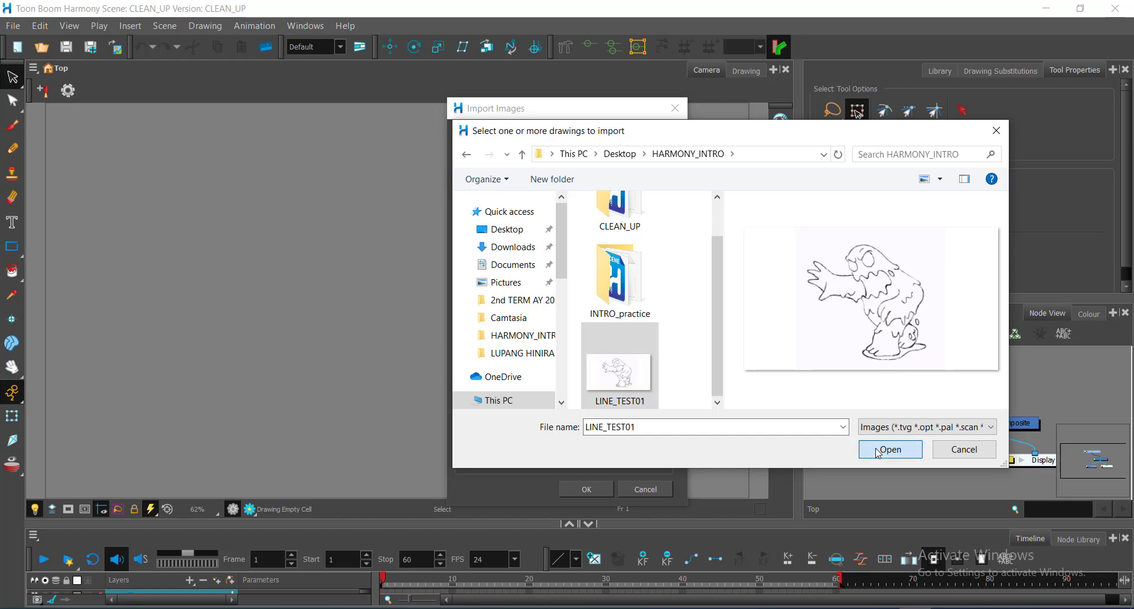
pyautogui.click(581, 493)
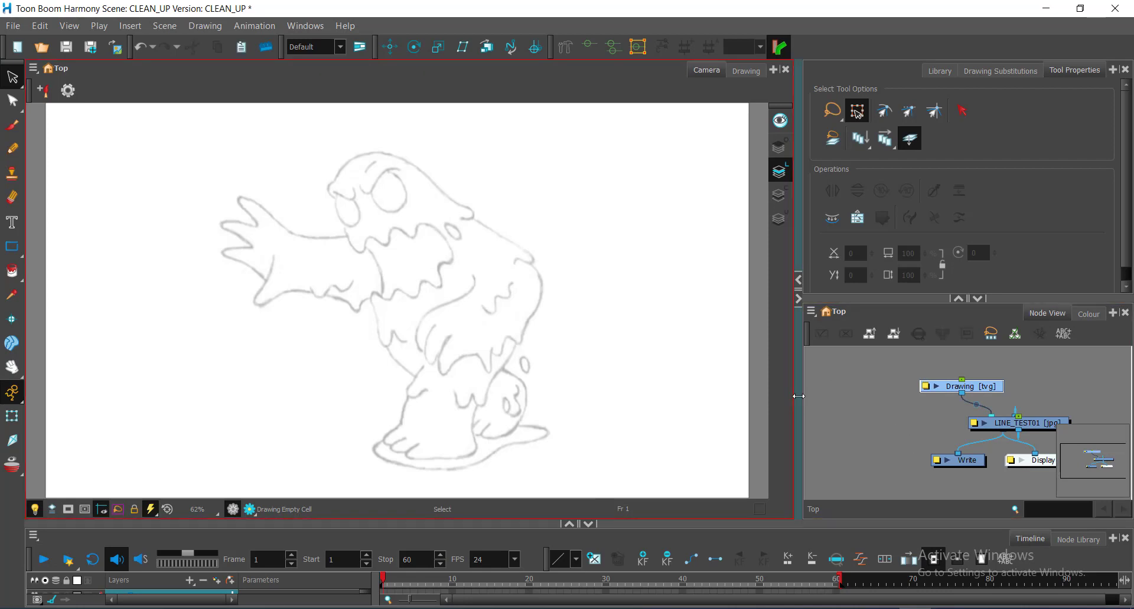
# Enlarge the Node View and move the LINE_TEST01 node off the Composite node, beside the Drawing node
pyautogui.moveTo(798, 396); pyautogui.dragTo(678, 402)
pyautogui.click(868, 366)
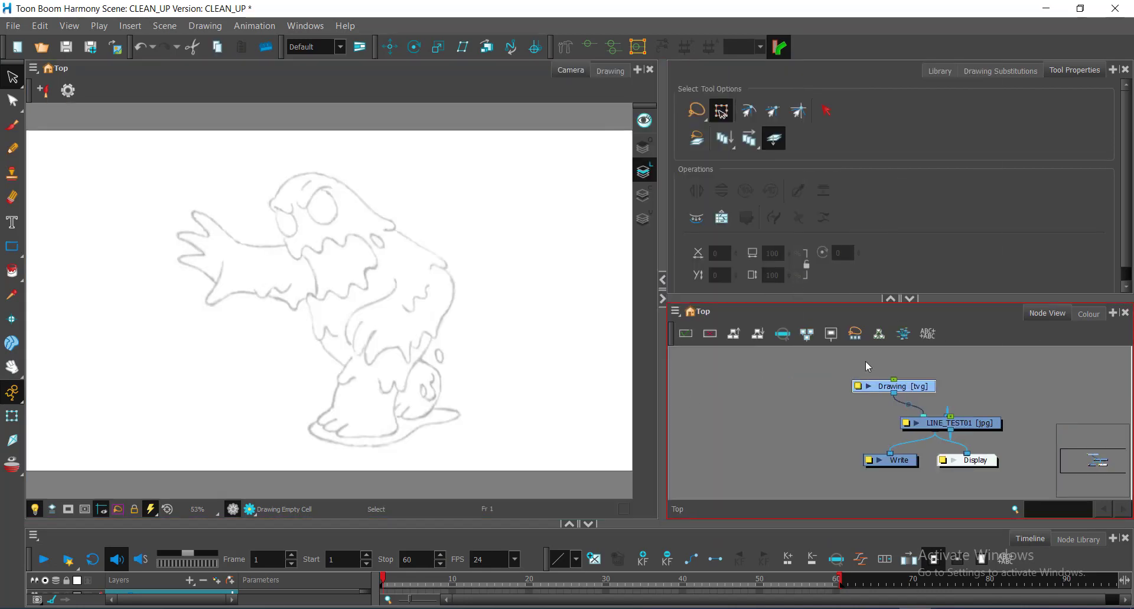
pyautogui.click(990, 415)
pyautogui.click(994, 293)
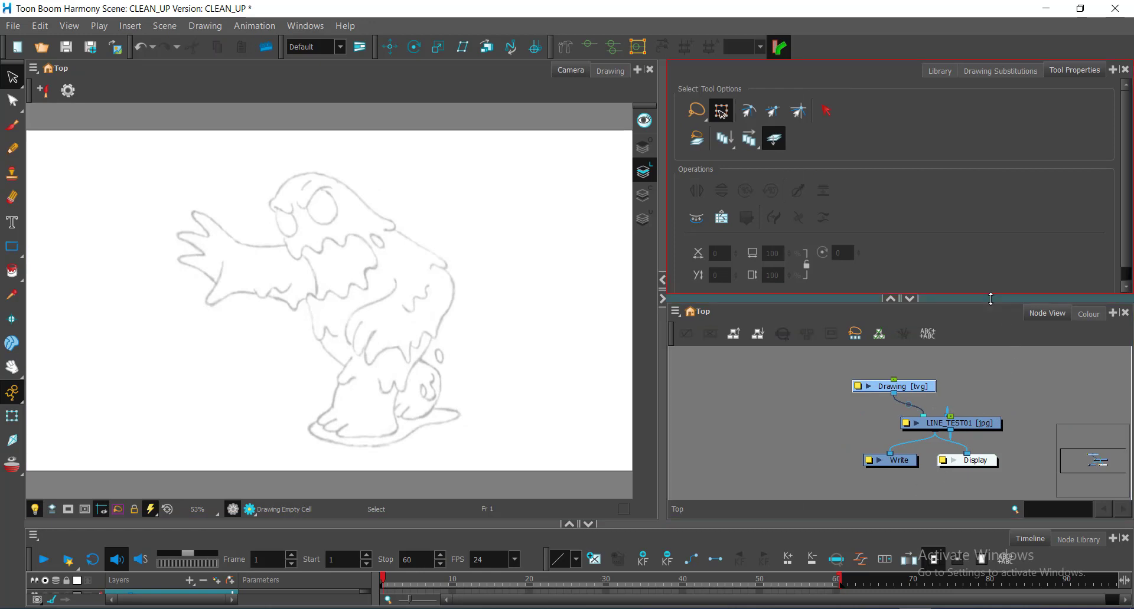
pyautogui.moveTo(991, 300); pyautogui.dragTo(991, 262)
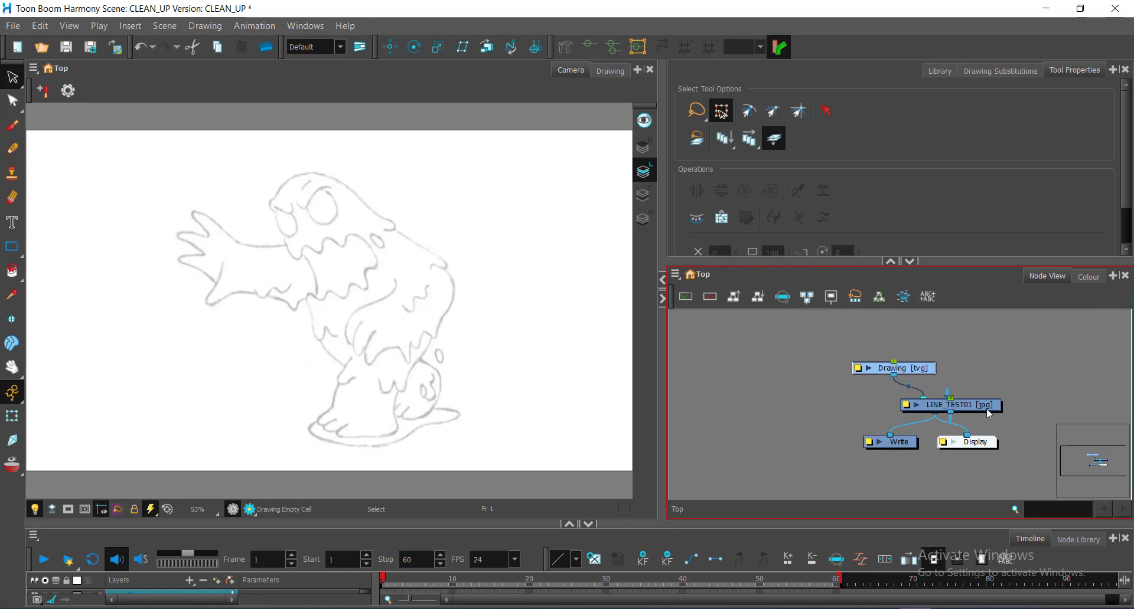
pyautogui.moveTo(987, 409); pyautogui.dragTo(1043, 373)
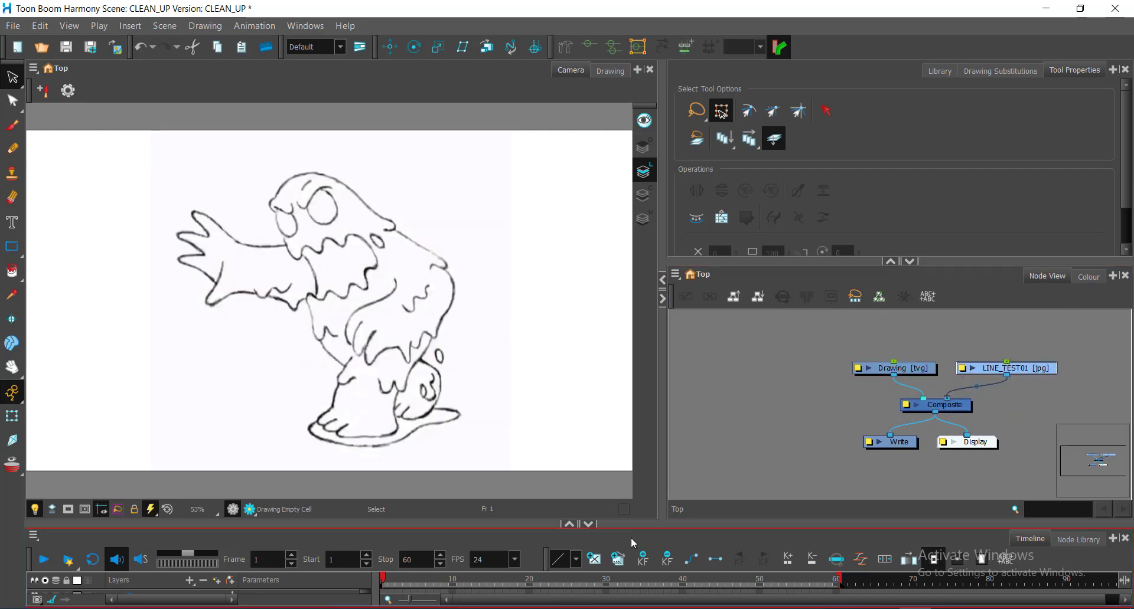
# Make the Timeline taller so that the Drawing and LINE_TEST01 layers can both be seen
pyautogui.moveTo(618, 523); pyautogui.dragTo(626, 453)
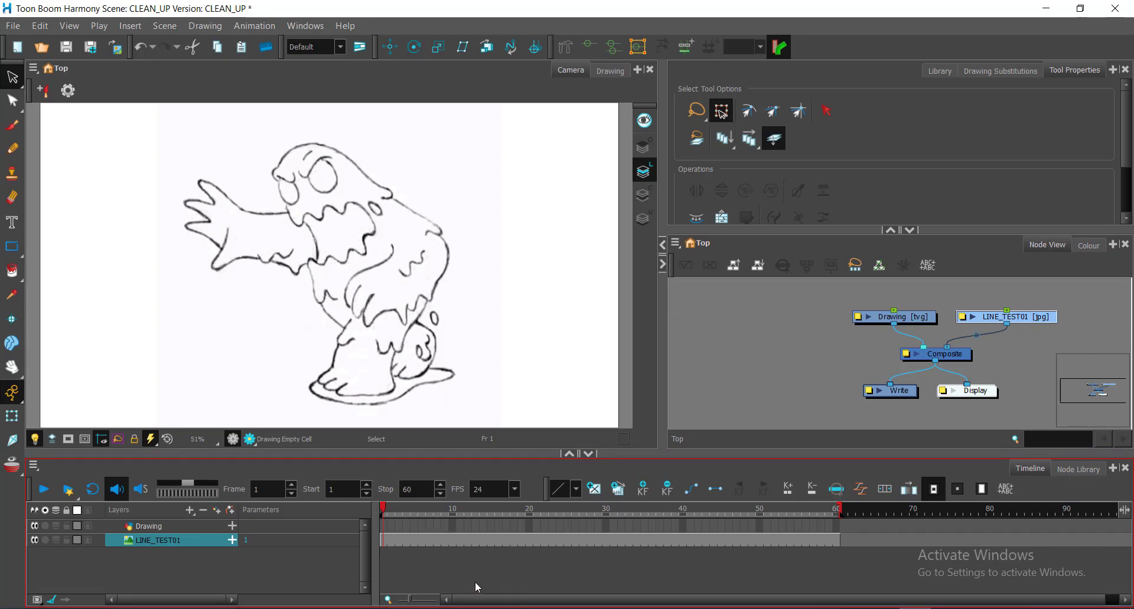
pyautogui.moveTo(652, 453); pyautogui.dragTo(652, 463)
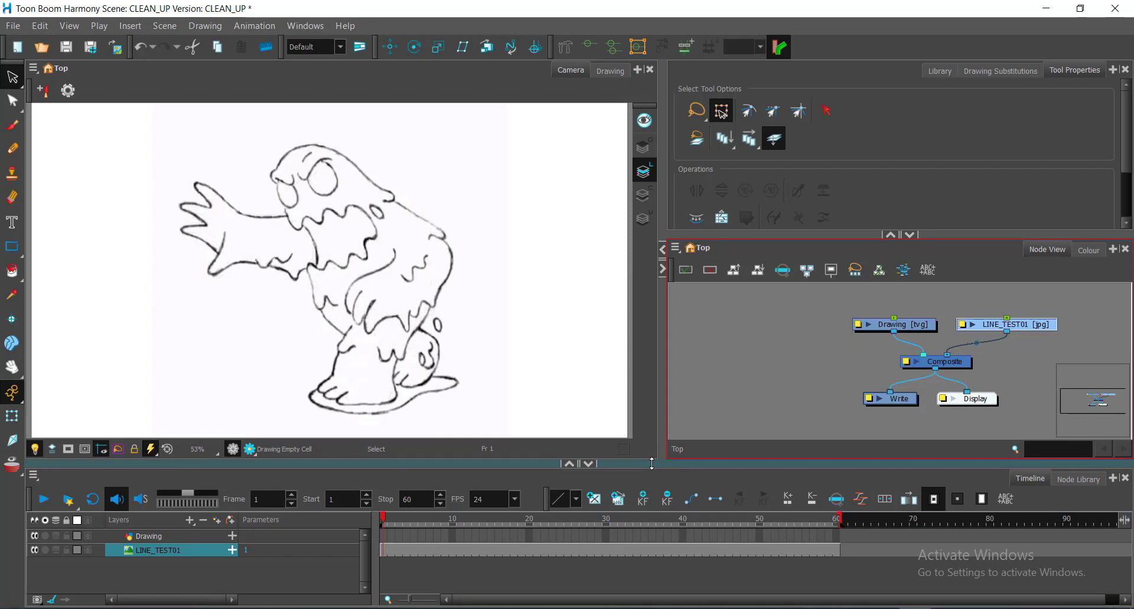
pyautogui.click(186, 561)
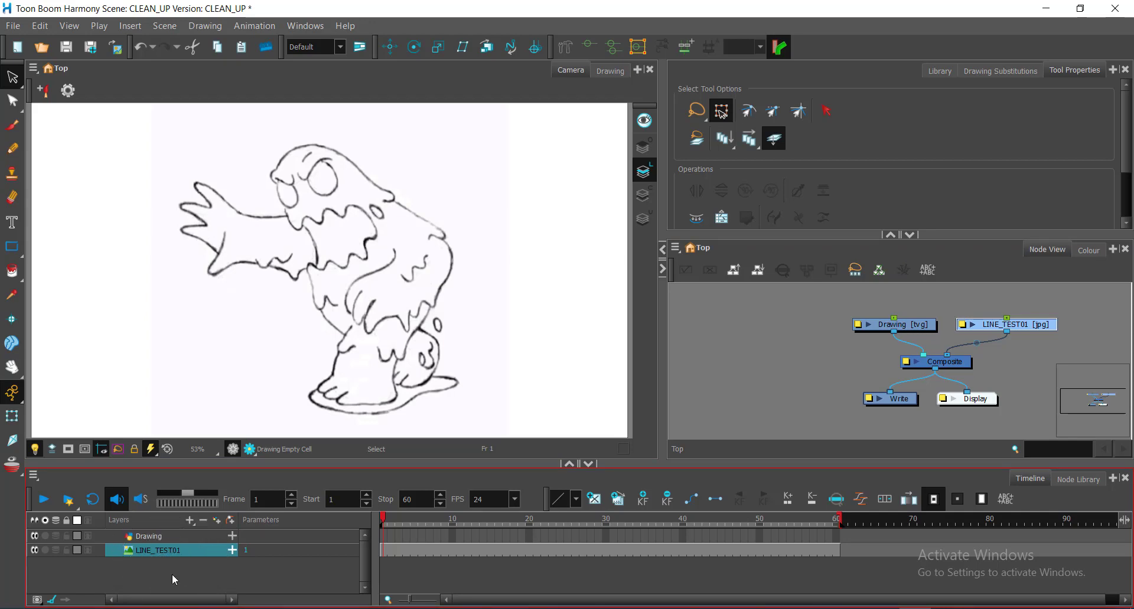
pyautogui.click(172, 574)
pyautogui.click(172, 574)
# Alternate the selection between the Drawing and LINE_TEST01 layers to compare how the sketch is displayed
pyautogui.click(190, 540)
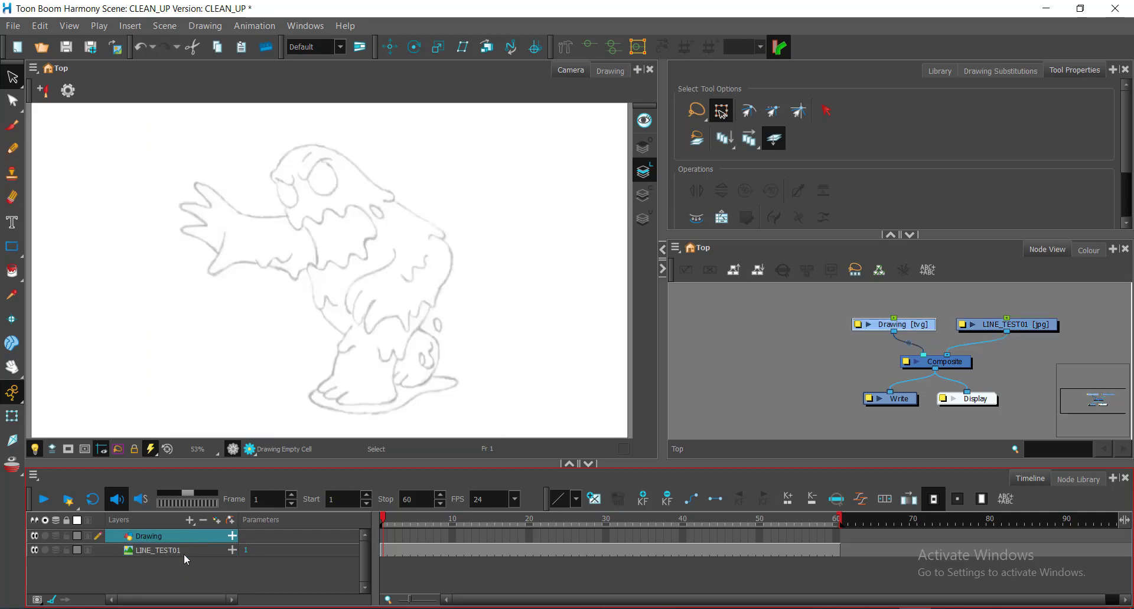
pyautogui.click(183, 554)
pyautogui.click(189, 536)
pyautogui.click(180, 550)
pyautogui.click(180, 534)
pyautogui.click(172, 553)
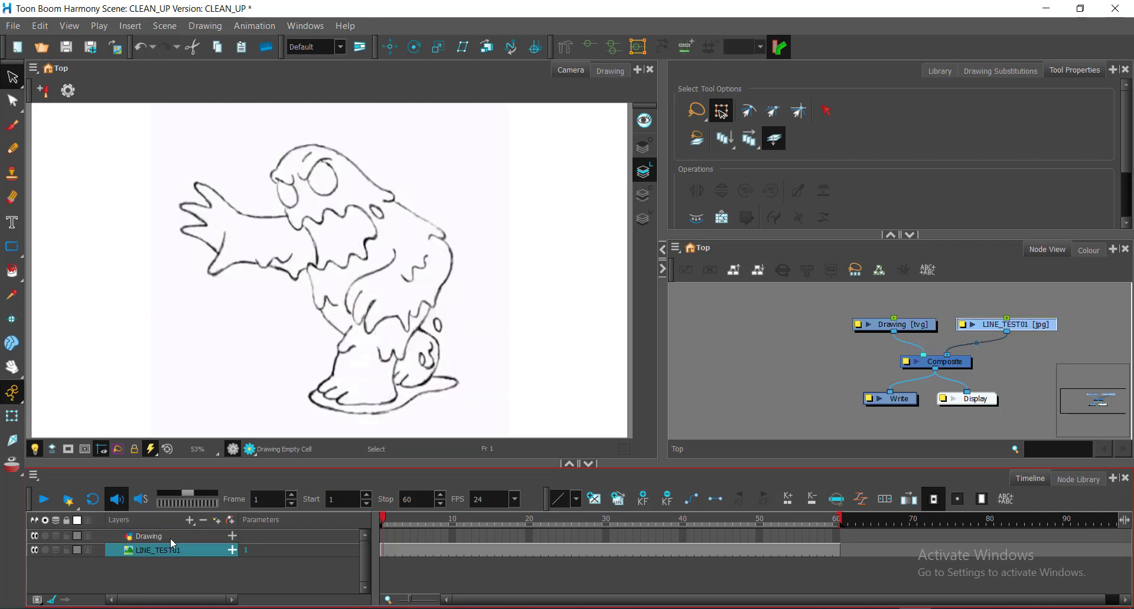
# Toggle the LINE_TEST01 layer's lock and visibility off and on, and clear the layer selection
pyautogui.click(66, 552)
pyautogui.click(66, 552)
pyautogui.click(36, 550)
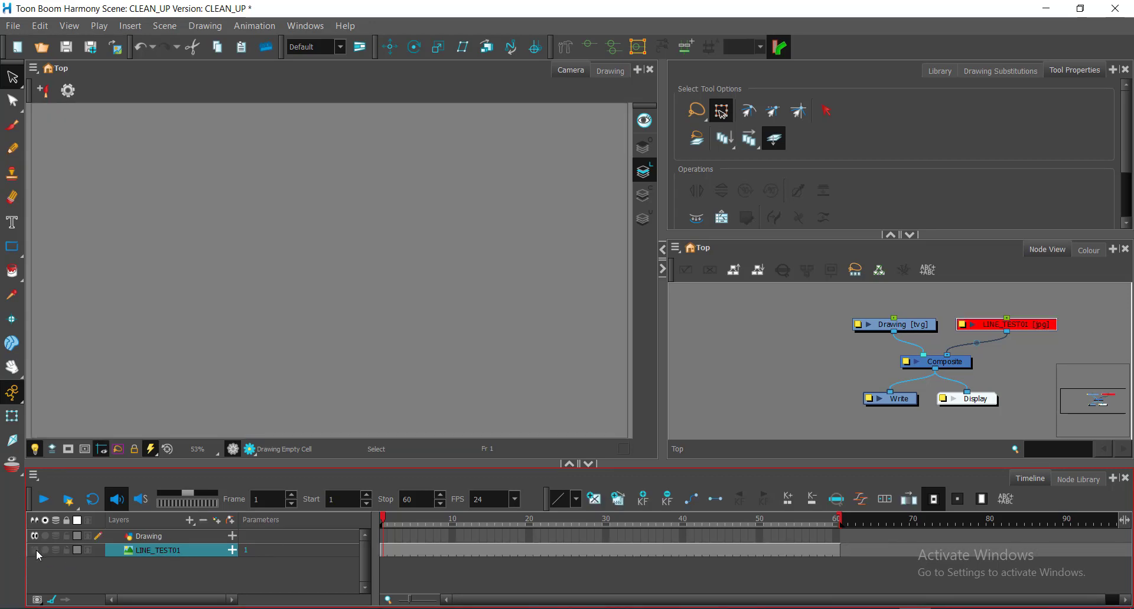
pyautogui.click(35, 551)
pyautogui.click(245, 592)
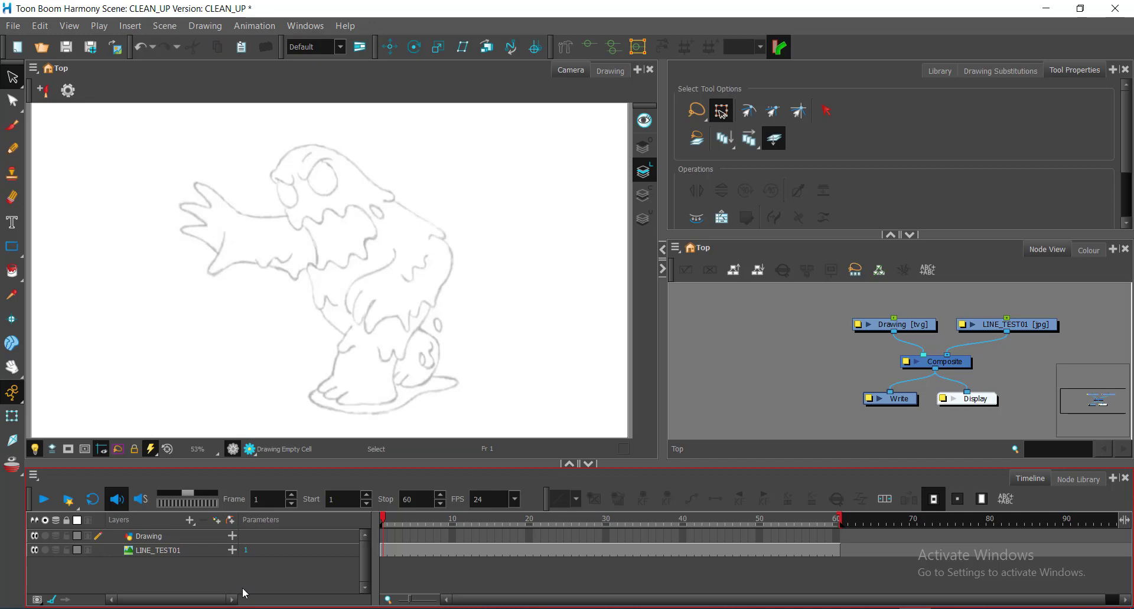
# Select the Drawing layer and move its node farther away from the LINE_TEST01 node
pyautogui.click(184, 541)
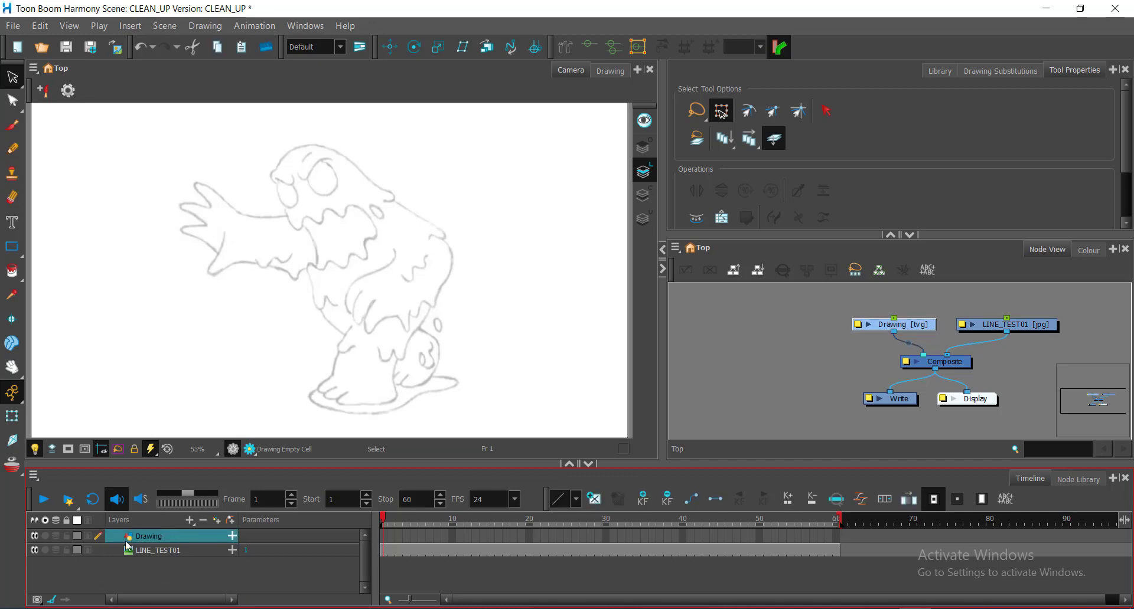
pyautogui.press('ctrl')
pyautogui.press('ctrl')
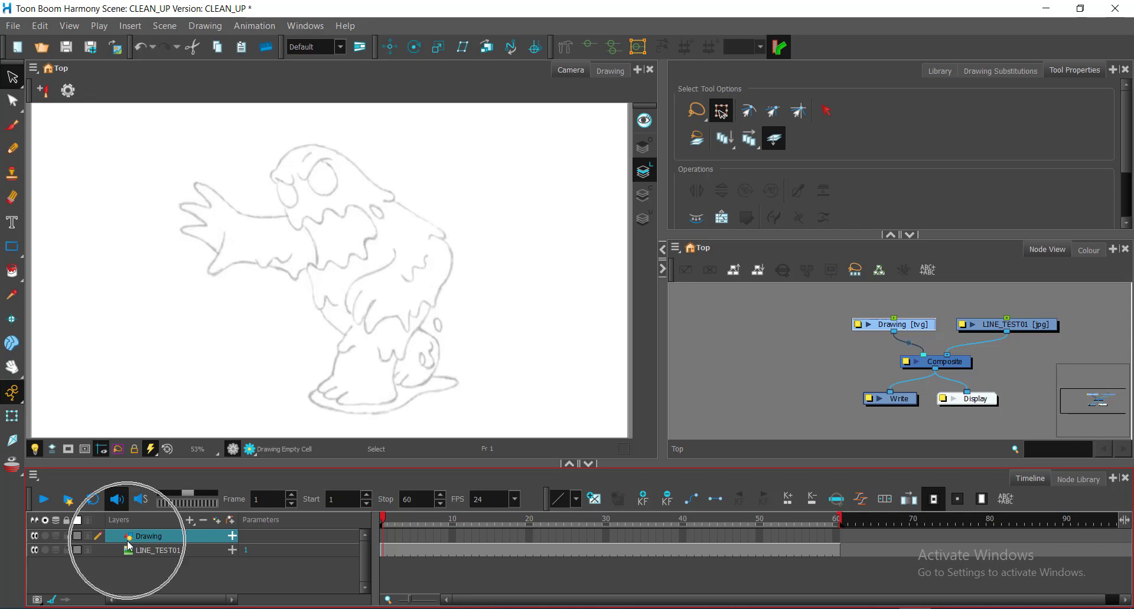
pyautogui.press('ctrl')
pyautogui.moveTo(913, 328)
pyautogui.mouseDown()
pyautogui.moveTo(888, 327)
pyautogui.moveTo(888, 313)
pyautogui.moveTo(878, 321)
pyautogui.mouseUp()
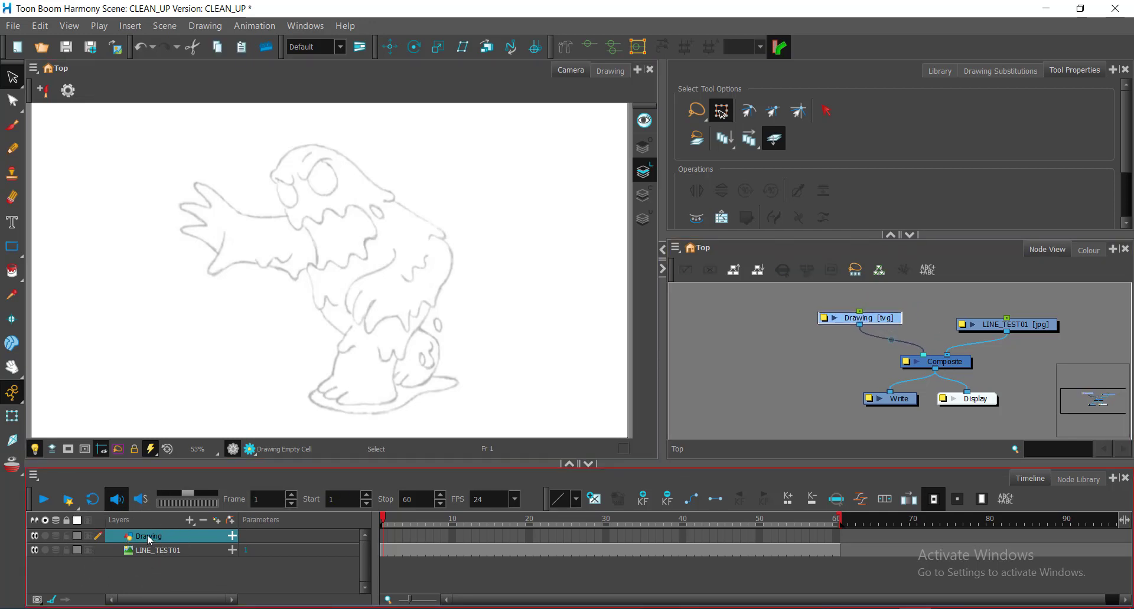
# Select the LINE_TEST01 layer and shift its node slightly to line up with the Drawing node
pyautogui.click(151, 552)
pyautogui.press('ctrl')
pyautogui.press('ctrl')
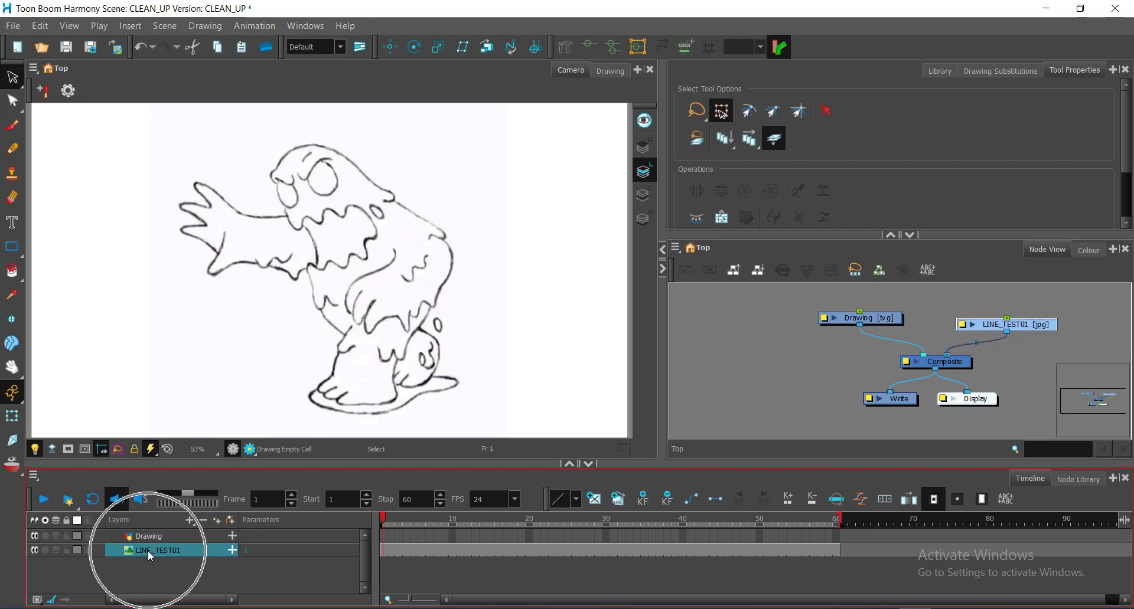
pyautogui.press('ctrl')
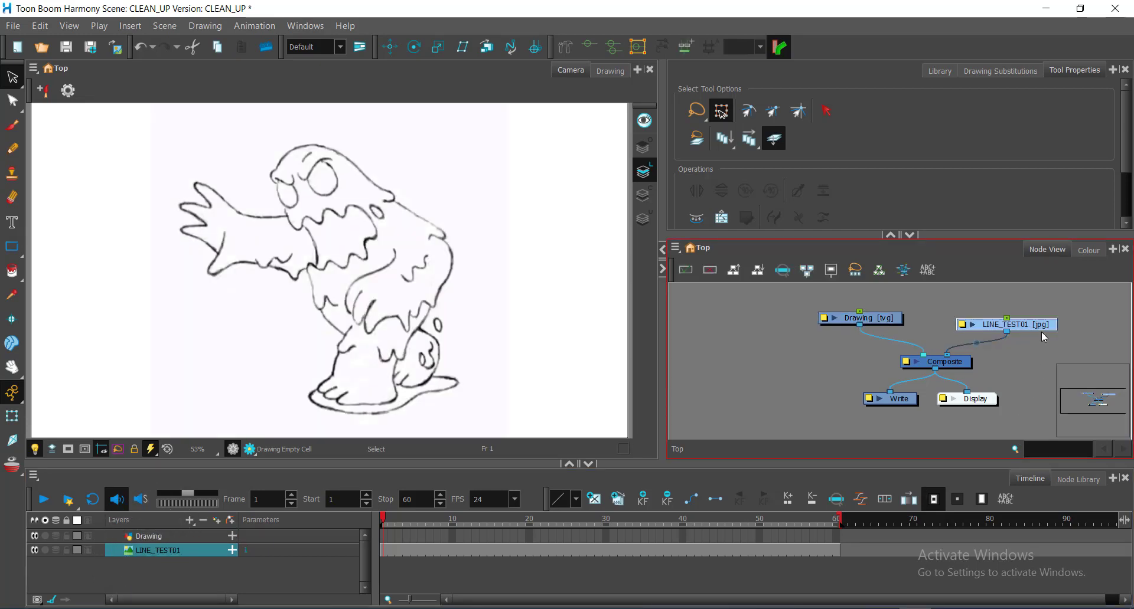
pyautogui.moveTo(1040, 324); pyautogui.dragTo(1036, 320)
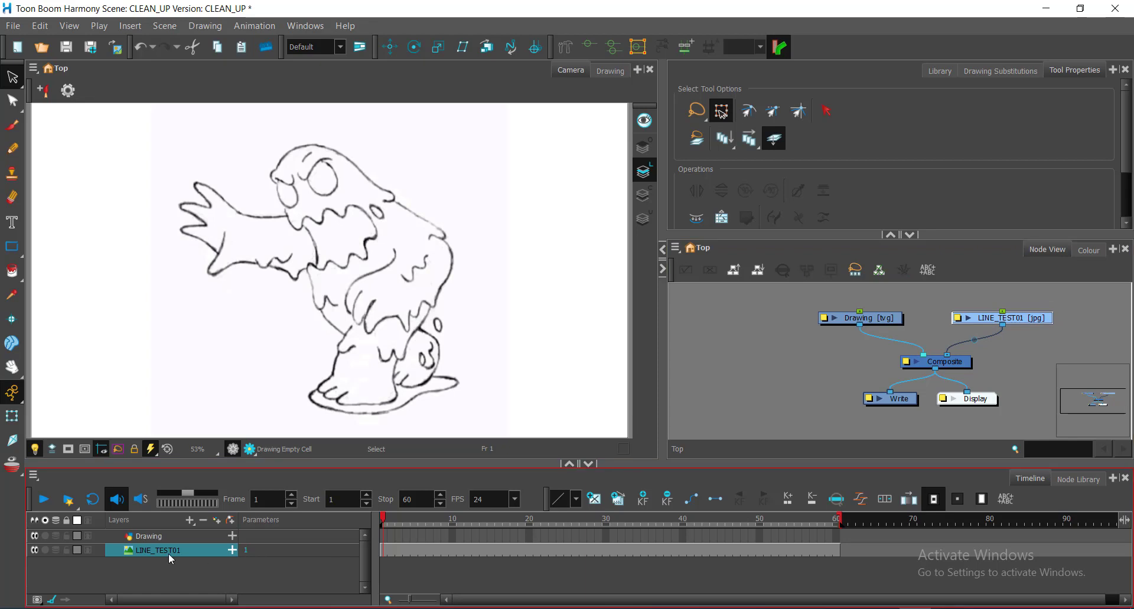
pyautogui.press('ctrl')
pyautogui.press('ctrl')
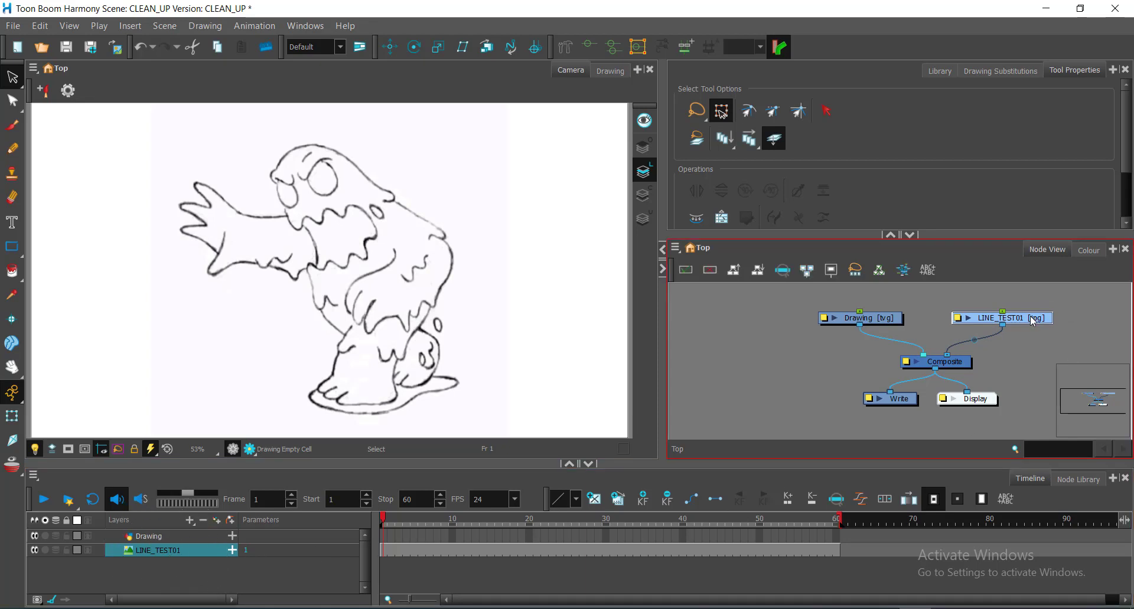
pyautogui.moveTo(1033, 320); pyautogui.dragTo(1030, 320)
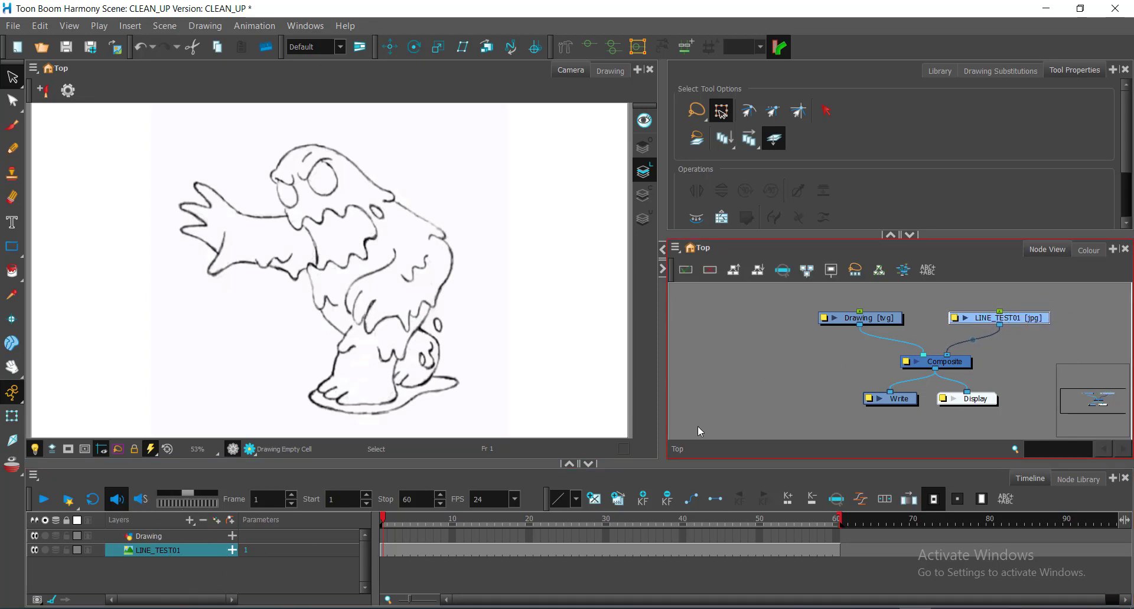
pyautogui.click(310, 578)
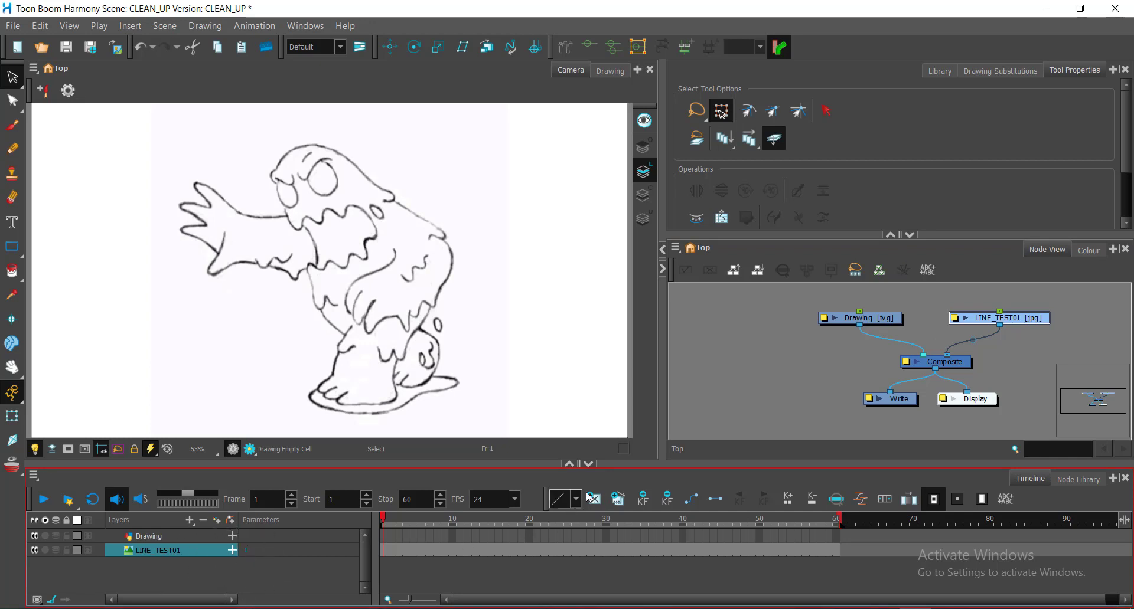
pyautogui.click(730, 438)
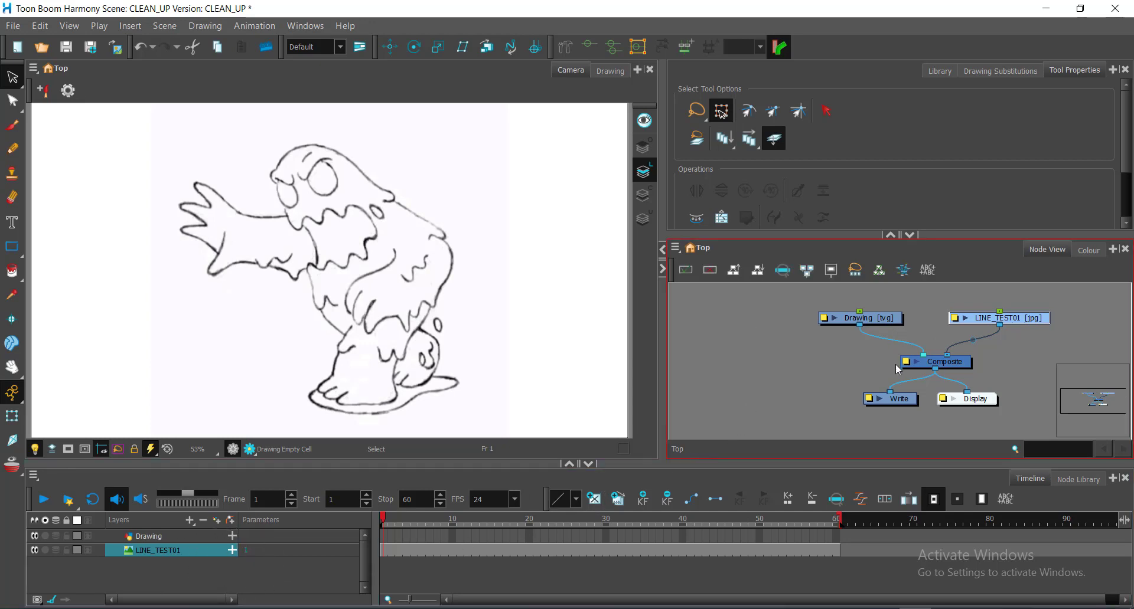
# Align the Drawing and LINE_TEST01 nodes in a row and place the Composite node centred below them
pyautogui.moveTo(897, 371); pyautogui.dragTo(828, 372)
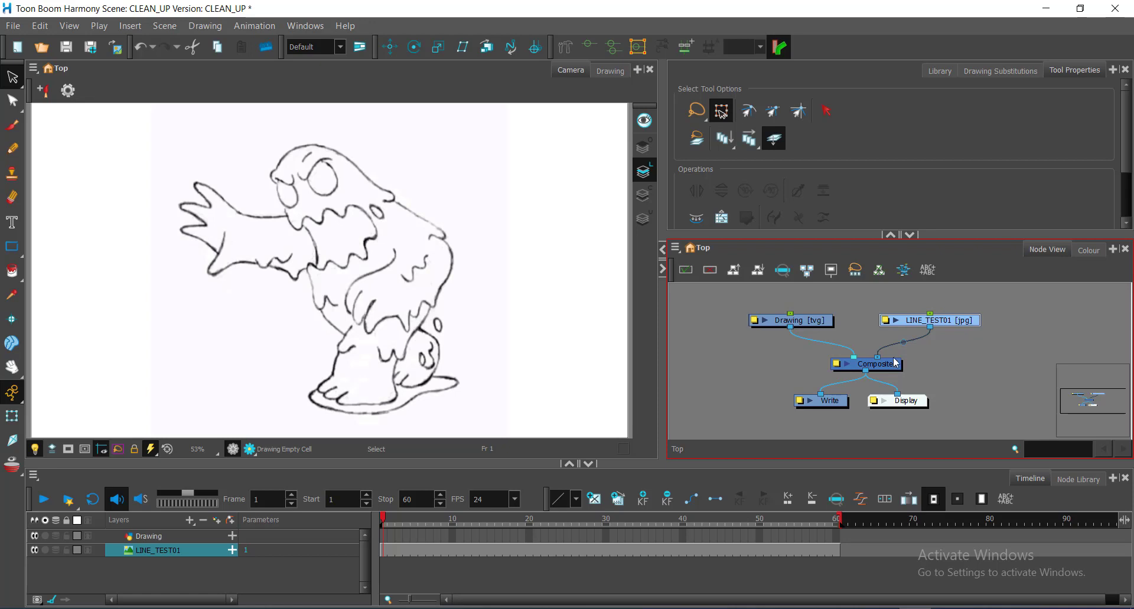
pyautogui.moveTo(822, 324)
pyautogui.mouseDown()
pyautogui.moveTo(835, 323)
pyautogui.moveTo(822, 323)
pyautogui.moveTo(823, 345)
pyautogui.moveTo(815, 314)
pyautogui.mouseUp()
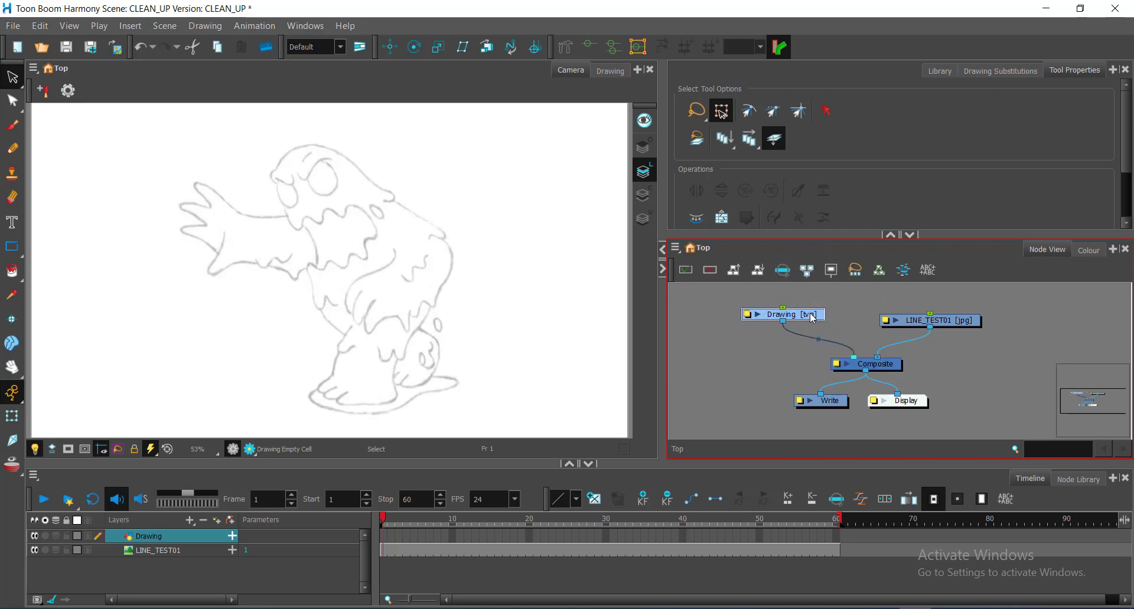
pyautogui.moveTo(955, 322); pyautogui.dragTo(958, 318)
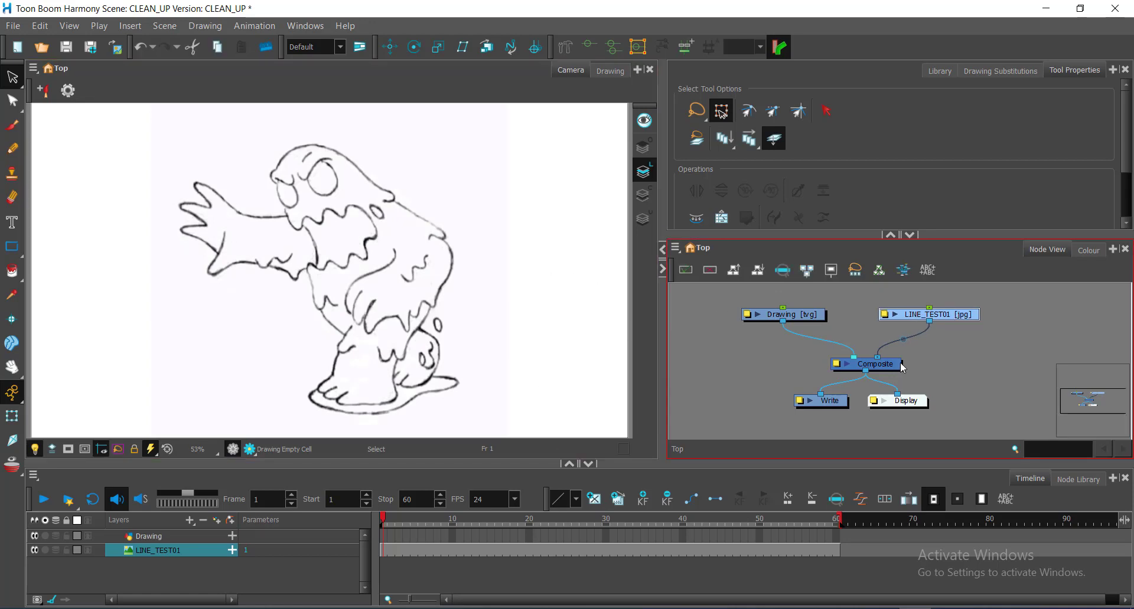
pyautogui.moveTo(897, 368)
pyautogui.mouseDown()
pyautogui.moveTo(875, 359)
pyautogui.moveTo(889, 362)
pyautogui.mouseUp()
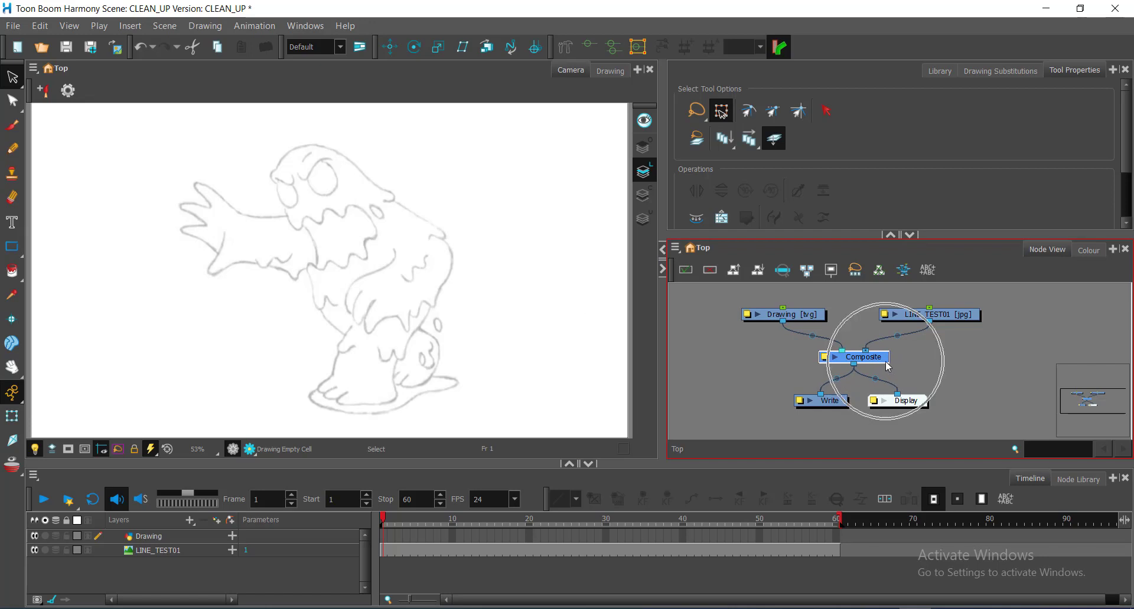
pyautogui.moveTo(886, 364); pyautogui.dragTo(886, 366)
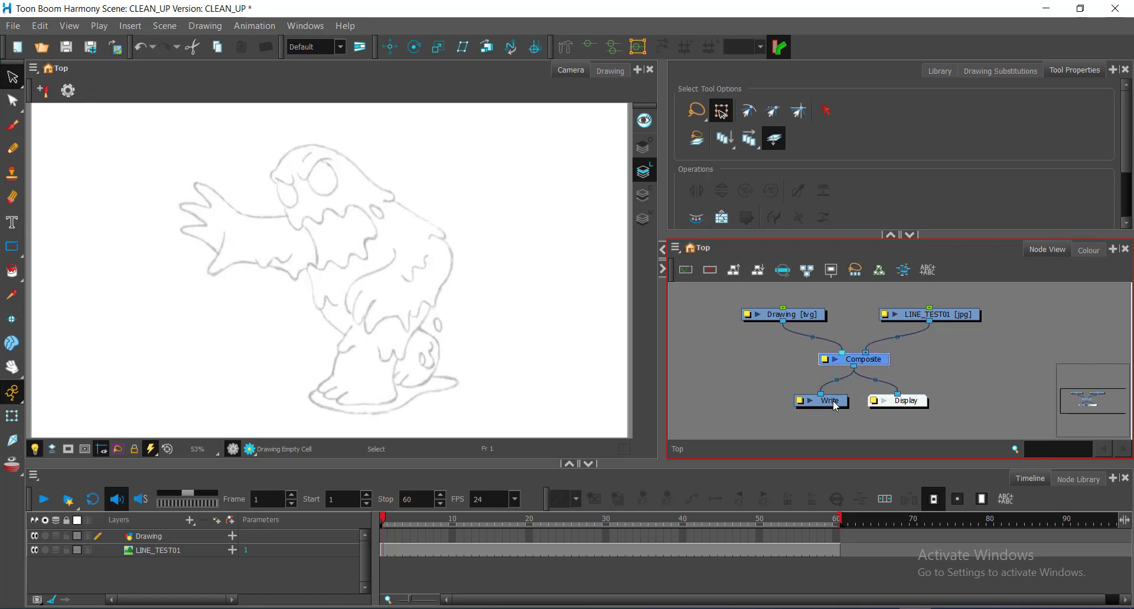
# Move the Write and Display nodes lower and space them evenly beneath the Composite node
pyautogui.moveTo(834, 404)
pyautogui.mouseDown()
pyautogui.moveTo(810, 408)
pyautogui.moveTo(819, 417)
pyautogui.mouseUp()
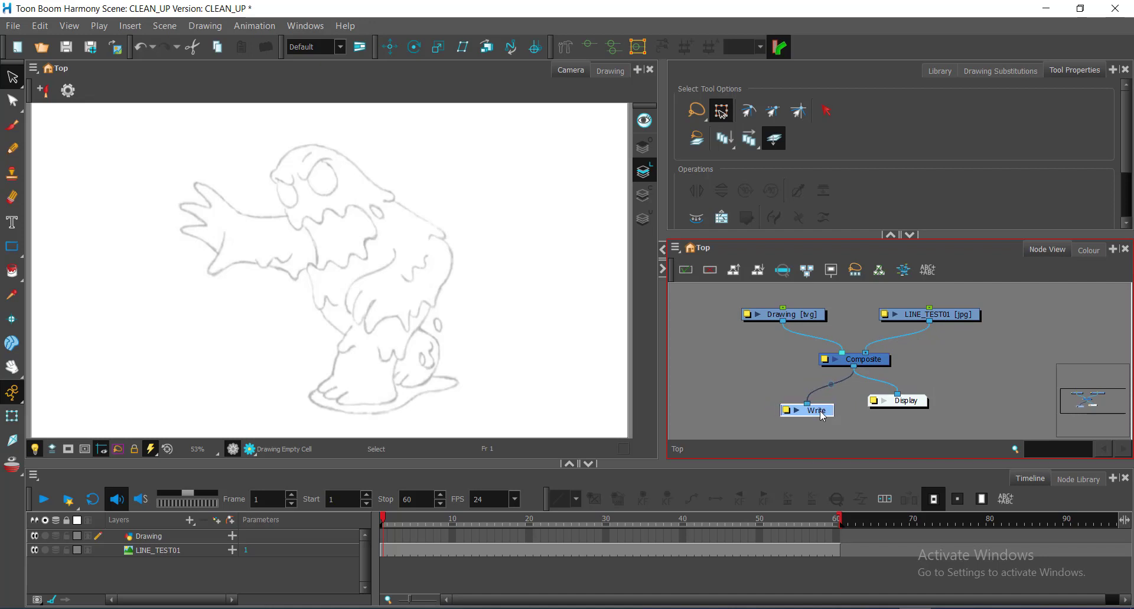
pyautogui.click(923, 407)
pyautogui.moveTo(923, 408); pyautogui.dragTo(919, 420)
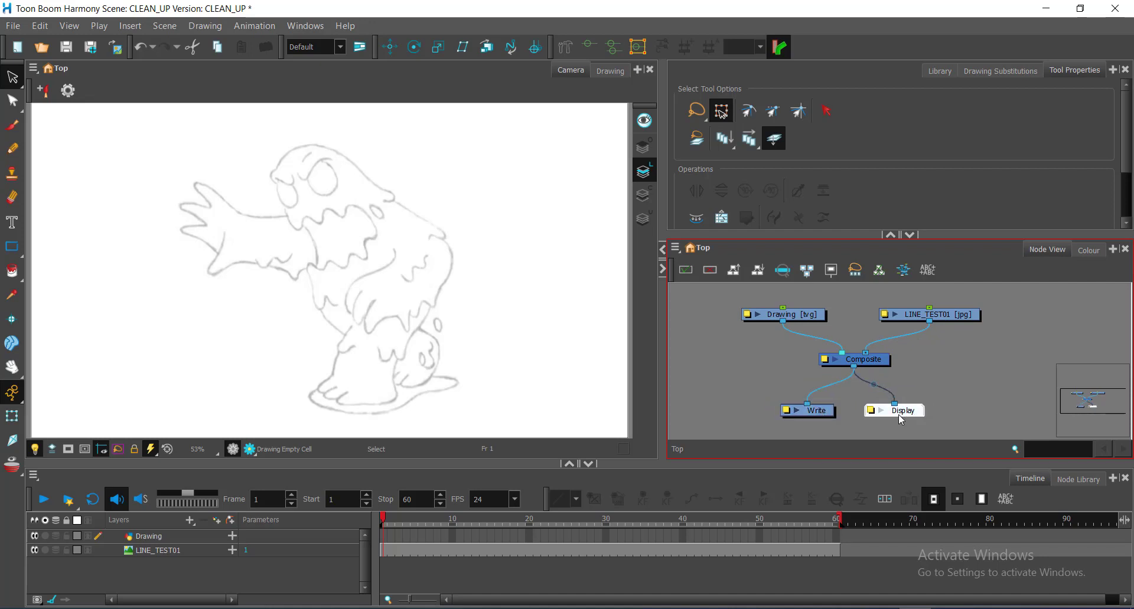
pyautogui.moveTo(821, 416)
pyautogui.mouseDown()
pyautogui.moveTo(794, 415)
pyautogui.moveTo(813, 415)
pyautogui.mouseUp()
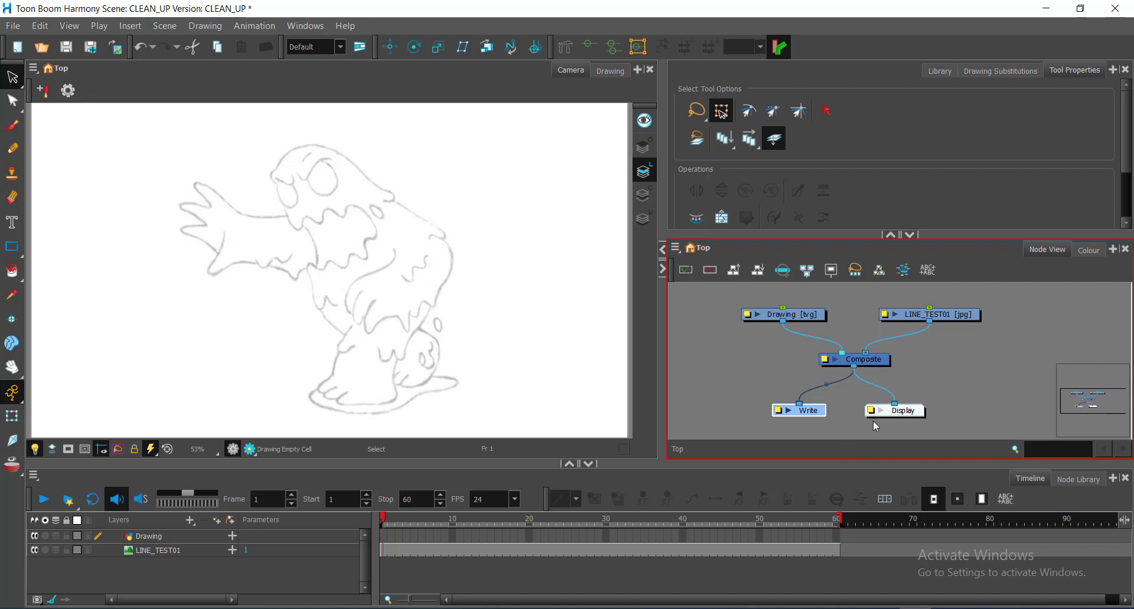
pyautogui.moveTo(912, 413); pyautogui.dragTo(918, 420)
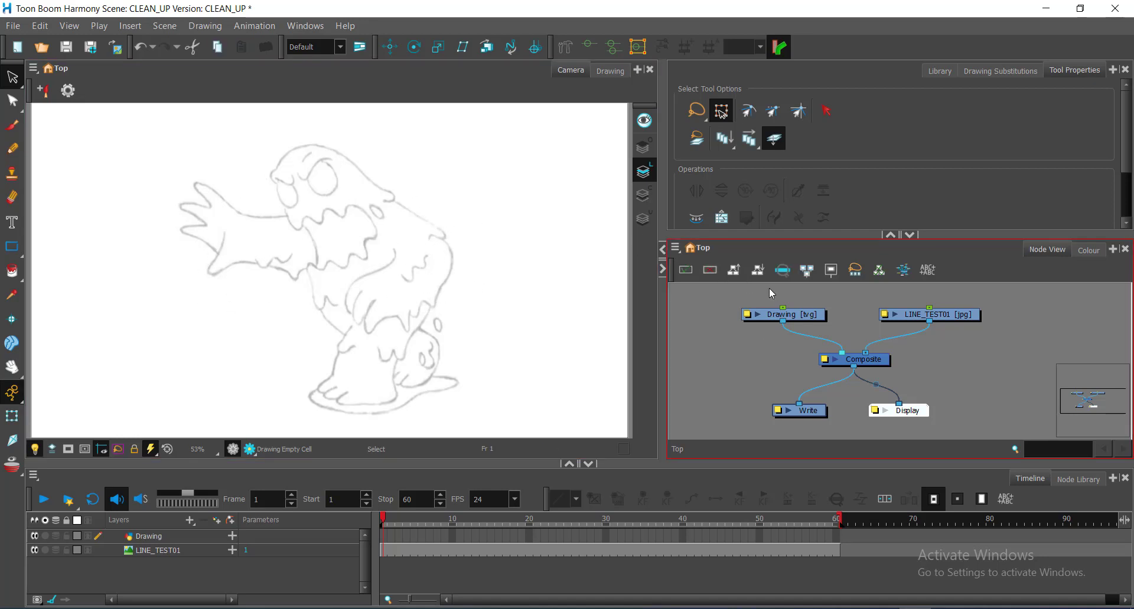
# Disconnect the LINE_TEST01 node from the Composite node and reconnect it to the same Composite input
pyautogui.moveTo(957, 319); pyautogui.dragTo(953, 317)
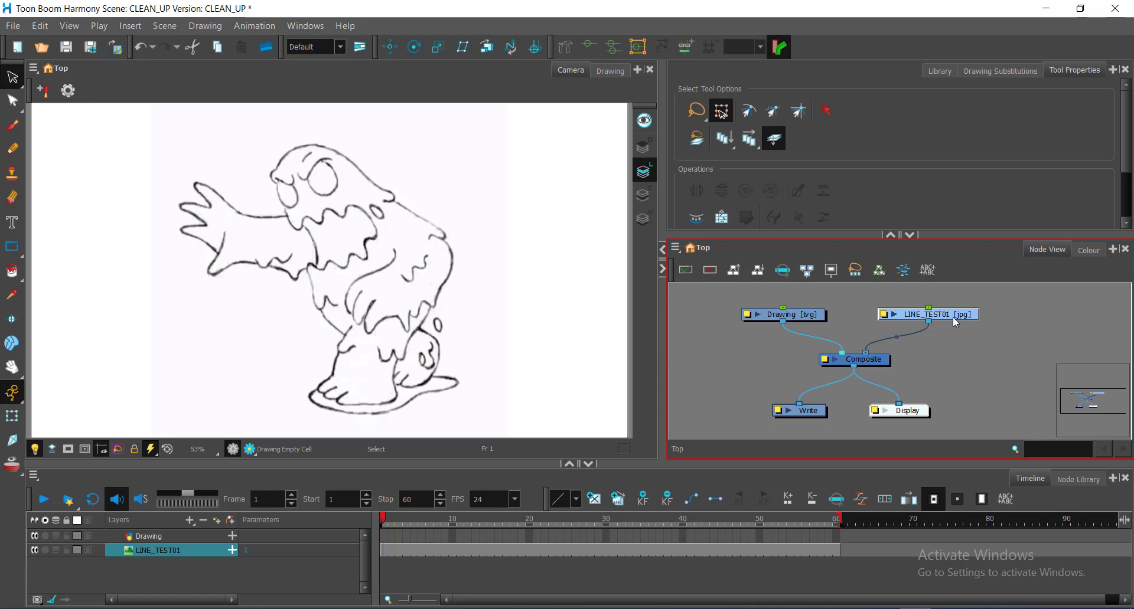
pyautogui.click(867, 357)
pyautogui.click(866, 357)
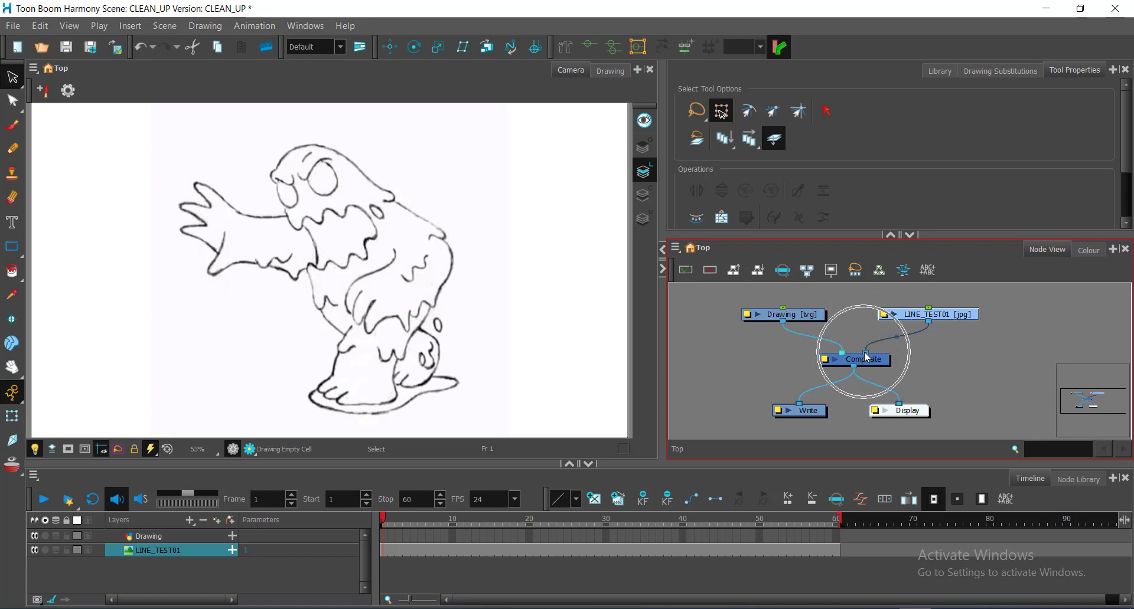
pyautogui.moveTo(867, 357)
pyautogui.mouseDown()
pyautogui.moveTo(952, 341)
pyautogui.moveTo(957, 352)
pyautogui.mouseUp()
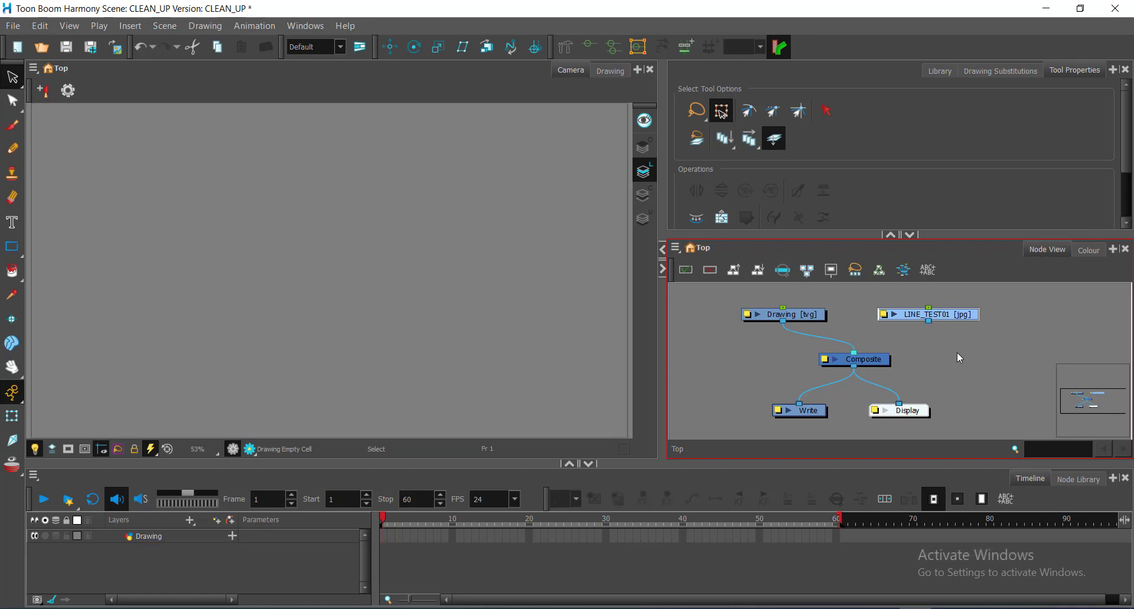
pyautogui.click(339, 218)
pyautogui.moveTo(927, 320); pyautogui.dragTo(926, 349)
pyautogui.moveTo(899, 351); pyautogui.dragTo(862, 357)
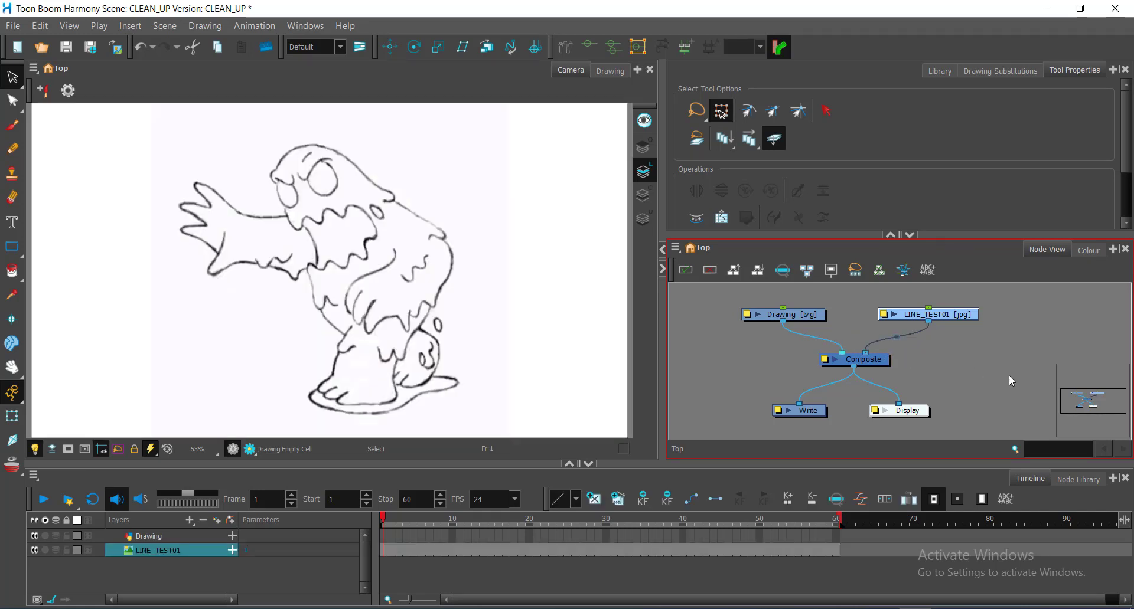
# Disconnect the Display node from the Composite node and connect the Composite output back to Display
pyautogui.moveTo(866, 353)
pyautogui.mouseDown()
pyautogui.moveTo(947, 352)
pyautogui.moveTo(850, 349)
pyautogui.moveTo(875, 364)
pyautogui.mouseUp()
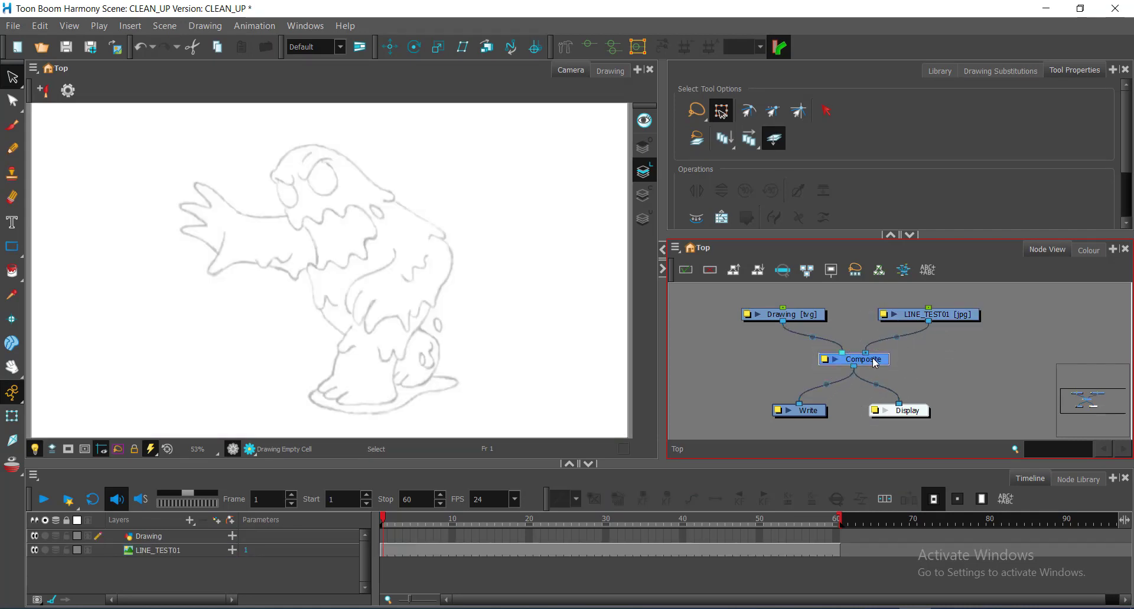
pyautogui.click(876, 364)
pyautogui.click(926, 418)
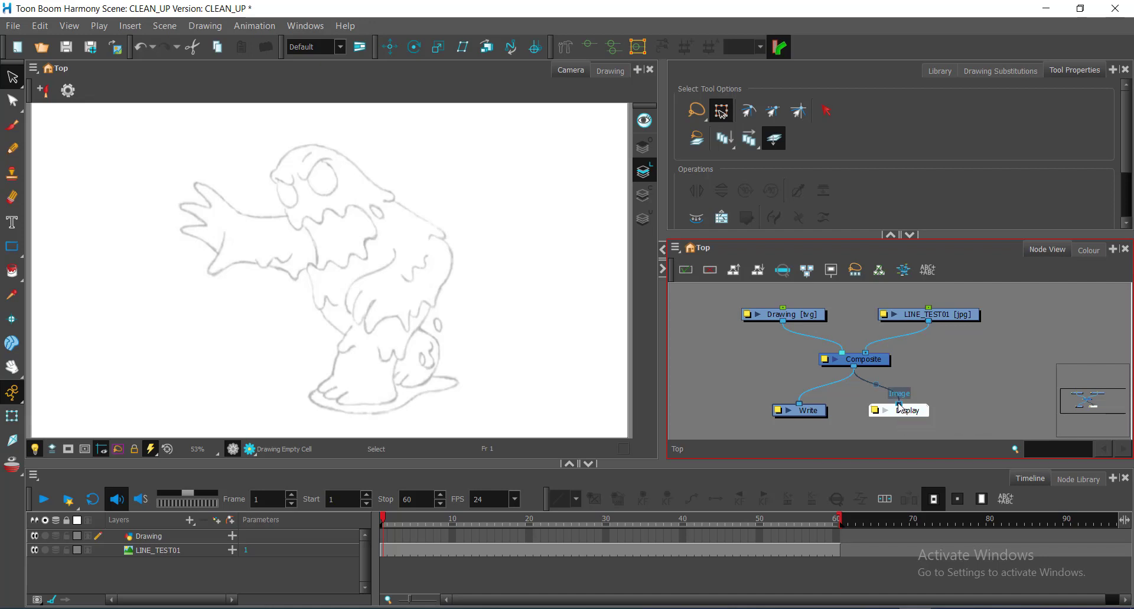
pyautogui.moveTo(899, 407); pyautogui.dragTo(932, 358)
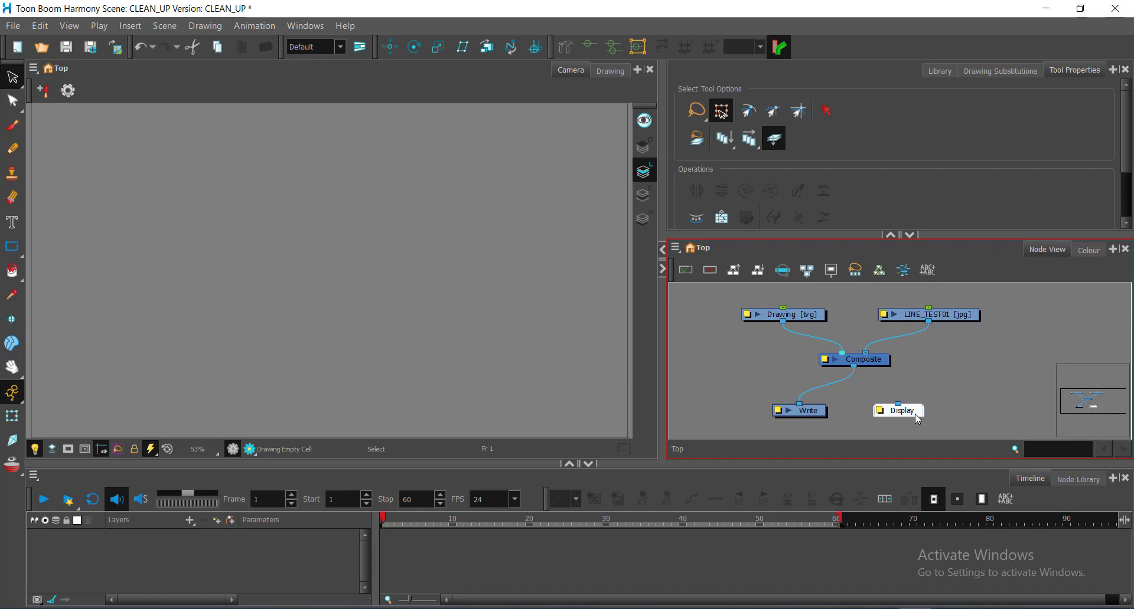
pyautogui.moveTo(915, 415)
pyautogui.mouseDown()
pyautogui.moveTo(917, 428)
pyautogui.moveTo(908, 419)
pyautogui.mouseUp()
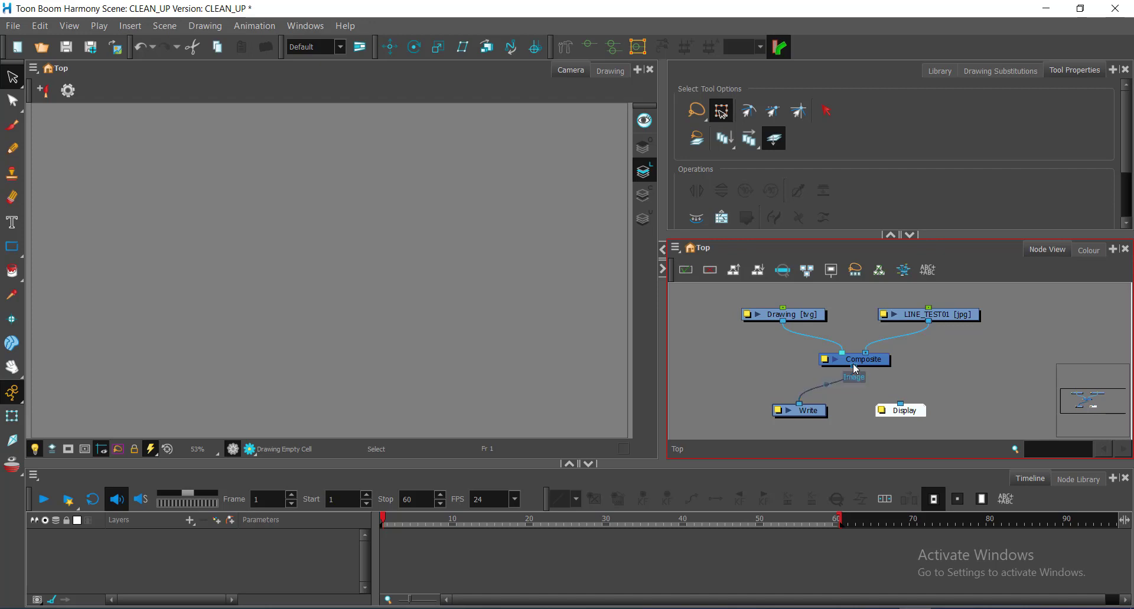
pyautogui.moveTo(854, 368); pyautogui.dragTo(919, 413)
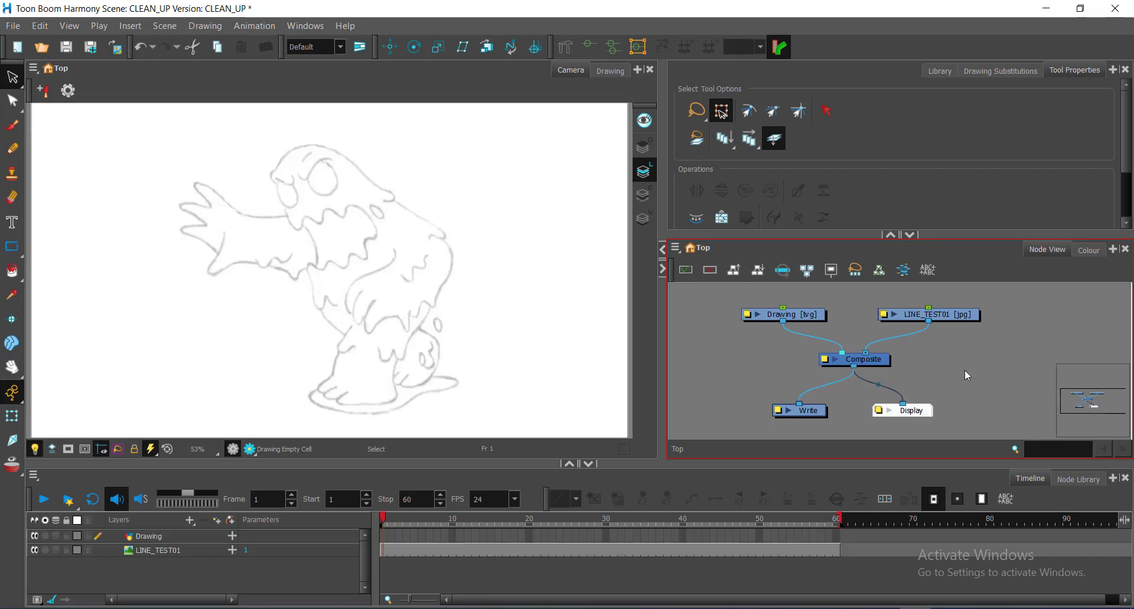
# Select the Drawing node, shift it slightly outward, and paint a looping freehand test stroke over the sketch with the Brush tool
pyautogui.click(805, 319)
pyautogui.moveTo(805, 320); pyautogui.dragTo(796, 317)
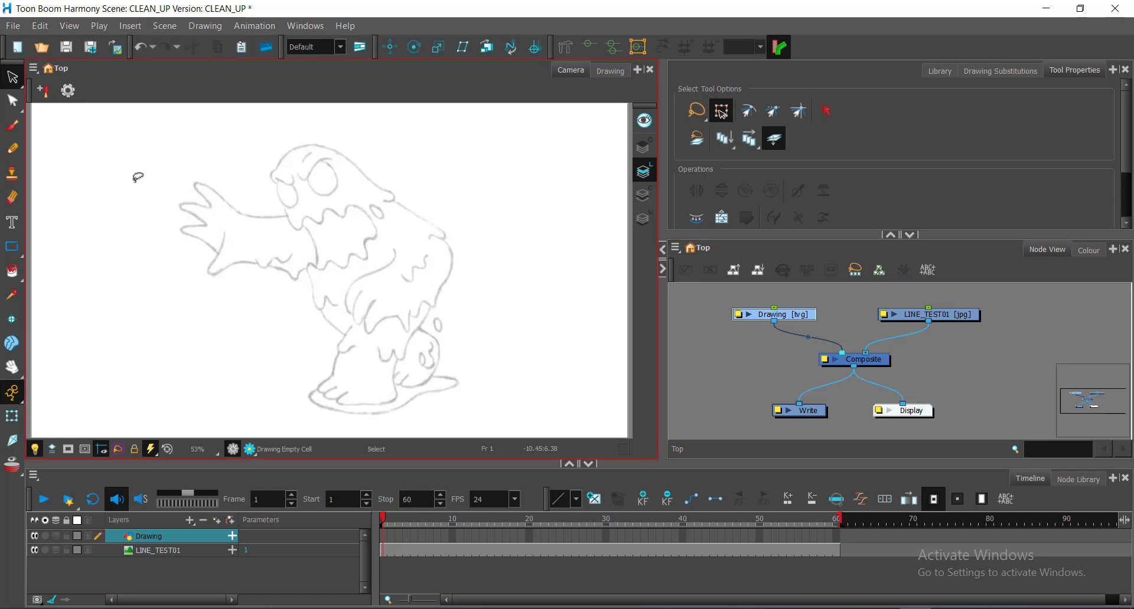
pyautogui.click(13, 129)
pyautogui.moveTo(476, 192)
pyautogui.mouseDown()
pyautogui.moveTo(382, 231)
pyautogui.moveTo(315, 303)
pyautogui.moveTo(480, 255)
pyautogui.moveTo(475, 328)
pyautogui.moveTo(239, 285)
pyautogui.moveTo(389, 208)
pyautogui.moveTo(363, 308)
pyautogui.moveTo(409, 206)
pyautogui.moveTo(242, 296)
pyautogui.moveTo(138, 340)
pyautogui.mouseUp()
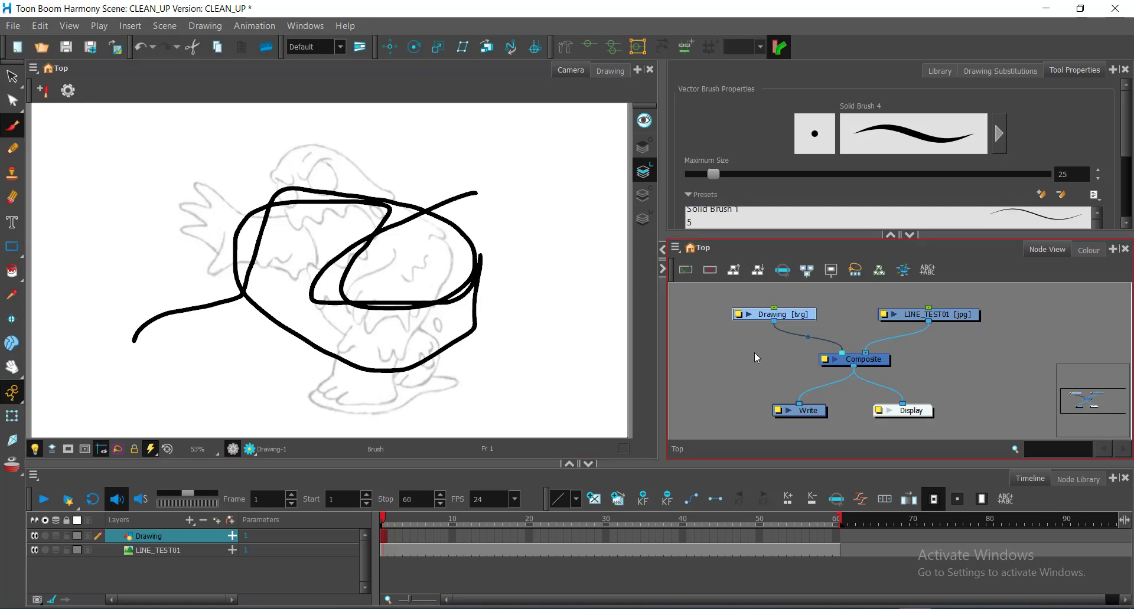
# Disconnect the Drawing node from the Composite node and reconnect it ahead of LINE_TEST01
pyautogui.click(761, 315)
pyautogui.click(785, 319)
pyautogui.moveTo(842, 355); pyautogui.dragTo(843, 333)
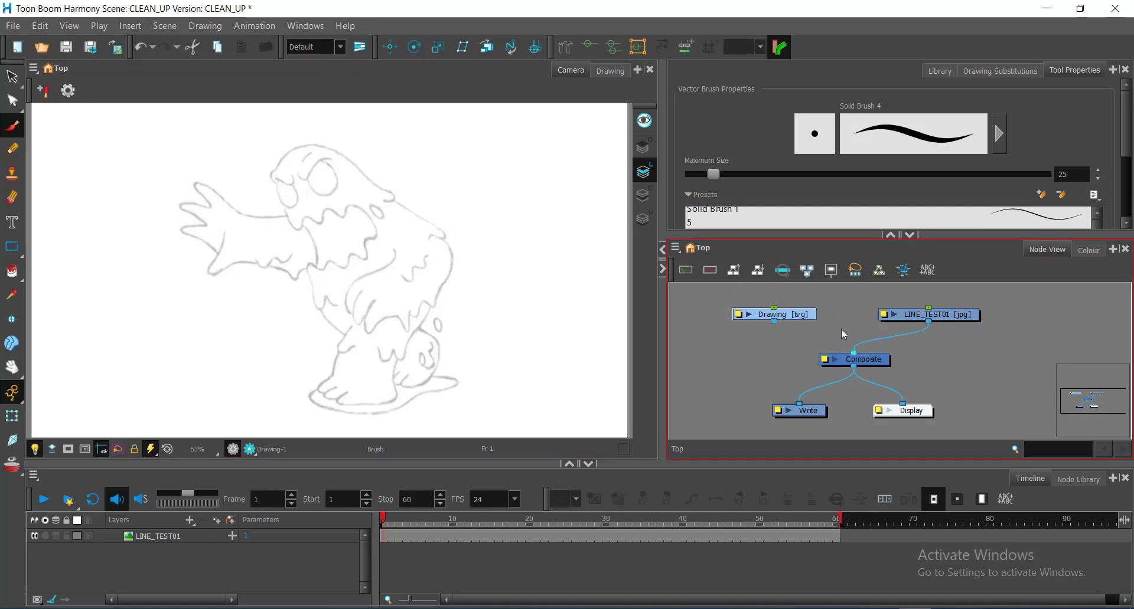
pyautogui.moveTo(774, 321)
pyautogui.mouseDown()
pyautogui.moveTo(829, 337)
pyautogui.moveTo(842, 353)
pyautogui.mouseUp()
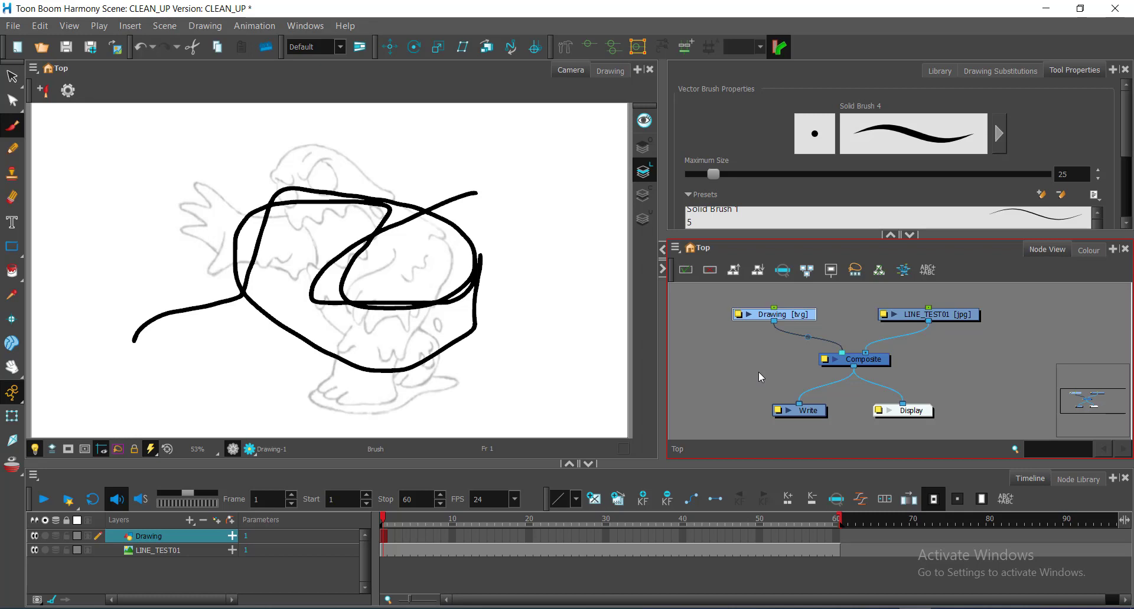
# Disable and re-enable the Drawing node repeatedly to compare the Camera view with and without the brush stroke
pyautogui.press('d')
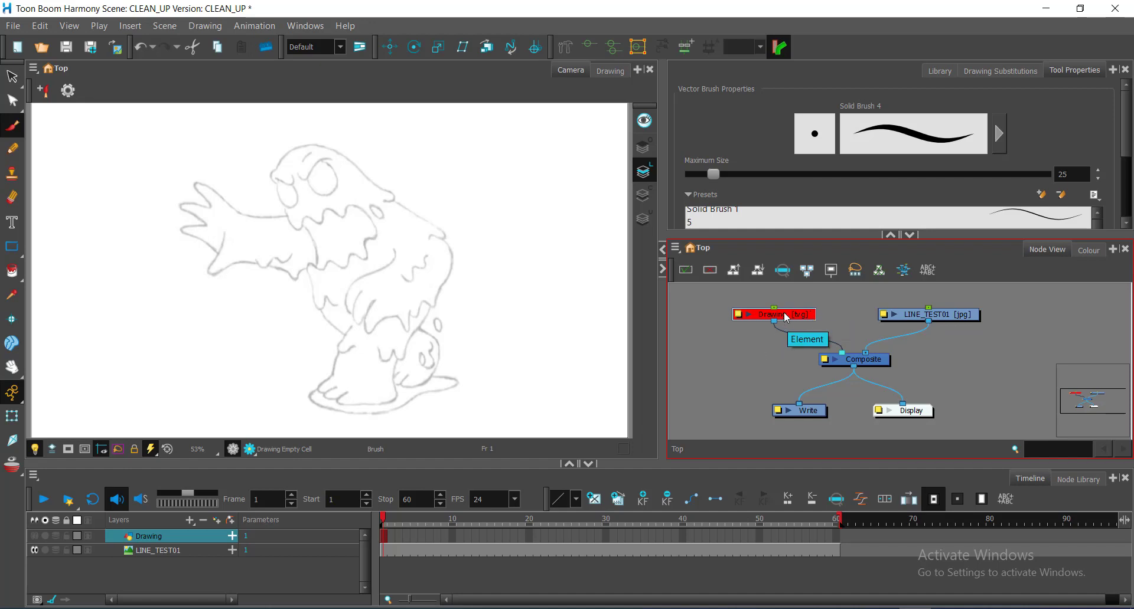
pyautogui.press('d')
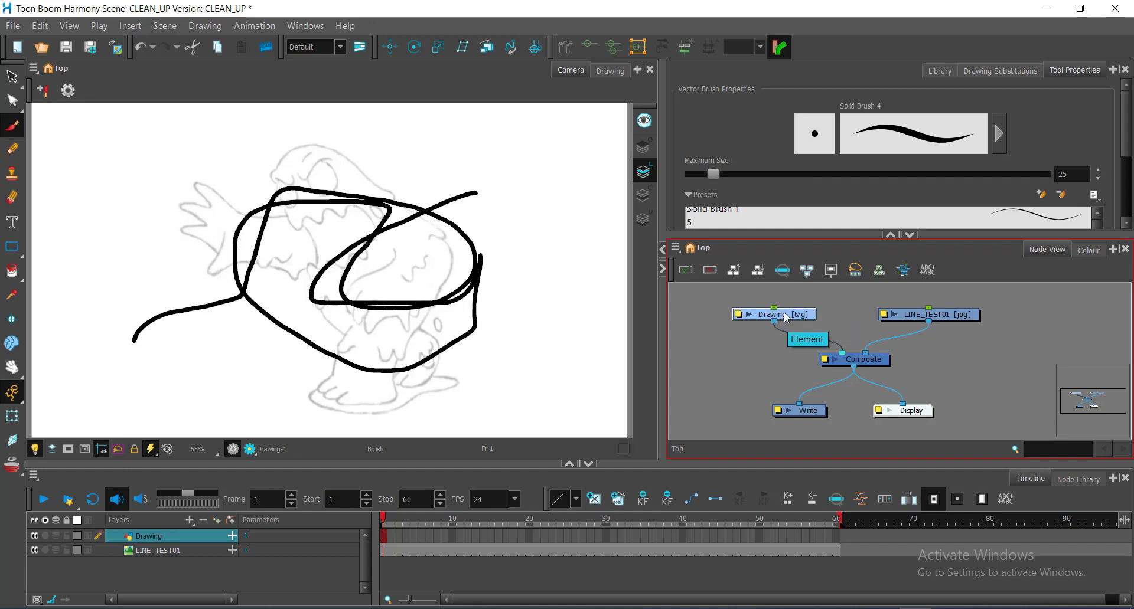
pyautogui.press('d')
pyautogui.press('d')
pyautogui.press('d')
pyautogui.press('d')
pyautogui.press('d')
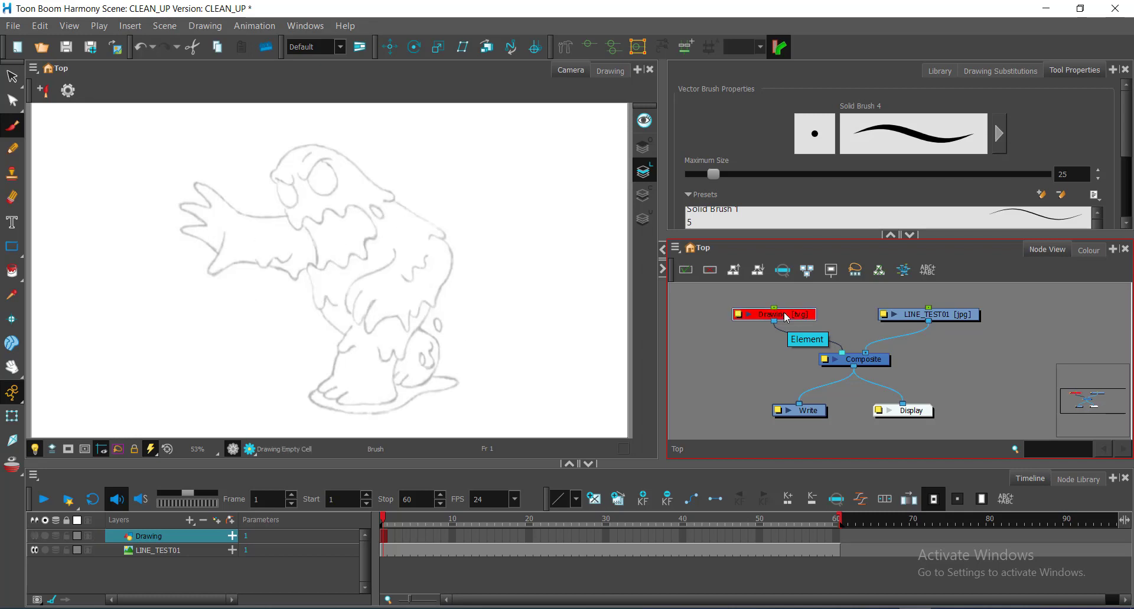
pyautogui.press('d')
pyautogui.press('d')
pyautogui.press('d')
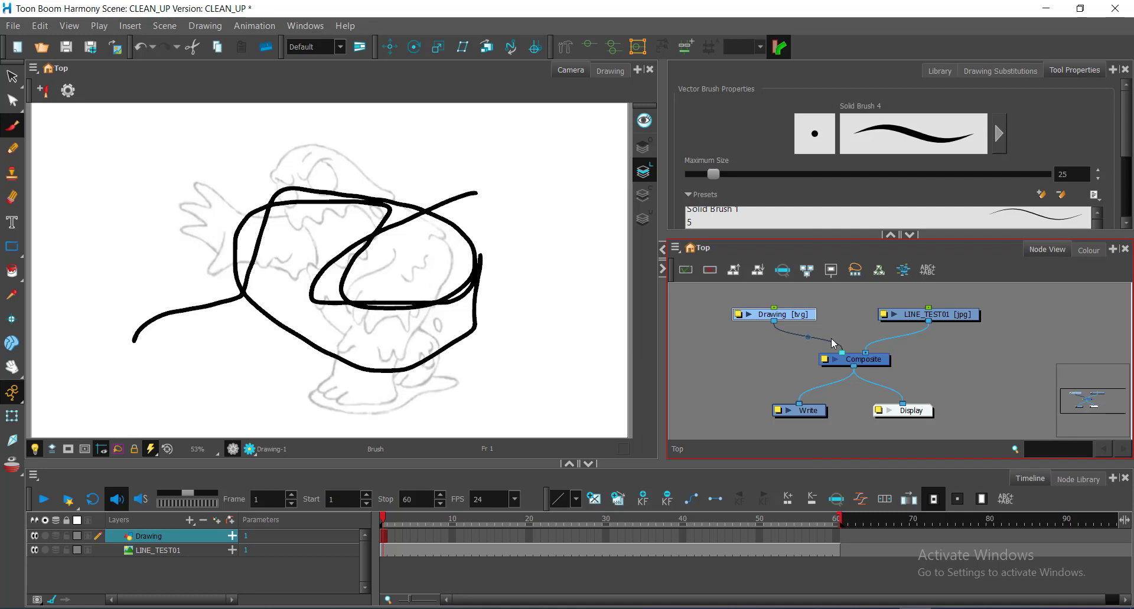
# Swap the Drawing and LINE_TEST01 connections on the Composite node to reverse the layer order, and restore the original order
pyautogui.click(949, 313)
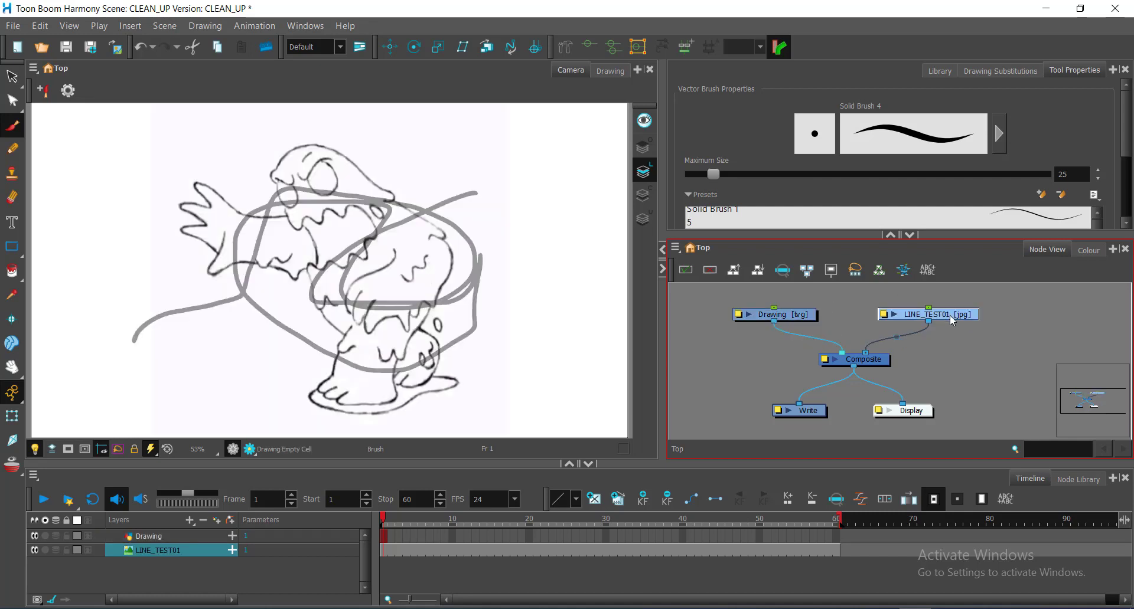
pyautogui.click(788, 318)
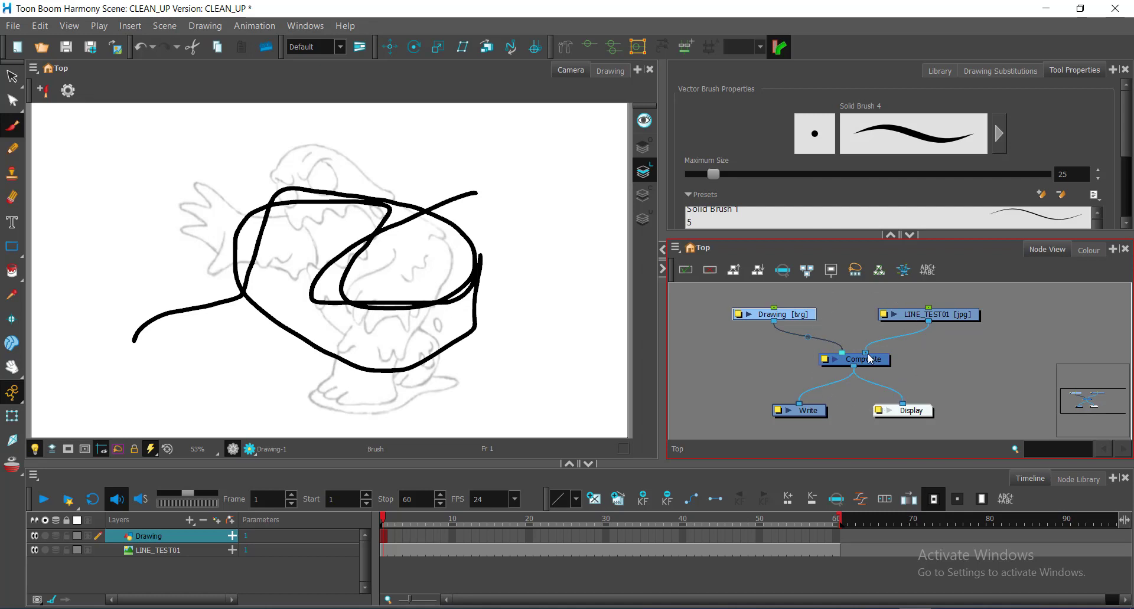
pyautogui.press('ctrl')
pyautogui.moveTo(865, 356)
pyautogui.mouseDown()
pyautogui.moveTo(839, 358)
pyautogui.moveTo(879, 358)
pyautogui.moveTo(924, 337)
pyautogui.moveTo(850, 330)
pyautogui.moveTo(841, 353)
pyautogui.mouseUp()
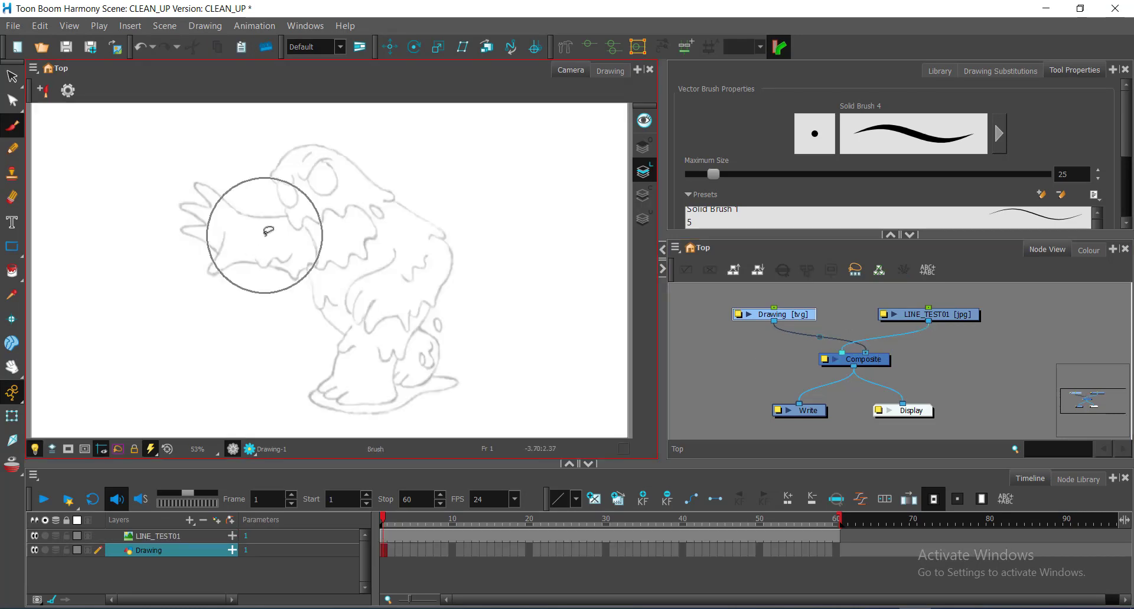
pyautogui.click(842, 359)
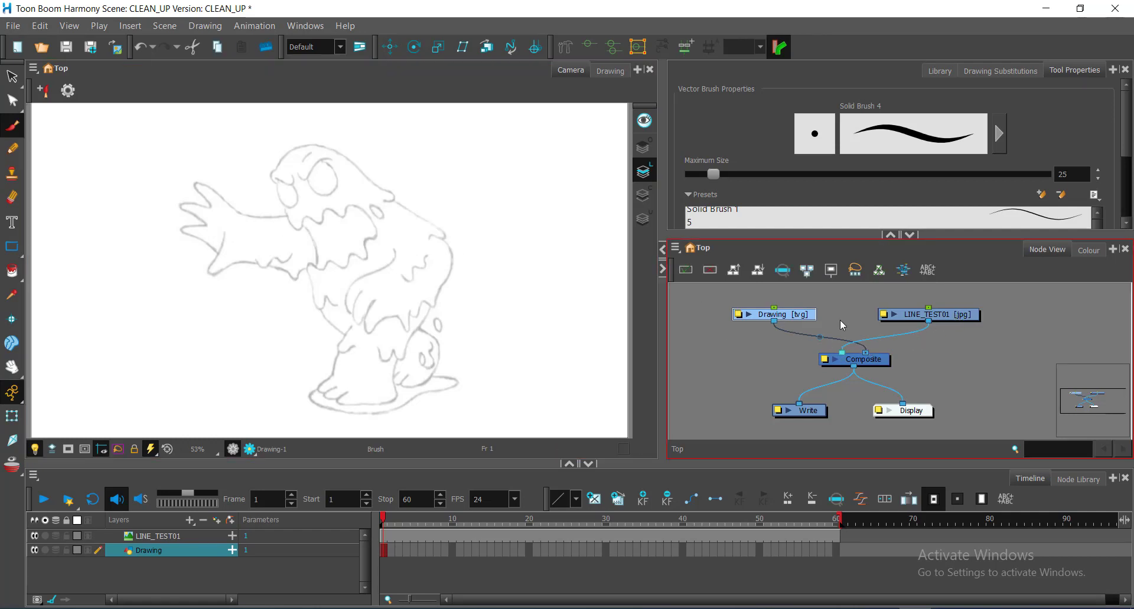
pyautogui.moveTo(841, 354); pyautogui.dragTo(874, 356)
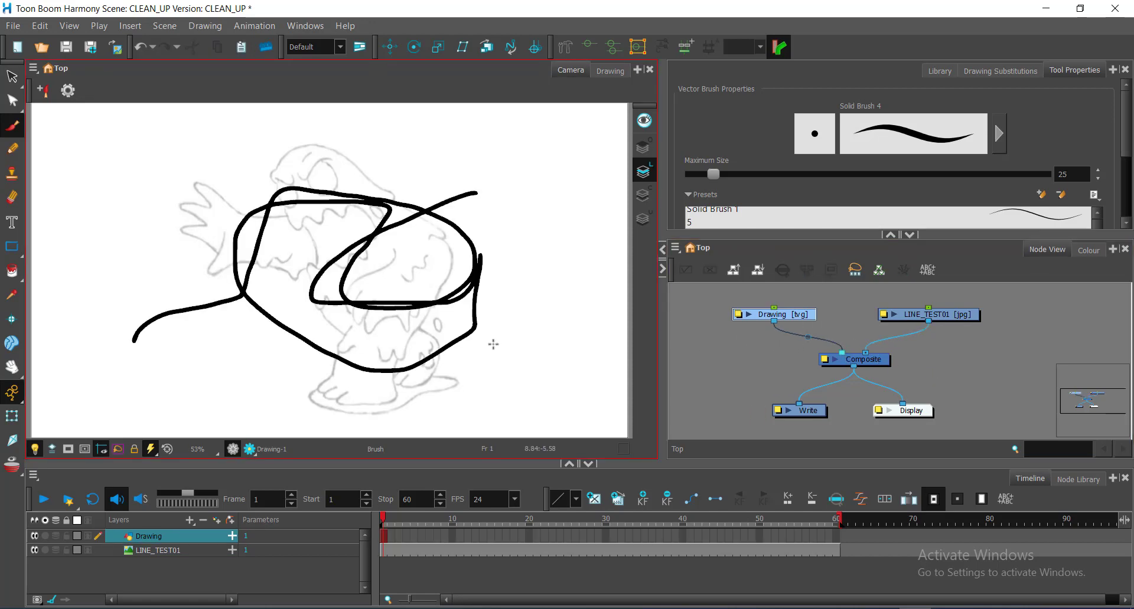
# Paint a second short test stroke over the sketch, and delete all the brush strokes on the Drawing layer
pyautogui.moveTo(524, 222); pyautogui.dragTo(389, 319)
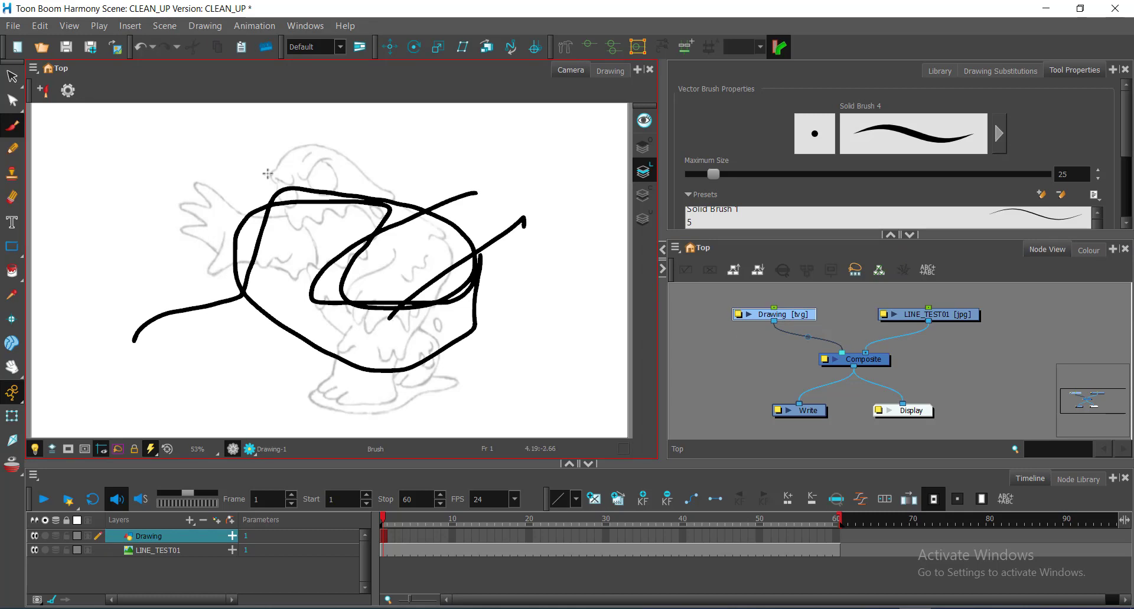
pyautogui.click(18, 86)
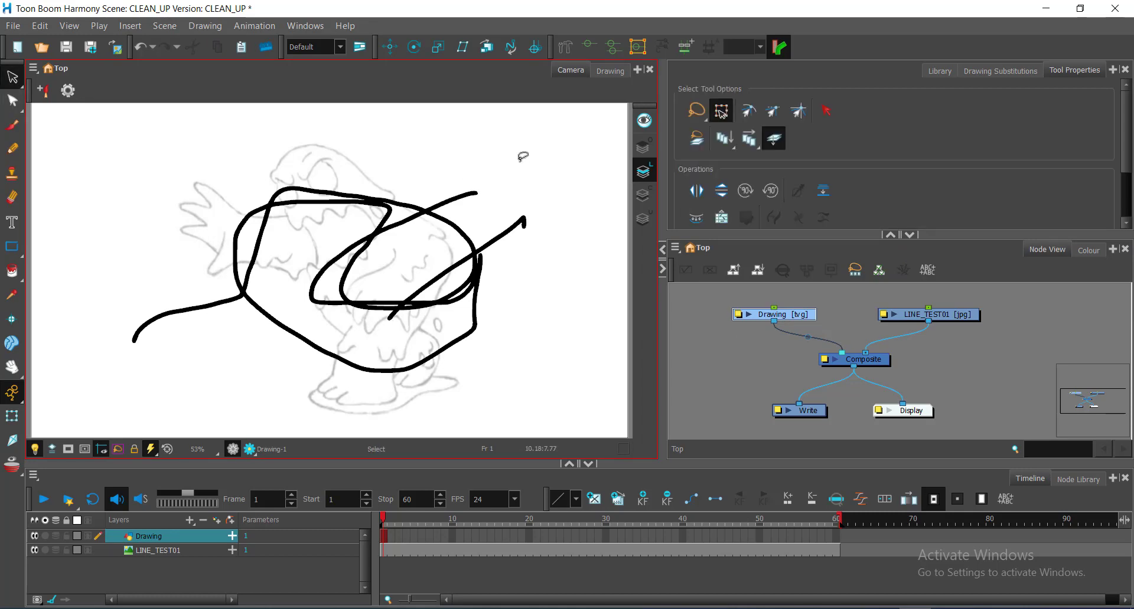
pyautogui.hotkey('ctrl', 'a')
pyautogui.press('Delete')
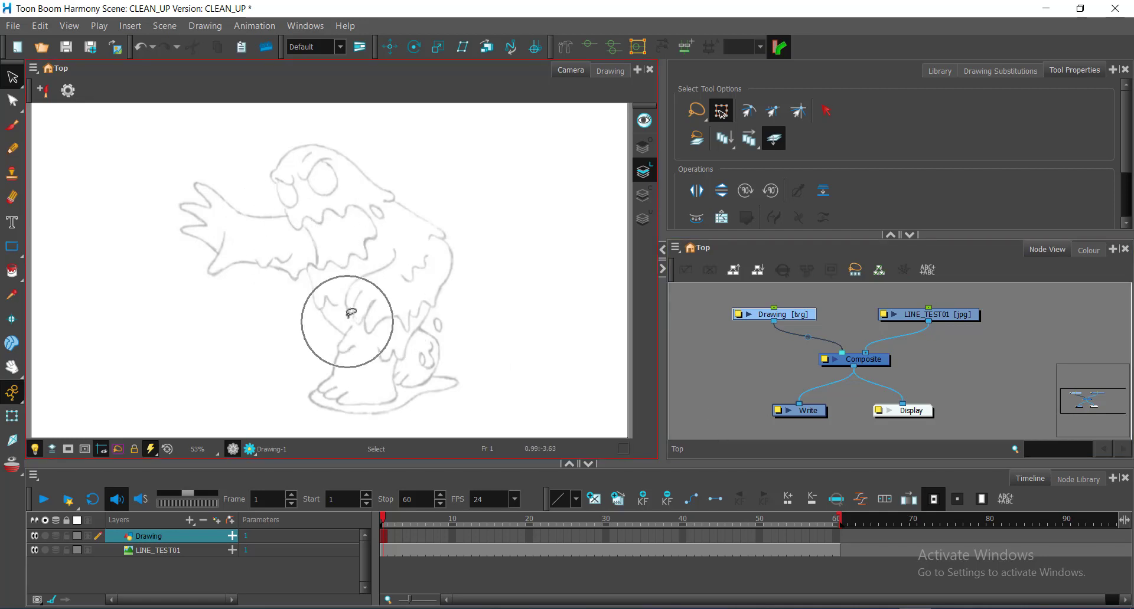
# Widen the Camera view by narrowing the adjoining Node View and Tool Properties area
pyautogui.moveTo(663, 366); pyautogui.dragTo(784, 367)
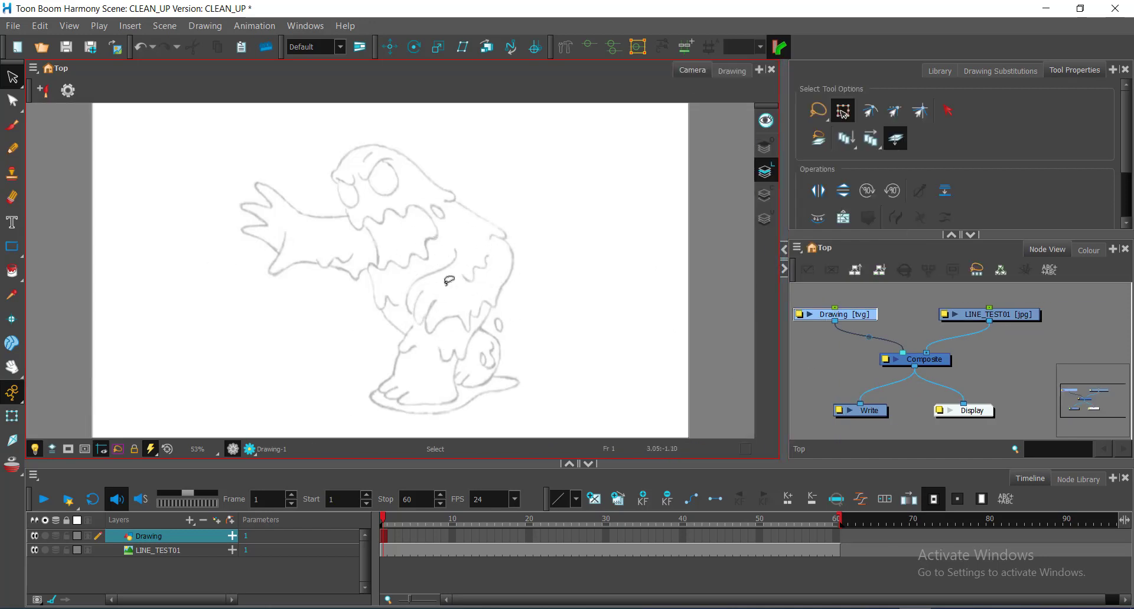
# Toggle the Light Table off and on repeatedly to compare the sketch at full strength and faded in the Camera view
pyautogui.hotkey('alt', 'z')
pyautogui.click(35, 450)
pyautogui.click(35, 450)
pyautogui.click(35, 453)
pyautogui.click(35, 453)
pyautogui.click(35, 452)
pyautogui.click(35, 452)
pyautogui.click(35, 452)
pyautogui.click(35, 452)
pyautogui.click(35, 453)
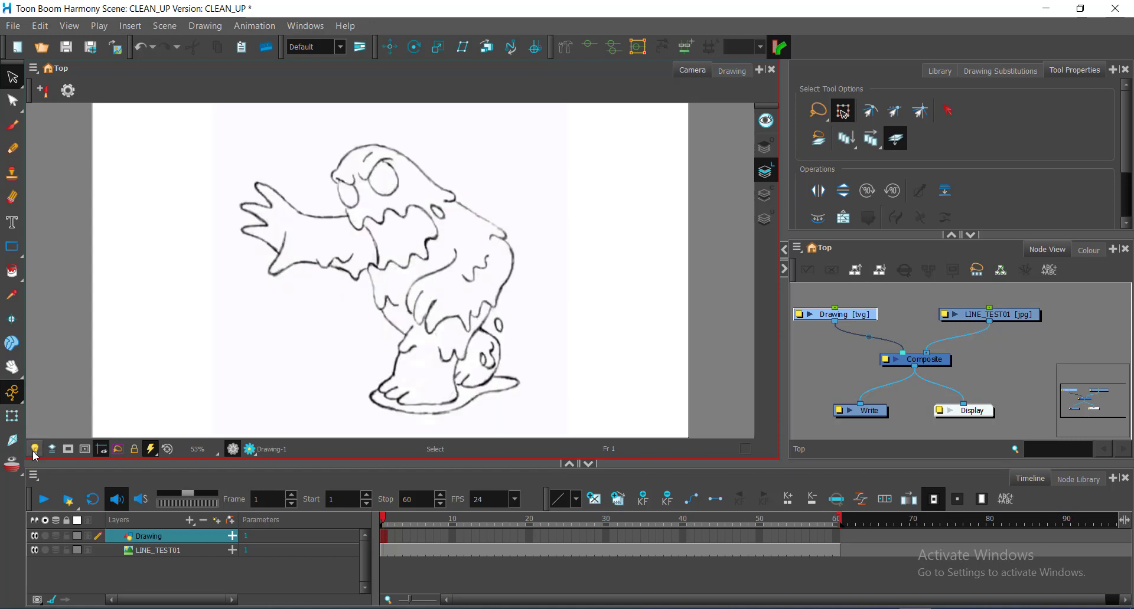
pyautogui.click(35, 452)
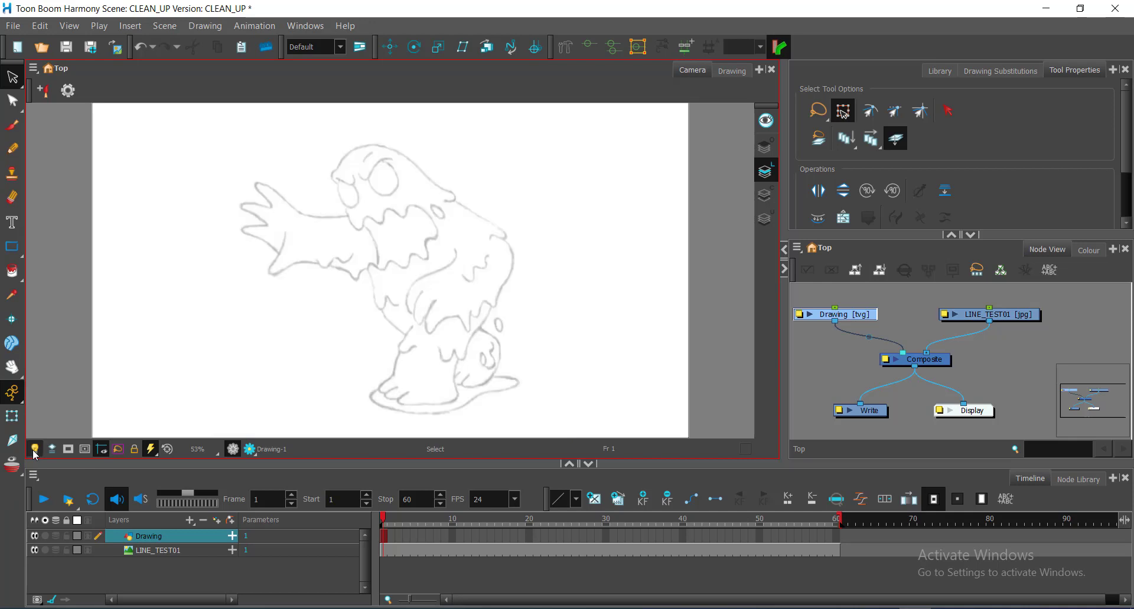
pyautogui.click(34, 452)
pyautogui.click(35, 452)
pyautogui.click(34, 452)
pyautogui.click(35, 452)
# Activate the Polyline tool for tracing the creature's outstretched arm on the Drawing layer
pyautogui.press('space')
pyautogui.moveTo(307, 224); pyautogui.dragTo(424, 255)
pyautogui.hotkey('ctrl', 'space')
pyautogui.click(442, 231)
pyautogui.click(442, 236)
pyautogui.click(441, 236)
pyautogui.click(441, 235)
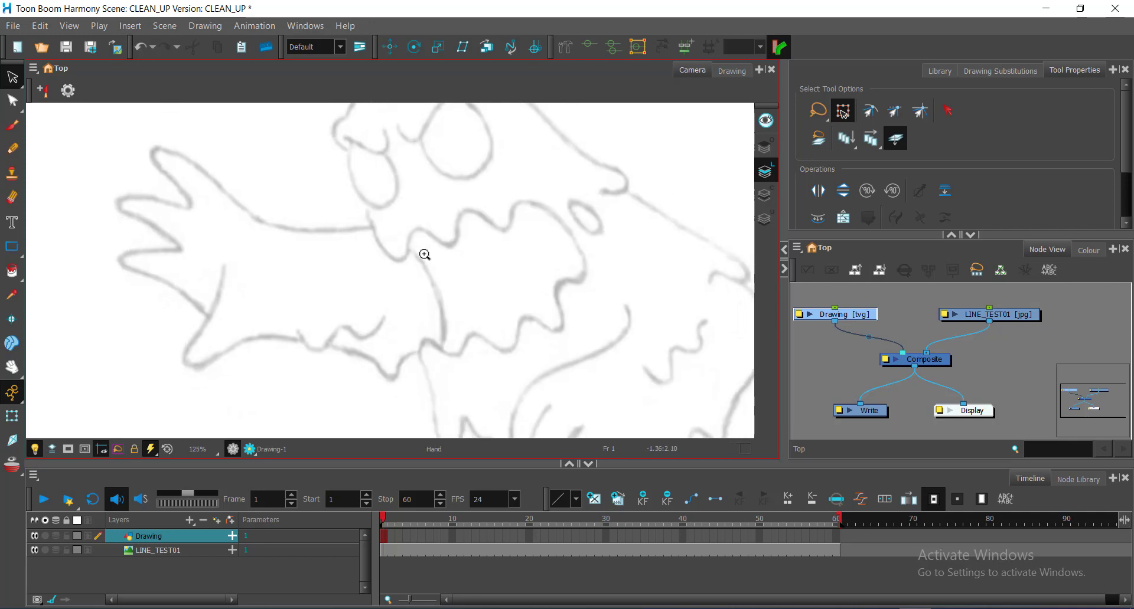
pyautogui.press('ctrl')
pyautogui.moveTo(12, 246); pyautogui.dragTo(57, 290)
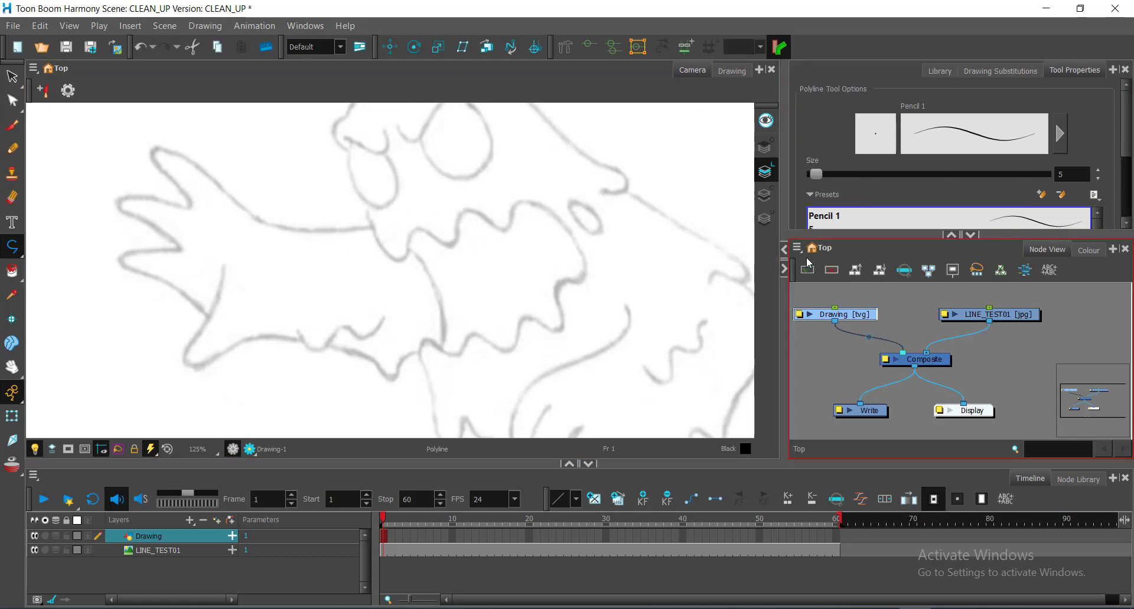
# Widen the Camera view against the adjoining panels and set the Polyline pencil size to 7
pyautogui.moveTo(787, 276); pyautogui.dragTo(896, 277)
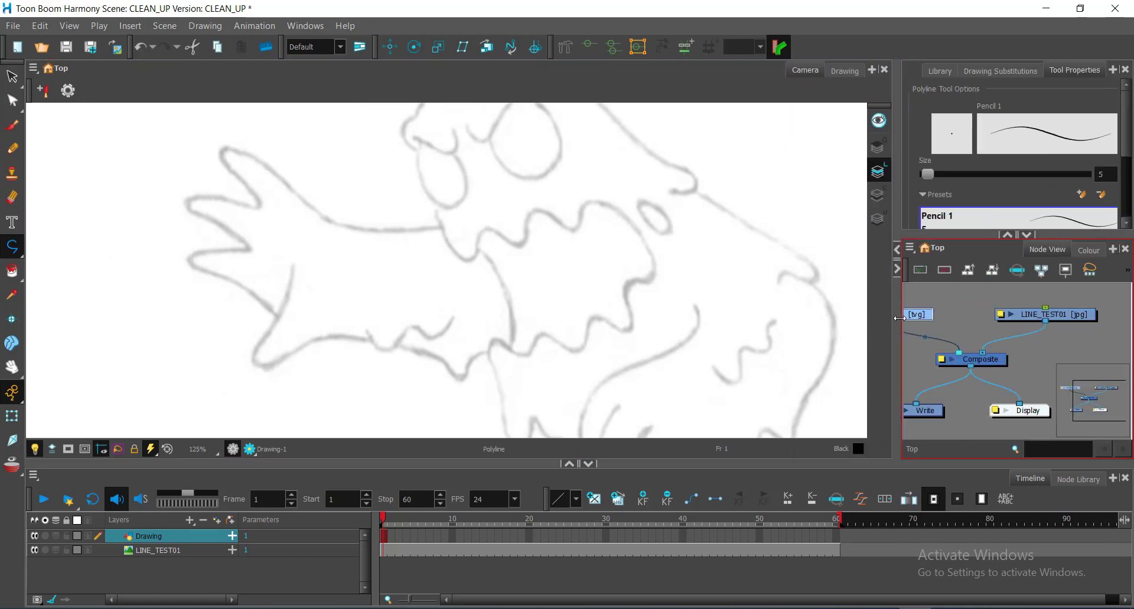
pyautogui.moveTo(895, 322); pyautogui.dragTo(863, 323)
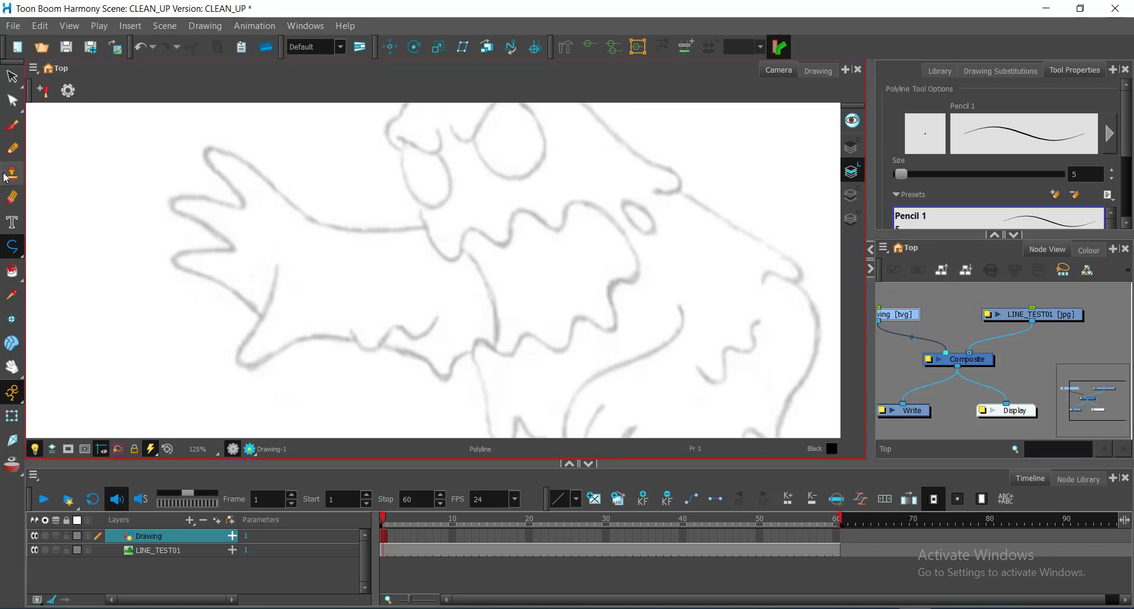
pyautogui.moveTo(13, 254); pyautogui.dragTo(47, 311)
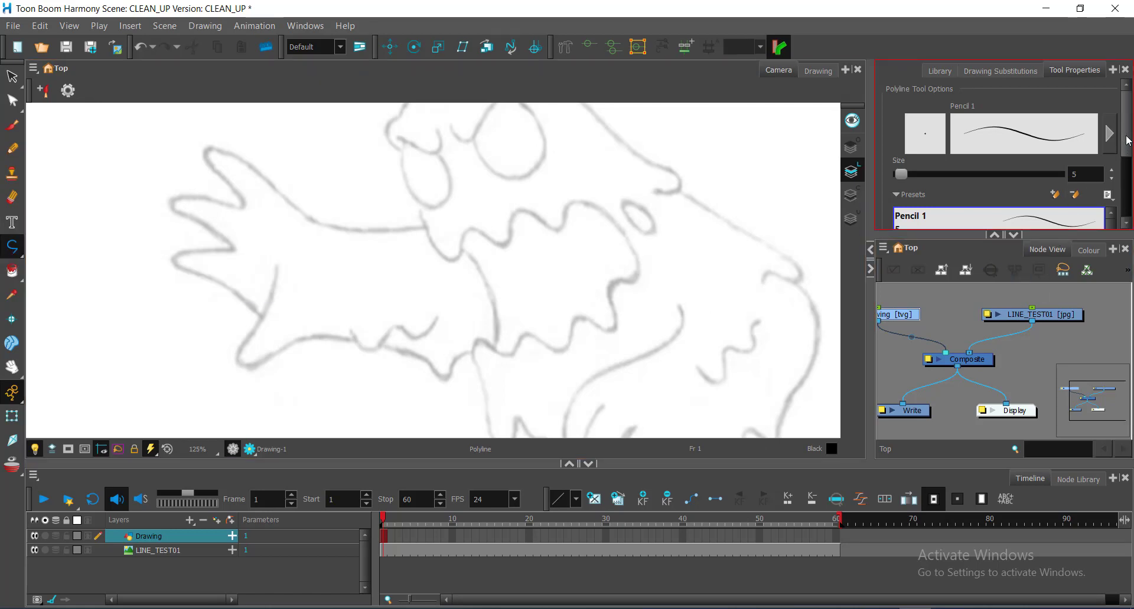
pyautogui.doubleClick(1073, 173)
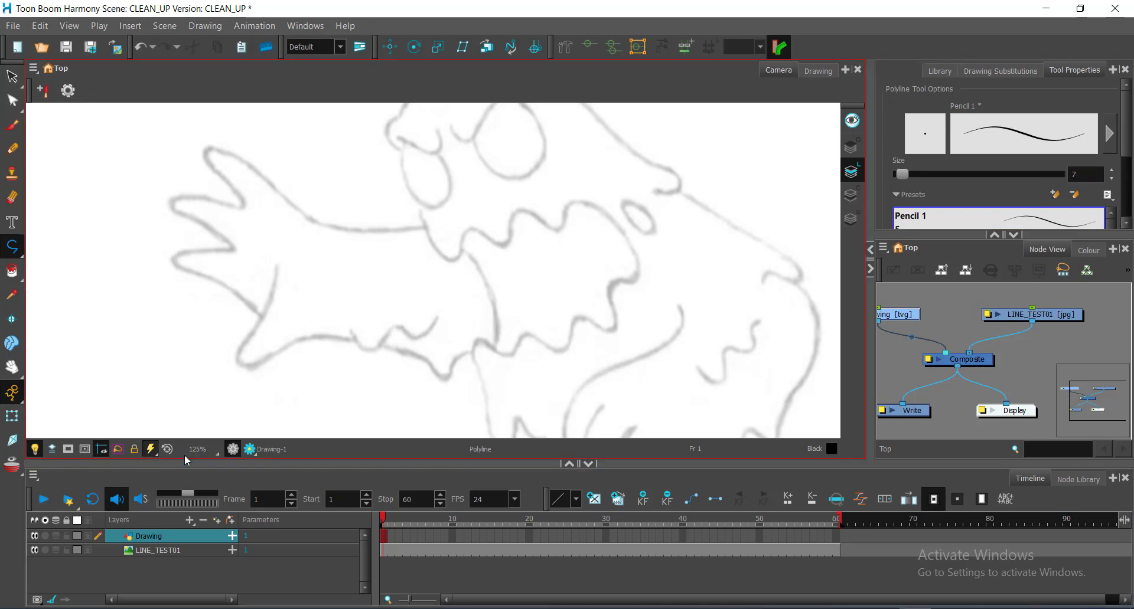
# Set the Camera view zoom to 100% and check the active drawing colour in the palette, returning to the Node View
pyautogui.click(217, 452)
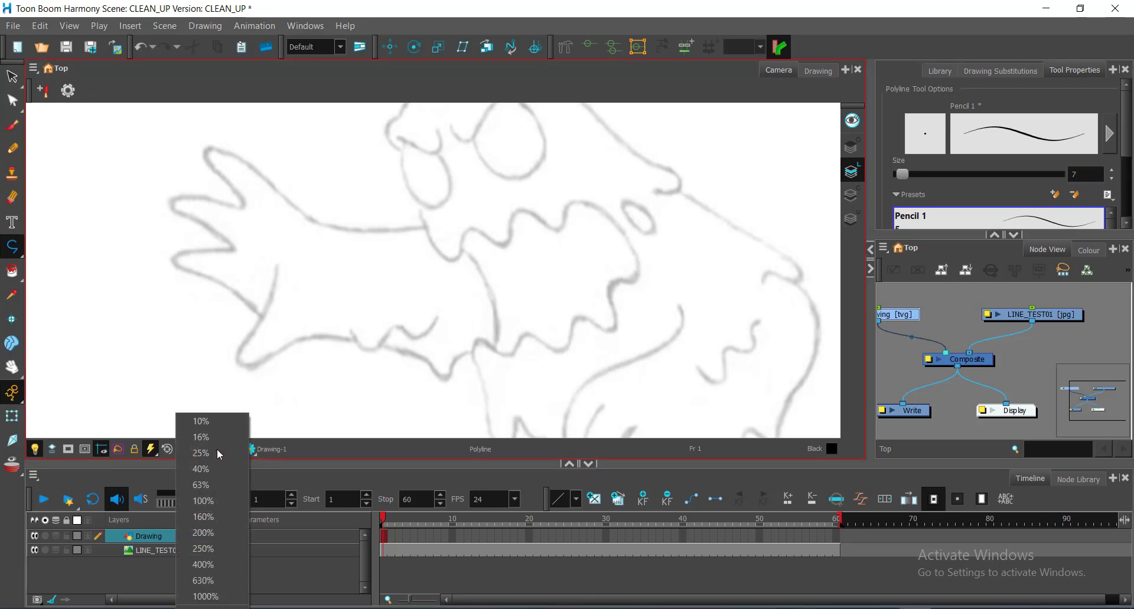
pyautogui.click(213, 501)
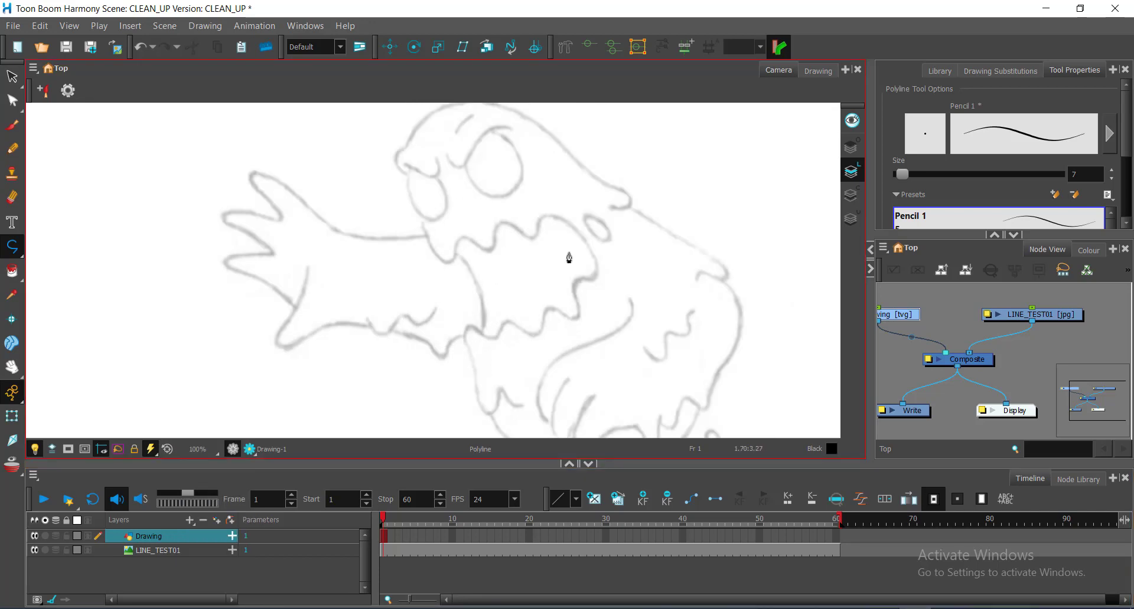
pyautogui.click(1089, 250)
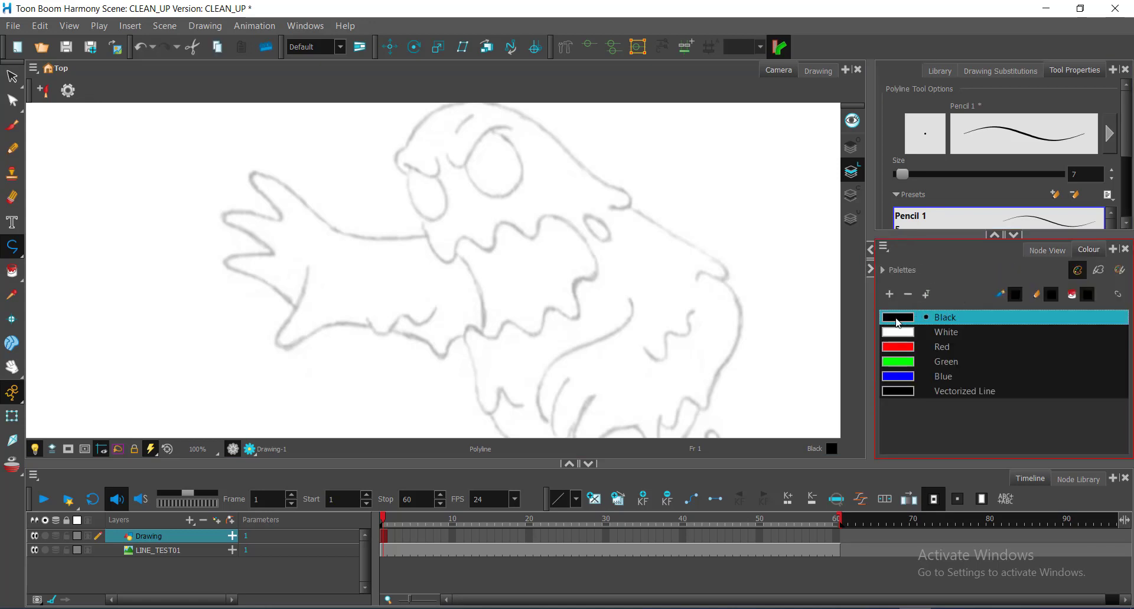
pyautogui.click(1040, 252)
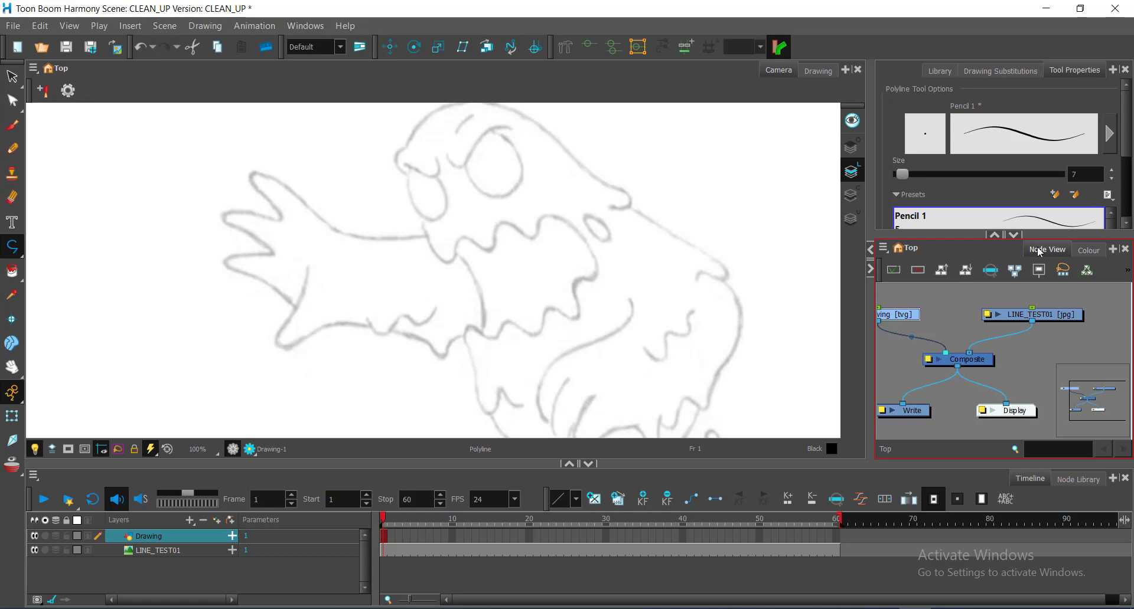
# Collapse the side panels, bring them back, and collapse them again to give the Camera view the full width
pyautogui.click(872, 272)
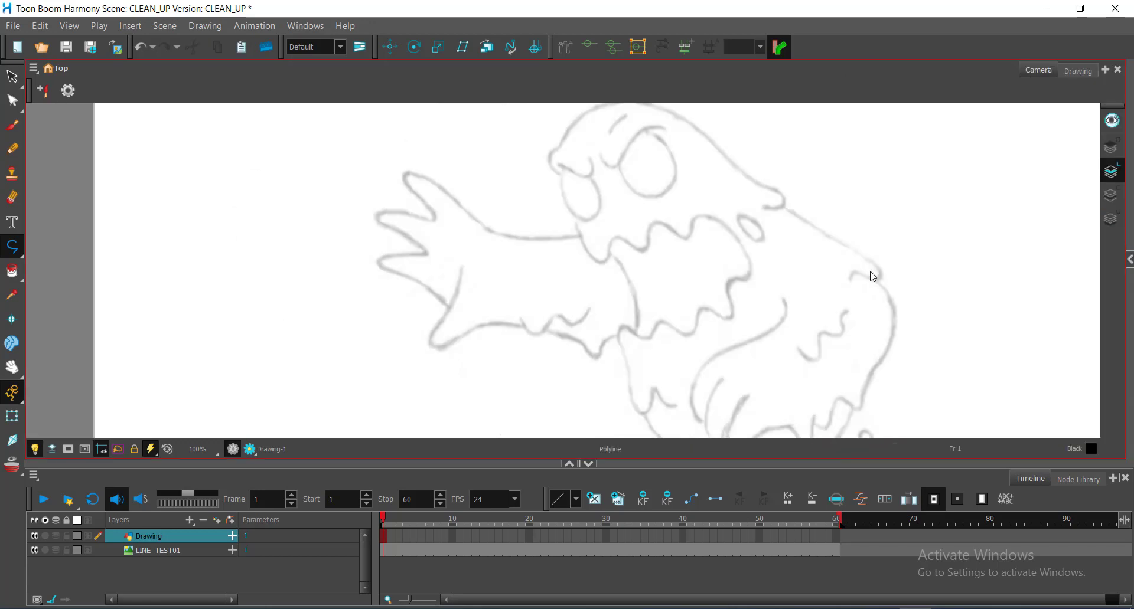
pyautogui.click(1127, 262)
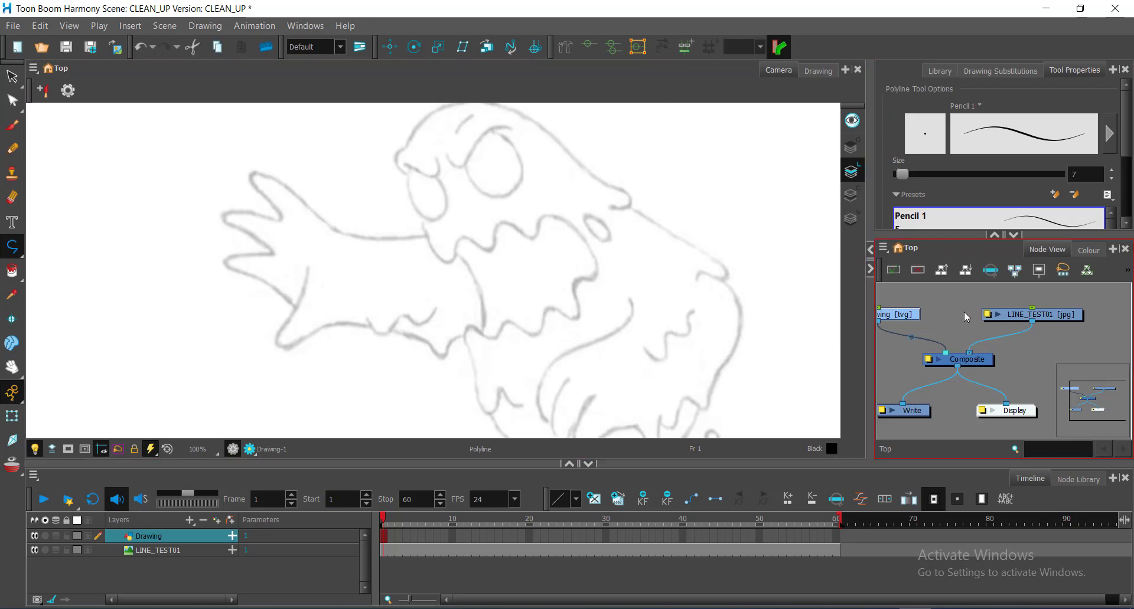
pyautogui.click(870, 267)
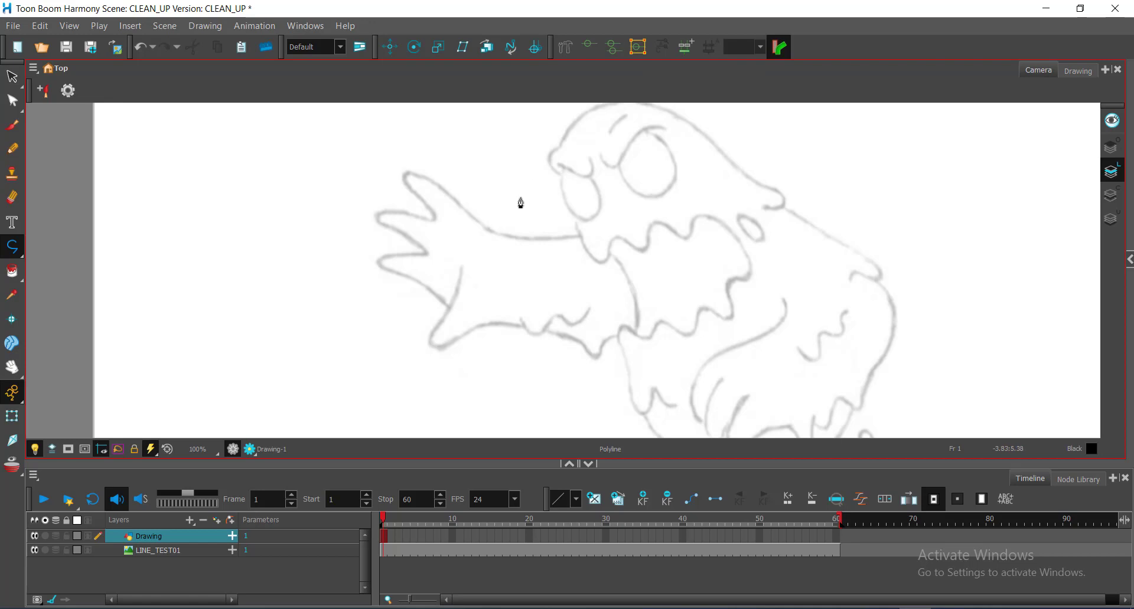
# Trace the arm's upper contour with a curved polyline from the shoulder around the uppermost finger to its inner base
pyautogui.hotkey('ctrl', 'space')
pyautogui.click(572, 273)
pyautogui.click(569, 268)
pyautogui.click(567, 268)
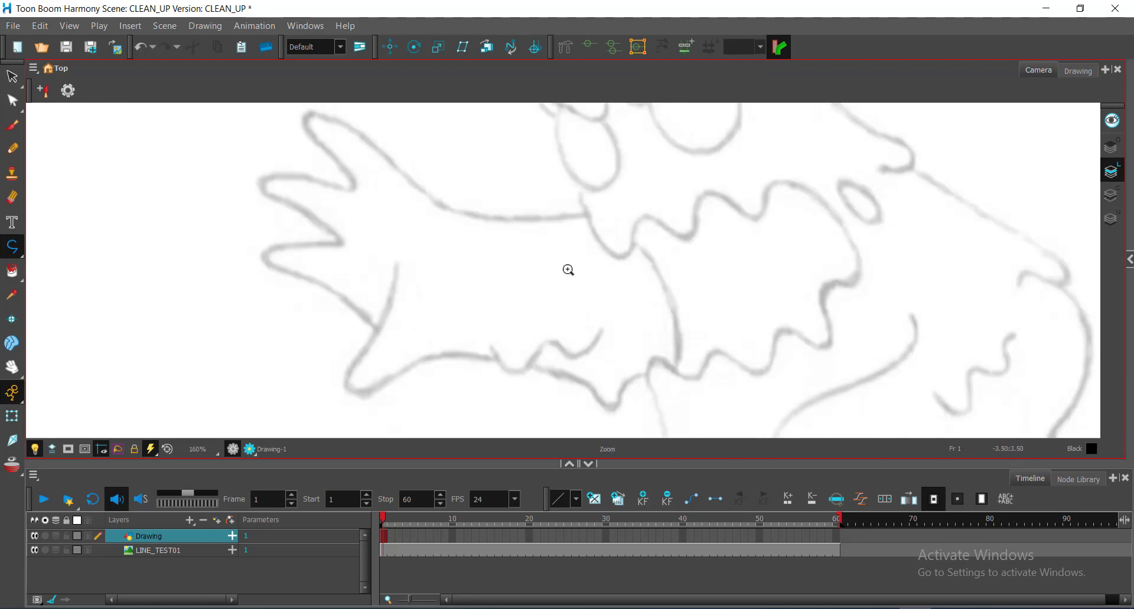
pyautogui.click(565, 260)
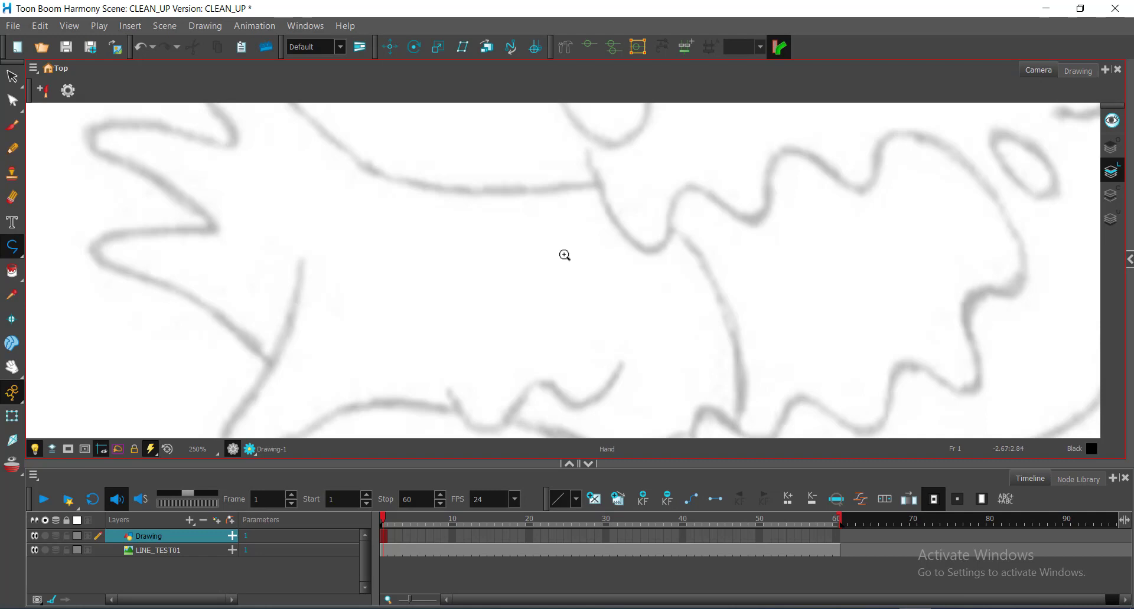
pyautogui.moveTo(564, 255); pyautogui.dragTo(734, 385)
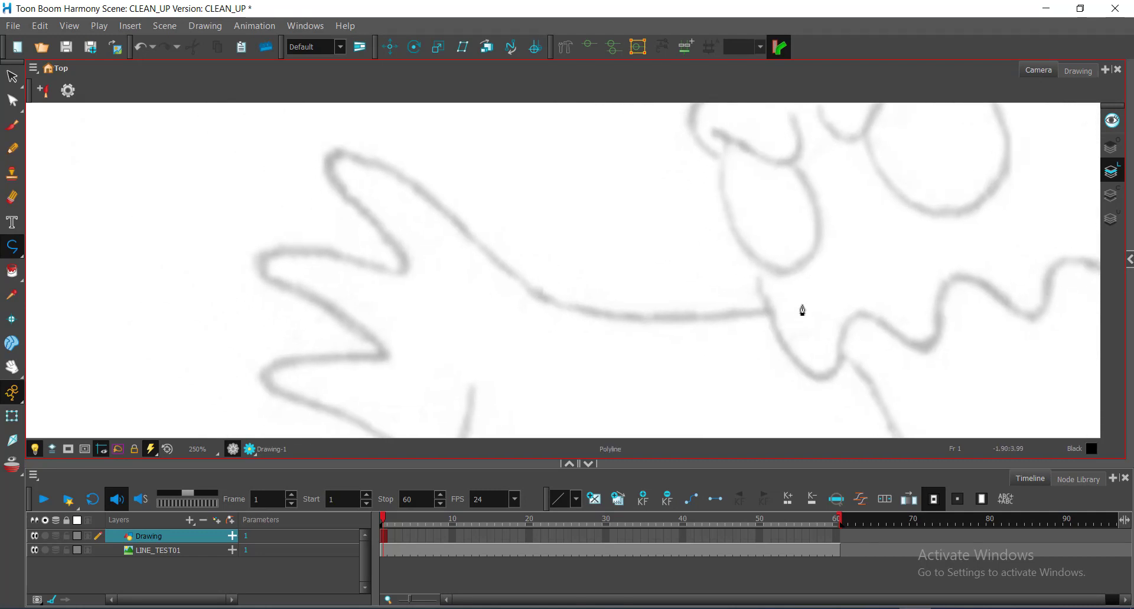
pyautogui.moveTo(560, 306)
pyautogui.mouseDown()
pyautogui.moveTo(483, 268)
pyautogui.moveTo(488, 276)
pyautogui.mouseUp()
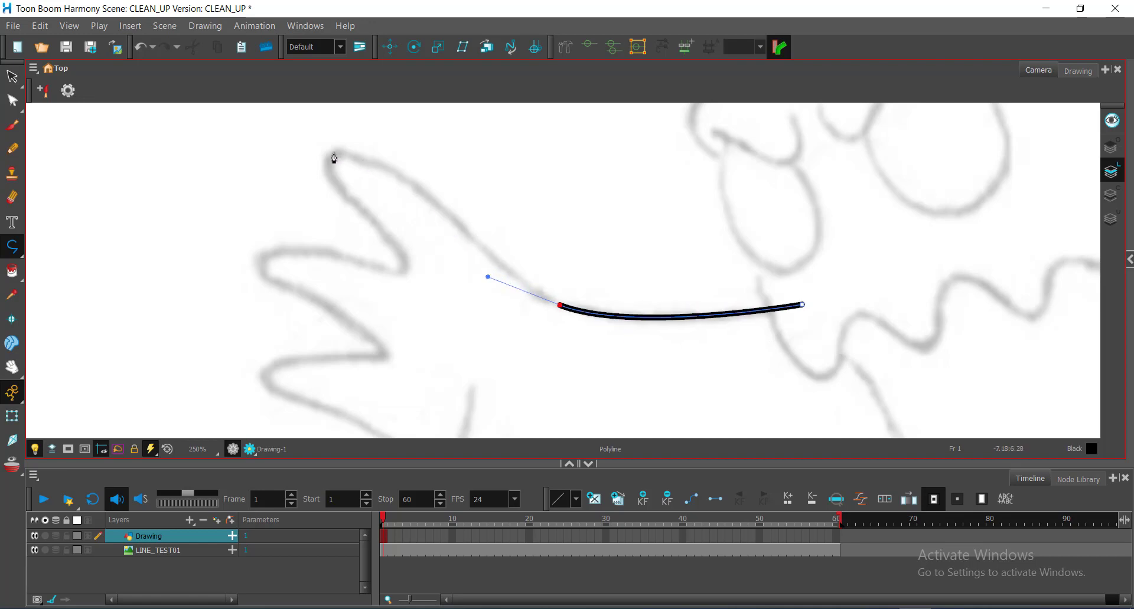
pyautogui.moveTo(334, 152)
pyautogui.mouseDown()
pyautogui.moveTo(260, 158)
pyautogui.moveTo(300, 158)
pyautogui.mouseUp()
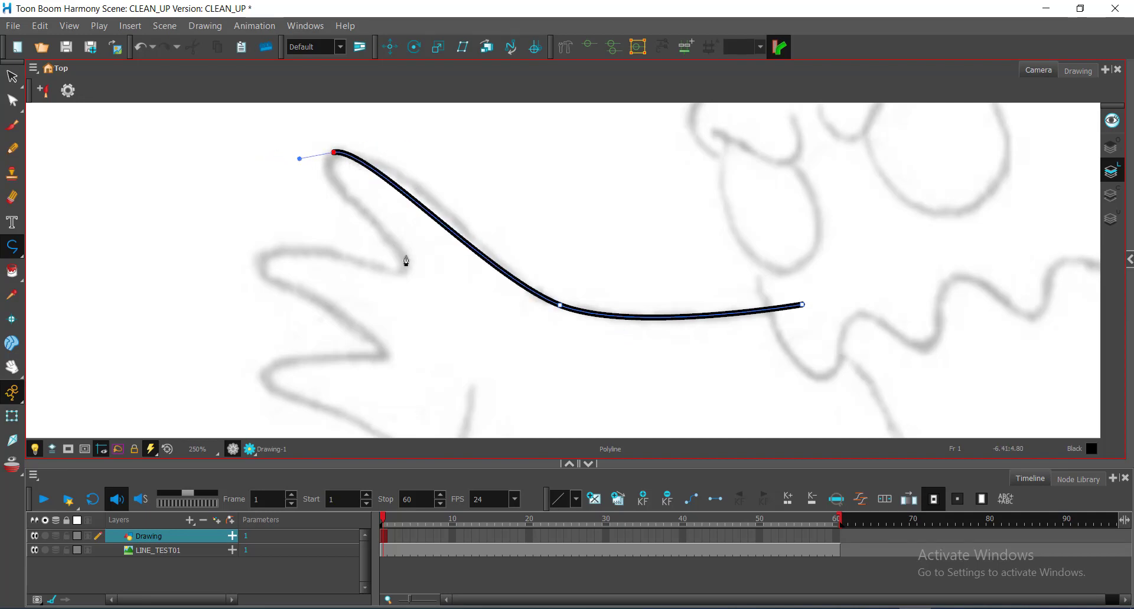
pyautogui.moveTo(402, 253); pyautogui.dragTo(412, 278)
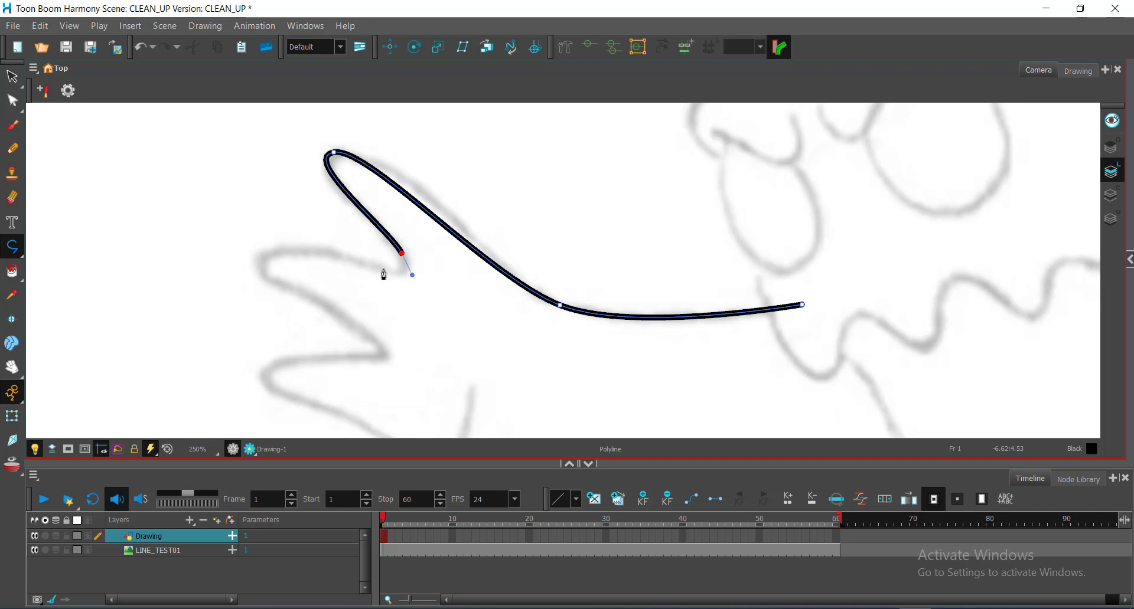
# Continue the polyline around the middle finger and out to the tip of the lowest finger
pyautogui.moveTo(375, 267); pyautogui.dragTo(343, 257)
pyautogui.moveTo(260, 263); pyautogui.dragTo(257, 277)
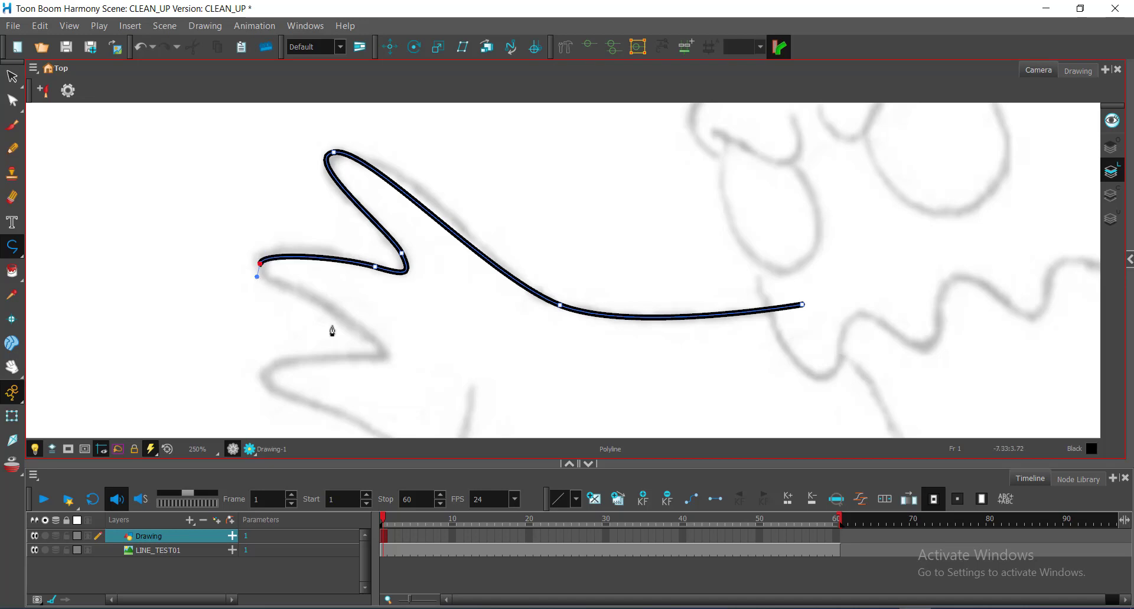
pyautogui.moveTo(362, 334)
pyautogui.mouseDown()
pyautogui.moveTo(392, 246)
pyautogui.moveTo(403, 279)
pyautogui.mouseUp()
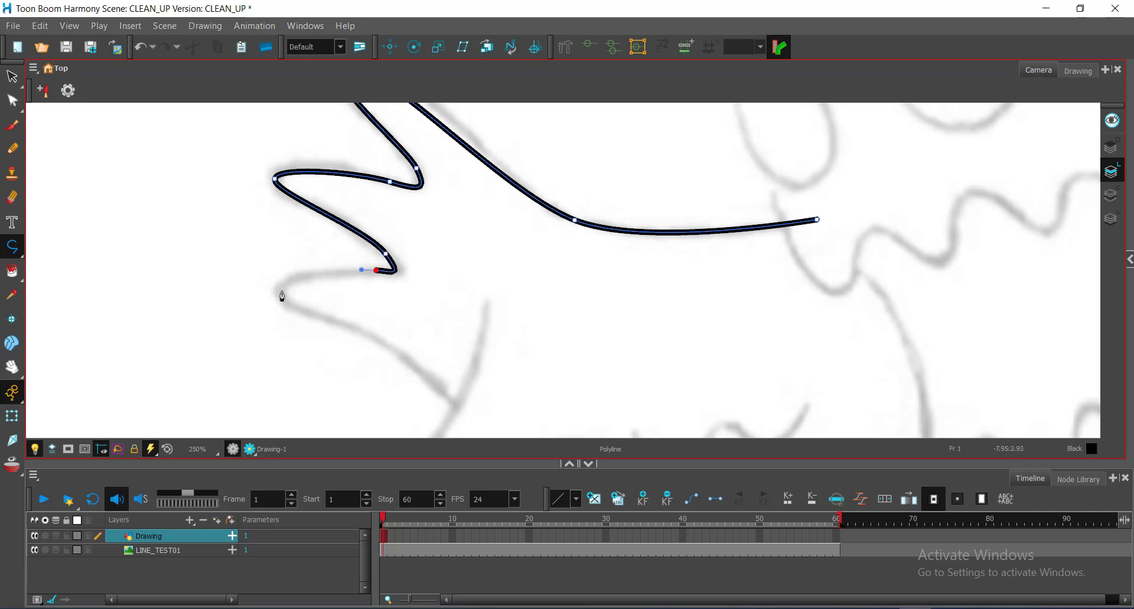
pyautogui.moveTo(281, 291); pyautogui.dragTo(285, 310)
# Extend the polyline from the lowest fingertip to just past the wrist crease, redoing the end point slightly farther along
pyautogui.press('space')
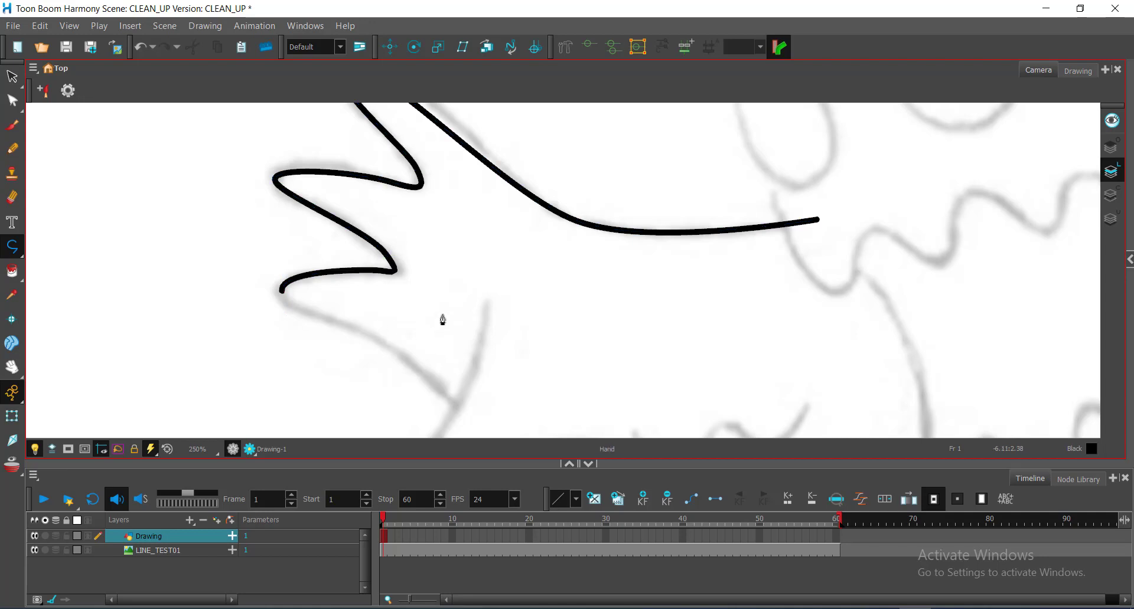
pyautogui.moveTo(443, 320); pyautogui.dragTo(377, 208)
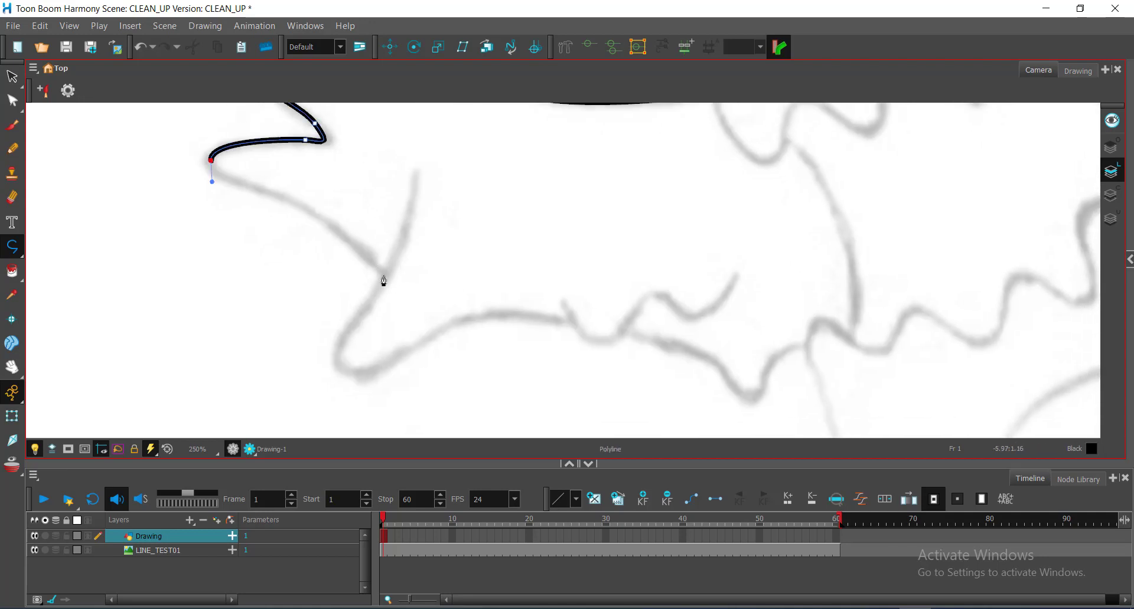
pyautogui.moveTo(385, 275); pyautogui.dragTo(404, 336)
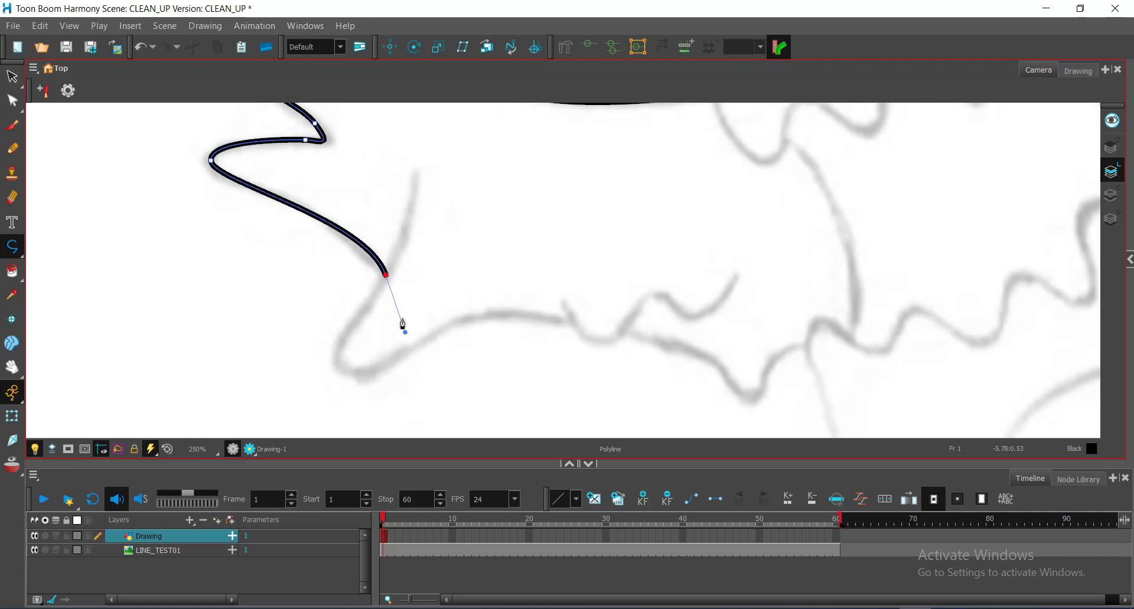
pyautogui.hotkey('ctrl', 'z')
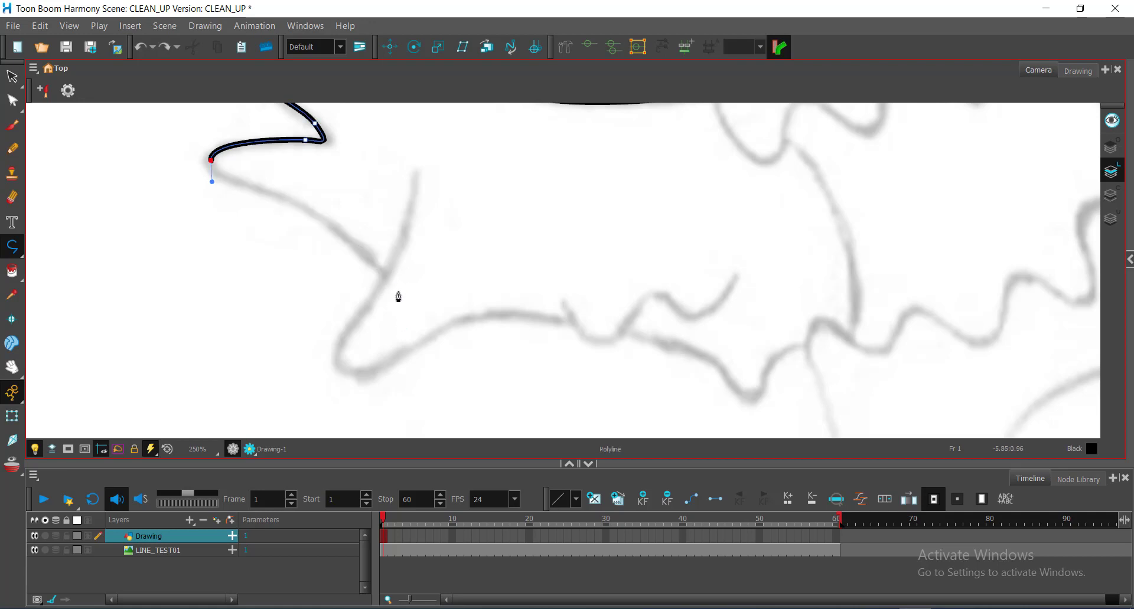
pyautogui.moveTo(404, 296); pyautogui.dragTo(442, 388)
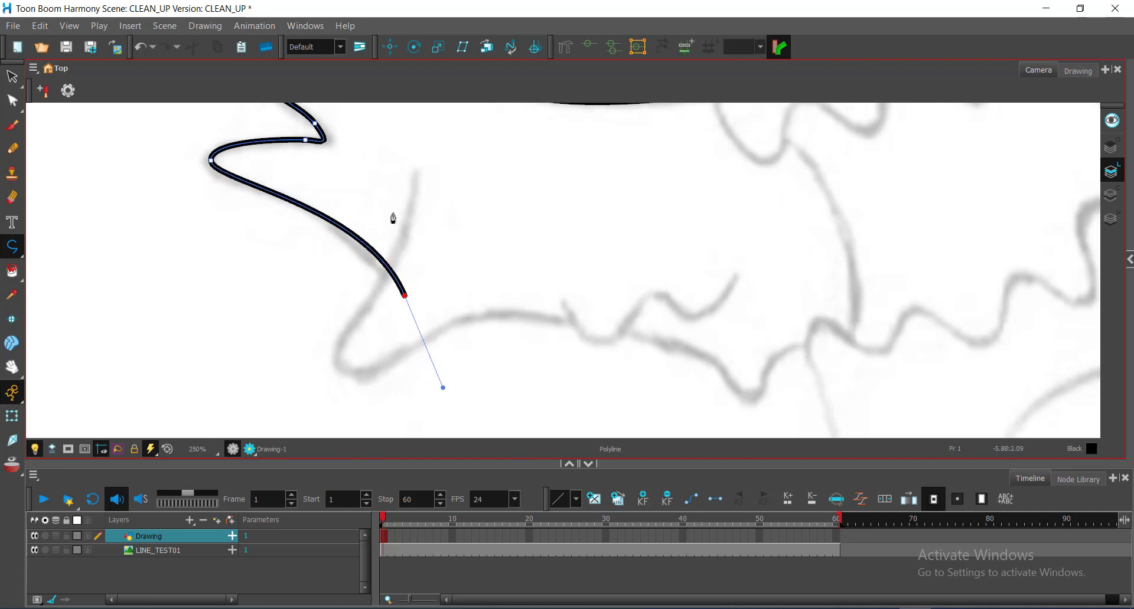
# With the Contour Editor, add an anchor point on the uppermost finger's outer line and move it outward to match the sketch
pyautogui.press('space')
pyautogui.moveTo(438, 195)
pyautogui.mouseDown()
pyautogui.moveTo(542, 337)
pyautogui.moveTo(515, 347)
pyautogui.mouseUp()
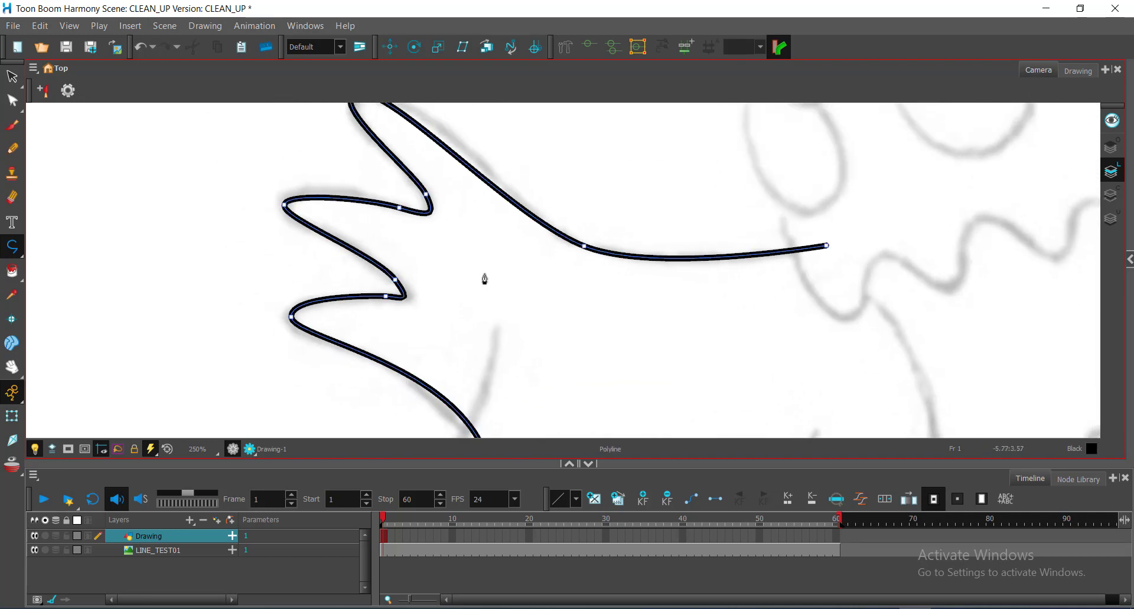
pyautogui.keyDown('ctrl'); pyautogui.keyDown('alt'); pyautogui.click(494, 281); pyautogui.keyUp('alt'); pyautogui.keyUp('ctrl')
pyautogui.moveTo(467, 271)
pyautogui.mouseDown()
pyautogui.moveTo(451, 279)
pyautogui.moveTo(451, 267)
pyautogui.mouseUp()
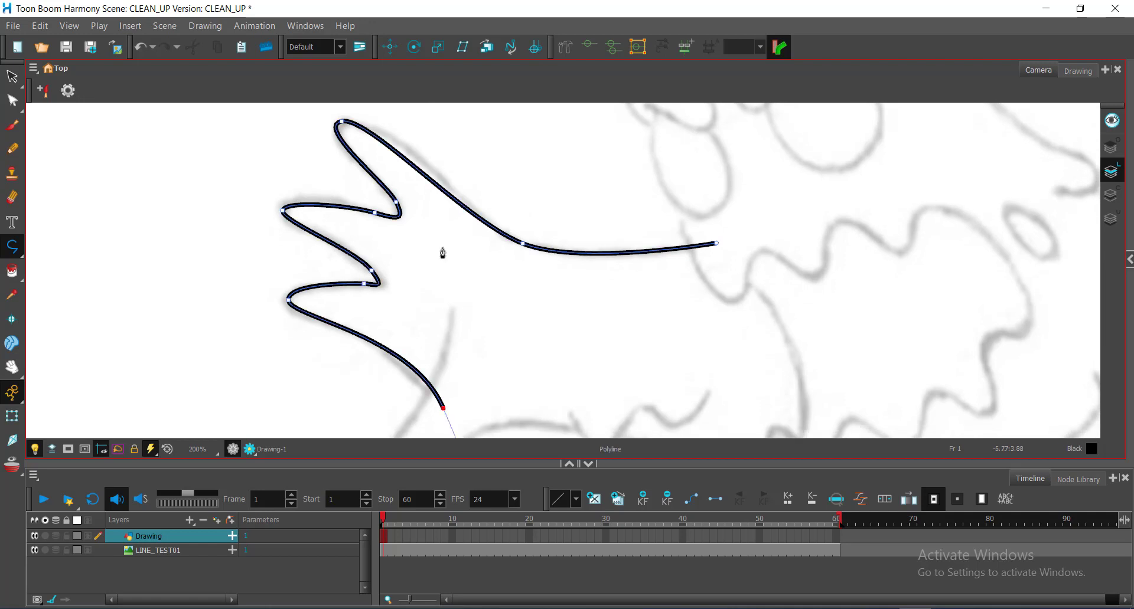
pyautogui.press('ctrl')
pyautogui.press('ctrl')
pyautogui.press('ctrl')
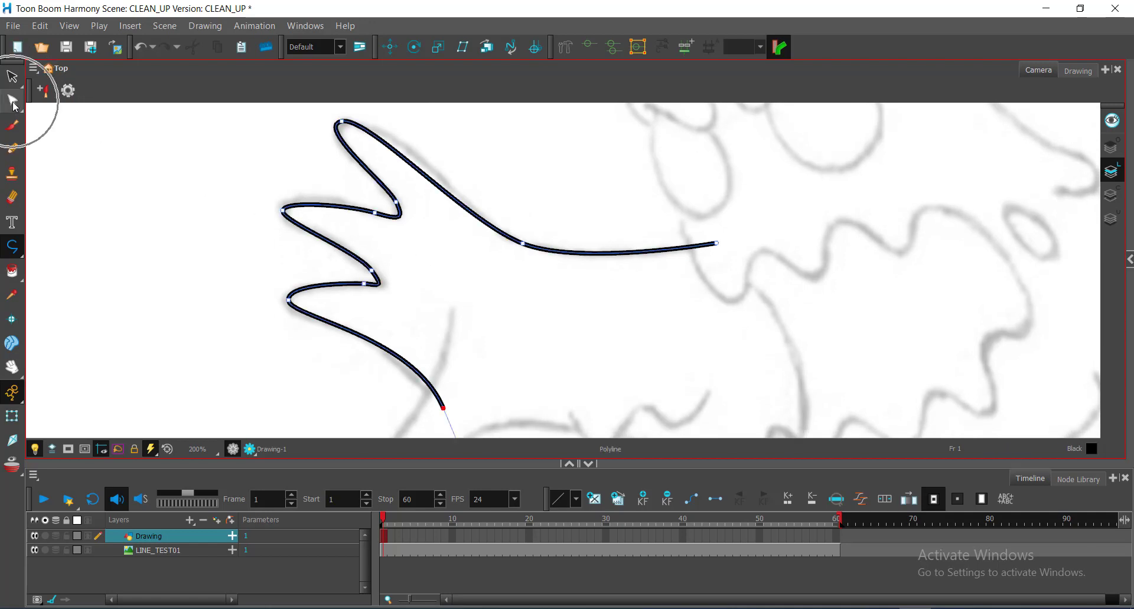
pyautogui.click(13, 103)
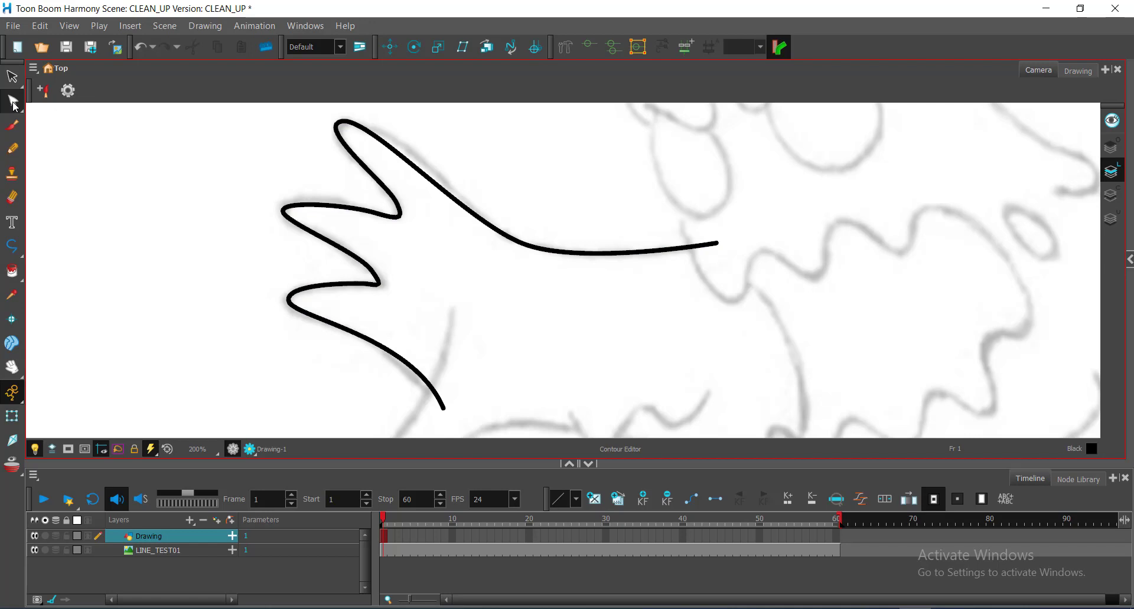
pyautogui.click(435, 201)
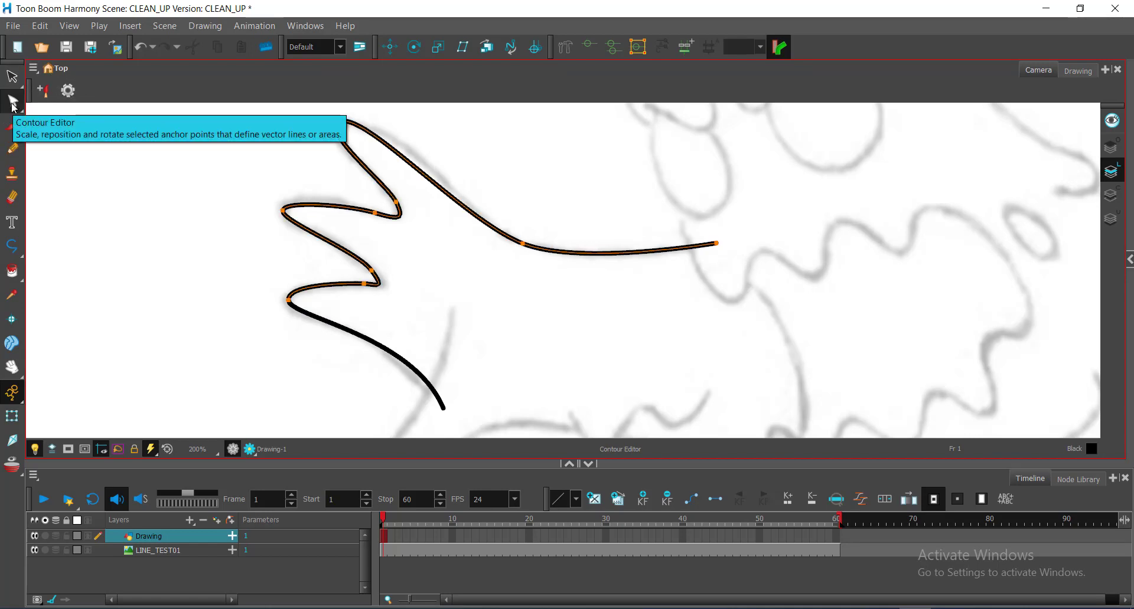
pyautogui.keyDown('ctrl'); pyautogui.click(429, 179); pyautogui.keyUp('ctrl')
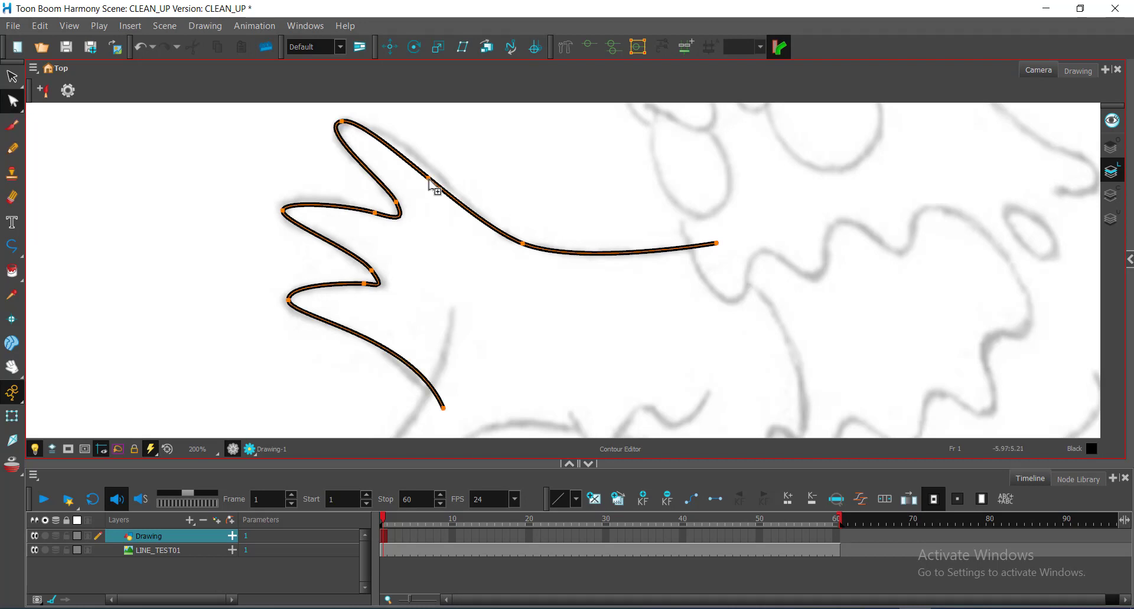
pyautogui.moveTo(429, 178); pyautogui.dragTo(432, 168)
pyautogui.press('space')
pyautogui.moveTo(425, 239); pyautogui.dragTo(572, 283)
pyautogui.scroll(1, 519, 260)
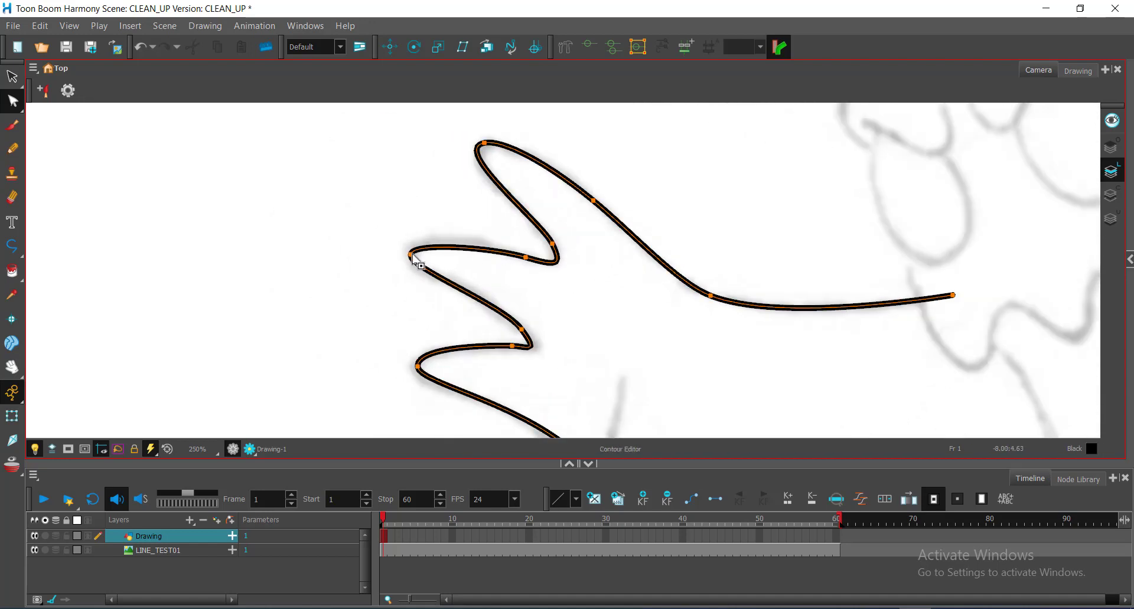
# Adjust the curve handle at the middle finger's tip so its upper edge follows the sketch
pyautogui.click(411, 256)
pyautogui.click(495, 248)
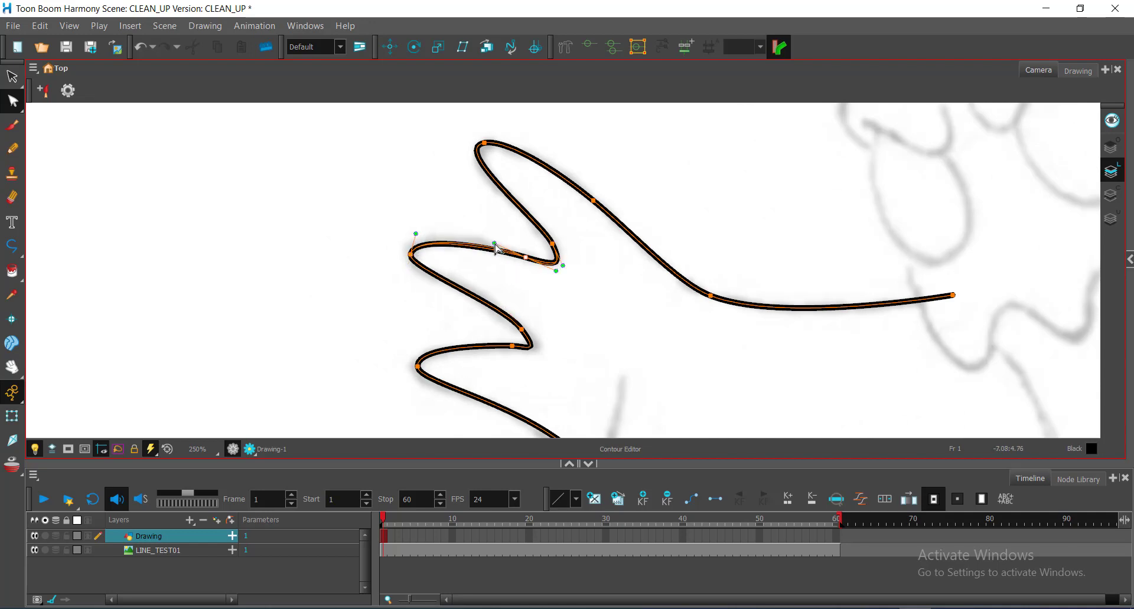
pyautogui.moveTo(415, 234); pyautogui.dragTo(415, 229)
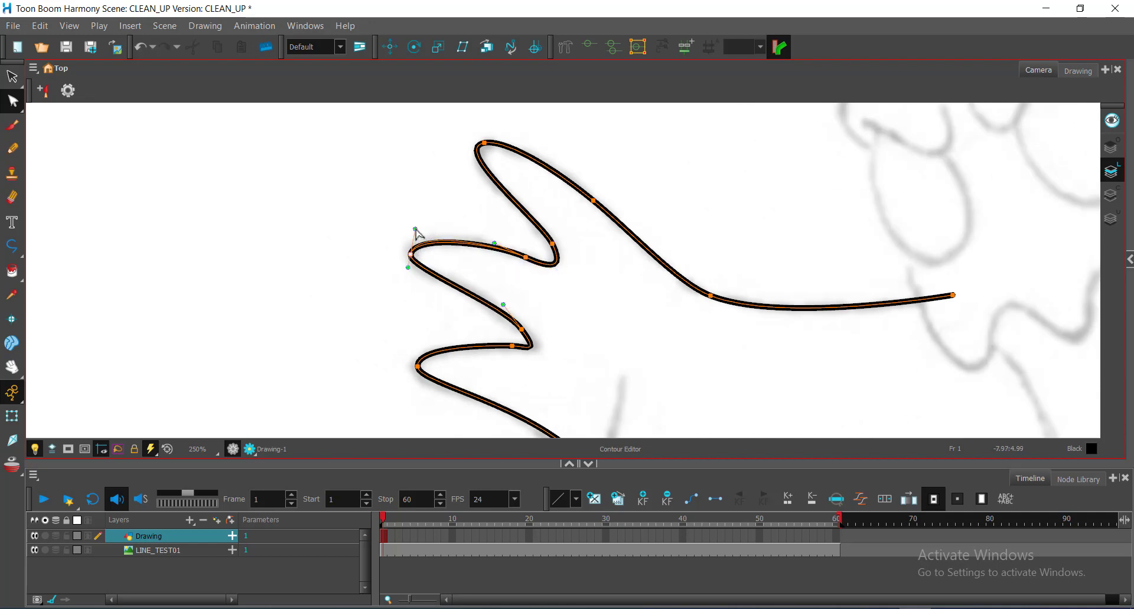
# Reshape the middle finger's lower edge by adjusting its base handle and shifting an added anchor point onto the sketch line
pyautogui.moveTo(577, 314); pyautogui.dragTo(551, 198)
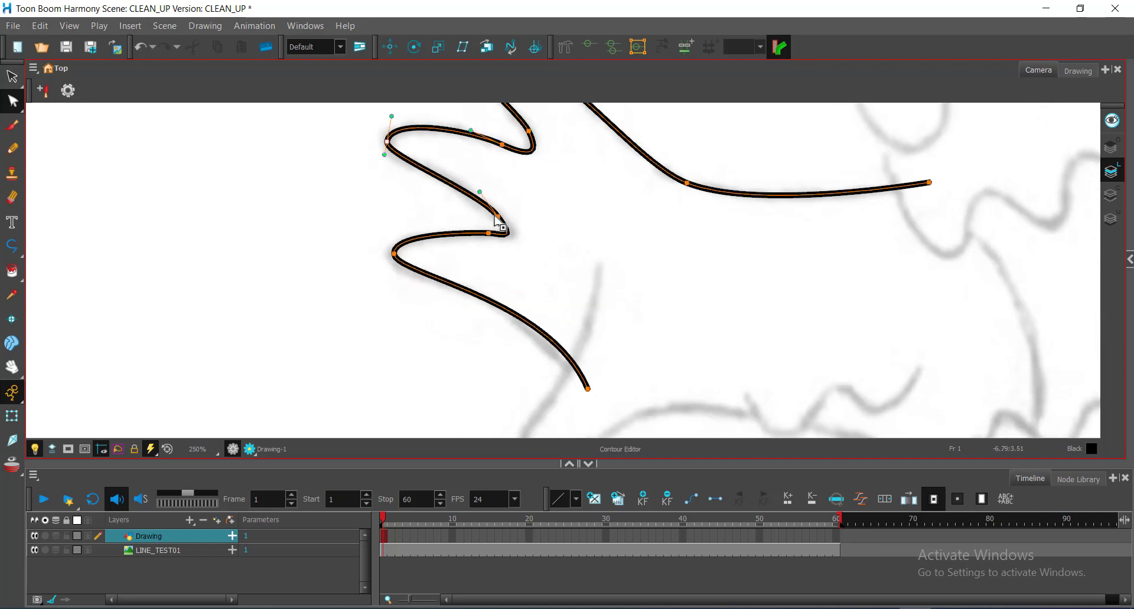
pyautogui.click(497, 216)
pyautogui.moveTo(516, 242); pyautogui.dragTo(523, 238)
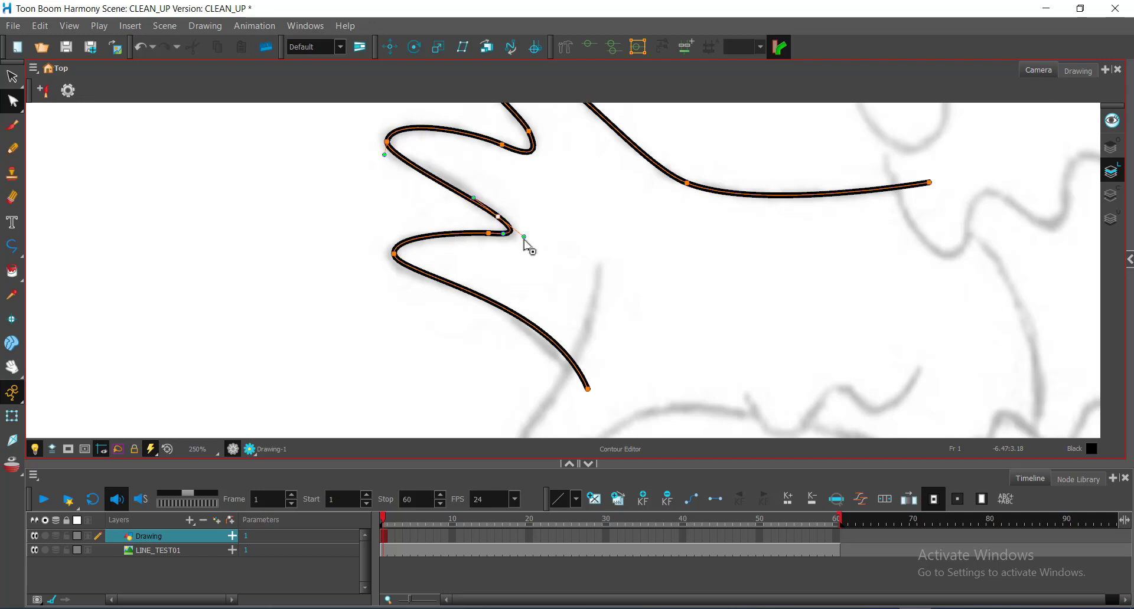
pyautogui.scroll(1, 473, 198)
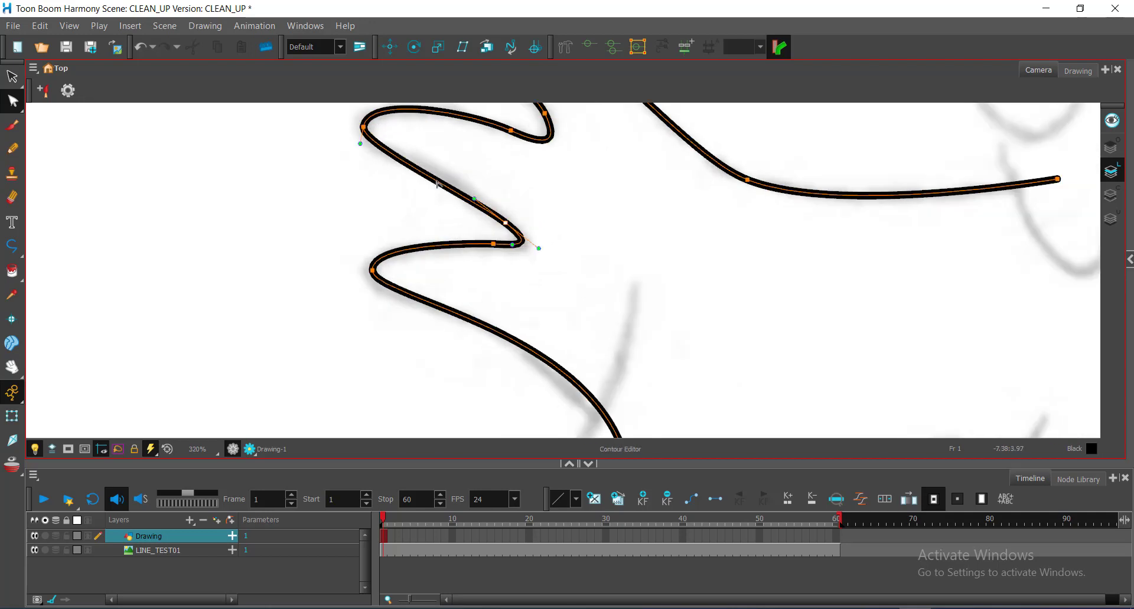
pyautogui.moveTo(438, 182); pyautogui.dragTo(441, 176)
pyautogui.click(453, 230)
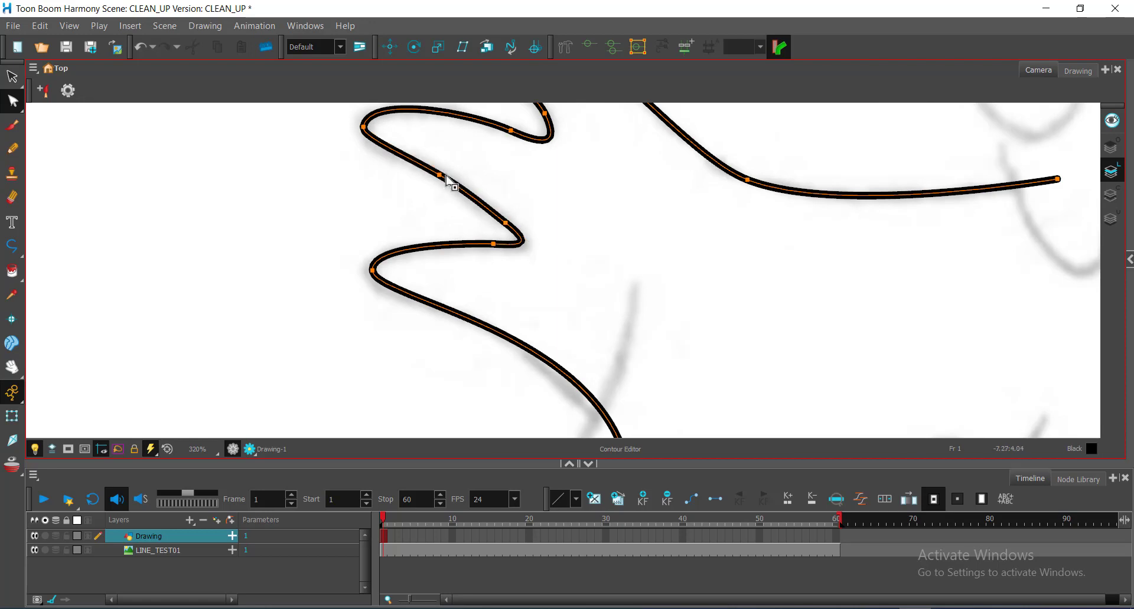
pyautogui.moveTo(455, 188); pyautogui.dragTo(466, 192)
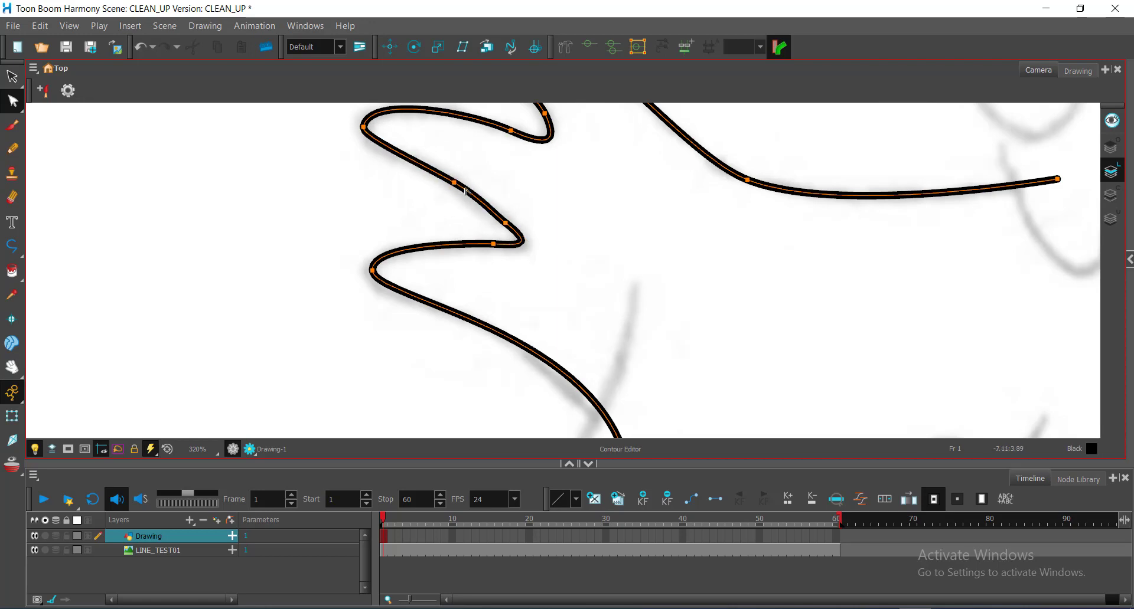
pyautogui.click(455, 183)
pyautogui.moveTo(453, 182); pyautogui.dragTo(447, 178)
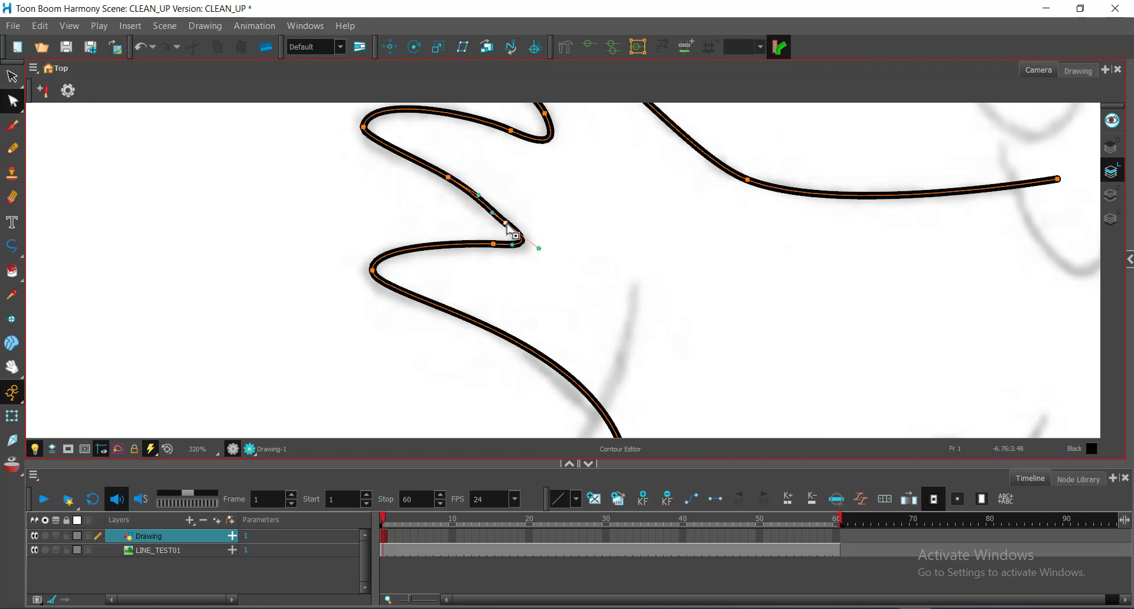
# Delete the extra anchor point above the gap between the middle and lowest fingers, and lengthen the neighbouring handle to refit the curve
pyautogui.press('Delete')
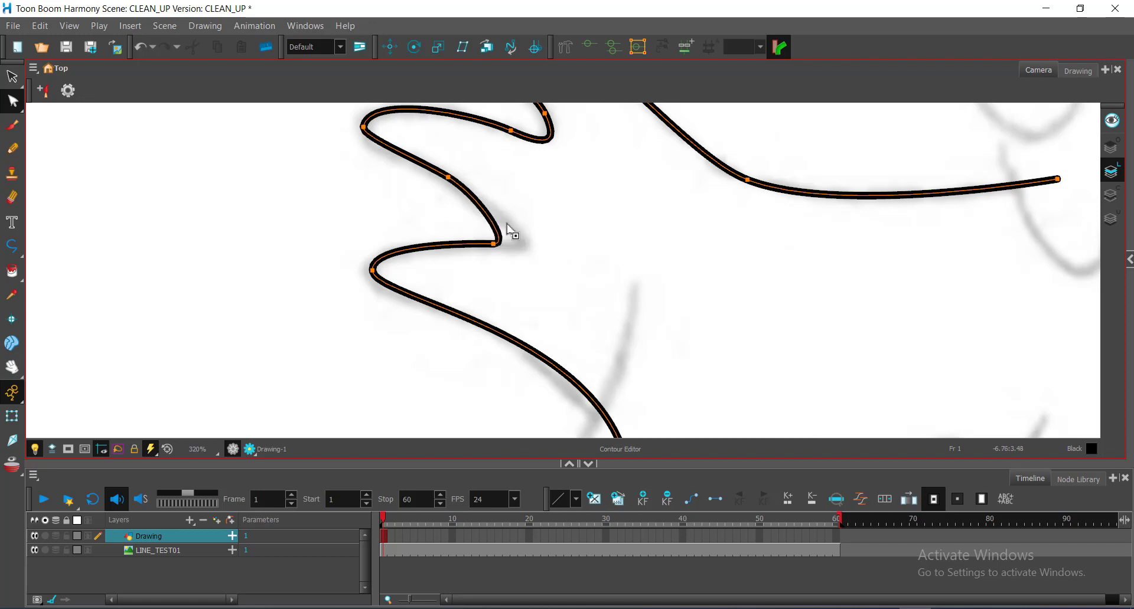
pyautogui.click(448, 177)
pyautogui.moveTo(481, 198)
pyautogui.mouseDown()
pyautogui.moveTo(548, 228)
pyautogui.moveTo(519, 248)
pyautogui.moveTo(499, 170)
pyautogui.moveTo(494, 209)
pyautogui.mouseUp()
pyautogui.press('space')
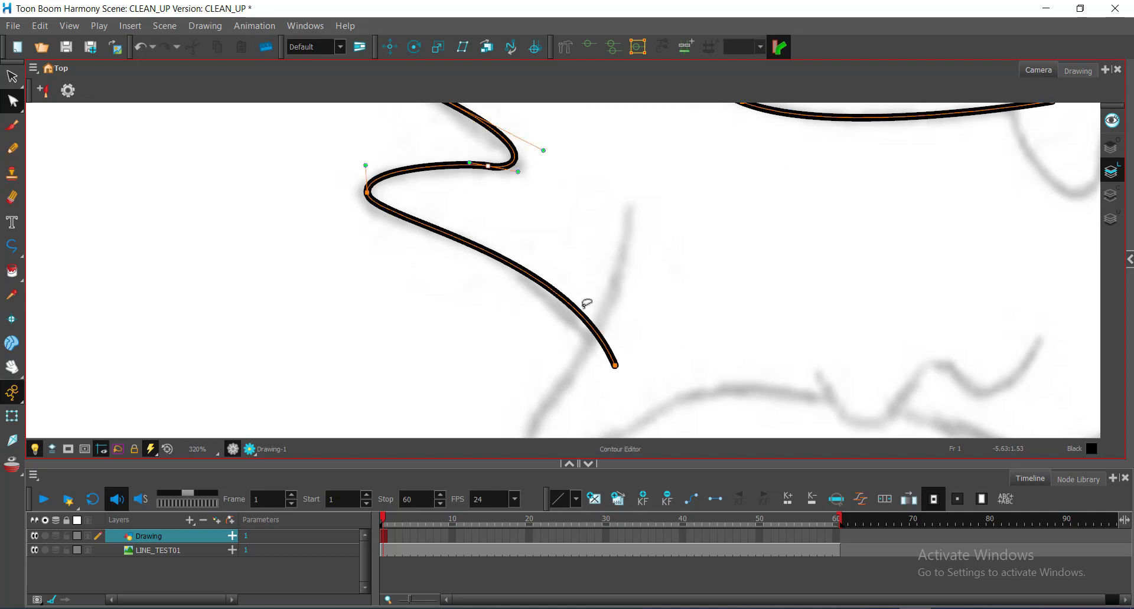
# Move the end point of the lowest finger's line slightly farther along to straighten the stroke near the wrist crease
pyautogui.moveTo(619, 340)
pyautogui.mouseDown()
pyautogui.moveTo(720, 355)
pyautogui.moveTo(706, 323)
pyautogui.mouseUp()
pyautogui.moveTo(618, 361); pyautogui.dragTo(613, 380)
pyautogui.press('space')
pyautogui.moveTo(572, 194); pyautogui.dragTo(552, 238)
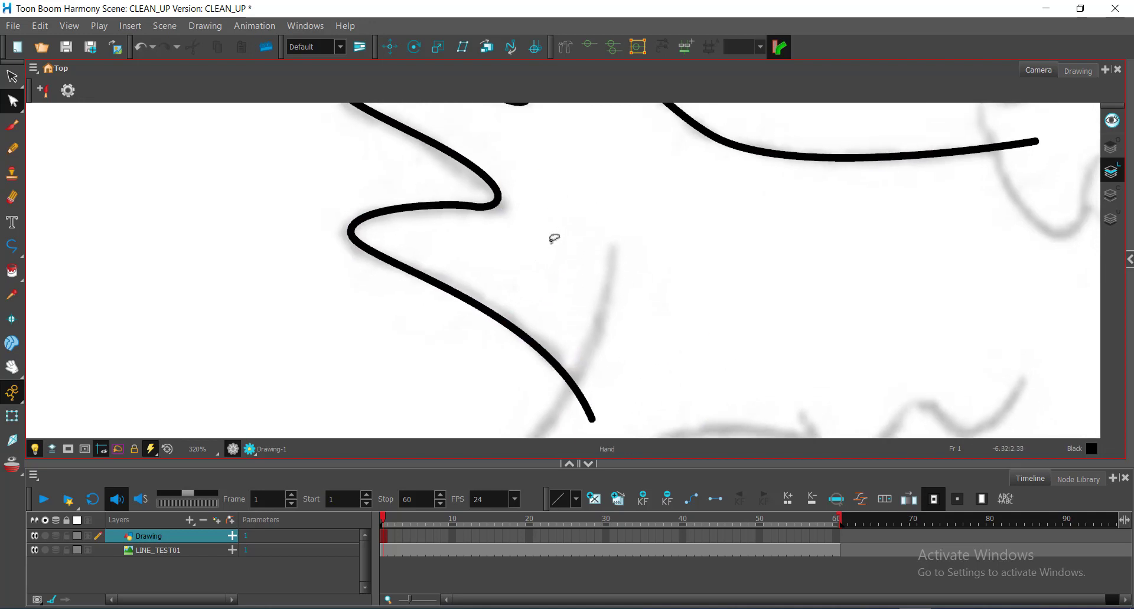
# Fine-tune the rounded gap between the middle and lowest fingers with its curve handles to match the sketch
pyautogui.scroll(-3, 561, 265)
pyautogui.scroll(3, 544, 242)
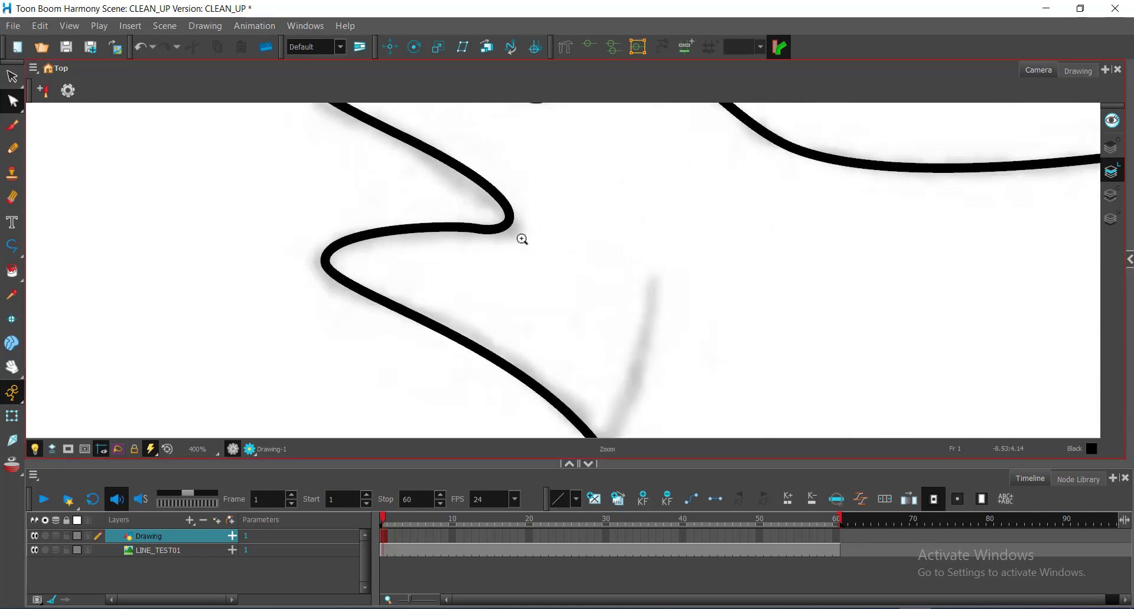
pyautogui.moveTo(460, 198)
pyautogui.mouseDown()
pyautogui.moveTo(498, 251)
pyautogui.moveTo(456, 228)
pyautogui.mouseUp()
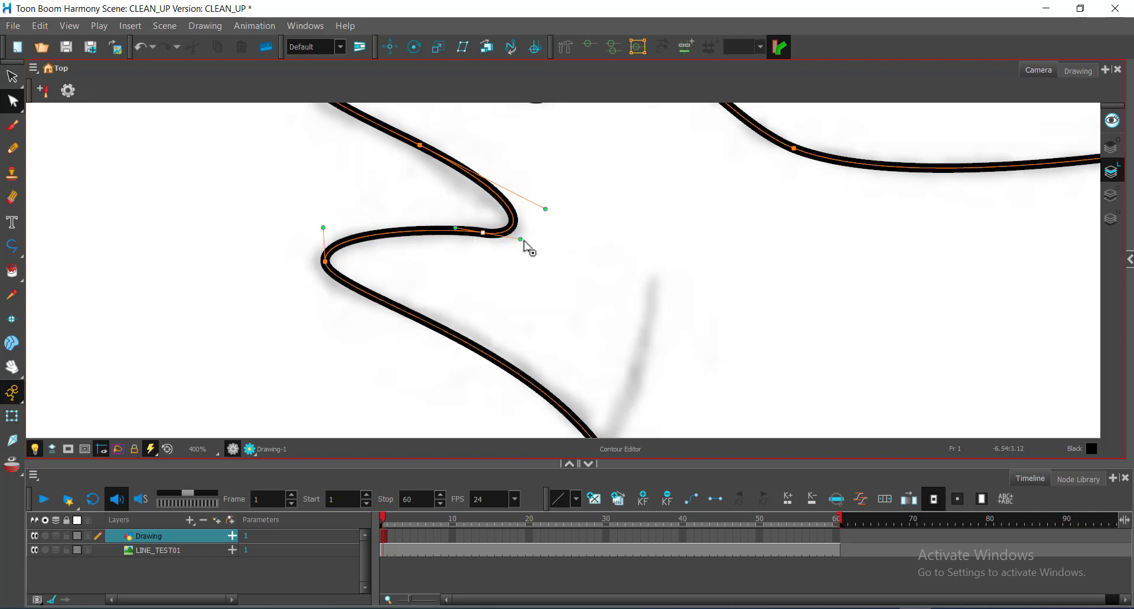
pyautogui.moveTo(521, 239); pyautogui.dragTo(524, 237)
# Draw a new curved polyline from the upper end of the thumb crease around the thumb tip to the arm's lower edge
pyautogui.hotkey('alt', 'z')
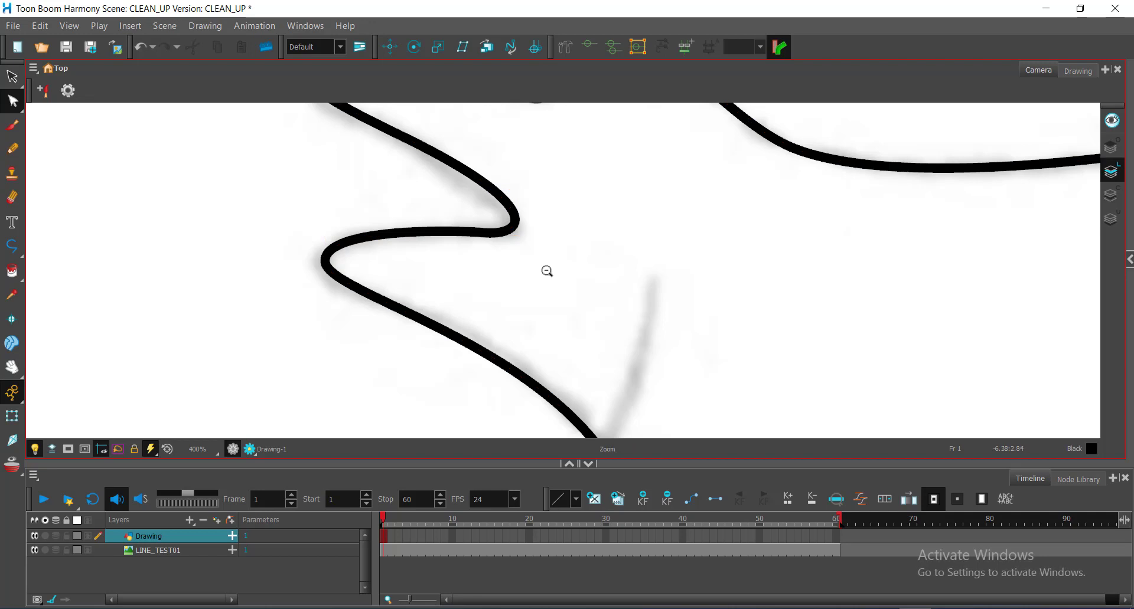
pyautogui.keyDown('alt'); pyautogui.click(546, 271); pyautogui.keyUp('alt')
pyautogui.keyDown('alt'); pyautogui.click(546, 271); pyautogui.keyUp('alt')
pyautogui.hotkey('alt', 'space')
pyautogui.moveTo(589, 308); pyautogui.dragTo(651, 308)
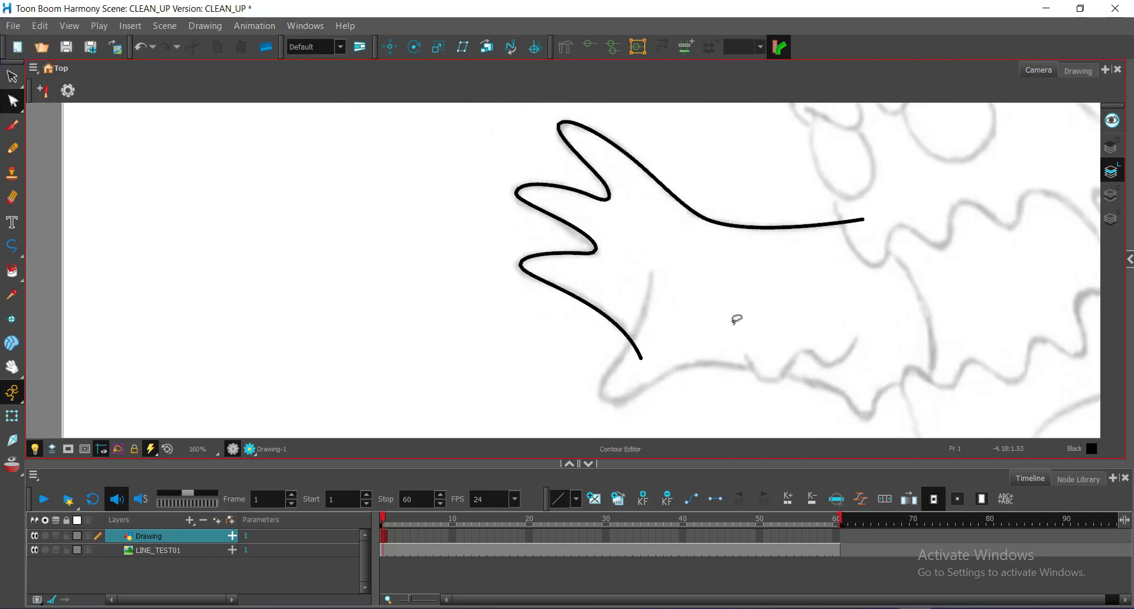
pyautogui.click(652, 319)
pyautogui.click(653, 320)
pyautogui.scroll(-3, 661, 261)
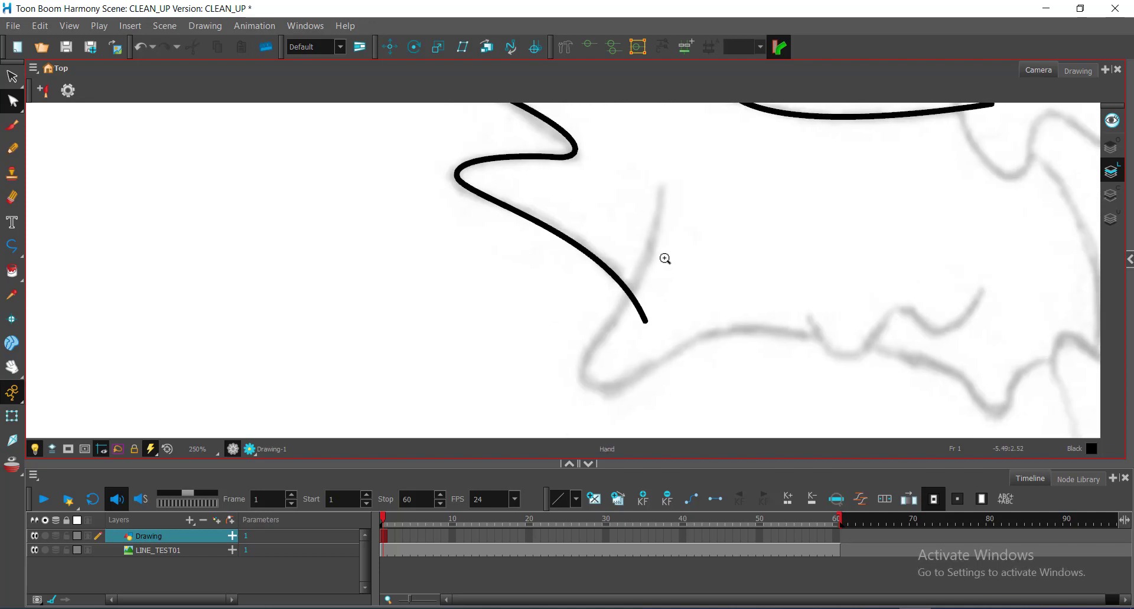
pyautogui.hotkey('shift', 'p')
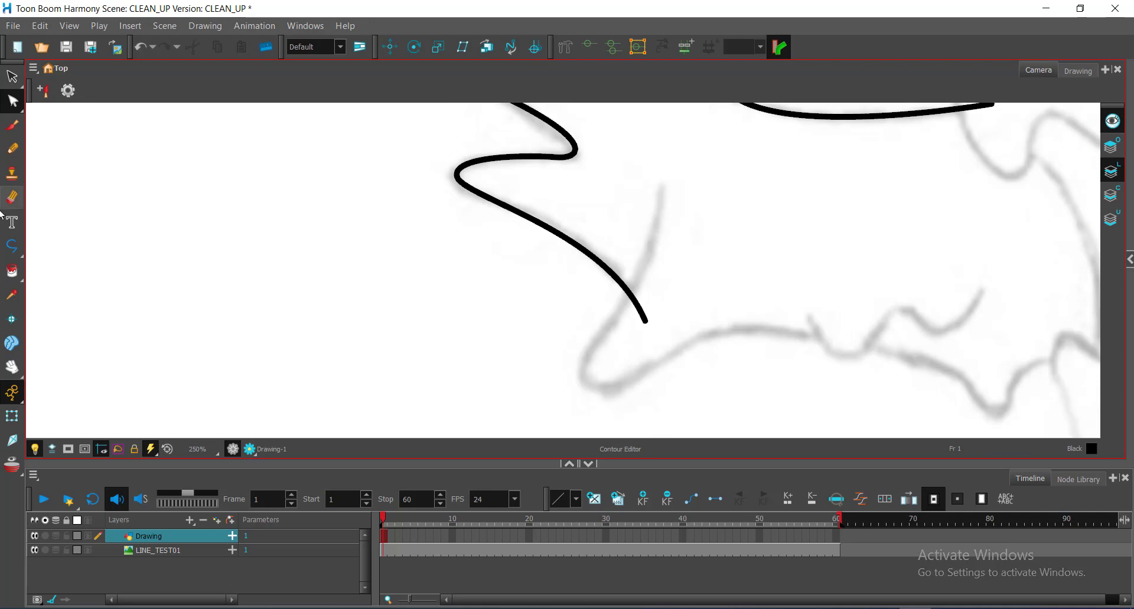
pyautogui.click(12, 246)
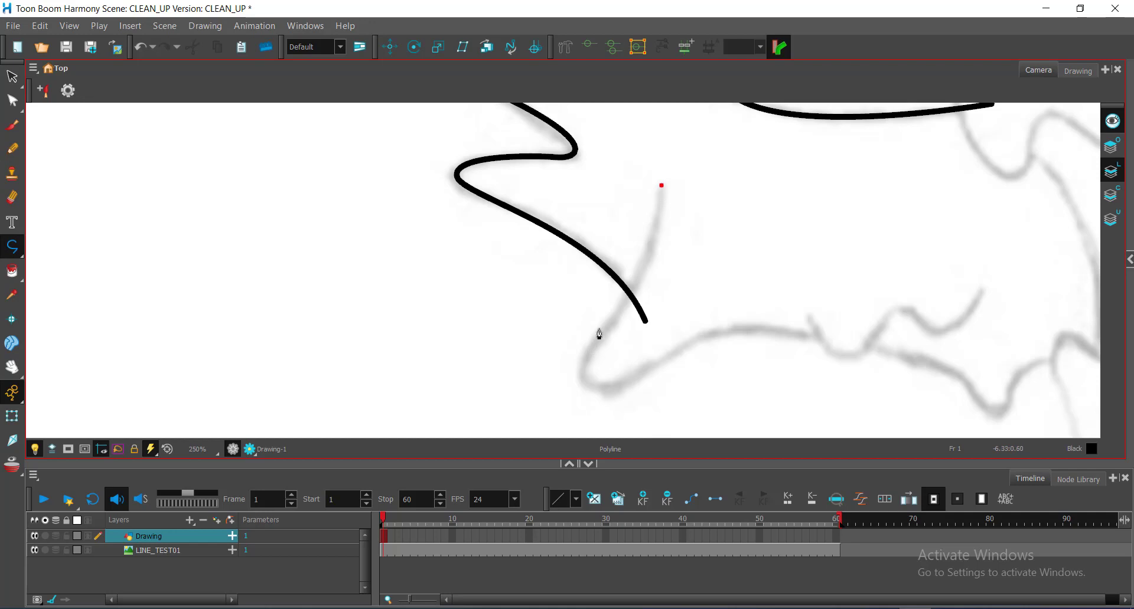
pyautogui.moveTo(600, 337); pyautogui.dragTo(550, 391)
pyautogui.moveTo(655, 365); pyautogui.dragTo(703, 331)
# Continue the polyline along the arm's lower edge past the small notch and finish it at the body
pyautogui.press('space')
pyautogui.moveTo(928, 351)
pyautogui.mouseDown()
pyautogui.moveTo(755, 274)
pyautogui.moveTo(778, 269)
pyautogui.moveTo(860, 335)
pyautogui.moveTo(982, 364)
pyautogui.mouseUp()
pyautogui.click(869, 292)
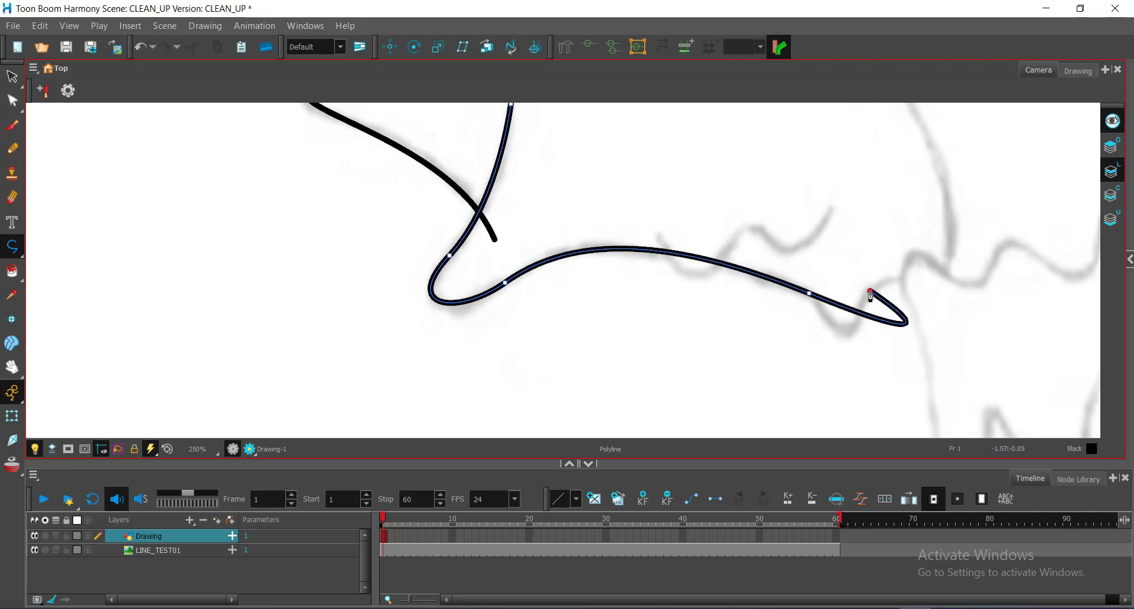
pyautogui.press('space')
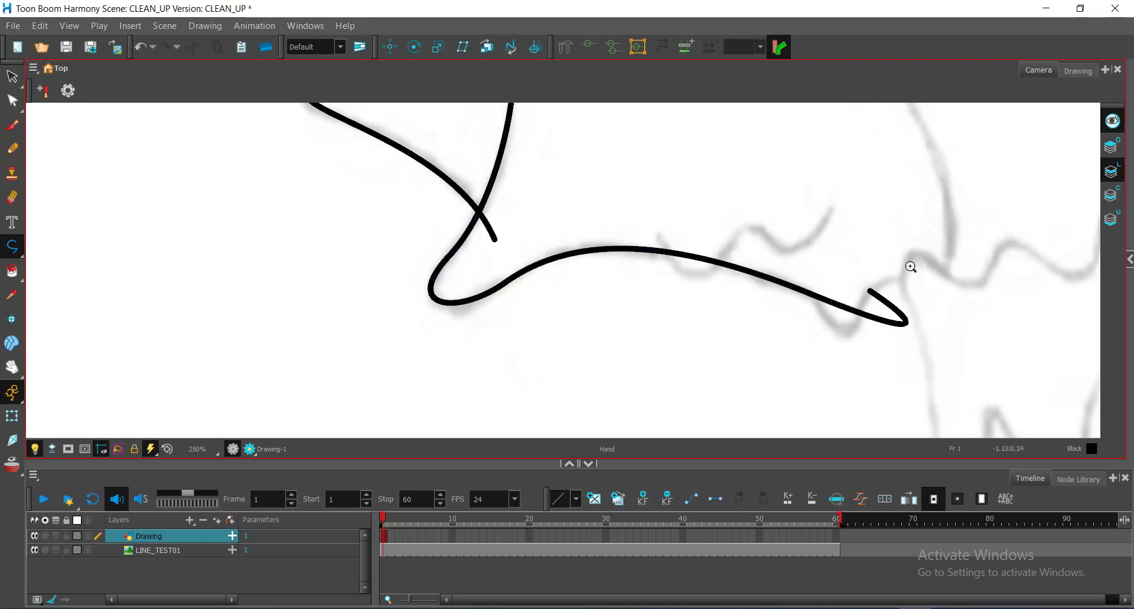
pyautogui.scroll(-1, 907, 270)
pyautogui.moveTo(905, 273); pyautogui.dragTo(856, 295)
pyautogui.scroll(1, 803, 283)
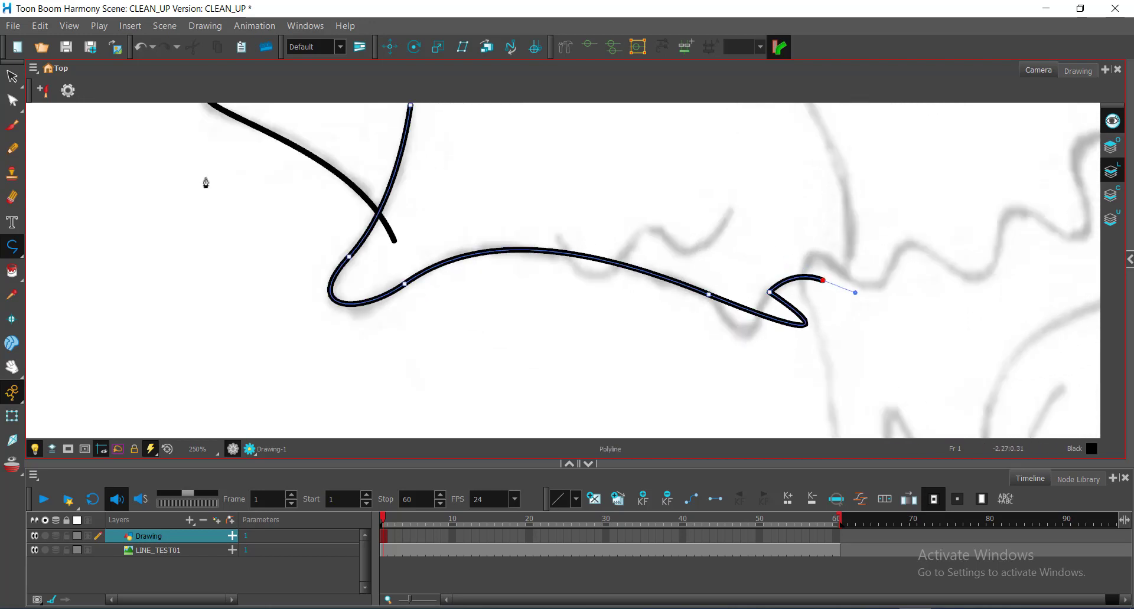
# With the Contour Editor, pull the pointed bend near the body into the sketched notch and place an anchor point at its lowest point
pyautogui.click(13, 100)
pyautogui.click(803, 325)
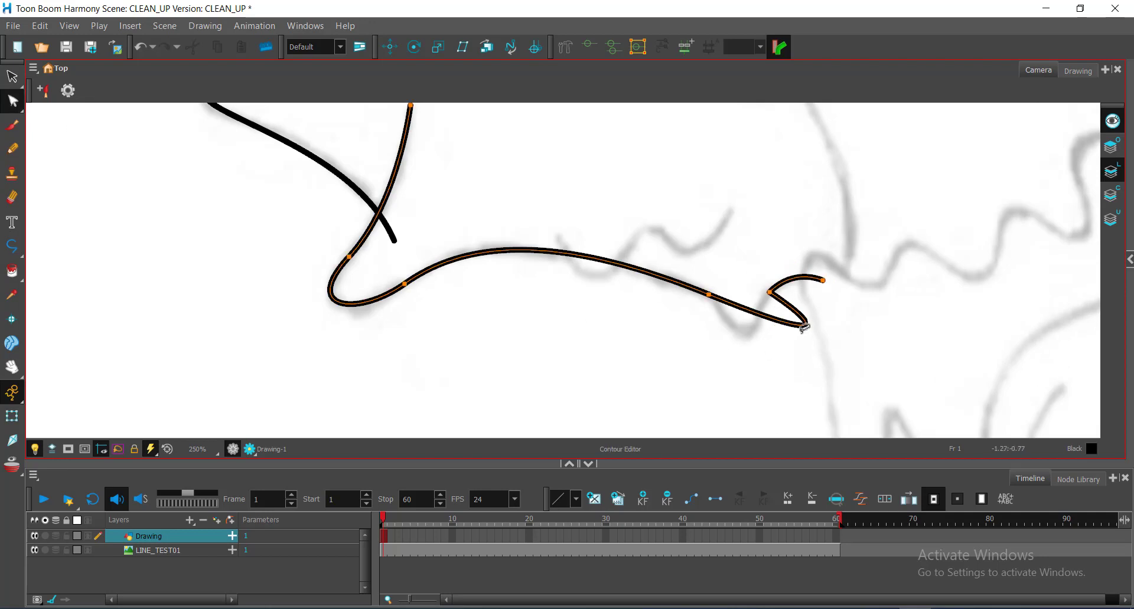
pyautogui.moveTo(804, 325); pyautogui.dragTo(723, 300)
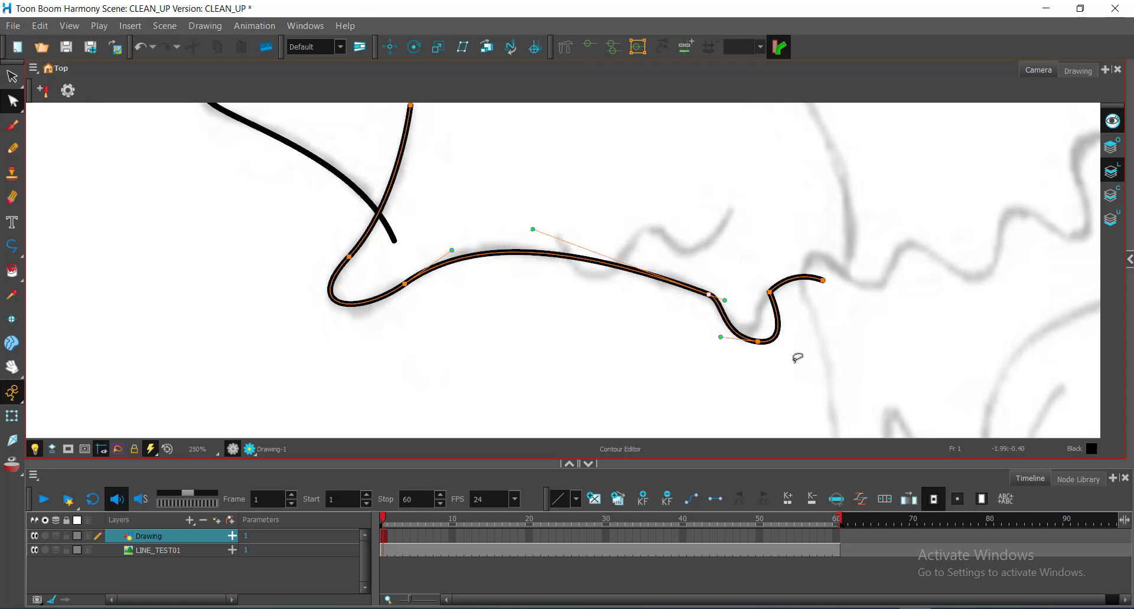
pyautogui.click(756, 346)
pyautogui.moveTo(758, 343); pyautogui.dragTo(742, 378)
# Shorten and level both handles of the notch's lowest anchor point to form a narrow rounded curve
pyautogui.hotkey('alt', 'z')
pyautogui.click(734, 301)
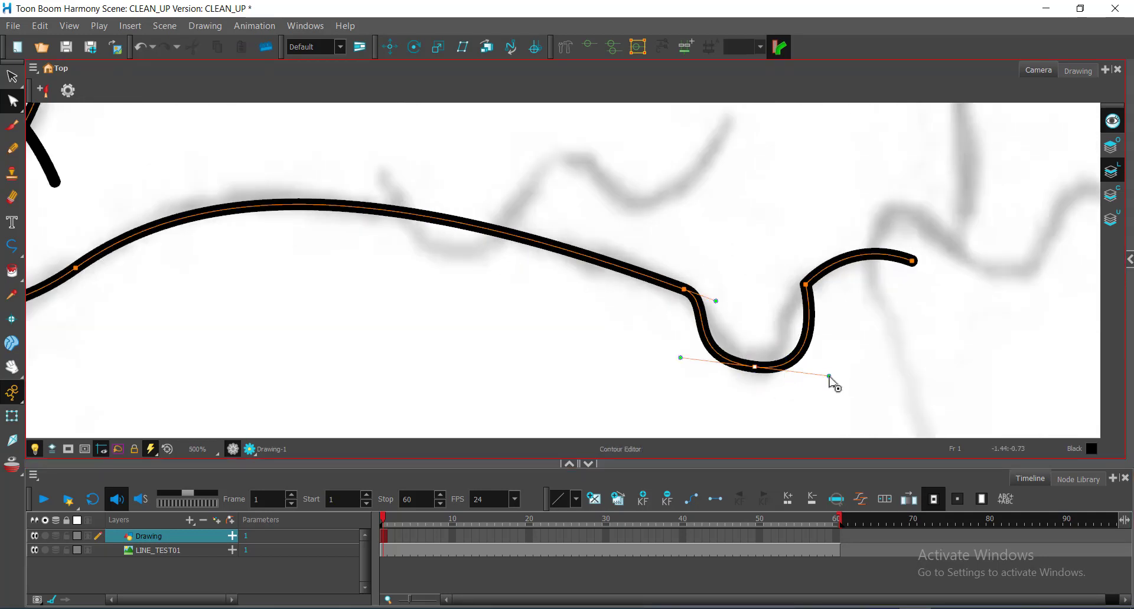
pyautogui.moveTo(828, 377); pyautogui.dragTo(791, 366)
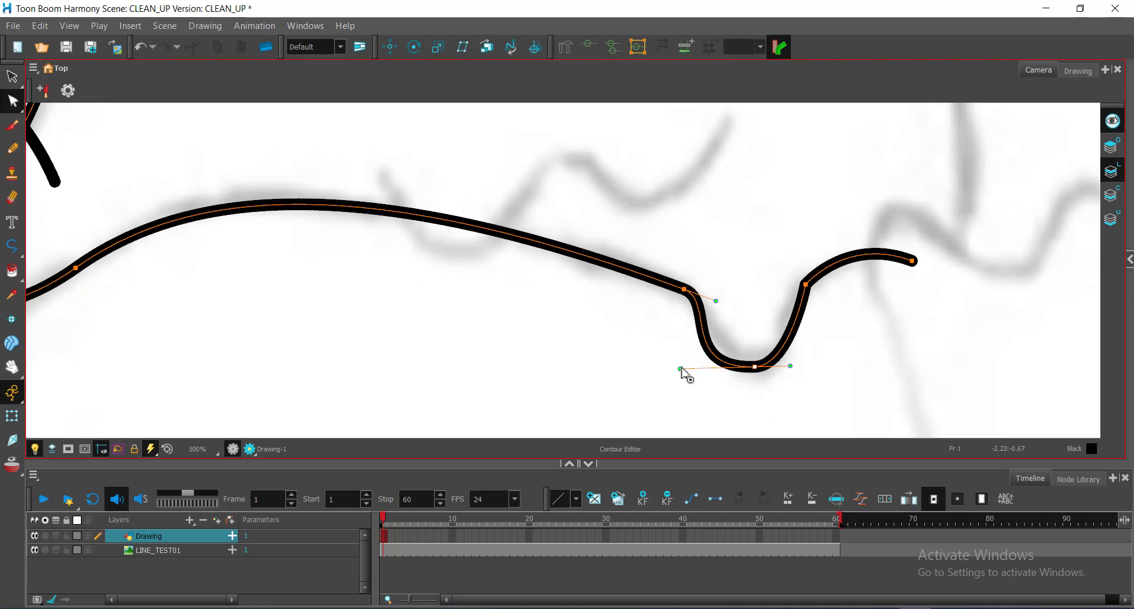
pyautogui.moveTo(679, 369); pyautogui.dragTo(710, 367)
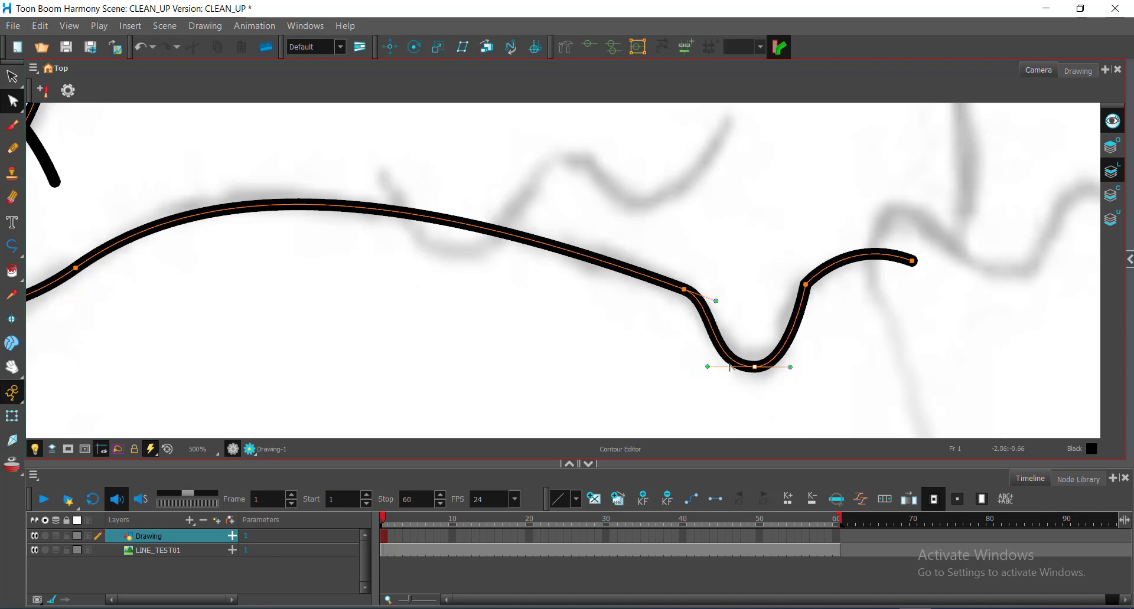
# Adjust the anchor handles on both sides of the notch so the line flows smoothly into the arm and the body end
pyautogui.press('space')
pyautogui.moveTo(717, 260); pyautogui.dragTo(727, 254)
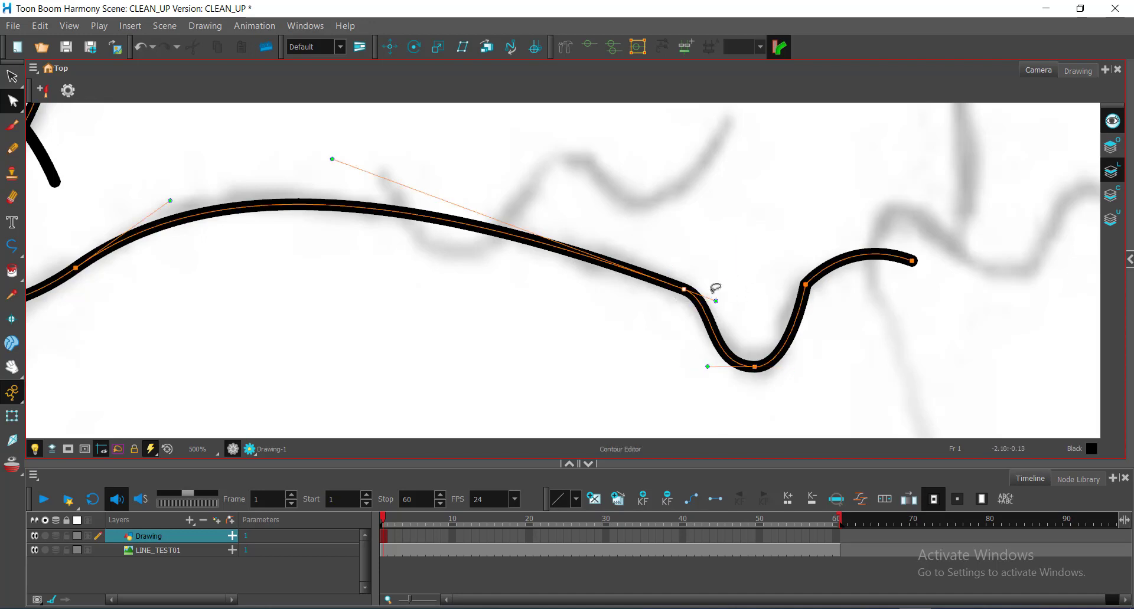
pyautogui.moveTo(716, 305); pyautogui.dragTo(720, 303)
pyautogui.moveTo(816, 271)
pyautogui.mouseDown()
pyautogui.moveTo(792, 268)
pyautogui.moveTo(807, 255)
pyautogui.moveTo(809, 294)
pyautogui.moveTo(812, 261)
pyautogui.moveTo(793, 298)
pyautogui.moveTo(818, 271)
pyautogui.moveTo(784, 310)
pyautogui.mouseUp()
pyautogui.moveTo(847, 237); pyautogui.dragTo(851, 242)
# Trace the wavy fur line above the forearm's lower edge with a new curved polyline, ending at its raised tip
pyautogui.press('space')
pyautogui.scroll(-3, 763, 238)
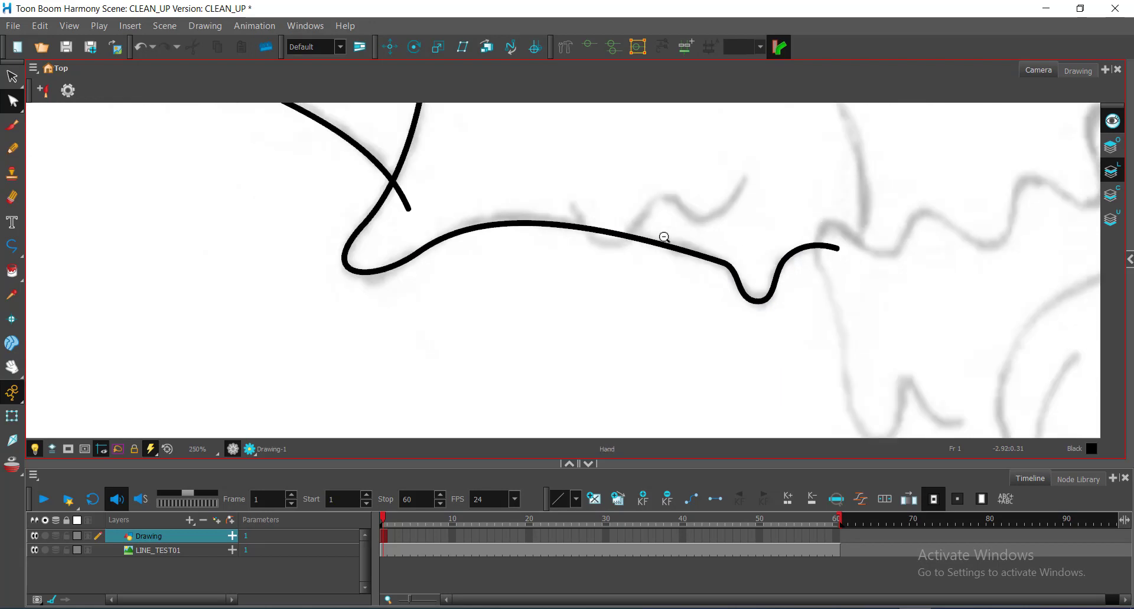
pyautogui.moveTo(664, 238); pyautogui.dragTo(727, 218)
pyautogui.scroll(1, 692, 360)
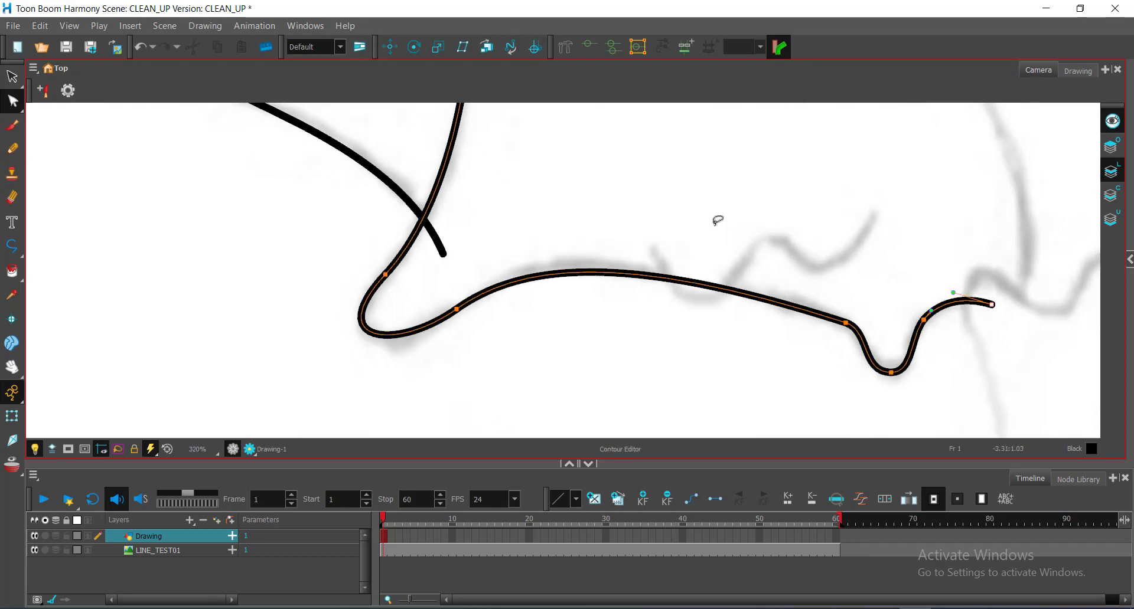
pyautogui.hotkey('shift', 'p')
pyautogui.click(642, 233)
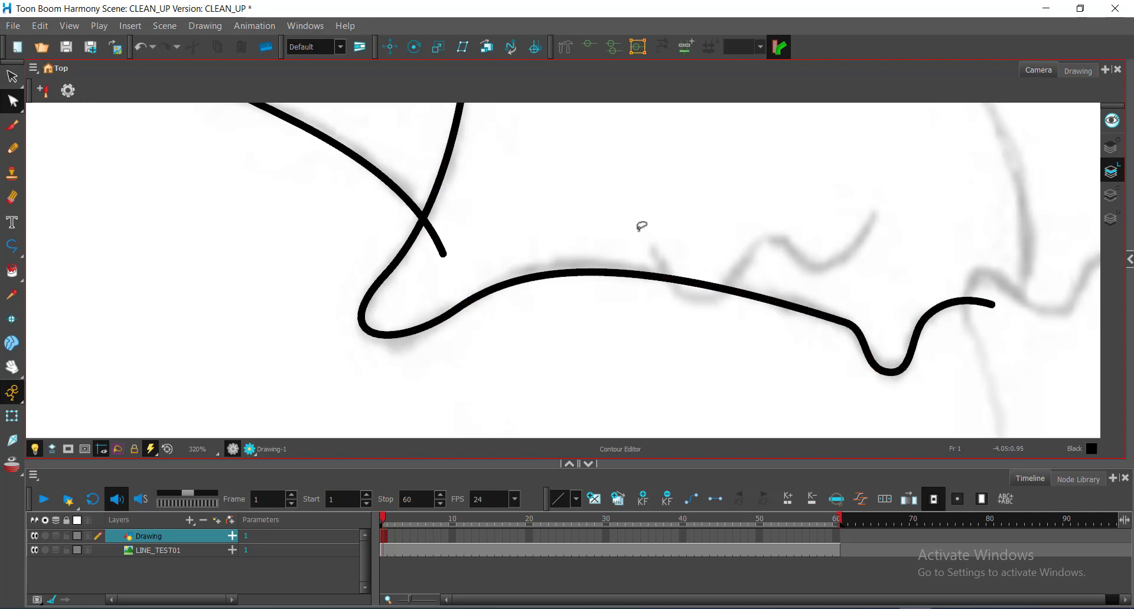
pyautogui.click(12, 246)
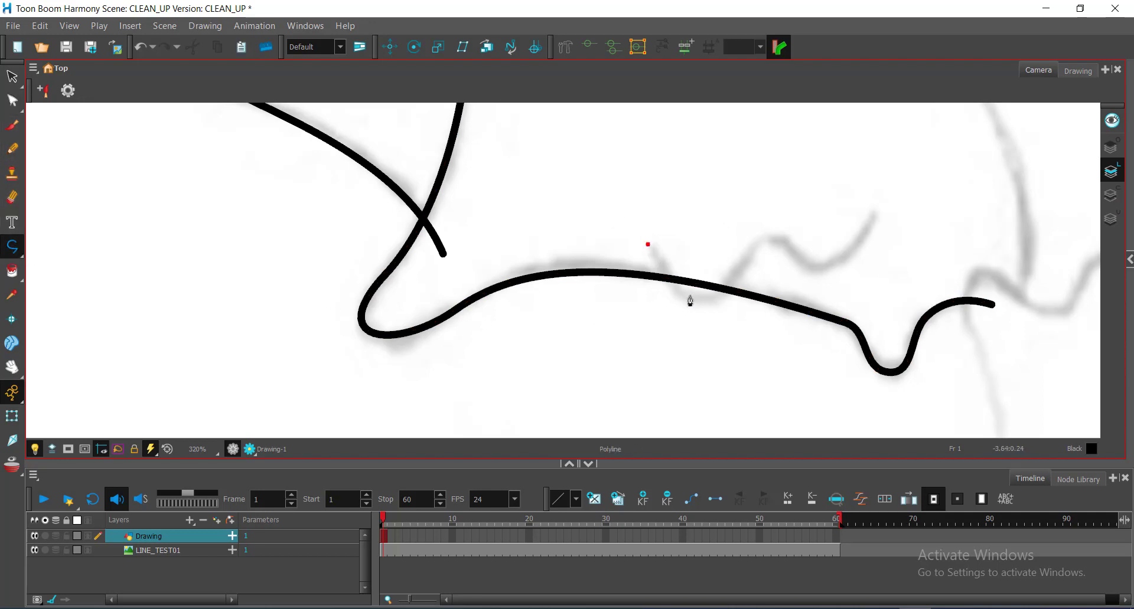
pyautogui.moveTo(680, 295); pyautogui.dragTo(689, 306)
pyautogui.moveTo(739, 268)
pyautogui.mouseDown()
pyautogui.moveTo(758, 229)
pyautogui.moveTo(828, 279)
pyautogui.mouseUp()
pyautogui.moveTo(876, 218)
pyautogui.mouseDown()
pyautogui.moveTo(894, 177)
pyautogui.moveTo(604, 255)
pyautogui.moveTo(489, 220)
pyautogui.mouseUp()
# Examine the traced hand and forearm as a whole against the sketch, and activate the Contour Editor
pyautogui.scroll(-1, 510, 224)
pyautogui.moveTo(537, 249); pyautogui.dragTo(737, 395)
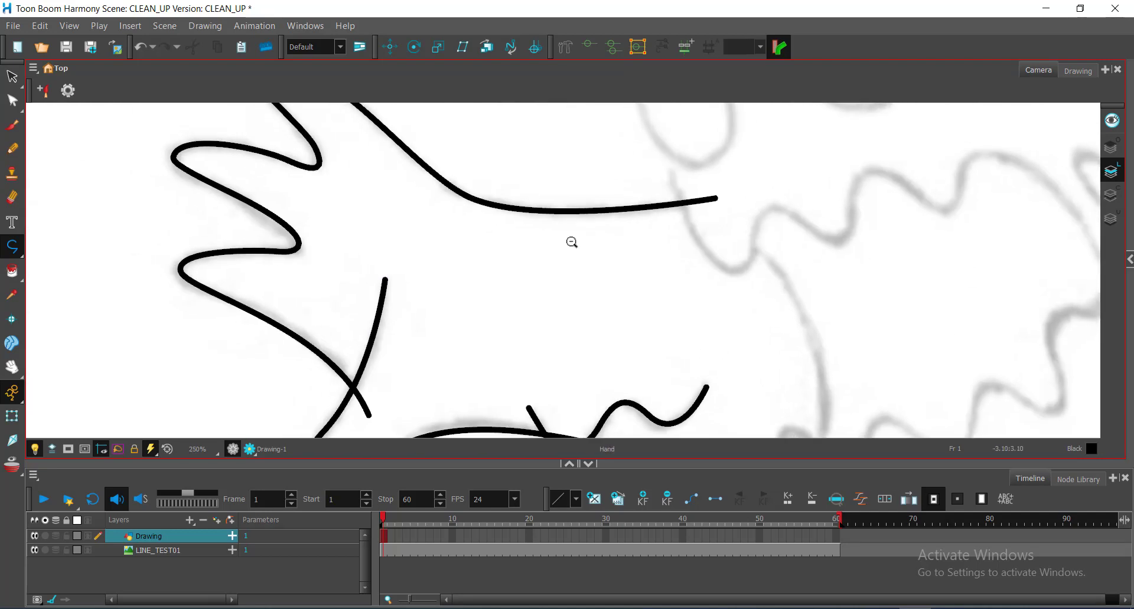
pyautogui.moveTo(571, 243); pyautogui.dragTo(641, 211)
pyautogui.scroll(-2, 609, 306)
pyautogui.scroll(-1, 620, 230)
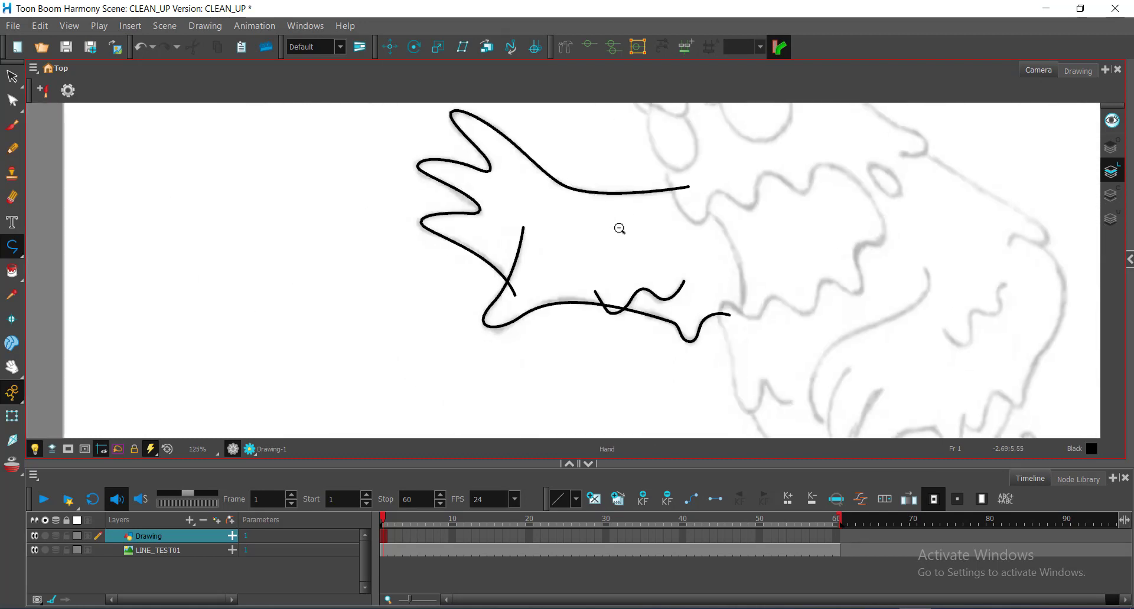
pyautogui.moveTo(611, 291); pyautogui.dragTo(568, 245)
pyautogui.scroll(1, 608, 352)
pyautogui.scroll(1, 614, 316)
pyautogui.scroll(2, 531, 305)
pyautogui.scroll(1, 607, 253)
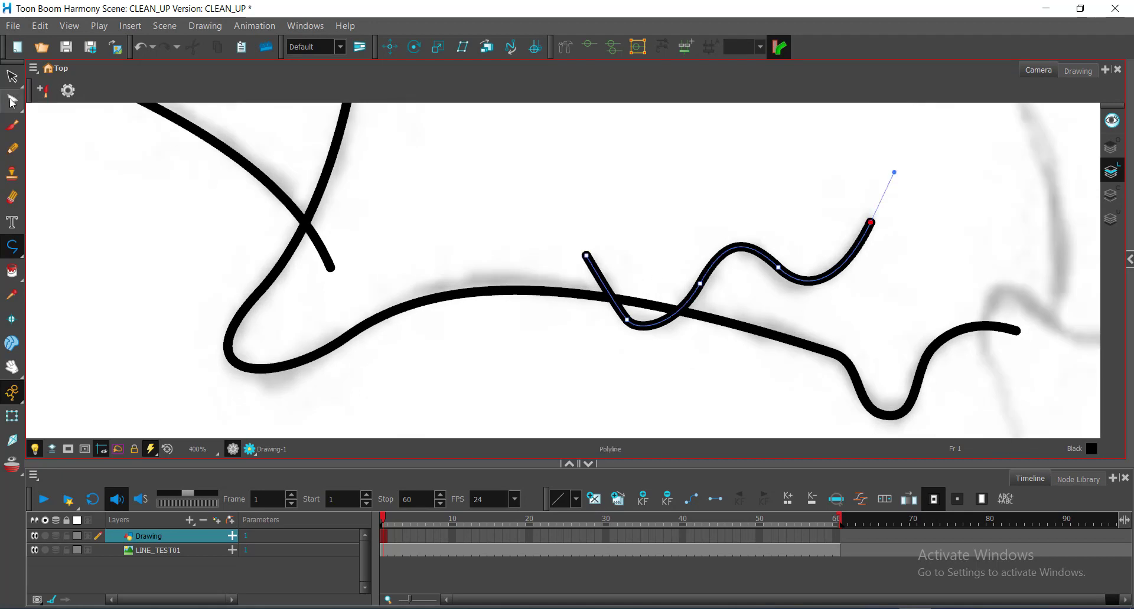
pyautogui.moveTo(12, 101); pyautogui.dragTo(71, 96)
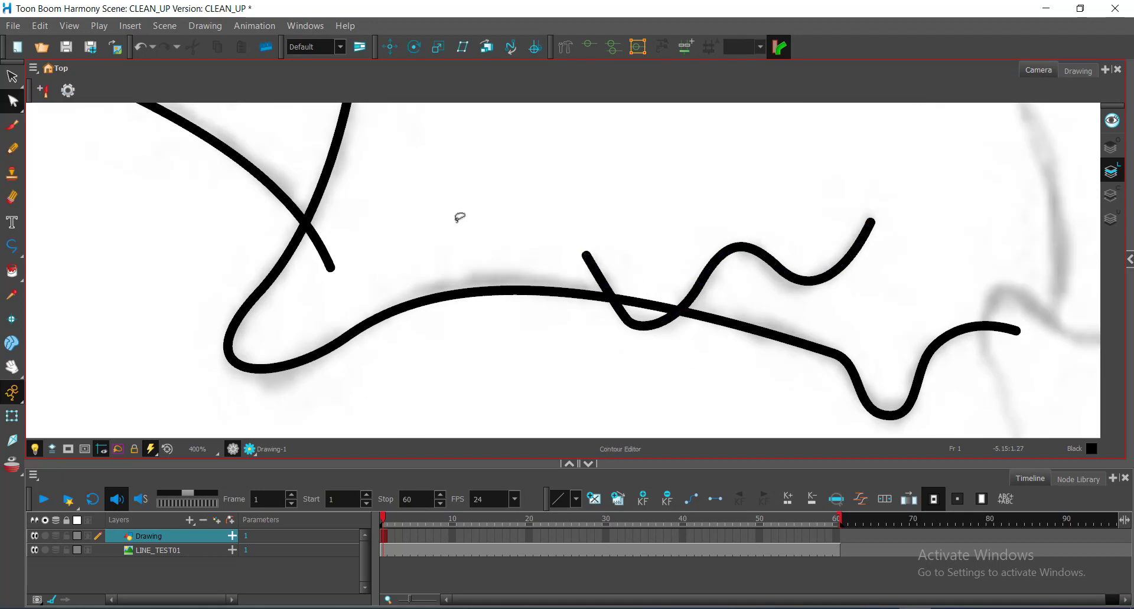
# Cut away the forearm line segment inside the fur notch and the hand outline's overhang past the thumb line
pyautogui.scroll(1, 646, 300)
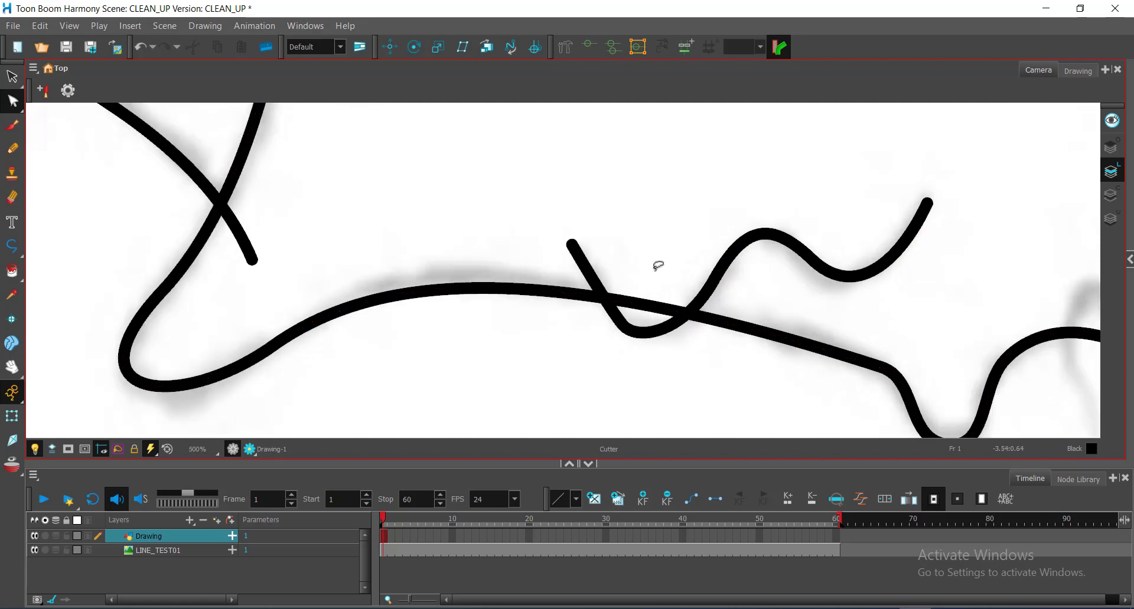
pyautogui.hotkey('alt', 't')
pyautogui.moveTo(639, 315); pyautogui.dragTo(640, 317)
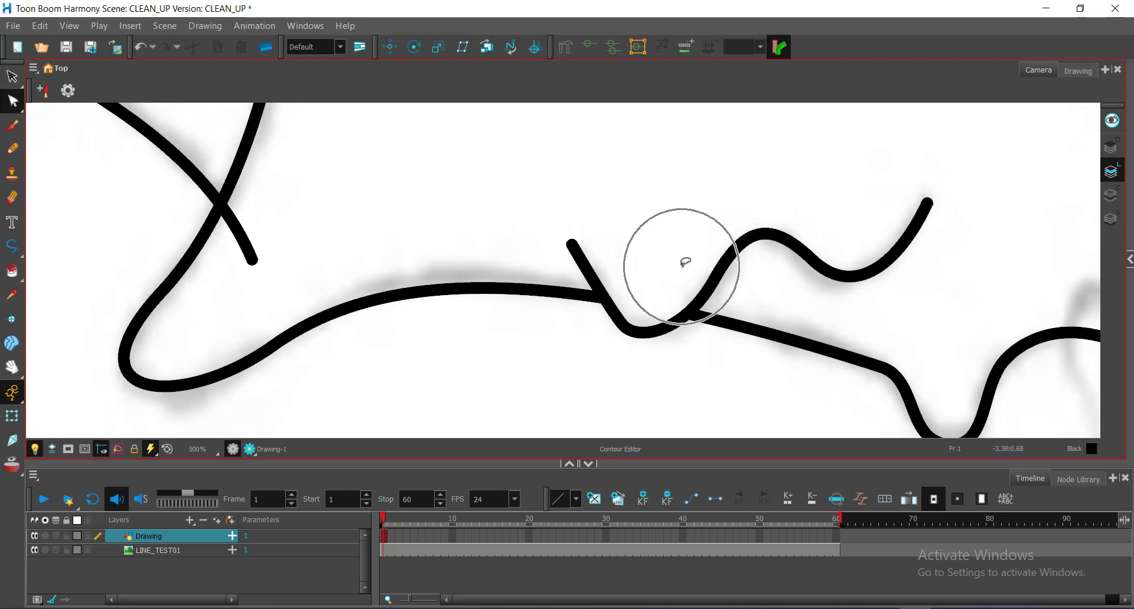
pyautogui.press('space')
pyautogui.moveTo(453, 211); pyautogui.dragTo(827, 322)
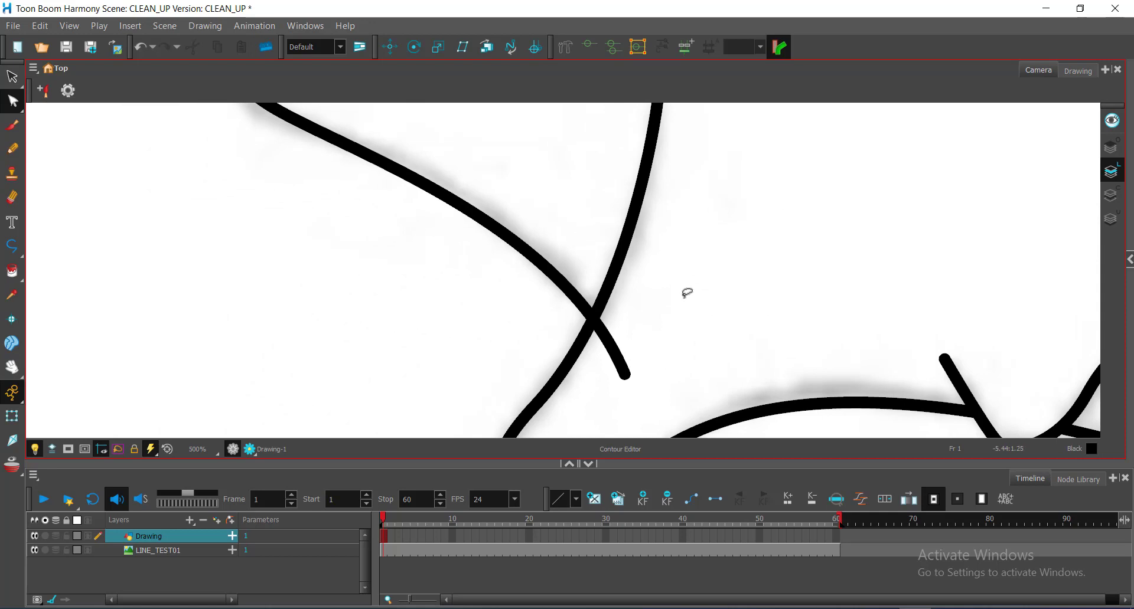
pyautogui.hotkey('alt', 't')
pyautogui.moveTo(648, 321); pyautogui.dragTo(595, 372)
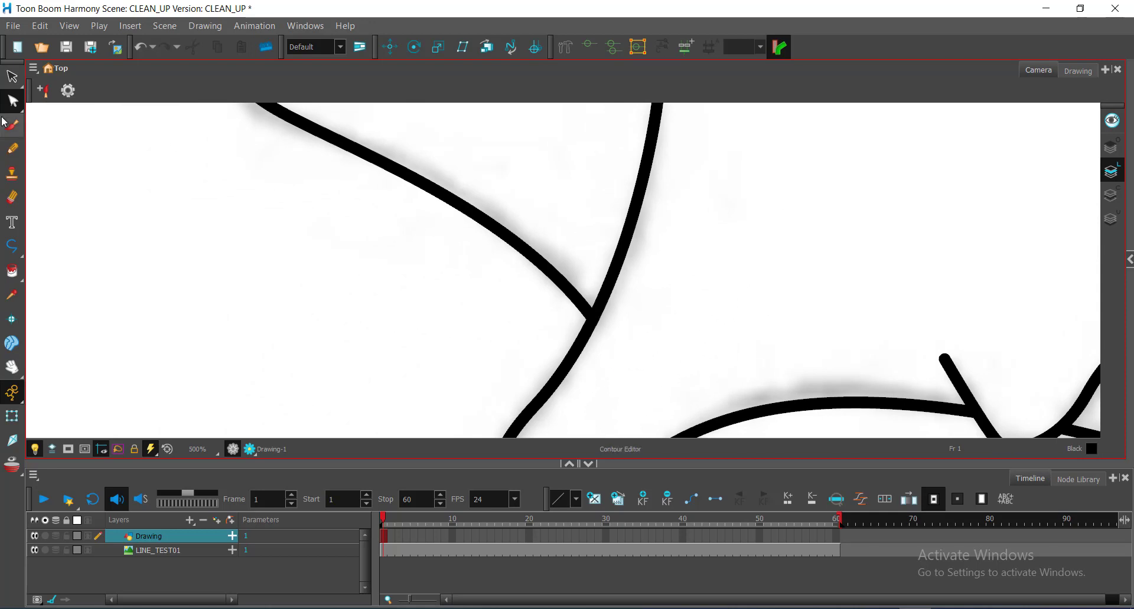
# Start a new polyline below the sketch's smaller eye and trace the wavy upper fur edge across the body
pyautogui.hotkey('ctrl', 'alt', 'space')
pyautogui.keyDown('ctrl'); pyautogui.keyDown('alt'); pyautogui.click(715, 273); pyautogui.keyUp('alt'); pyautogui.keyUp('ctrl')
pyautogui.keyDown('ctrl'); pyautogui.keyDown('alt'); pyautogui.click(715, 273); pyautogui.keyUp('alt'); pyautogui.keyUp('ctrl')
pyautogui.keyDown('ctrl'); pyautogui.keyDown('alt'); pyautogui.click(715, 273); pyautogui.keyUp('alt'); pyautogui.keyUp('ctrl')
pyautogui.moveTo(809, 230); pyautogui.dragTo(602, 250)
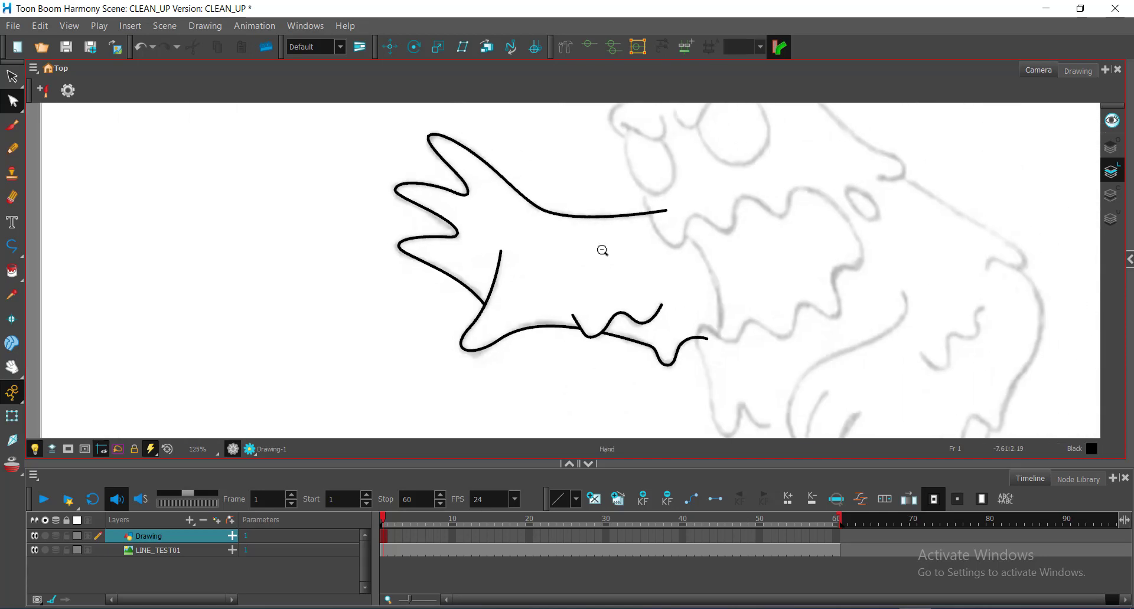
pyautogui.moveTo(646, 217); pyautogui.dragTo(519, 260)
pyautogui.scroll(6, 509, 300)
pyautogui.keyDown('ctrl'); pyautogui.keyDown('alt'); pyautogui.click(519, 295); pyautogui.keyUp('alt'); pyautogui.keyUp('ctrl')
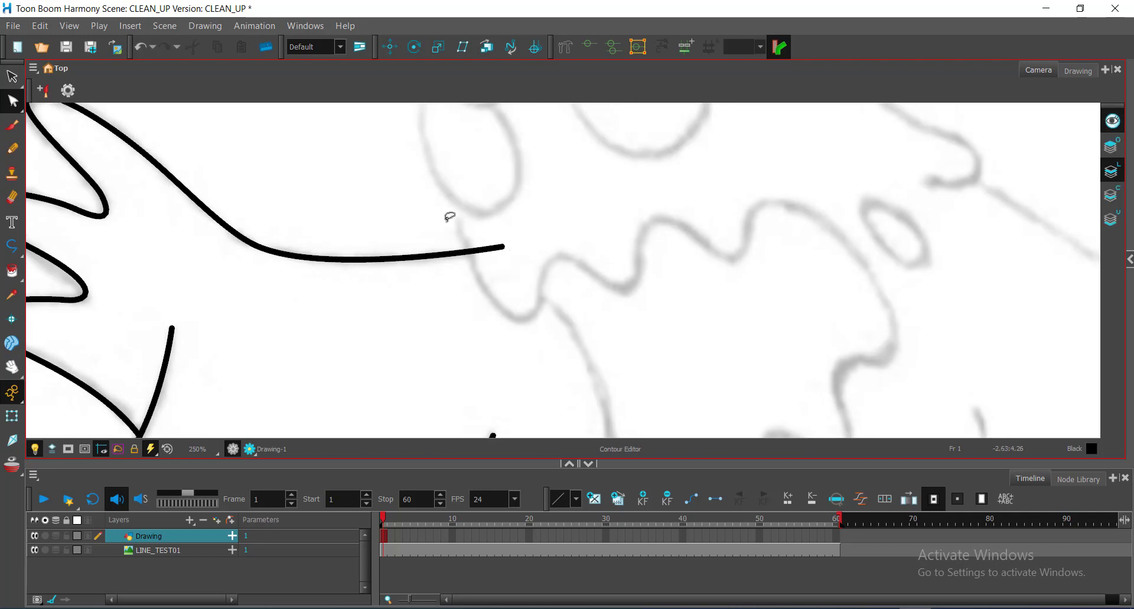
pyautogui.scroll(1, 448, 218)
pyautogui.hotkey('alt', '2')
pyautogui.click(453, 183)
pyautogui.moveTo(492, 318)
pyautogui.mouseDown()
pyautogui.moveTo(542, 396)
pyautogui.moveTo(526, 357)
pyautogui.mouseUp()
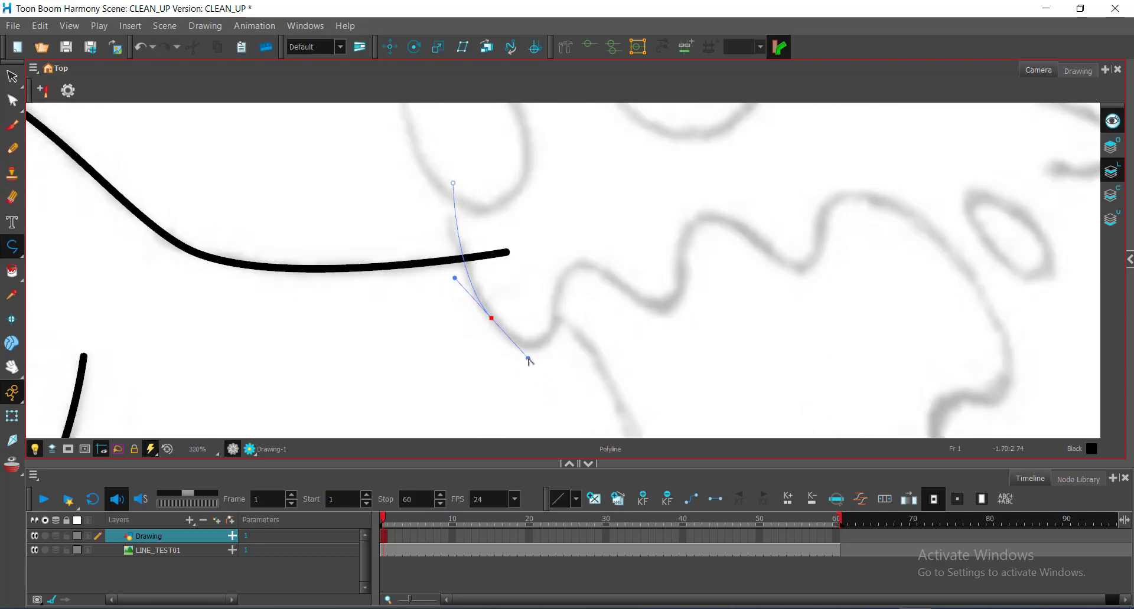
pyautogui.moveTo(562, 284); pyautogui.dragTo(560, 213)
pyautogui.moveTo(645, 302); pyautogui.dragTo(662, 317)
pyautogui.moveTo(683, 240); pyautogui.dragTo(681, 180)
pyautogui.moveTo(763, 242); pyautogui.dragTo(785, 260)
pyautogui.moveTo(861, 236); pyautogui.dragTo(649, 191)
# Continue the polyline around the fur patch's far side and back along its wavy lower edge towards the arm
pyautogui.moveTo(608, 174); pyautogui.dragTo(615, 116)
pyautogui.moveTo(754, 240)
pyautogui.mouseDown()
pyautogui.moveTo(600, 267)
pyautogui.moveTo(642, 313)
pyautogui.mouseUp()
pyautogui.moveTo(555, 375)
pyautogui.mouseDown()
pyautogui.moveTo(683, 242)
pyautogui.moveTo(675, 273)
pyautogui.mouseUp()
pyautogui.moveTo(733, 280); pyautogui.dragTo(671, 260)
pyautogui.moveTo(695, 334); pyautogui.dragTo(705, 376)
pyautogui.moveTo(674, 404)
pyautogui.mouseDown()
pyautogui.moveTo(729, 283)
pyautogui.moveTo(683, 253)
pyautogui.moveTo(636, 324)
pyautogui.moveTo(561, 299)
pyautogui.moveTo(493, 359)
pyautogui.mouseUp()
pyautogui.moveTo(440, 325); pyautogui.dragTo(406, 293)
pyautogui.moveTo(417, 319); pyautogui.dragTo(508, 181)
pyautogui.moveTo(490, 221); pyautogui.dragTo(500, 266)
# Extend the polyline down the body side, around the rounded bottom and over the pointed tuft to its short curved end
pyautogui.press('space')
pyautogui.moveTo(575, 319); pyautogui.dragTo(617, 239)
pyautogui.moveTo(563, 296); pyautogui.dragTo(566, 356)
pyautogui.moveTo(636, 307); pyautogui.dragTo(641, 201)
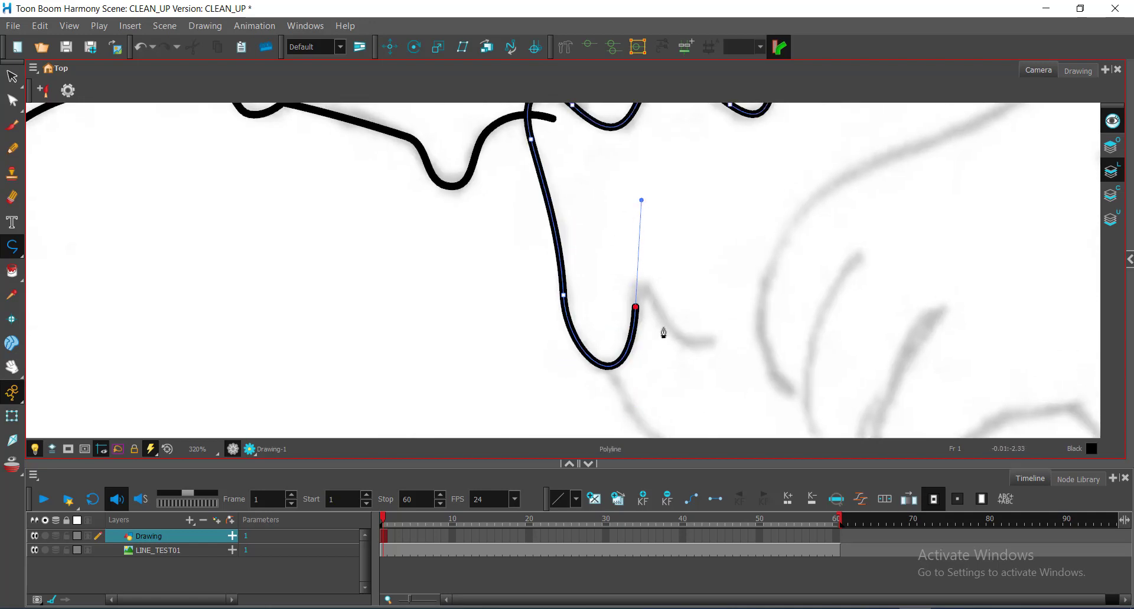
pyautogui.moveTo(674, 331); pyautogui.dragTo(684, 347)
pyautogui.moveTo(723, 336); pyautogui.dragTo(741, 308)
# Adjust the anchor handles on both sides of the tuft with the Contour Editor so its peak follows the sketch
pyautogui.click(13, 101)
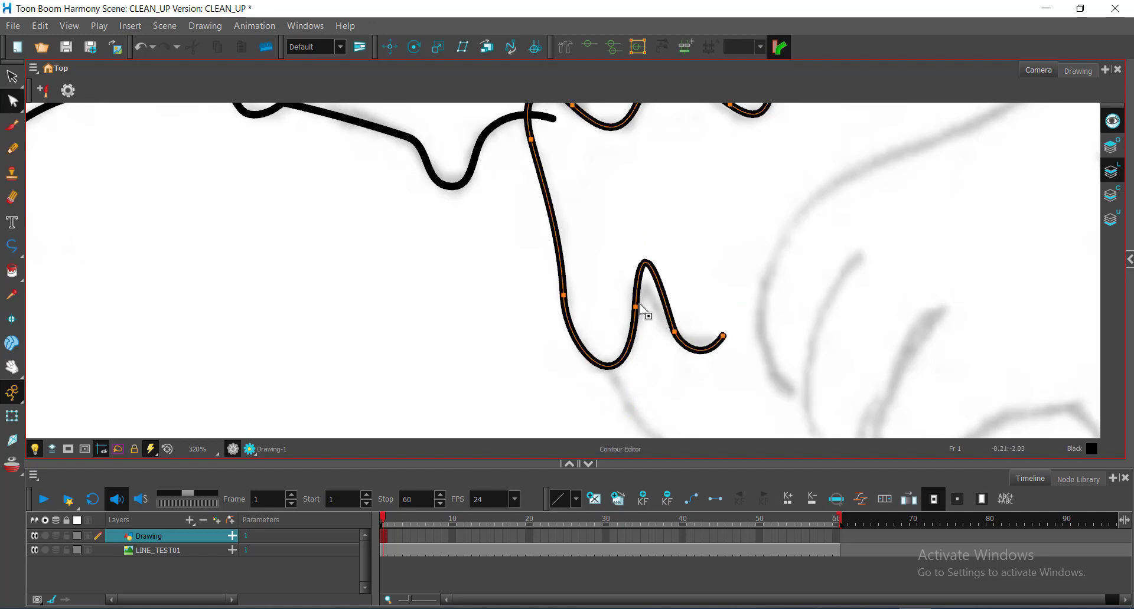
pyautogui.click(635, 307)
pyautogui.moveTo(641, 200); pyautogui.dragTo(640, 238)
pyautogui.moveTo(668, 318); pyautogui.dragTo(661, 312)
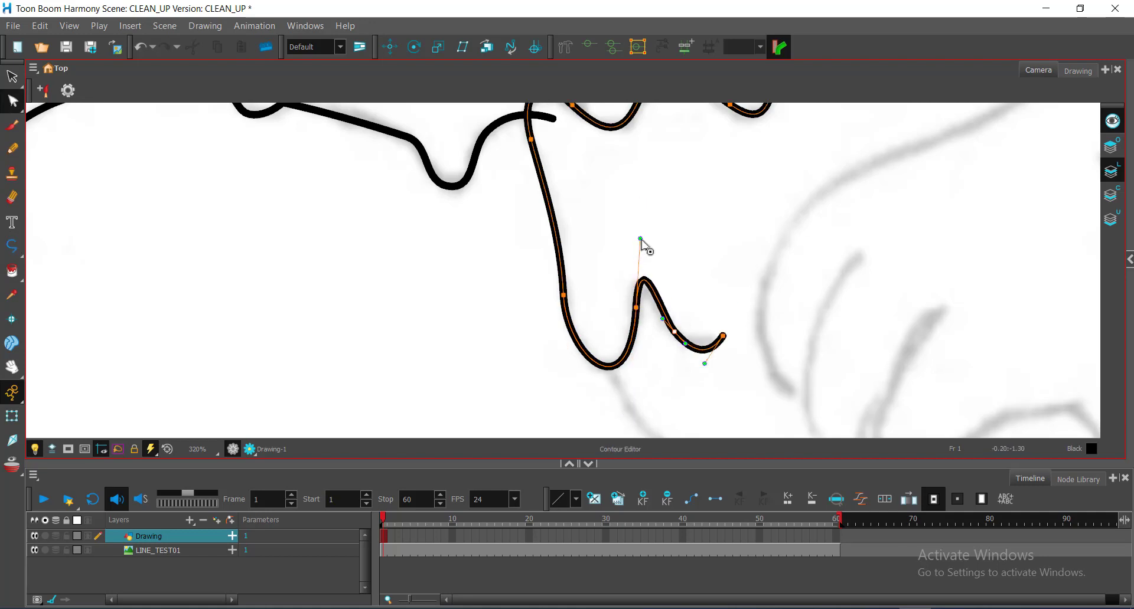
pyautogui.moveTo(640, 238); pyautogui.dragTo(641, 257)
# Cut off the forearm line's end where it overhangs the body side line
pyautogui.press('1')
pyautogui.press('2')
pyautogui.press('1')
pyautogui.moveTo(602, 115); pyautogui.dragTo(534, 267)
pyautogui.press('2')
pyautogui.press('2')
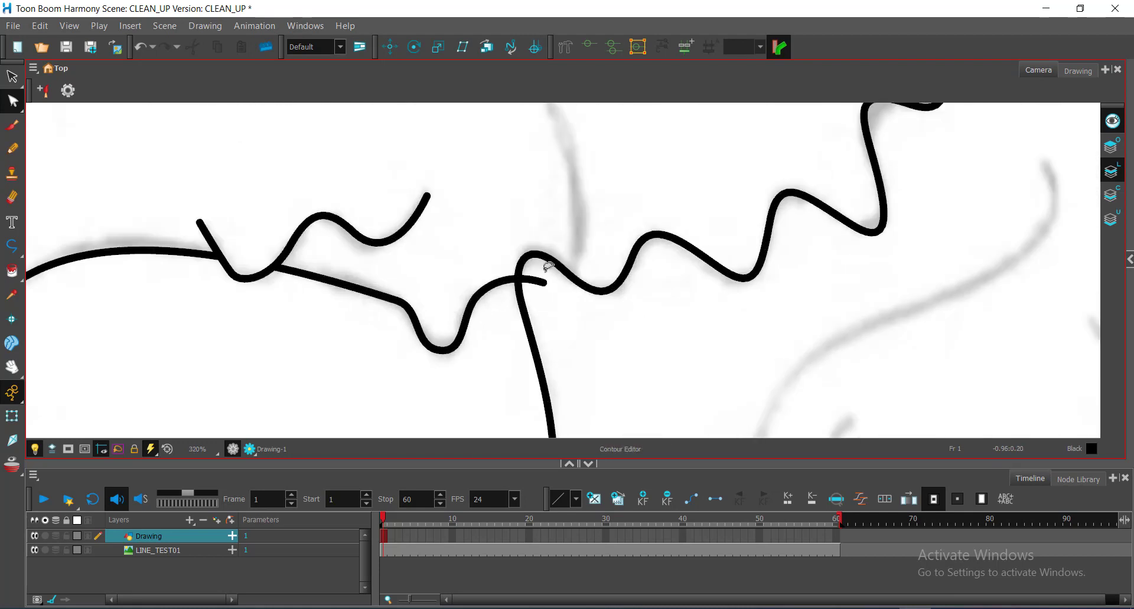
pyautogui.press('1')
pyautogui.press('1')
pyautogui.press('2')
pyautogui.moveTo(610, 172)
pyautogui.mouseDown()
pyautogui.moveTo(617, 276)
pyautogui.moveTo(579, 217)
pyautogui.moveTo(699, 211)
pyautogui.mouseUp()
# Trace the curved body line joining the upper and lower fur edges and trim its overhang with the Cutter
pyautogui.hotkey('alt', 'p')
pyautogui.moveTo(799, 286); pyautogui.dragTo(835, 322)
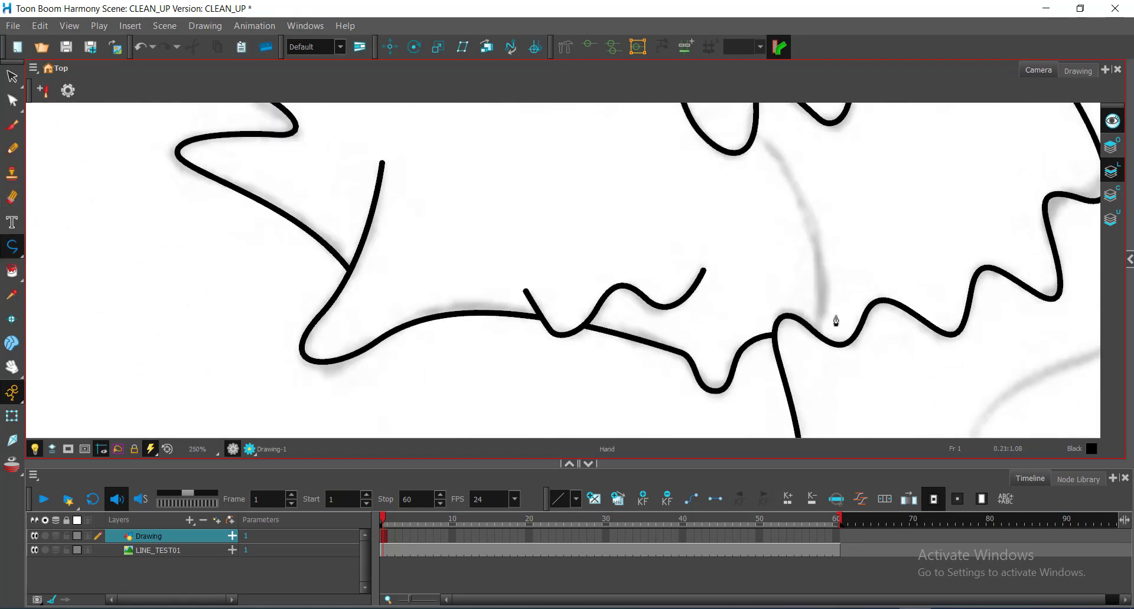
pyautogui.moveTo(708, 137); pyautogui.dragTo(782, 381)
pyautogui.click(817, 296)
pyautogui.hotkey('alt', 'q')
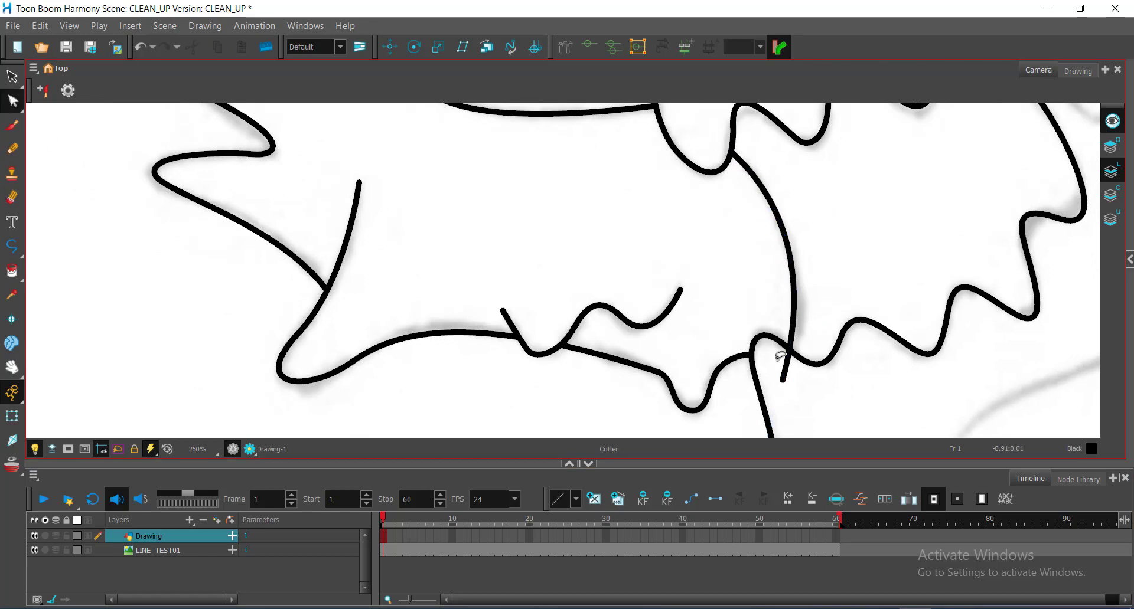
pyautogui.press('1')
pyautogui.press('2')
pyautogui.press('2')
# Trace the smaller eye as an open oval polyline from its upper side around the bottom and back up
pyautogui.click(17, 252)
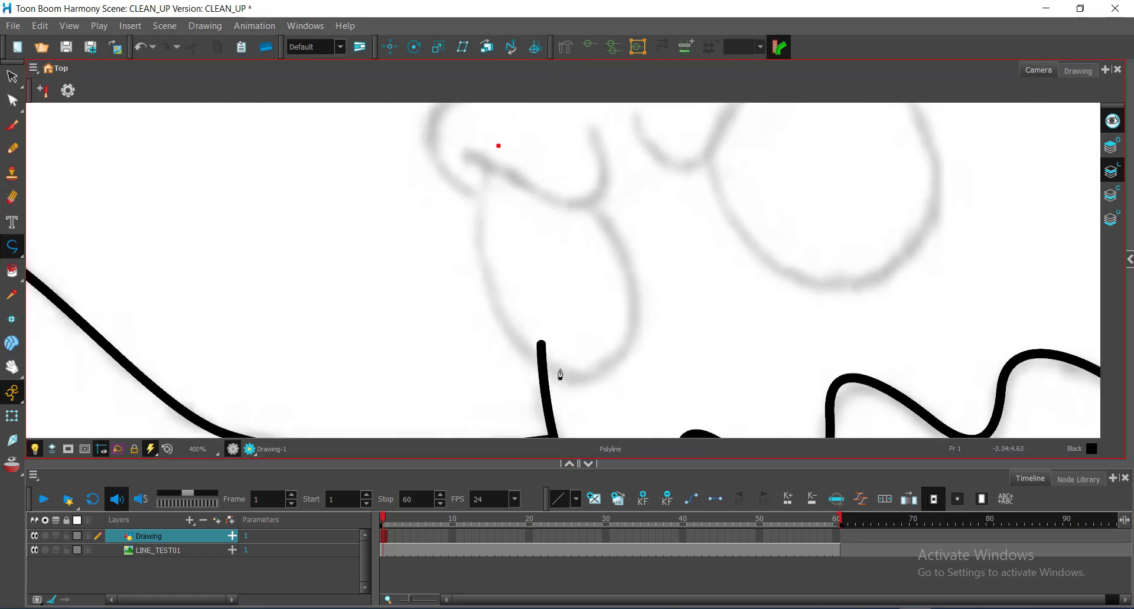
pyautogui.moveTo(499, 144); pyautogui.dragTo(421, 134)
pyautogui.click(420, 139)
pyautogui.click(428, 313)
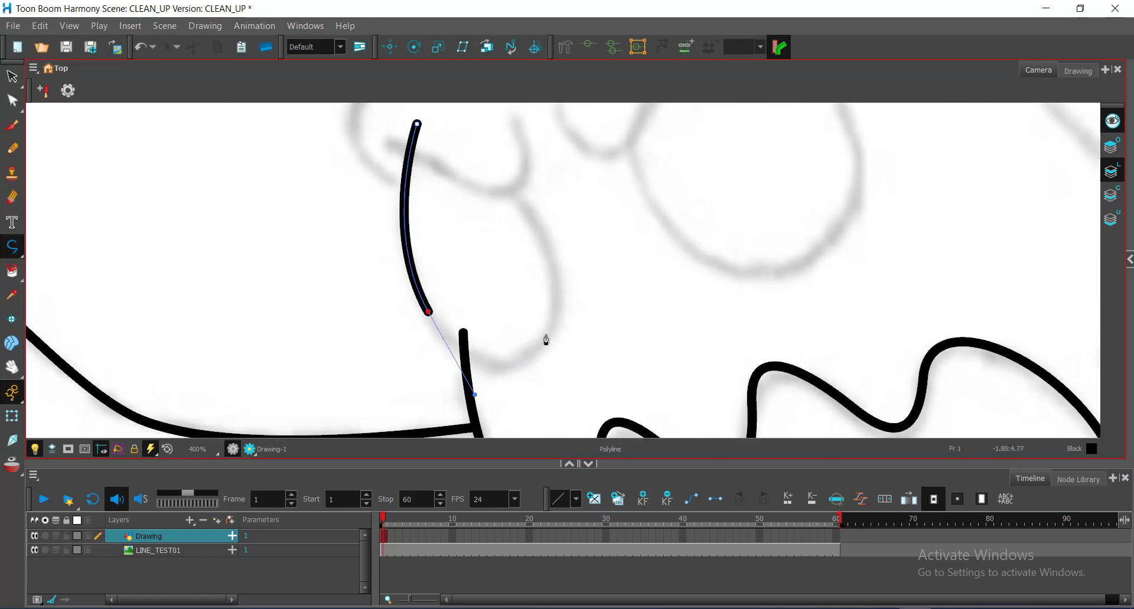
pyautogui.click(549, 331)
pyautogui.click(635, 392)
pyautogui.click(574, 231)
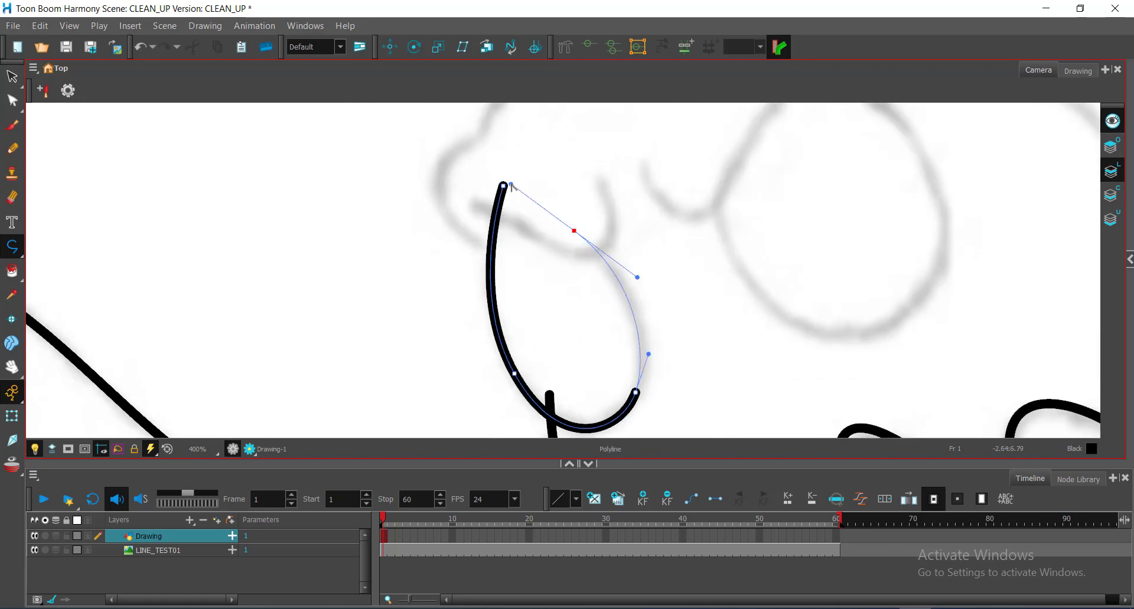
pyautogui.hotkey('alt', 'q')
# Trace the curved lid line across the top of the smaller eye, ending in an upward hook
pyautogui.click(12, 246)
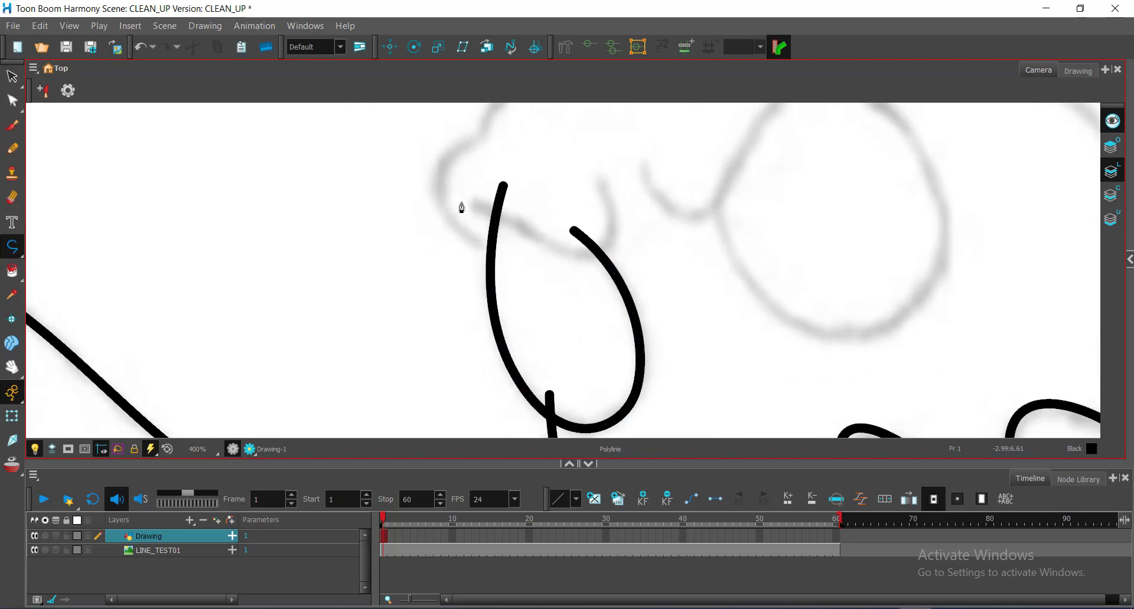
pyautogui.click(460, 202)
pyautogui.click(549, 239)
pyautogui.moveTo(602, 183); pyautogui.dragTo(563, 108)
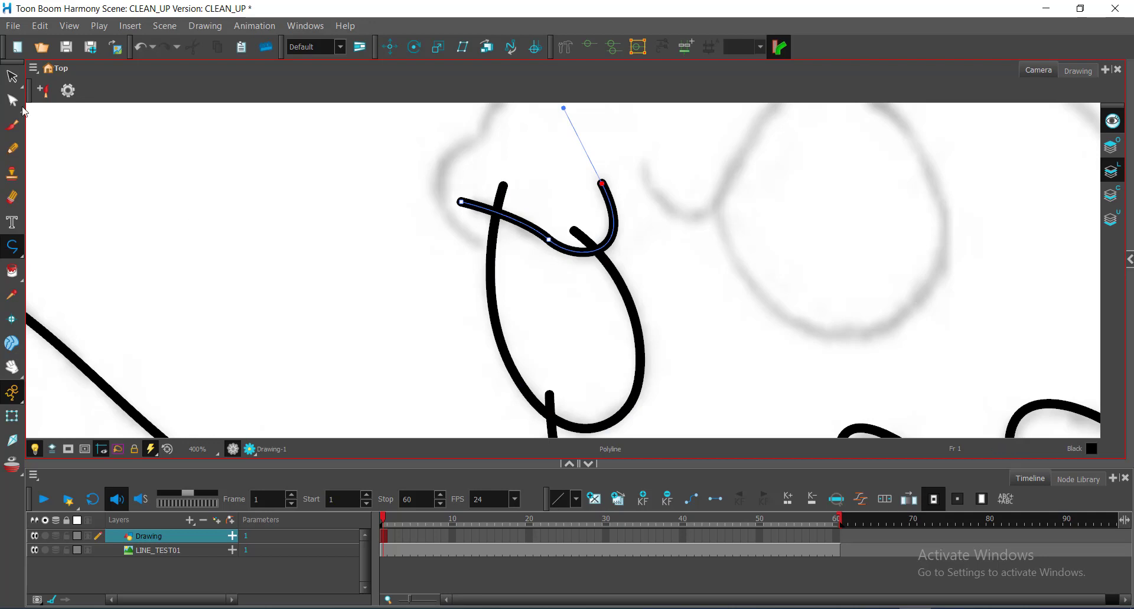
# Cut off the body line's end inside the smaller eye and both eye ends above the lid line
pyautogui.click(12, 100)
pyautogui.scroll(-1, 635, 258)
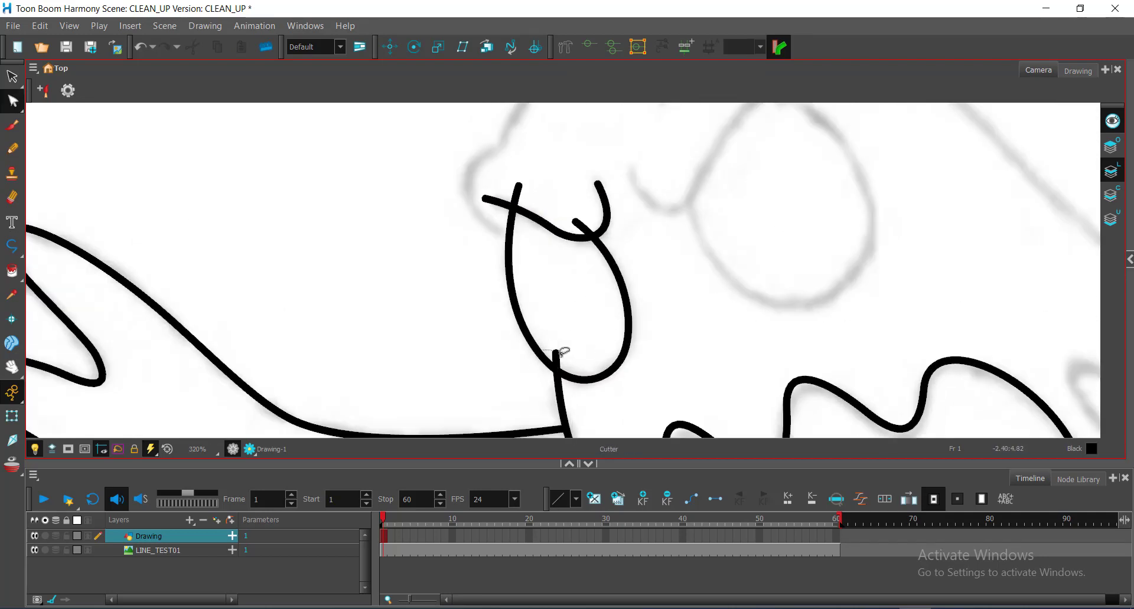
pyautogui.moveTo(560, 354); pyautogui.dragTo(563, 356)
pyautogui.moveTo(583, 207); pyautogui.dragTo(567, 232)
pyautogui.moveTo(501, 185); pyautogui.dragTo(561, 208)
pyautogui.hotkey('alt', 'q')
# Trace the larger eye as an open oval polyline, leaving the gap where the brow line crosses it
pyautogui.moveTo(566, 193); pyautogui.dragTo(649, 274)
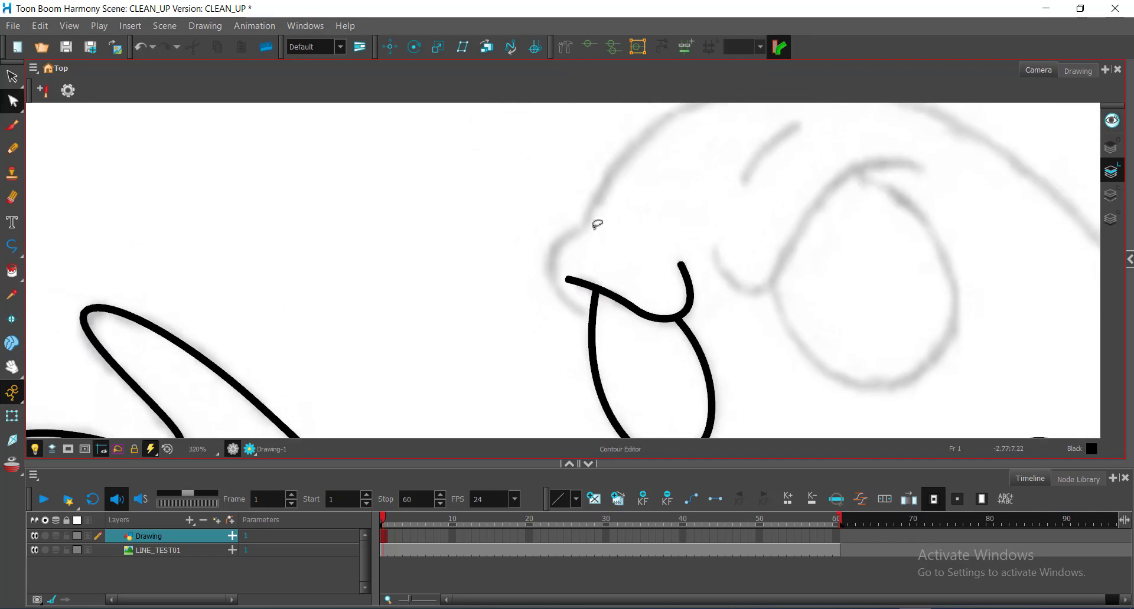
pyautogui.click(12, 245)
pyautogui.scroll(-3, 627, 319)
pyautogui.scroll(2, 708, 298)
pyautogui.moveTo(708, 298); pyautogui.dragTo(490, 209)
pyautogui.click(468, 201)
pyautogui.moveTo(590, 301)
pyautogui.mouseDown()
pyautogui.moveTo(648, 249)
pyautogui.moveTo(699, 241)
pyautogui.mouseUp()
pyautogui.moveTo(534, 149); pyautogui.dragTo(698, 227)
pyautogui.moveTo(660, 213); pyautogui.dragTo(627, 223)
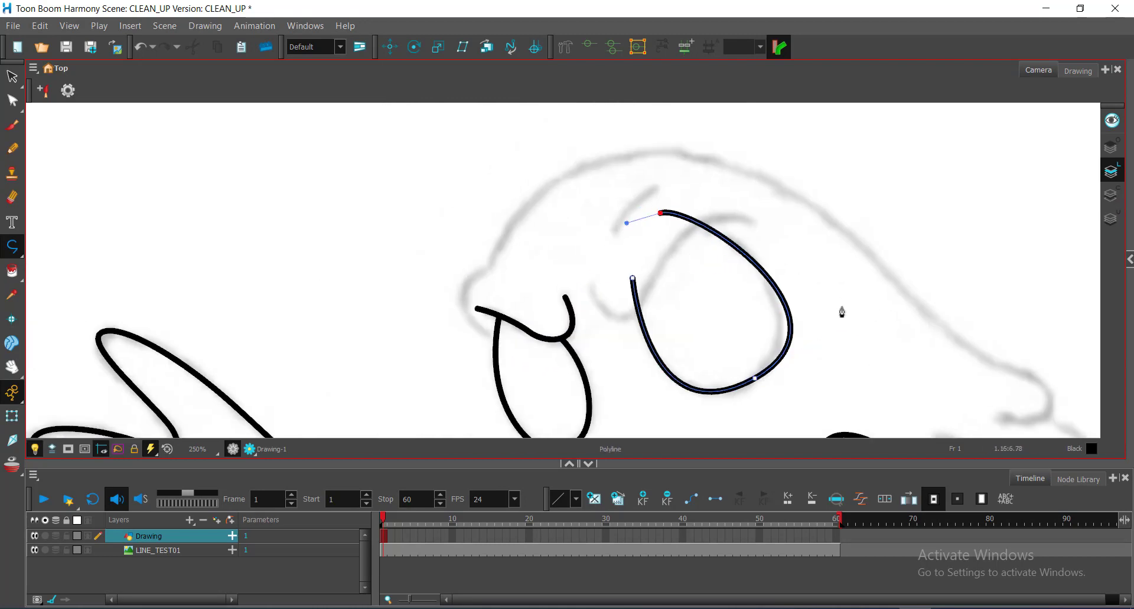
# Reshape the larger eye's lower, outer and upper curves with the Contour Editor to match the sketch
pyautogui.click(11, 101)
pyautogui.moveTo(738, 363); pyautogui.dragTo(785, 393)
pyautogui.moveTo(863, 319); pyautogui.dragTo(842, 318)
pyautogui.moveTo(693, 203); pyautogui.dragTo(702, 193)
pyautogui.moveTo(673, 278); pyautogui.dragTo(586, 207)
# Trace the curved brow line over the larger eye and cut off the eye ends protruding beyond it
pyautogui.click(12, 246)
pyautogui.click(500, 269)
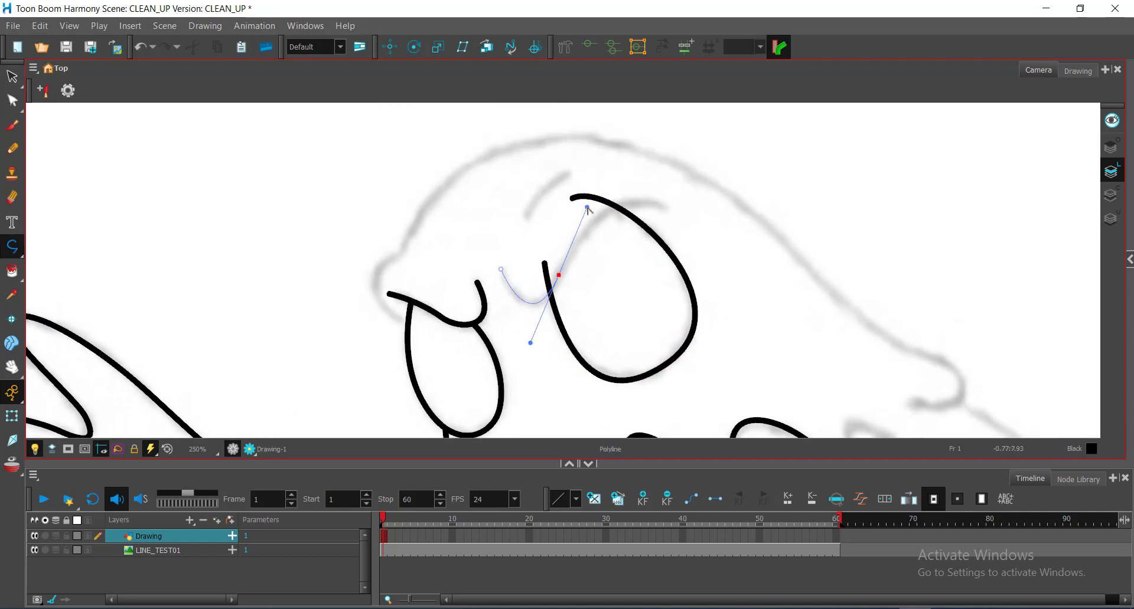
pyautogui.moveTo(669, 208); pyautogui.dragTo(707, 230)
pyautogui.click(12, 101)
pyautogui.press('t')
pyautogui.moveTo(601, 186); pyautogui.dragTo(587, 210)
pyautogui.moveTo(558, 259); pyautogui.dragTo(536, 275)
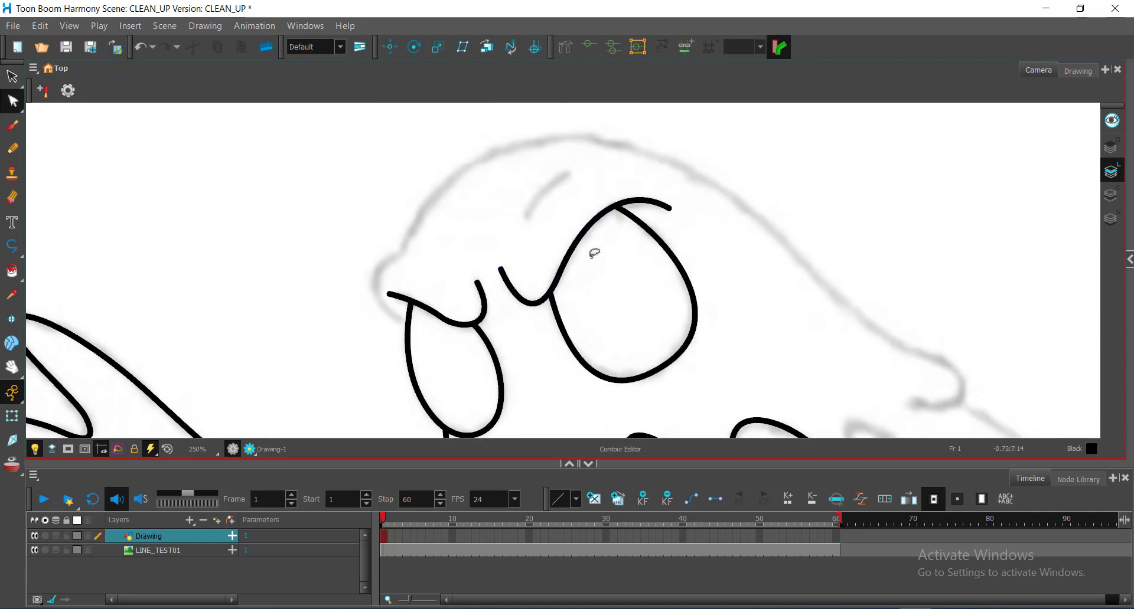
# Trace the short curved wrinkle stroke above the larger eye's brow line
pyautogui.click(12, 247)
pyautogui.click(526, 220)
pyautogui.moveTo(572, 173); pyautogui.dragTo(607, 163)
pyautogui.hotkey('alt', 's')
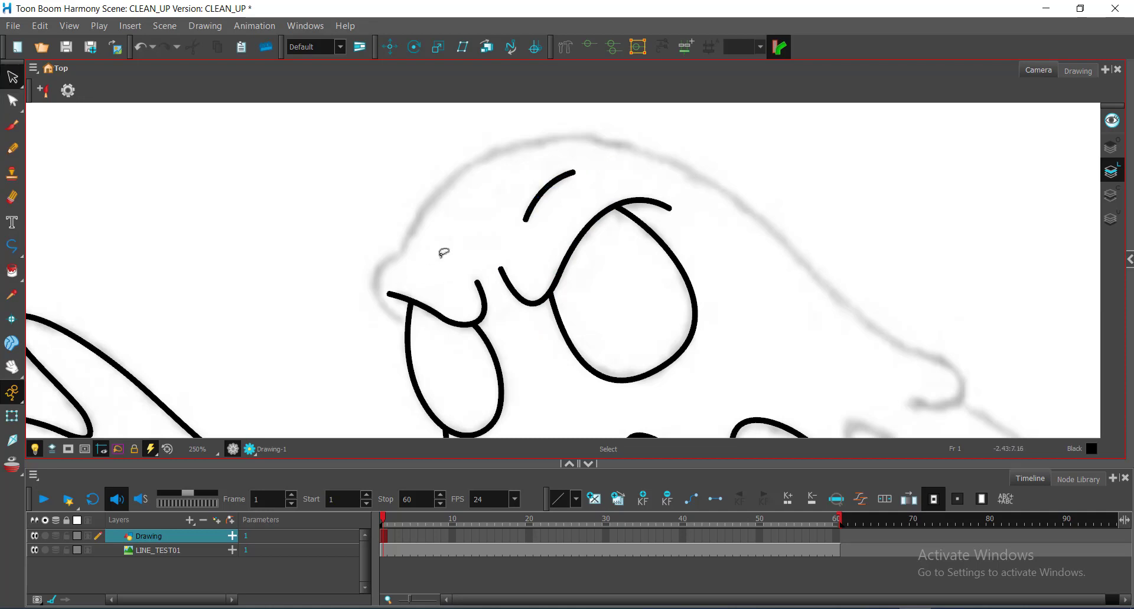
pyautogui.click(12, 246)
pyautogui.click(420, 332)
pyautogui.moveTo(405, 253); pyautogui.dragTo(487, 219)
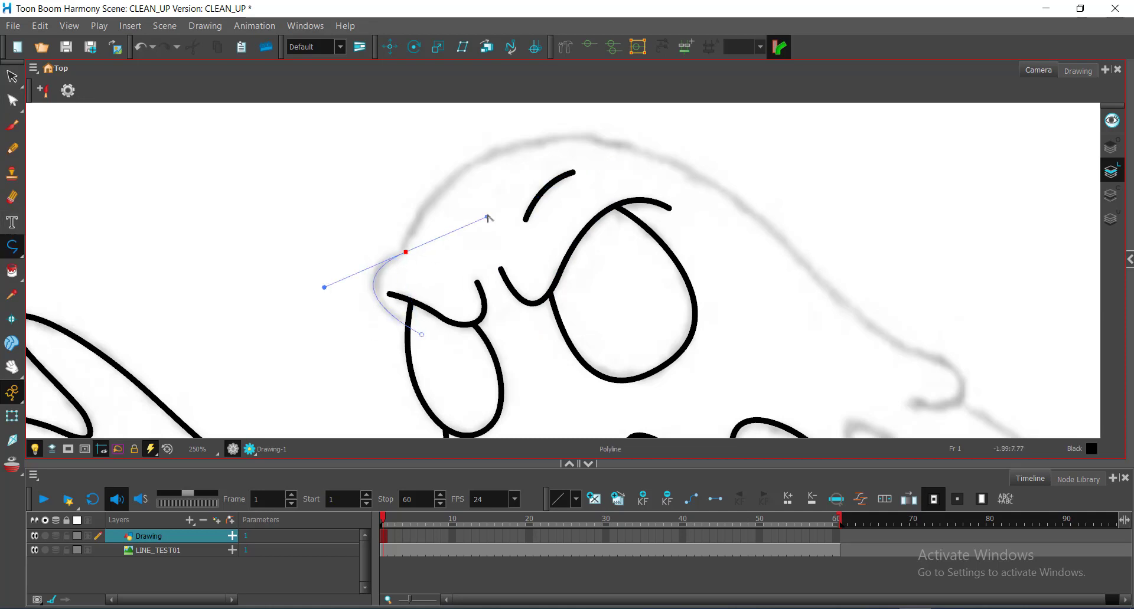
pyautogui.hotkey('ctrl', 'z')
# Trace the bump beside the smaller eye and the top of the head as one curved polyline
pyautogui.click(419, 331)
pyautogui.moveTo(402, 254); pyautogui.dragTo(466, 213)
pyautogui.press('1')
pyautogui.press('space')
pyautogui.moveTo(639, 180); pyautogui.dragTo(440, 211)
pyautogui.moveTo(538, 241); pyautogui.dragTo(750, 402)
pyautogui.press('space')
pyautogui.moveTo(332, 265); pyautogui.dragTo(532, 293)
# Adjust the handles at the bump's corner and the head line's far end so the curve follows the sketched forehead
pyautogui.click(9, 103)
pyautogui.click(440, 291)
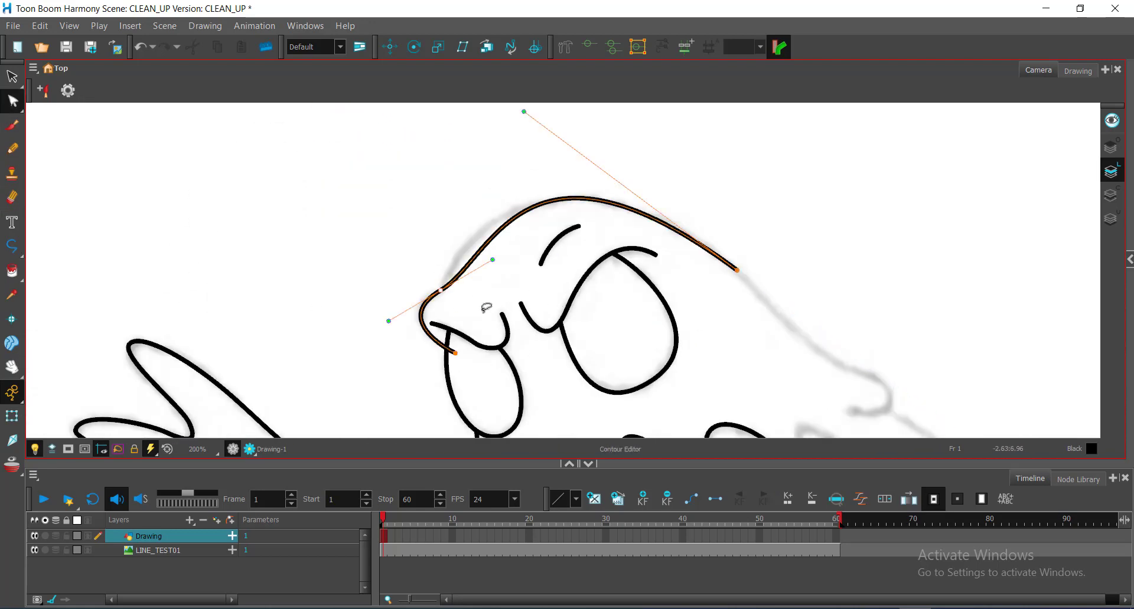
pyautogui.moveTo(494, 259); pyautogui.dragTo(465, 242)
pyautogui.press('space')
pyautogui.moveTo(755, 340); pyautogui.dragTo(591, 301)
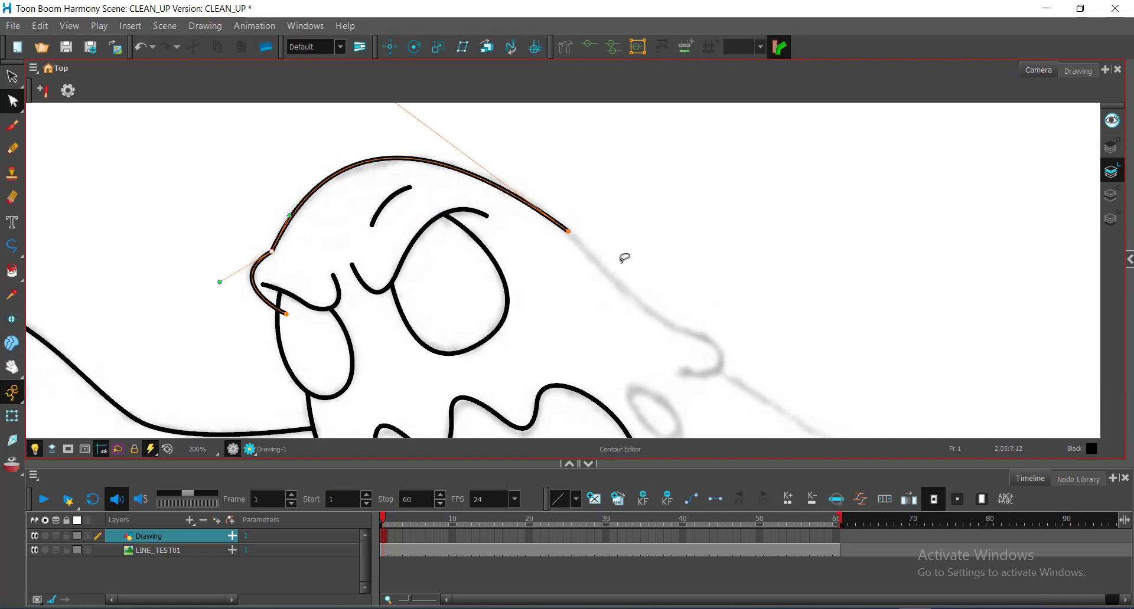
pyautogui.press('space')
pyautogui.moveTo(480, 253); pyautogui.dragTo(468, 311)
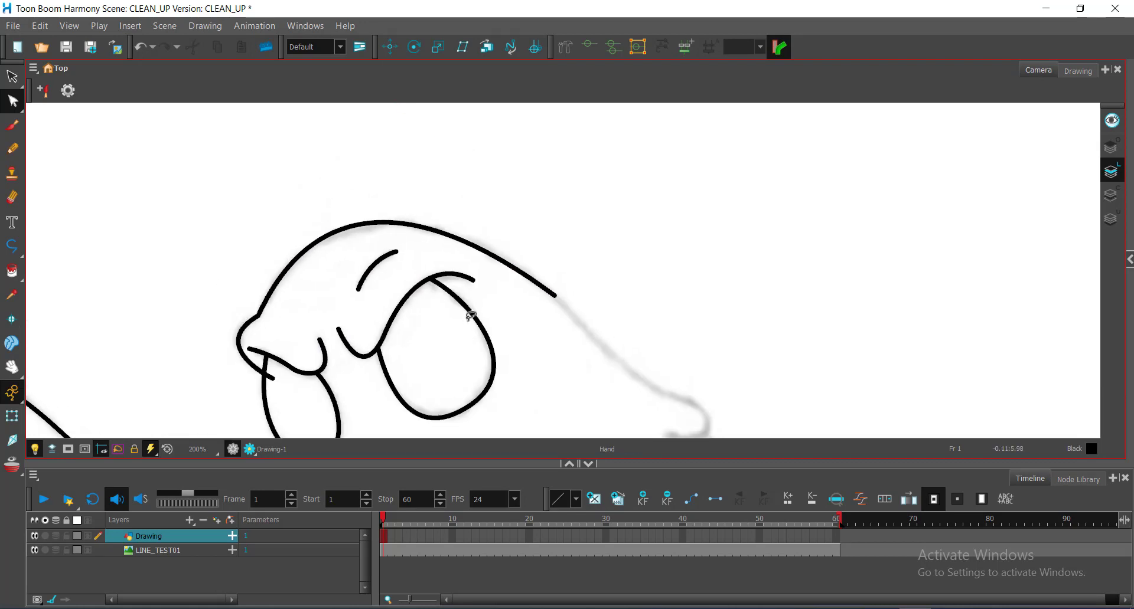
pyautogui.moveTo(341, 137); pyautogui.dragTo(345, 132)
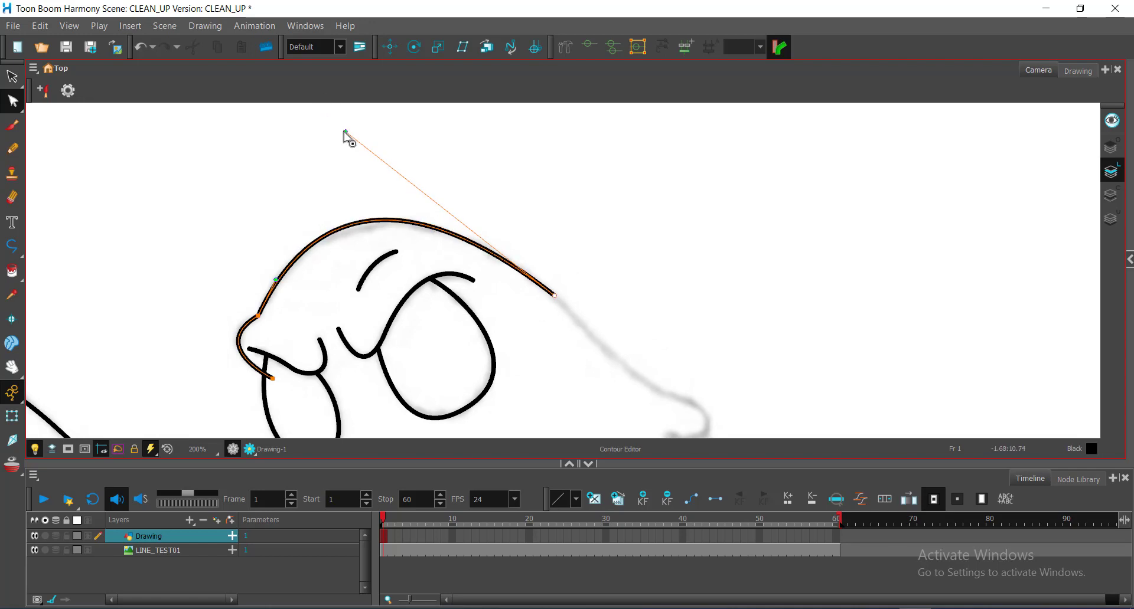
# Show the tool properties and trace the back of the head with a new polyline, ending in the rounded hook
pyautogui.press('space')
pyautogui.moveTo(653, 301); pyautogui.dragTo(430, 207)
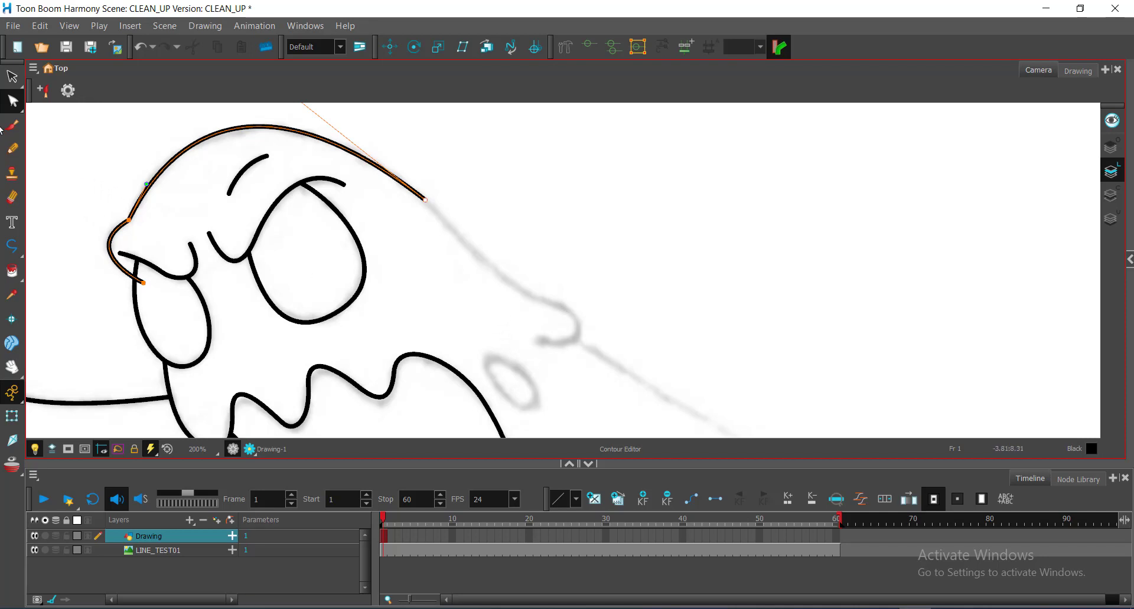
pyautogui.click(63, 147)
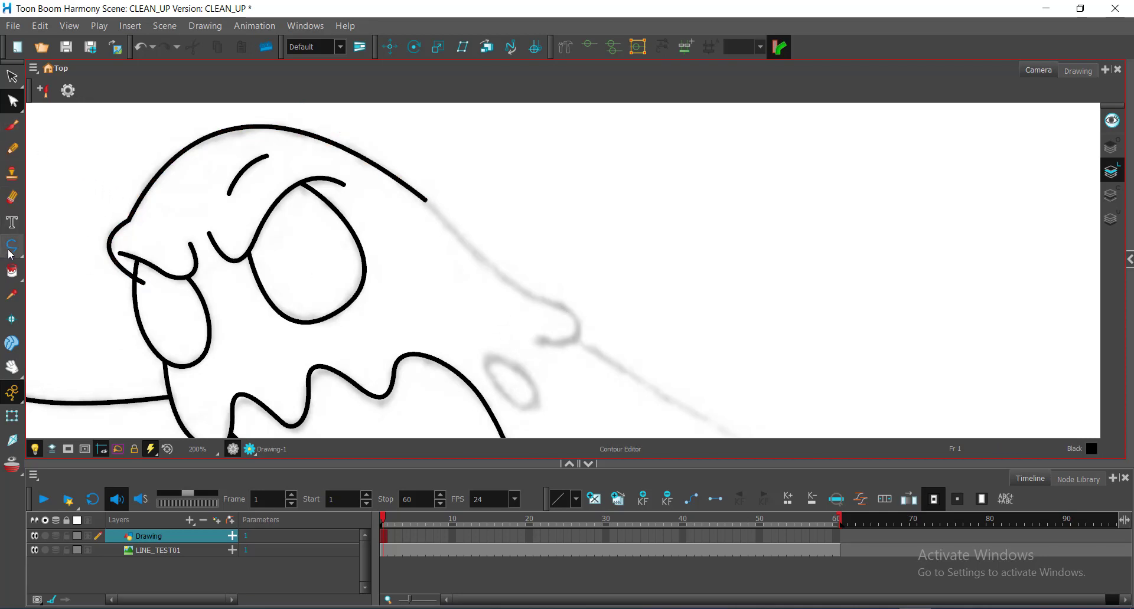
pyautogui.click(11, 249)
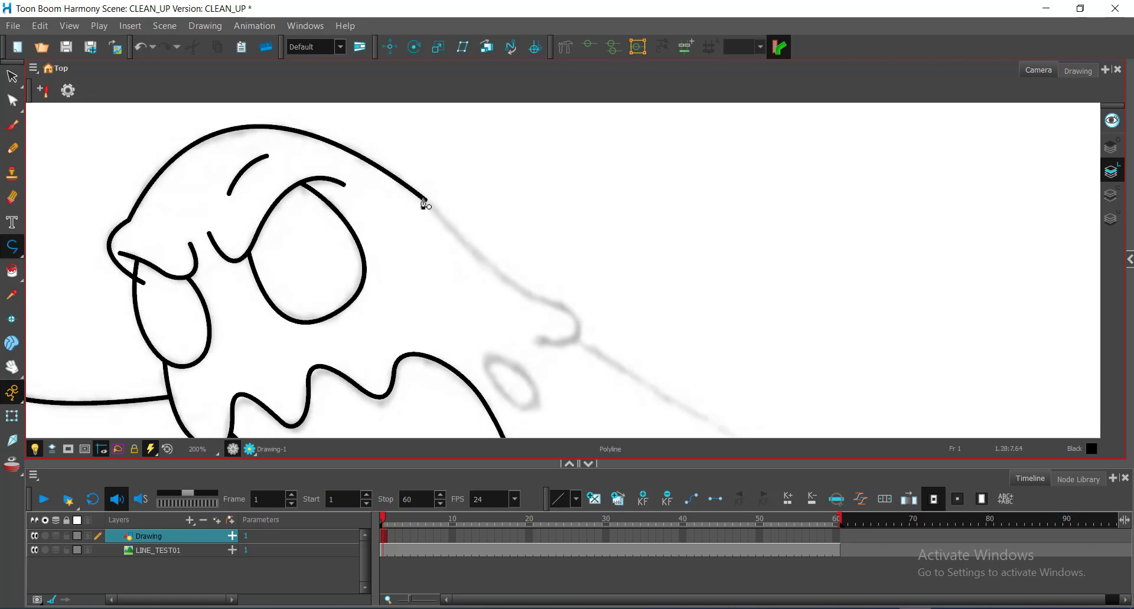
pyautogui.scroll(1, 457, 228)
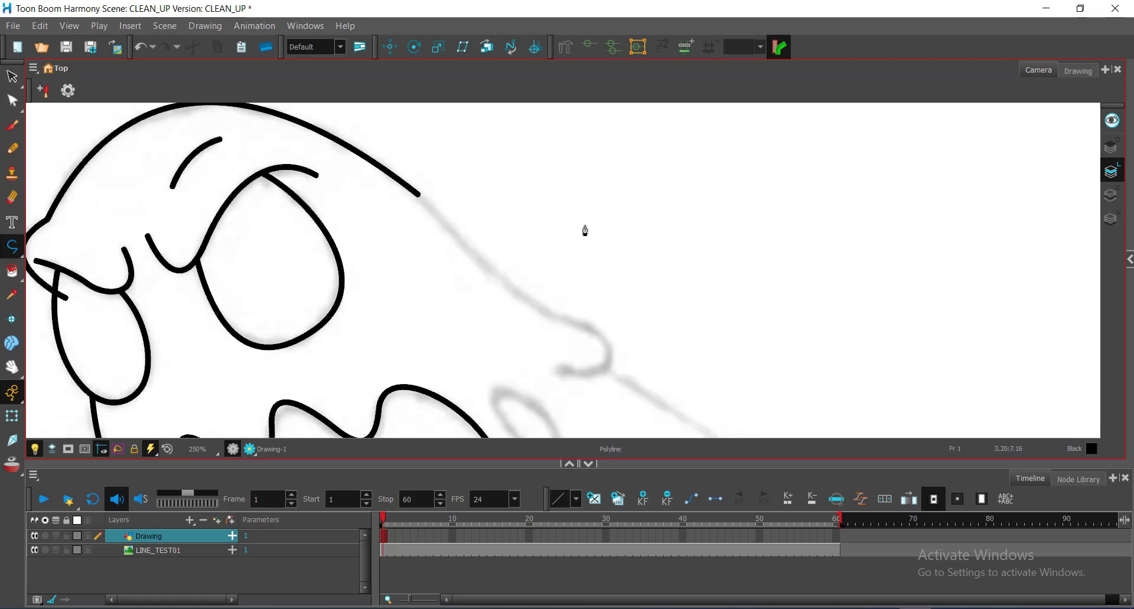
pyautogui.click(1129, 261)
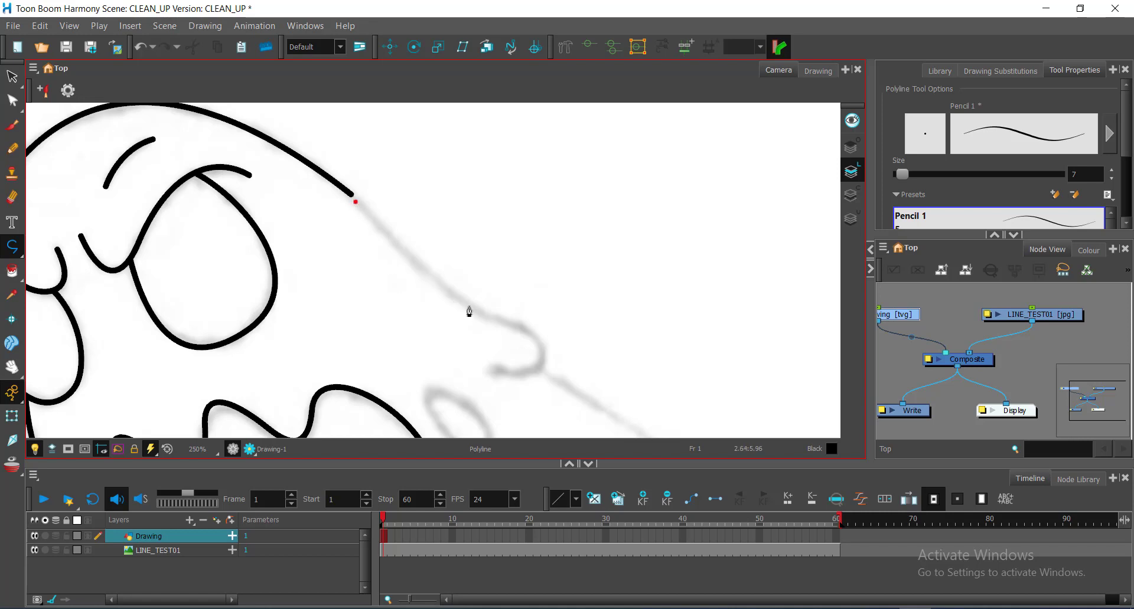
pyautogui.moveTo(480, 313); pyautogui.dragTo(525, 328)
pyautogui.moveTo(498, 372); pyautogui.dragTo(409, 365)
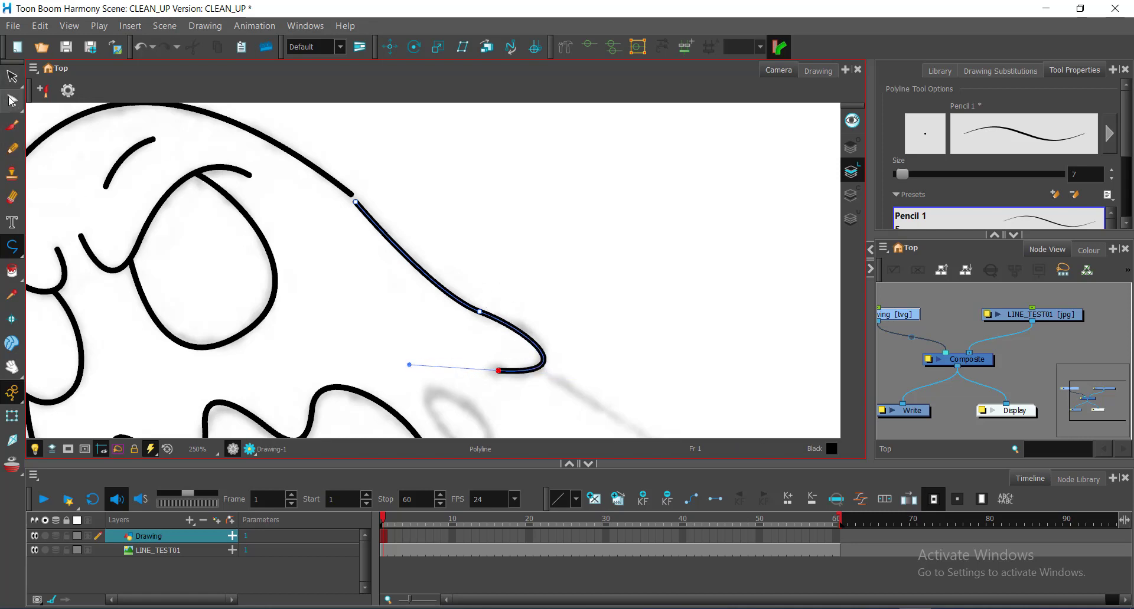
# Adjust the handles at the middle point of the back-of-head line in Contour Editor to match the sketch
pyautogui.click(12, 102)
pyautogui.moveTo(488, 282)
pyautogui.mouseDown()
pyautogui.moveTo(534, 273)
pyautogui.moveTo(548, 335)
pyautogui.moveTo(531, 326)
pyautogui.moveTo(536, 313)
pyautogui.moveTo(536, 323)
pyautogui.mouseUp()
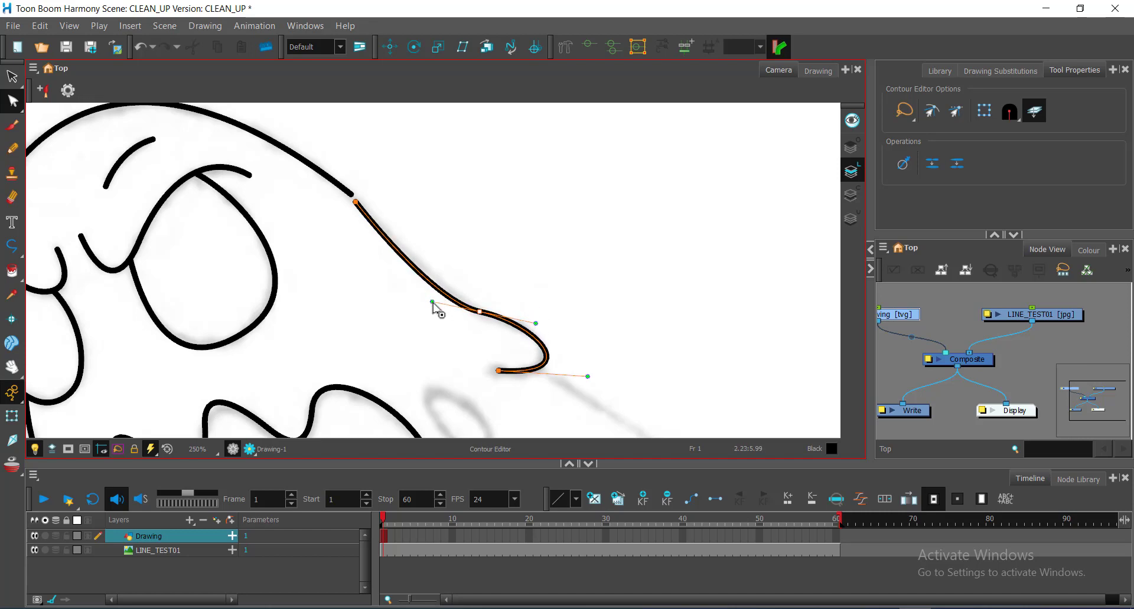
pyautogui.moveTo(434, 301); pyautogui.dragTo(437, 297)
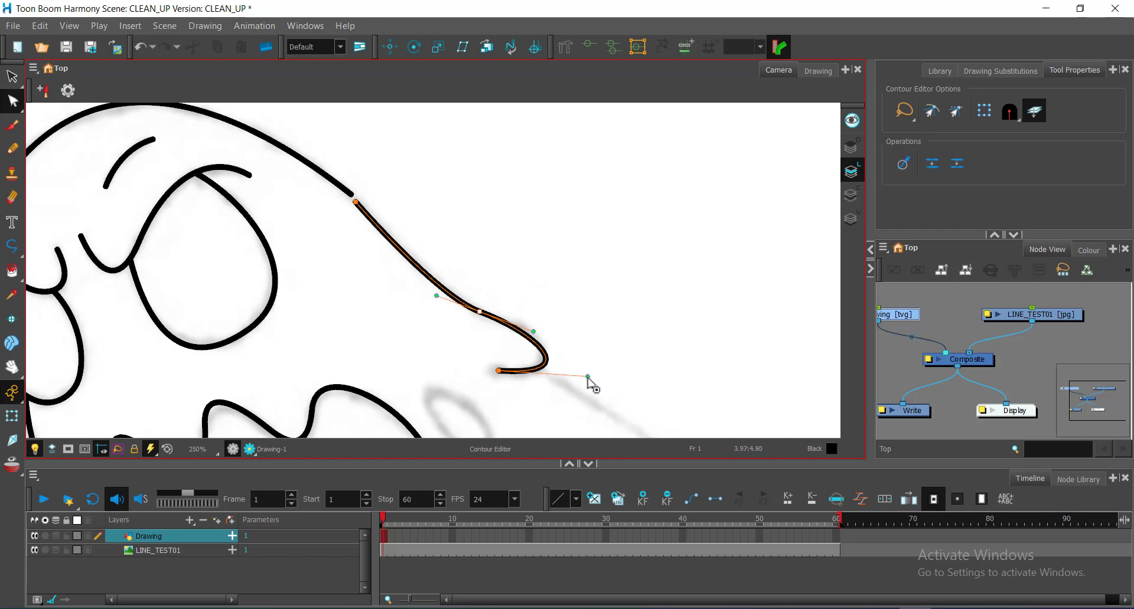
pyautogui.click(623, 277)
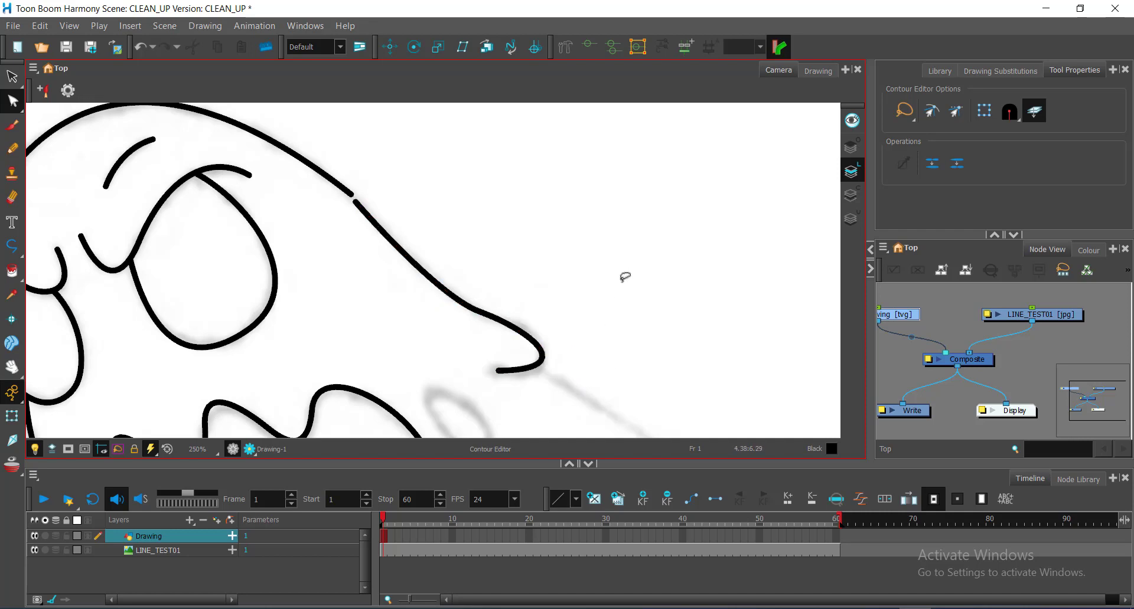
# Select the upper end point of the back-of-head line and turn on contour snapping for Contour Editor
pyautogui.hotkey('alt', 'z')
pyautogui.click(347, 190)
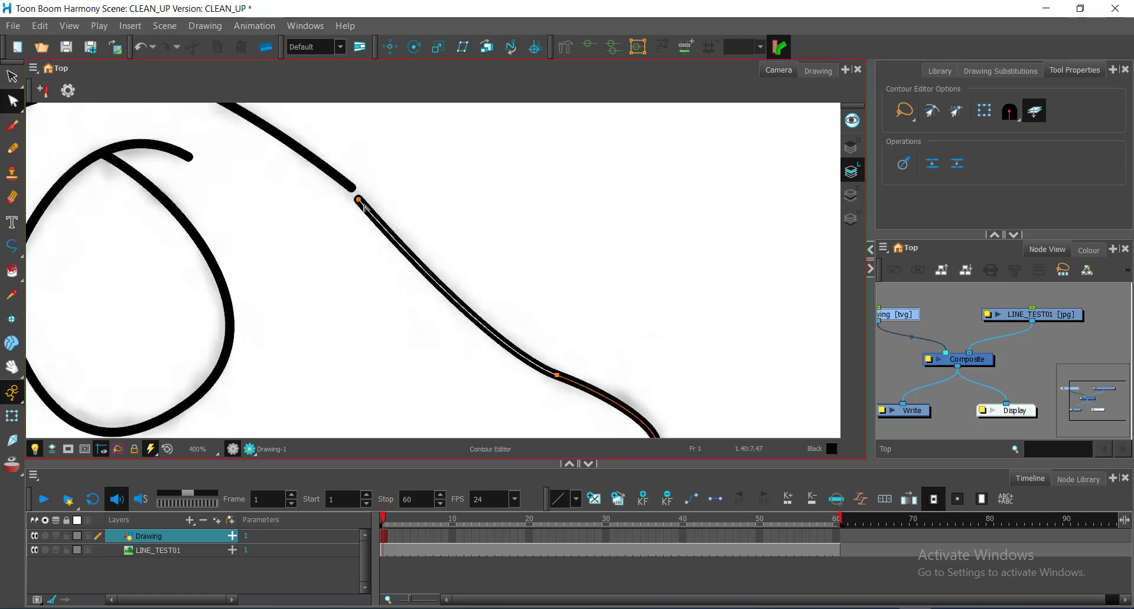
pyautogui.moveTo(394, 201); pyautogui.dragTo(475, 287)
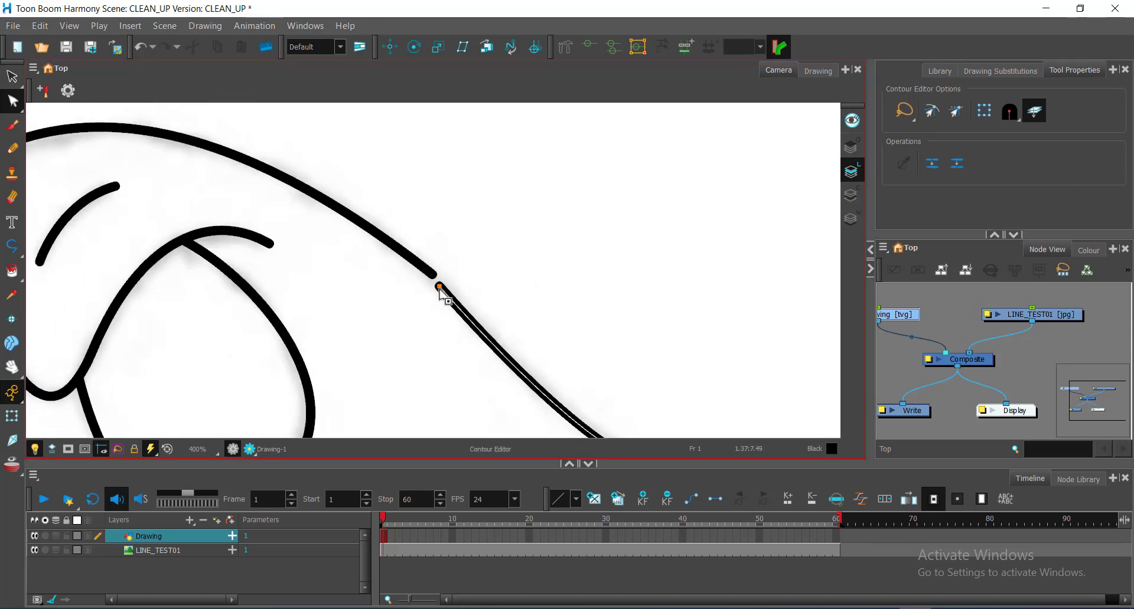
pyautogui.click(440, 288)
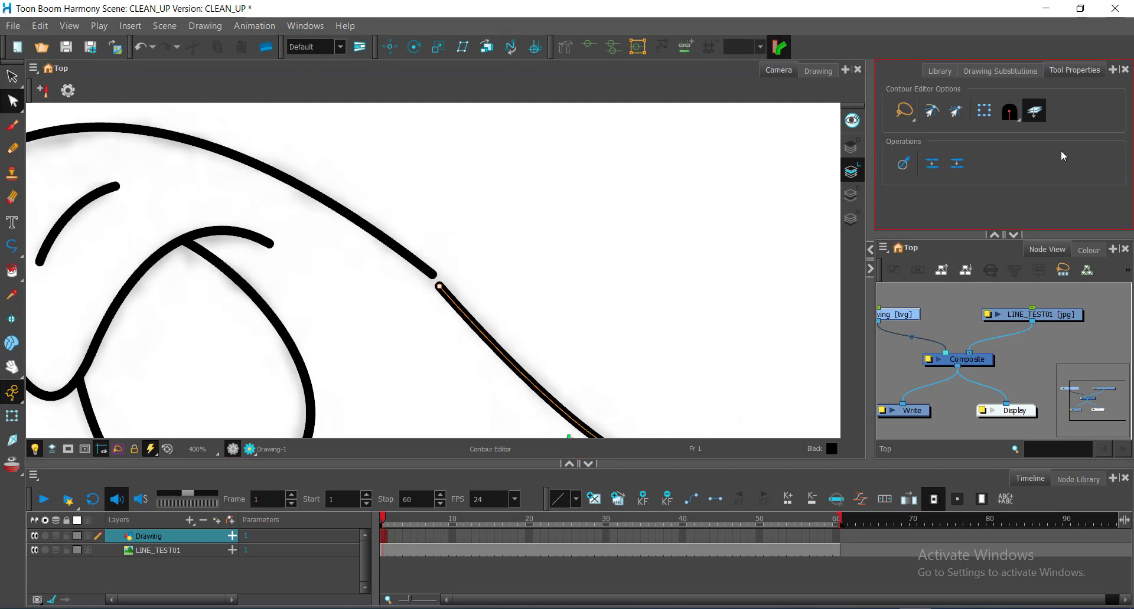
pyautogui.click(931, 117)
pyautogui.click(12, 100)
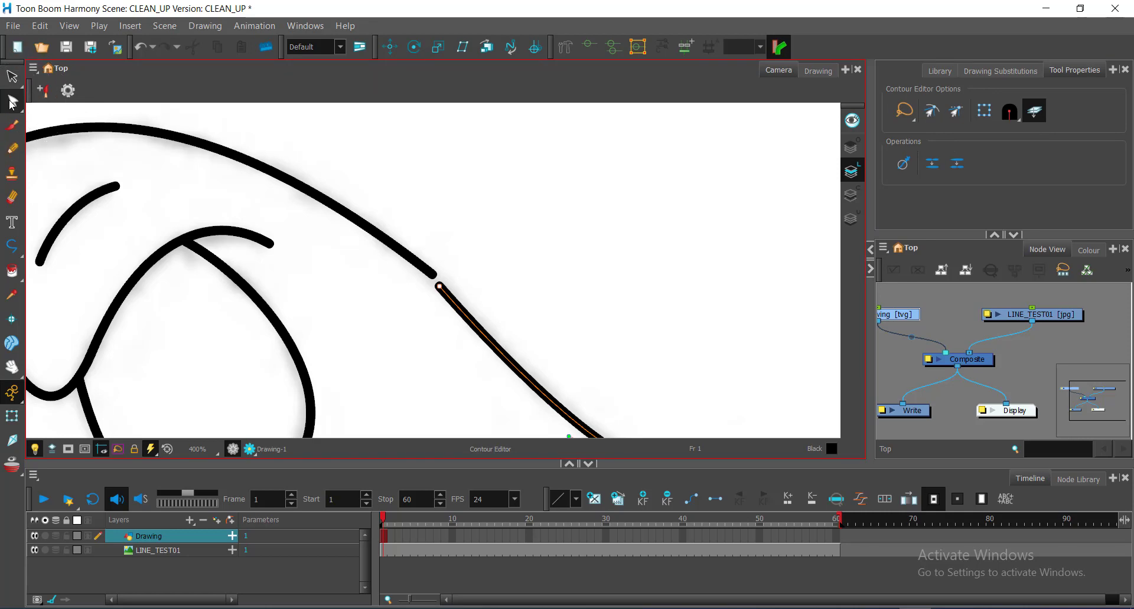
pyautogui.click(1082, 70)
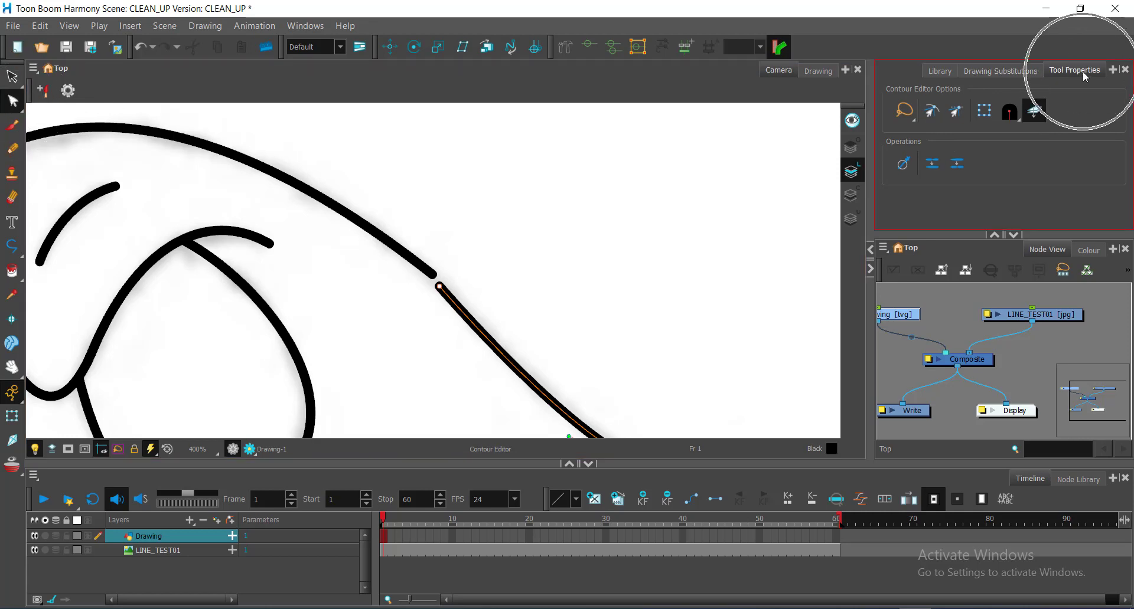
pyautogui.click(41, 82)
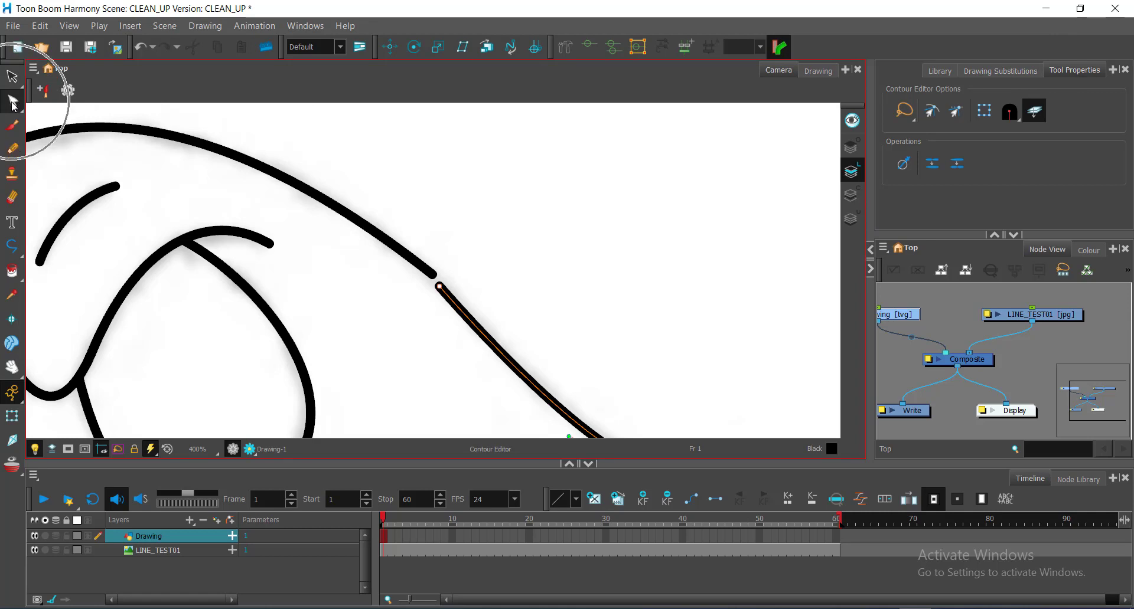
pyautogui.click(933, 109)
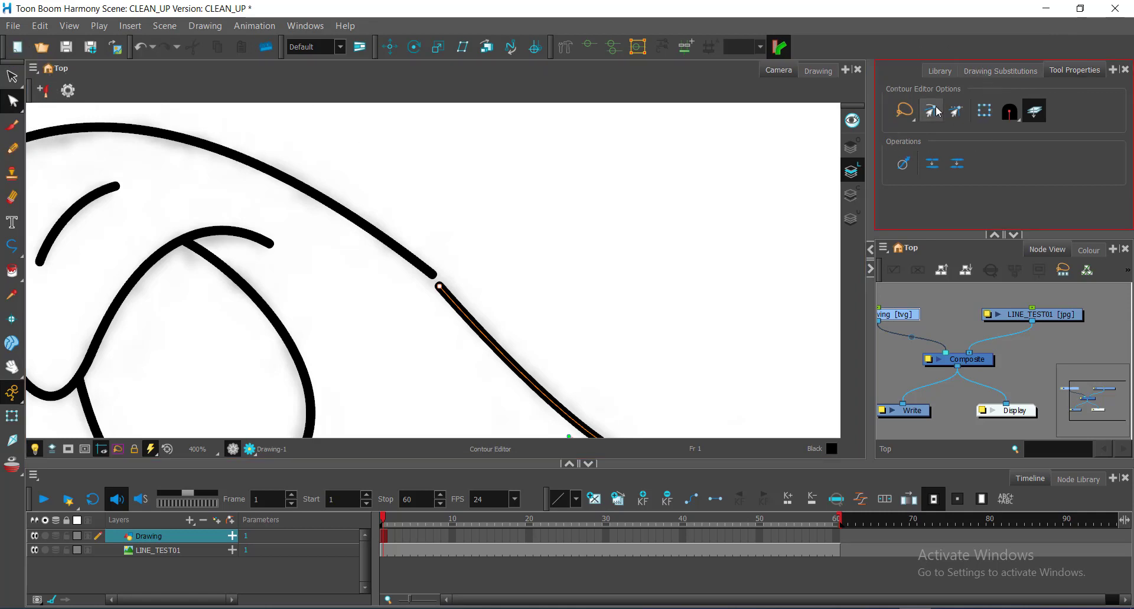
pyautogui.click(933, 112)
pyautogui.click(934, 110)
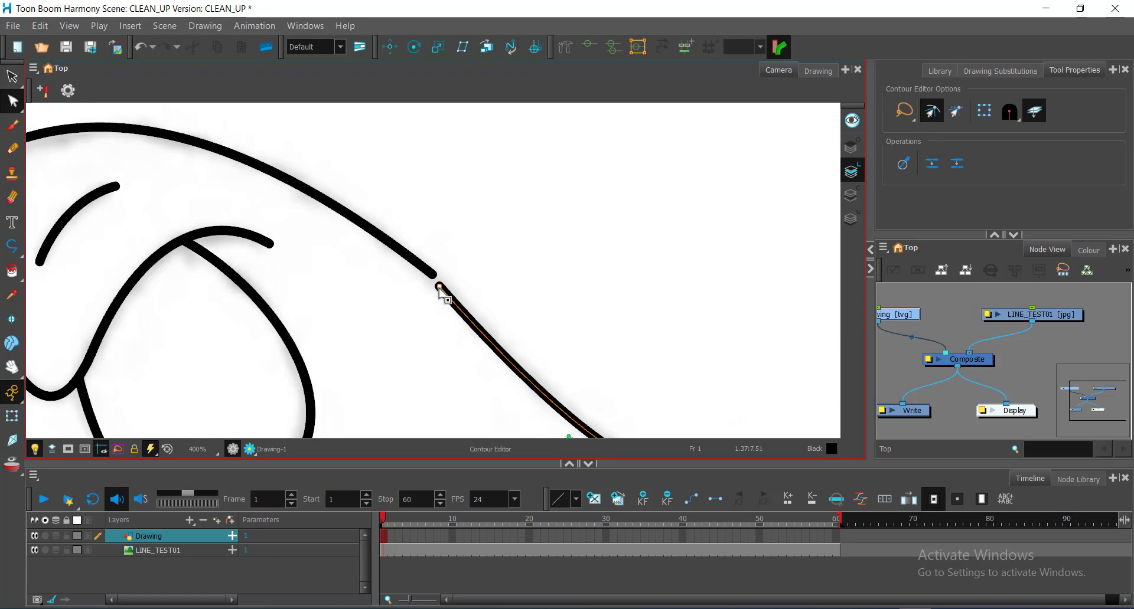
# Snap the upper end point of the back-of-head line onto the end of the head-top line
pyautogui.moveTo(438, 287); pyautogui.dragTo(433, 276)
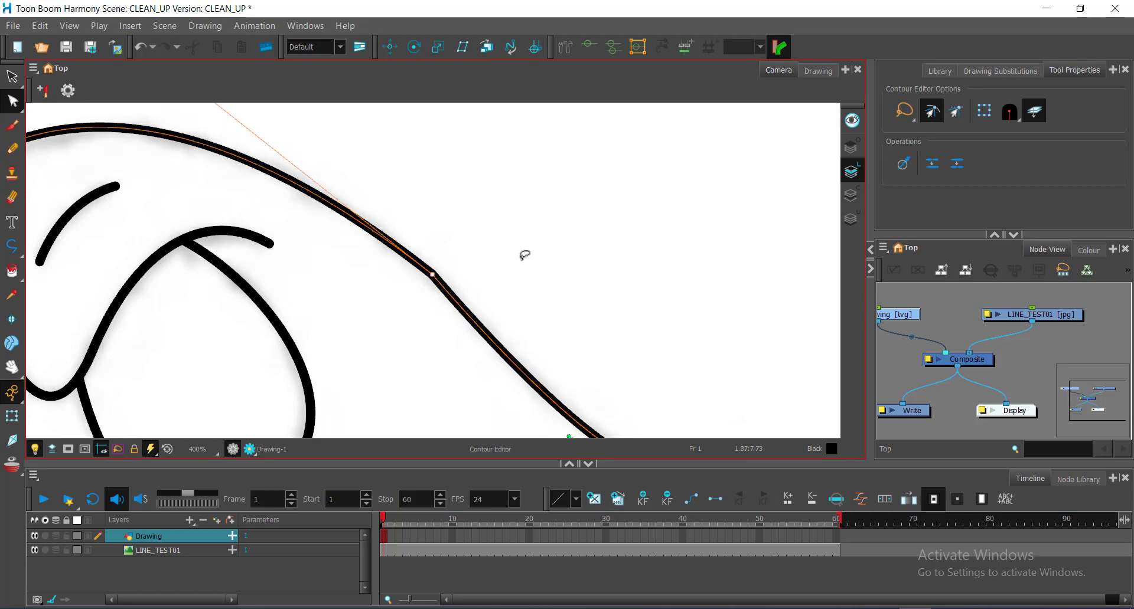
pyautogui.scroll(-1, 466, 267)
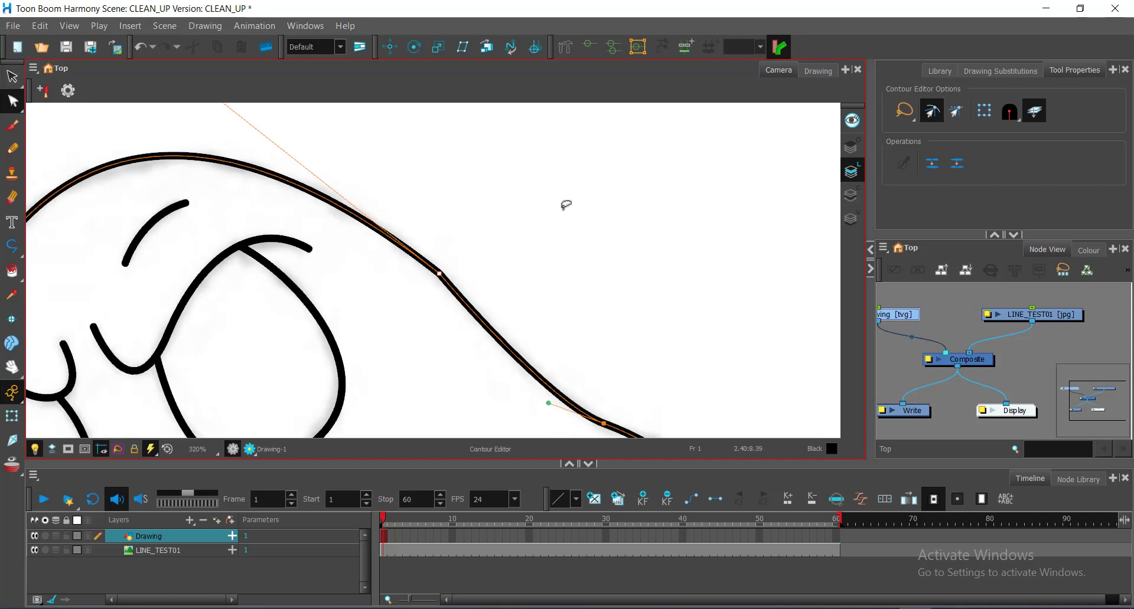
pyautogui.click(566, 205)
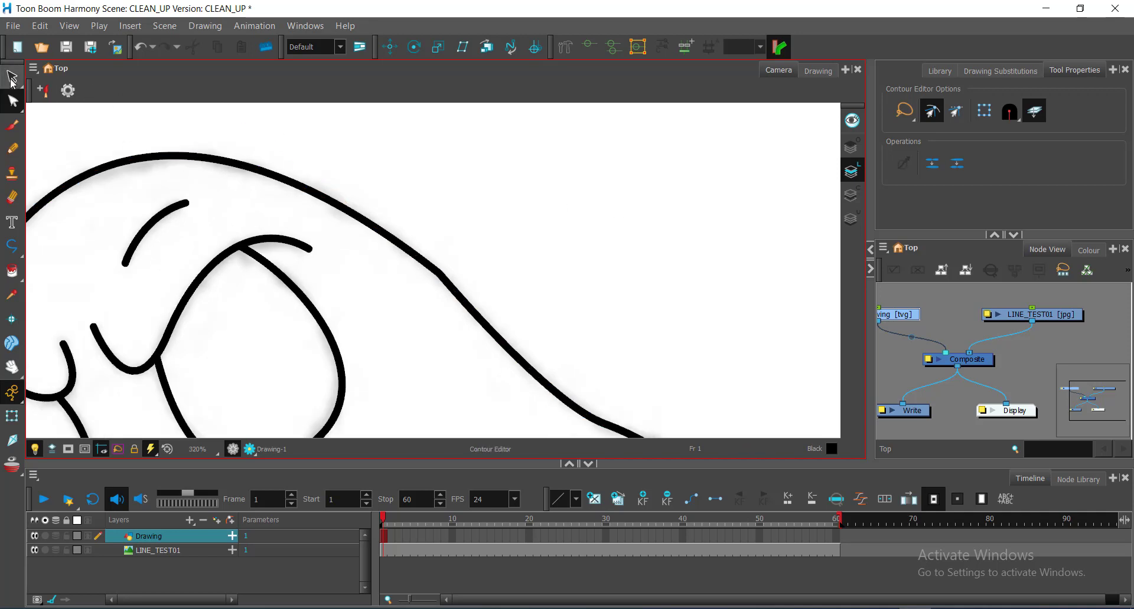
# Select the head-top and back-of-head lines together and combine them with Merge Pencil Lines
pyautogui.click(11, 76)
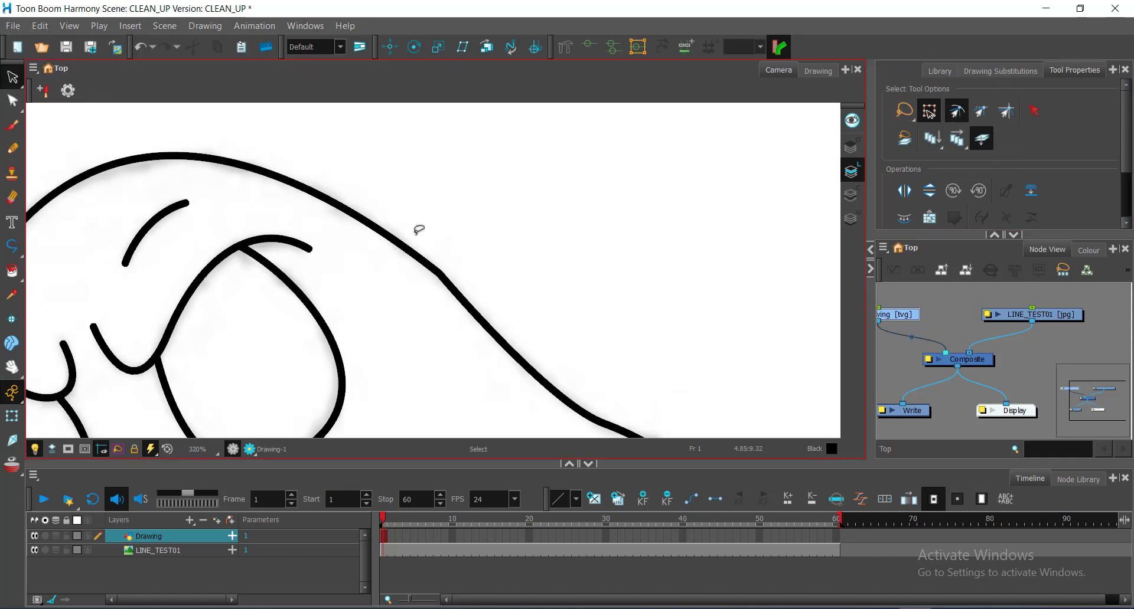
pyautogui.moveTo(489, 273)
pyautogui.mouseDown()
pyautogui.moveTo(471, 251)
pyautogui.moveTo(447, 247)
pyautogui.moveTo(417, 263)
pyautogui.moveTo(420, 287)
pyautogui.moveTo(490, 270)
pyautogui.mouseUp()
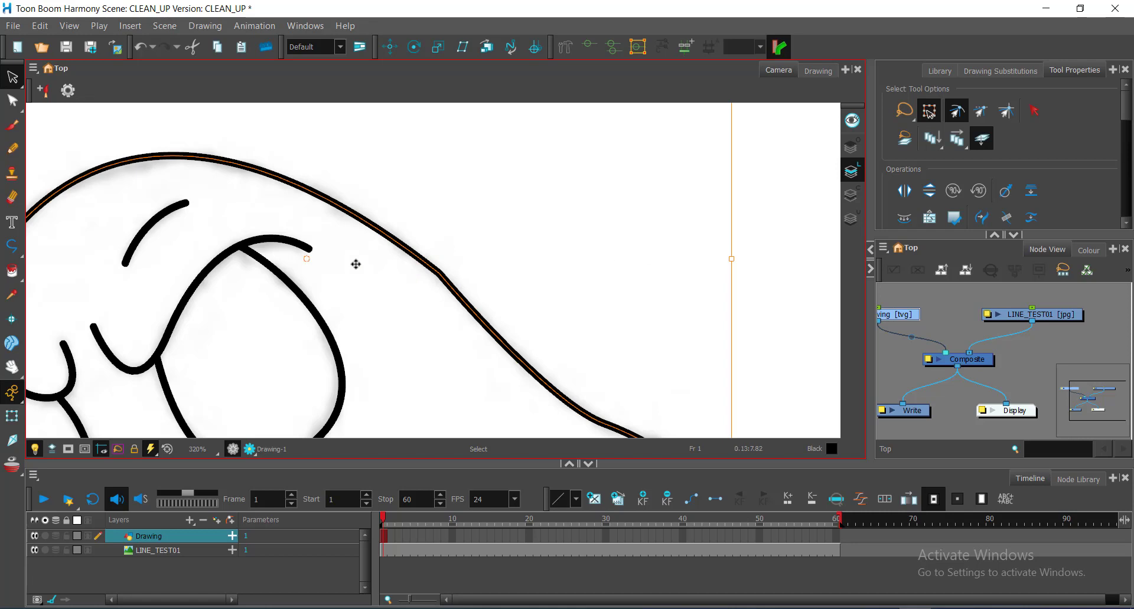
pyautogui.click(790, 294)
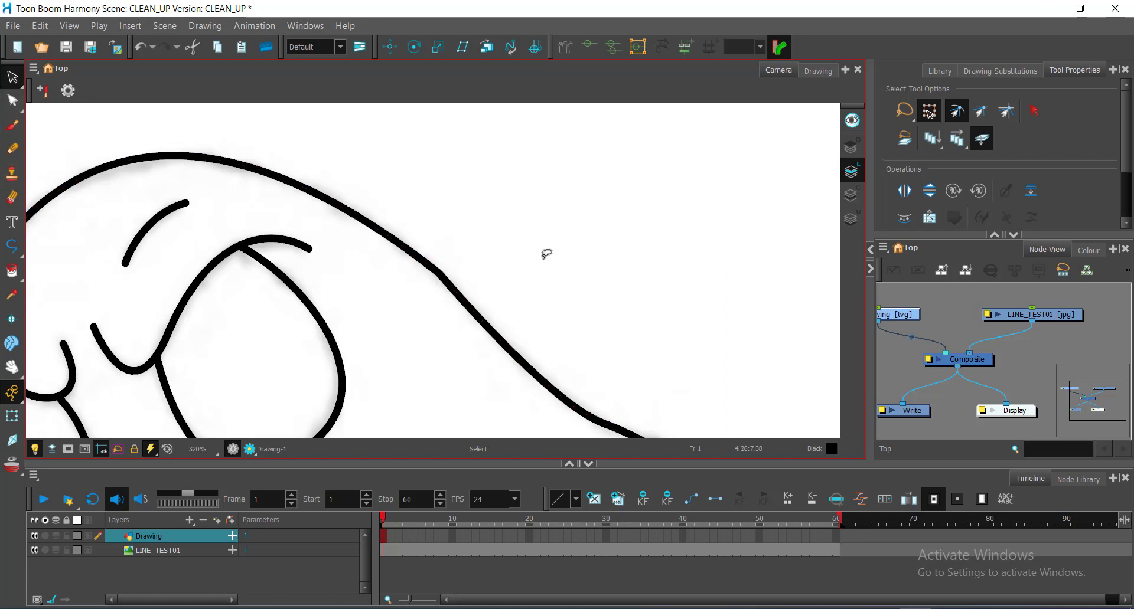
pyautogui.moveTo(483, 244)
pyautogui.mouseDown()
pyautogui.moveTo(481, 233)
pyautogui.moveTo(494, 236)
pyautogui.mouseUp()
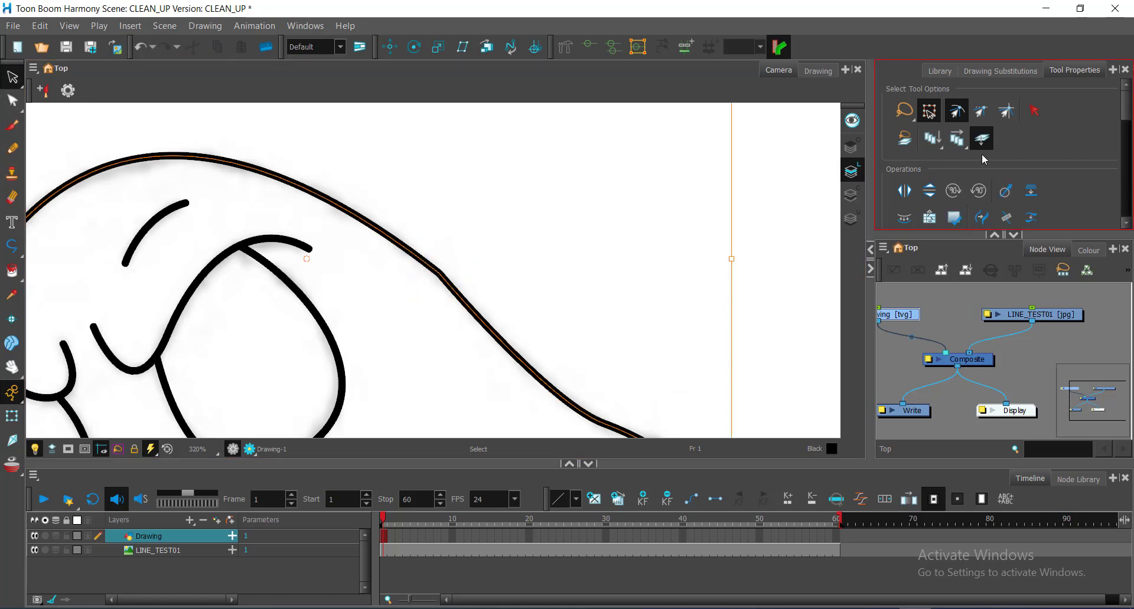
pyautogui.click(1006, 217)
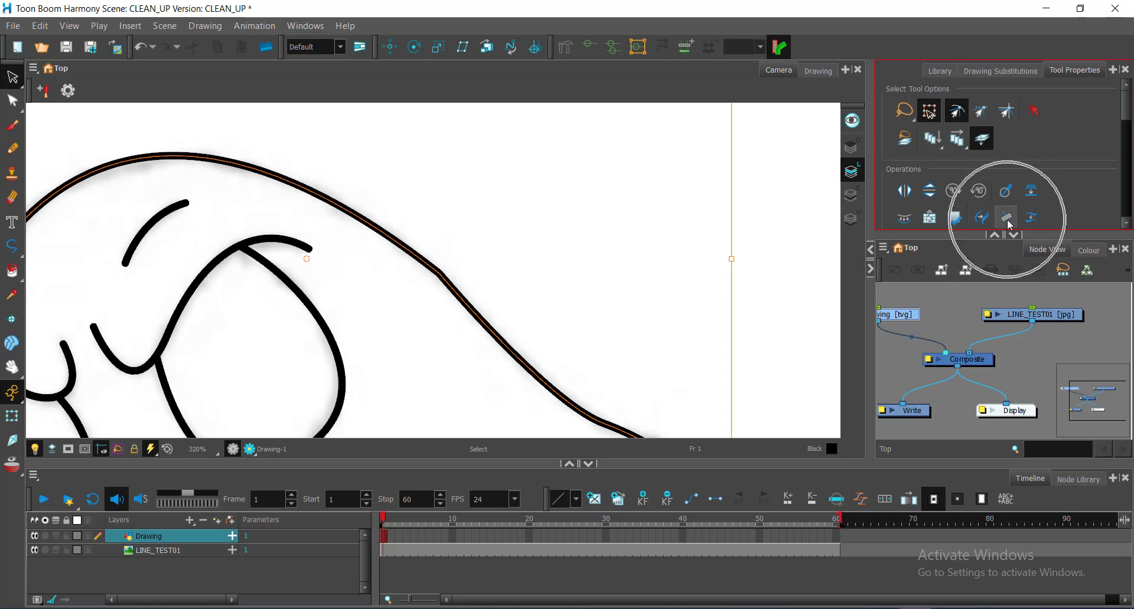
pyautogui.scroll(-1, 980, 200)
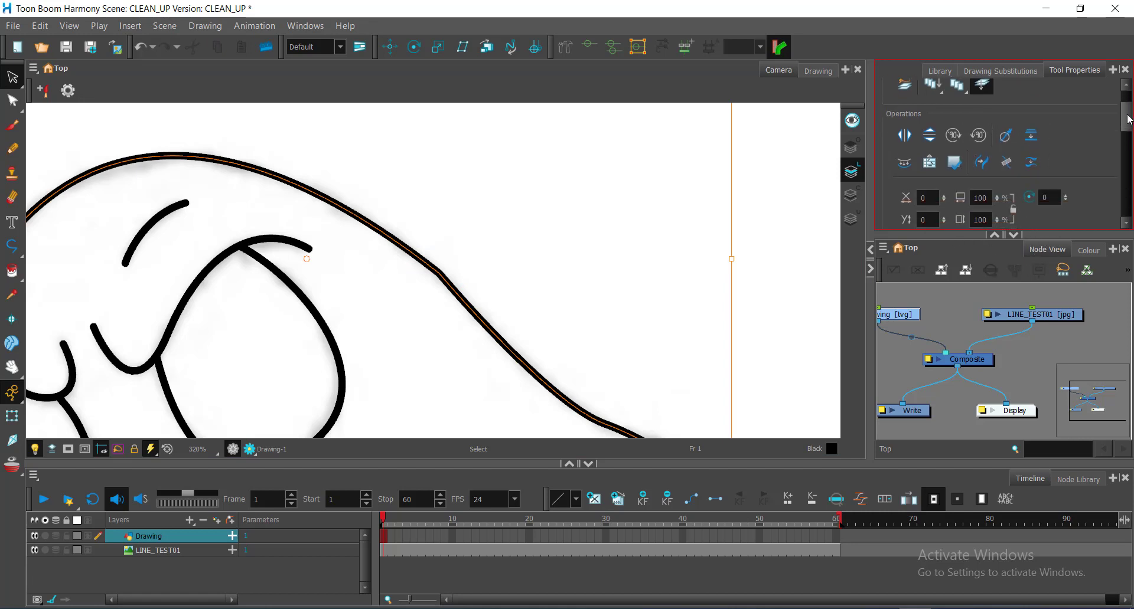
pyautogui.click(1007, 164)
pyautogui.click(1008, 167)
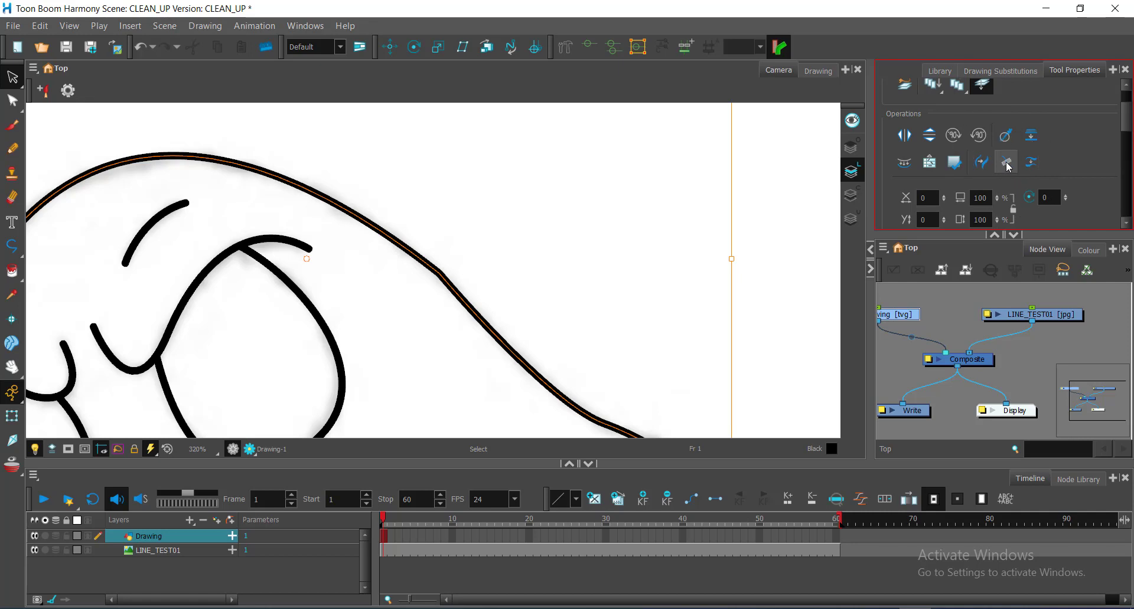
pyautogui.click(1006, 163)
pyautogui.click(1006, 167)
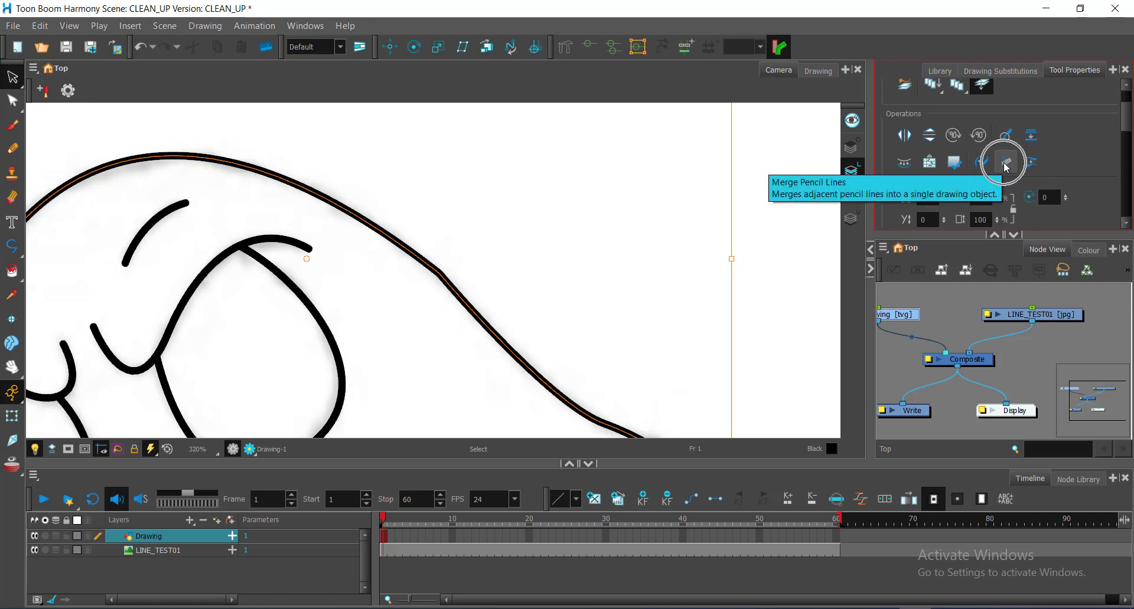
pyautogui.click(1006, 167)
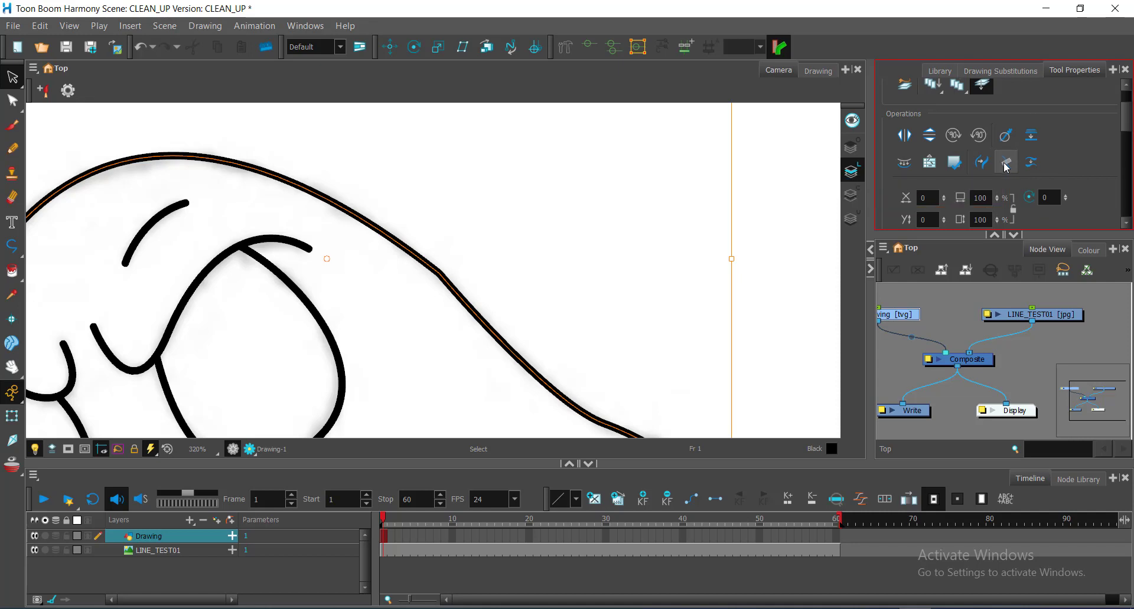
pyautogui.click(798, 215)
pyautogui.moveTo(573, 284); pyautogui.dragTo(478, 382)
pyautogui.press('ctrl')
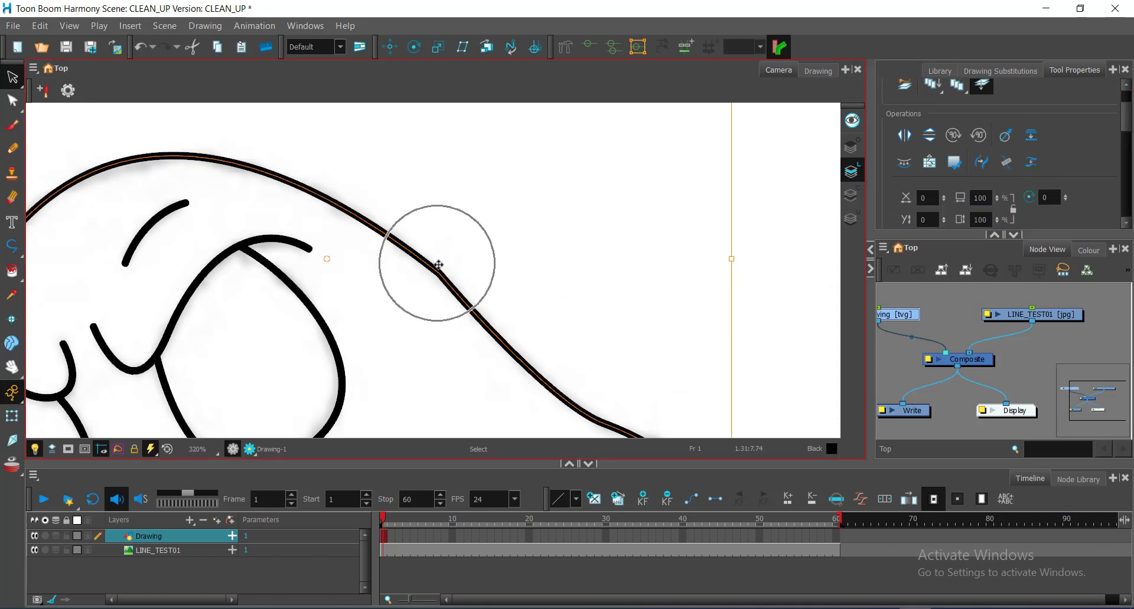
# Try moving the joint point of the merged head line outward with Contour Editor, and undo the move
pyautogui.click(13, 101)
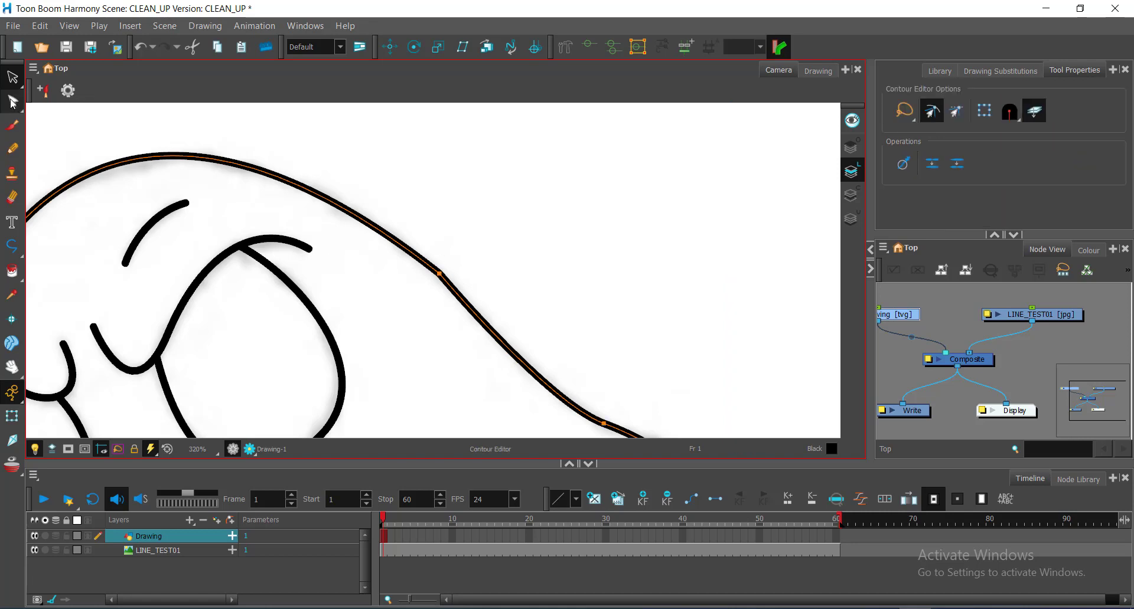
pyautogui.press('ctrl')
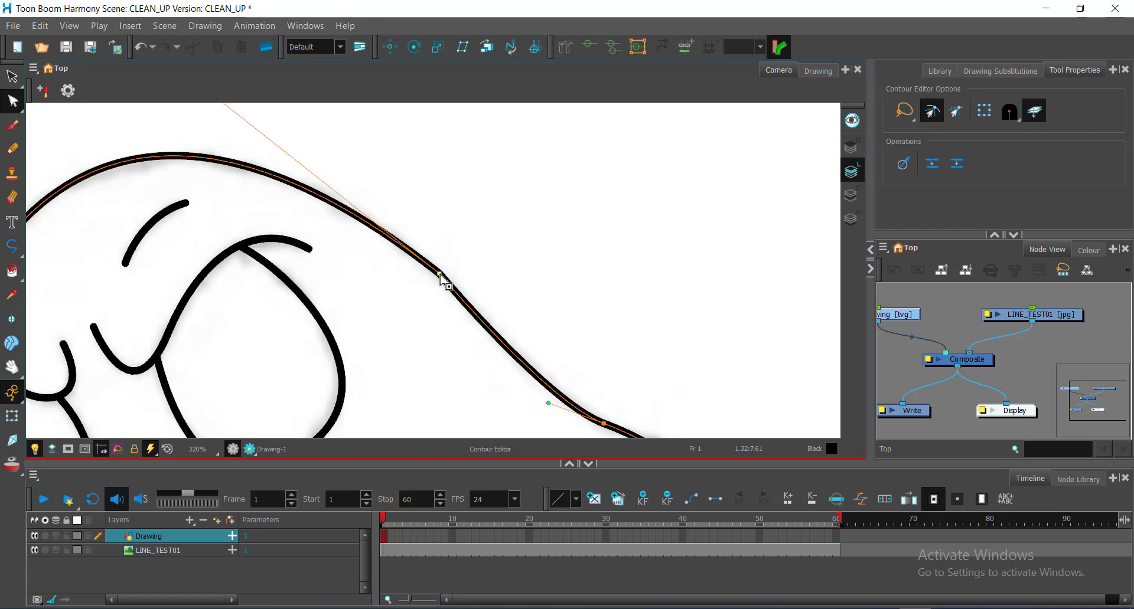
pyautogui.moveTo(441, 276); pyautogui.dragTo(501, 244)
pyautogui.hotkey('ctrl', 'z')
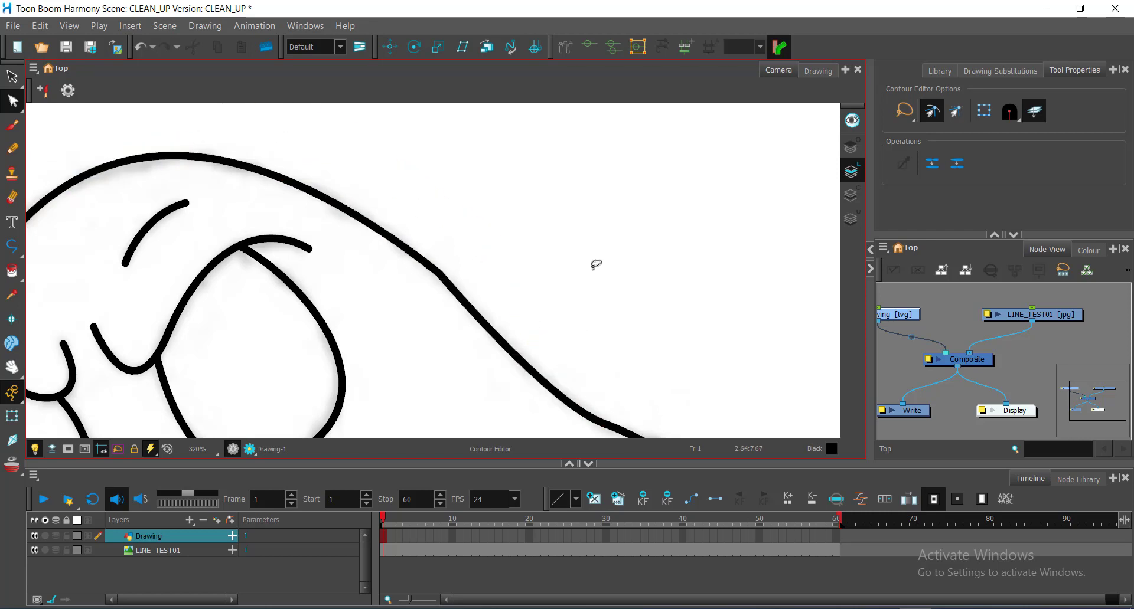
# Try deleting the joint point between the head top and the back of the head, and undo it
pyautogui.moveTo(430, 258)
pyautogui.mouseDown()
pyautogui.moveTo(429, 289)
pyautogui.moveTo(456, 265)
pyautogui.mouseUp()
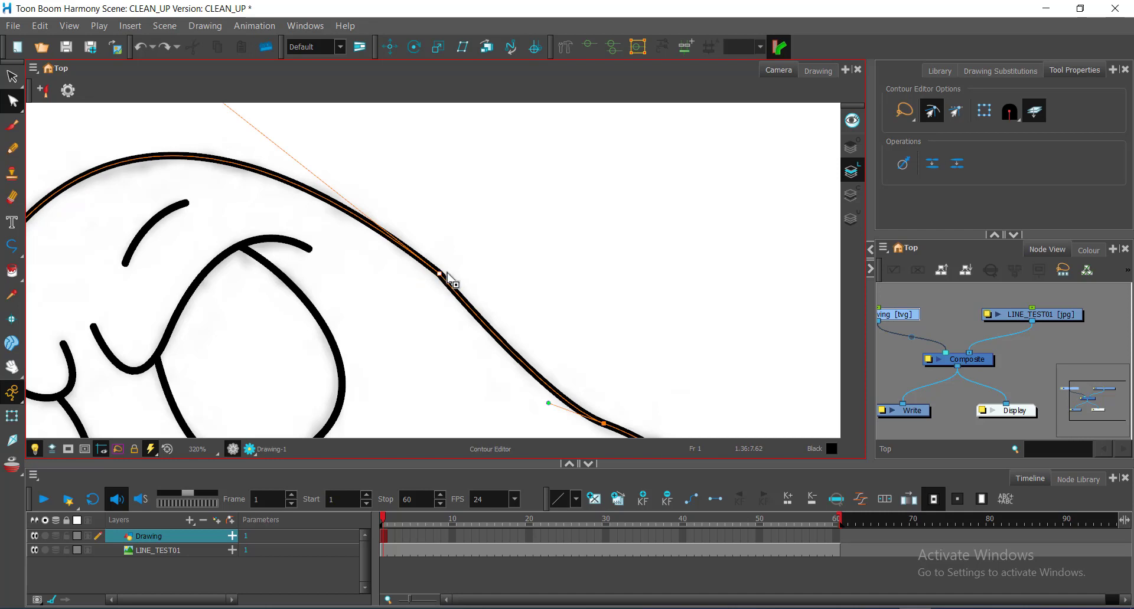
pyautogui.press('Delete')
pyautogui.hotkey('ctrl', 'z')
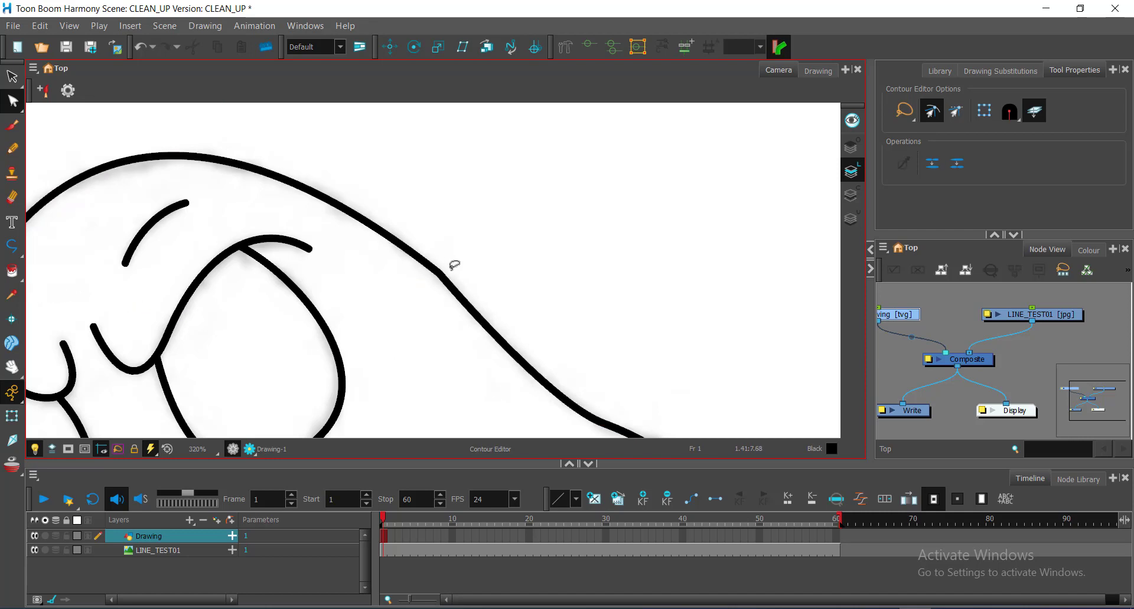
# Try smoothing the head line's joint by pulling out new handles, check the whole curve, and undo the change
pyautogui.moveTo(430, 283); pyautogui.dragTo(514, 353)
pyautogui.press('space')
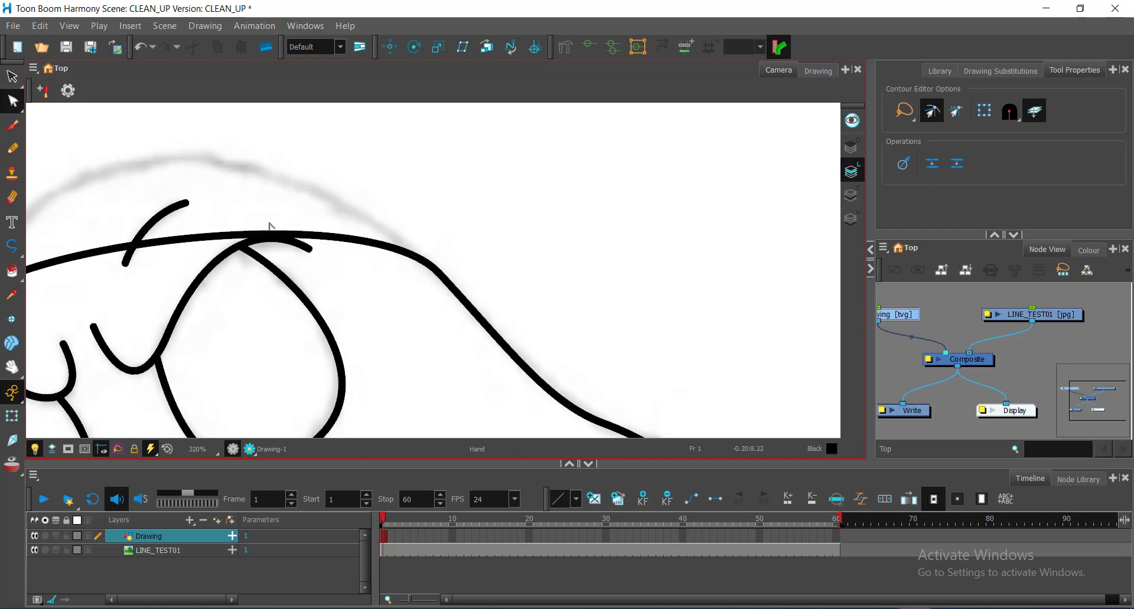
pyautogui.moveTo(269, 225); pyautogui.dragTo(507, 243)
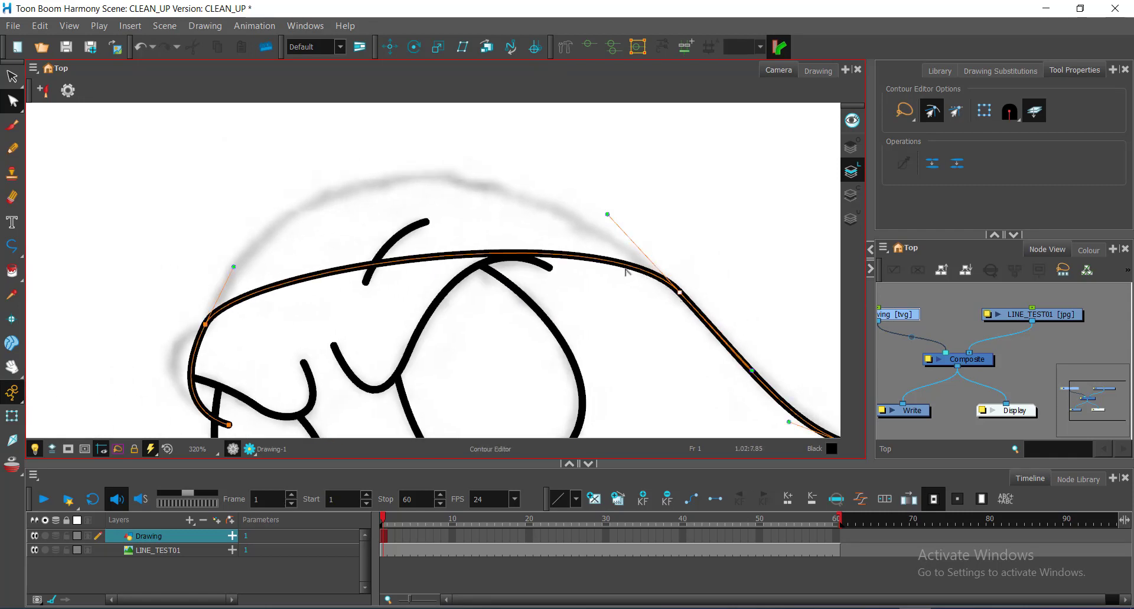
pyautogui.hotkey('ctrl', 'z')
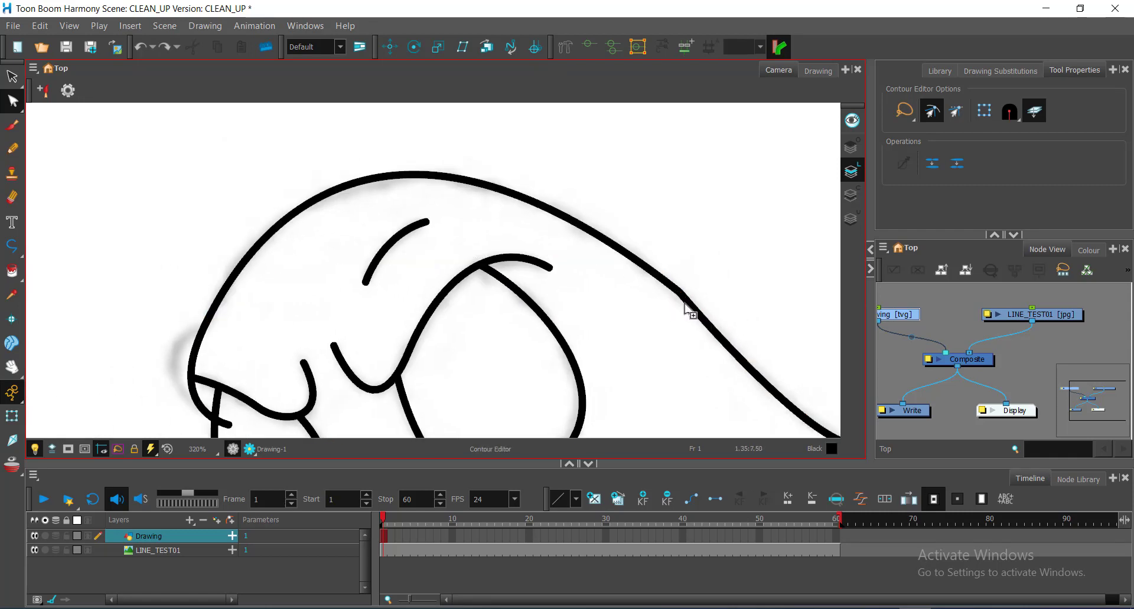
# Smooth the merged head line's joint by pulling out its handles, and add a point on the head top shaped to follow the sketch
pyautogui.click(709, 285)
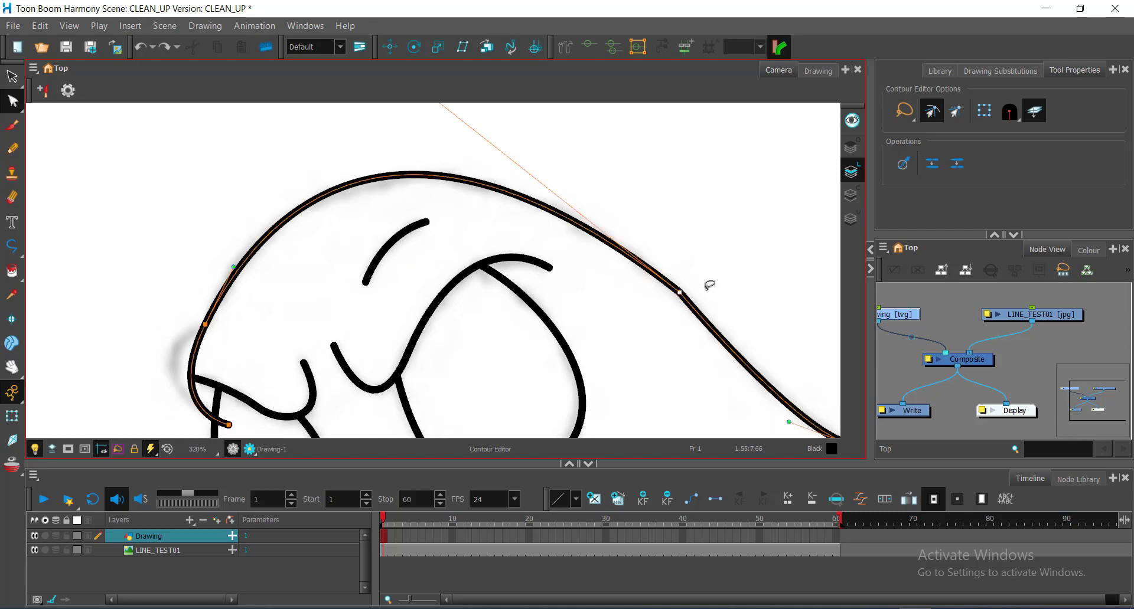
pyautogui.scroll(-1, 707, 285)
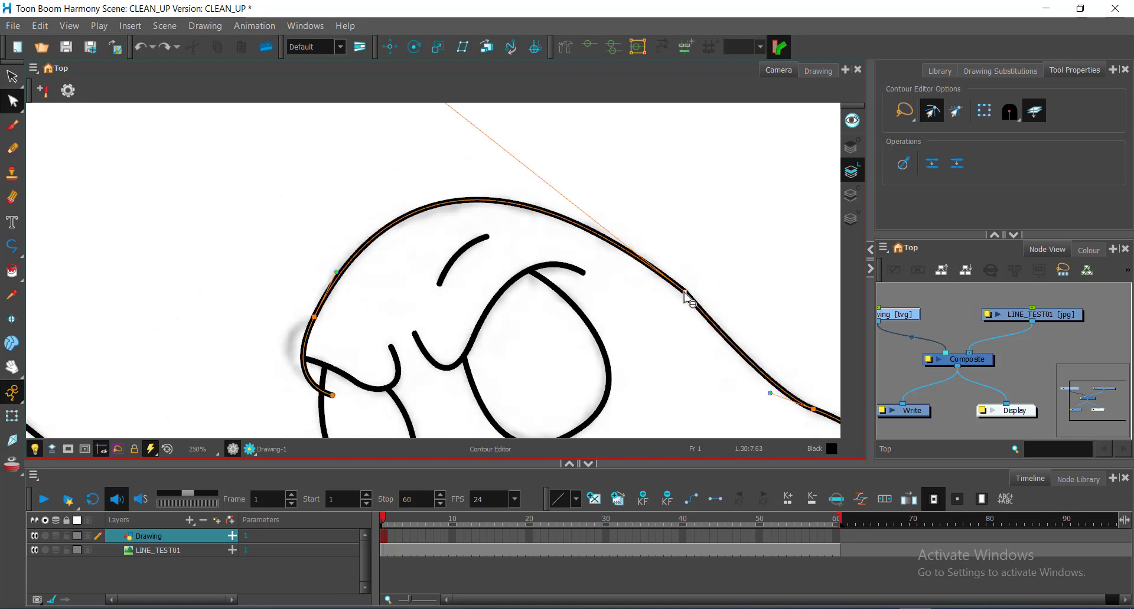
pyautogui.moveTo(685, 295)
pyautogui.mouseDown()
pyautogui.moveTo(754, 384)
pyautogui.moveTo(766, 383)
pyautogui.mouseUp()
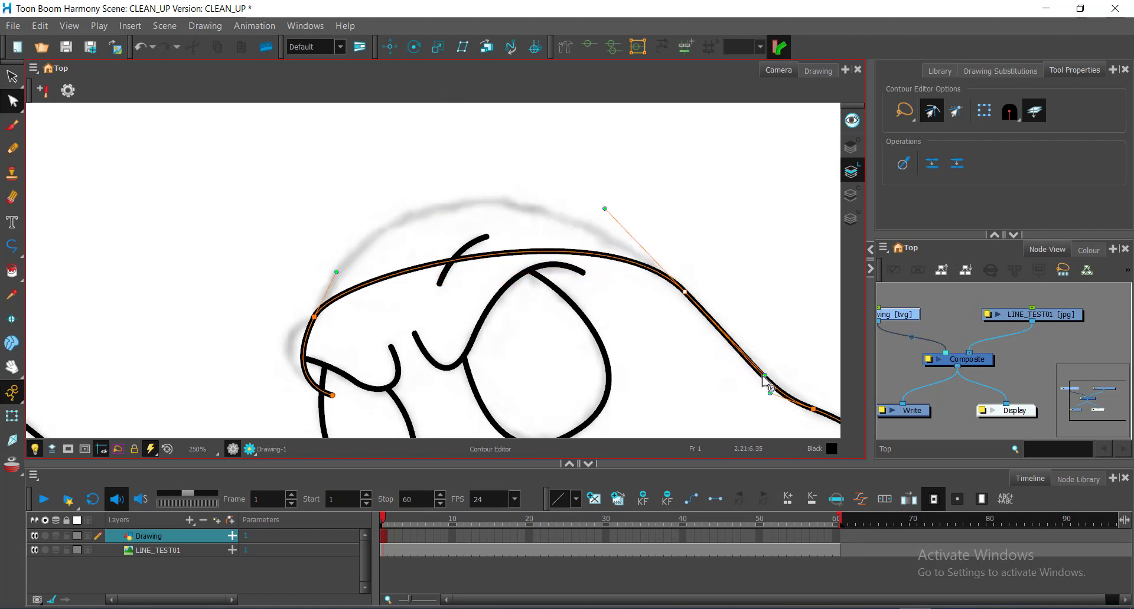
pyautogui.keyDown('ctrl'); pyautogui.click(482, 257); pyautogui.keyUp('ctrl')
pyautogui.moveTo(482, 258); pyautogui.dragTo(458, 203)
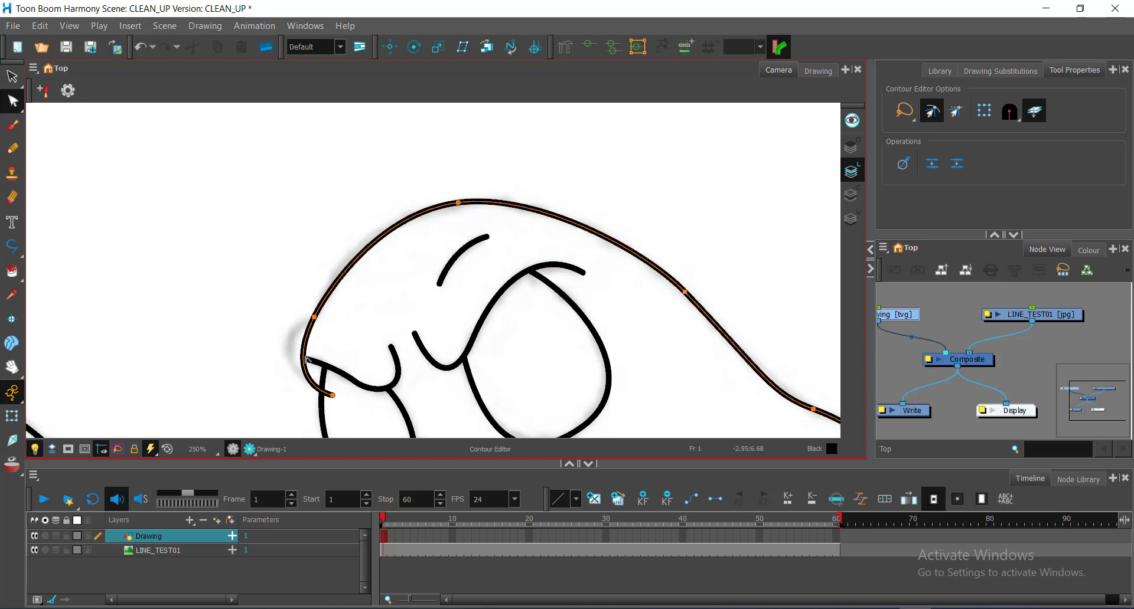
# Add a point on the front of the head line and pull it outward to follow the brow bump in the sketch
pyautogui.moveTo(324, 324); pyautogui.dragTo(425, 268)
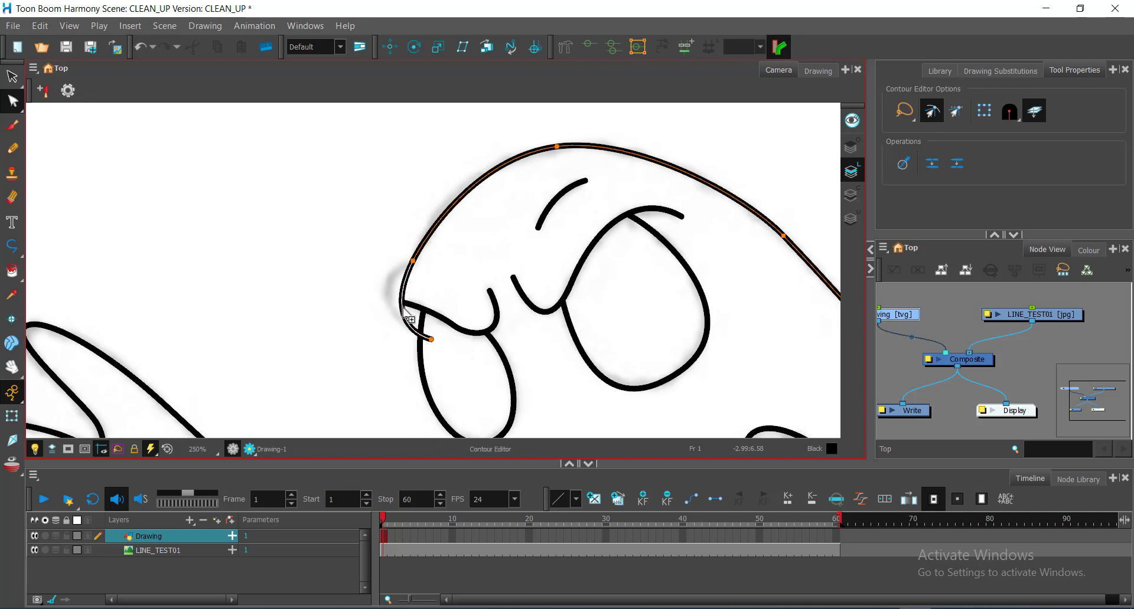
pyautogui.moveTo(403, 307)
pyautogui.mouseDown()
pyautogui.moveTo(384, 292)
pyautogui.moveTo(390, 272)
pyautogui.moveTo(385, 314)
pyautogui.mouseUp()
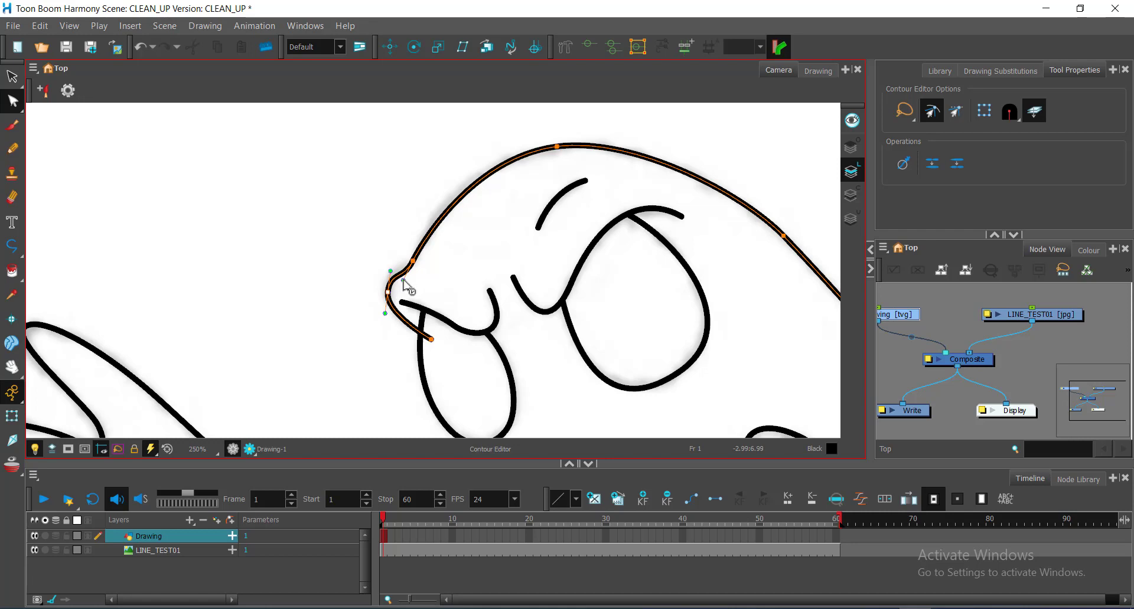
pyautogui.click(398, 276)
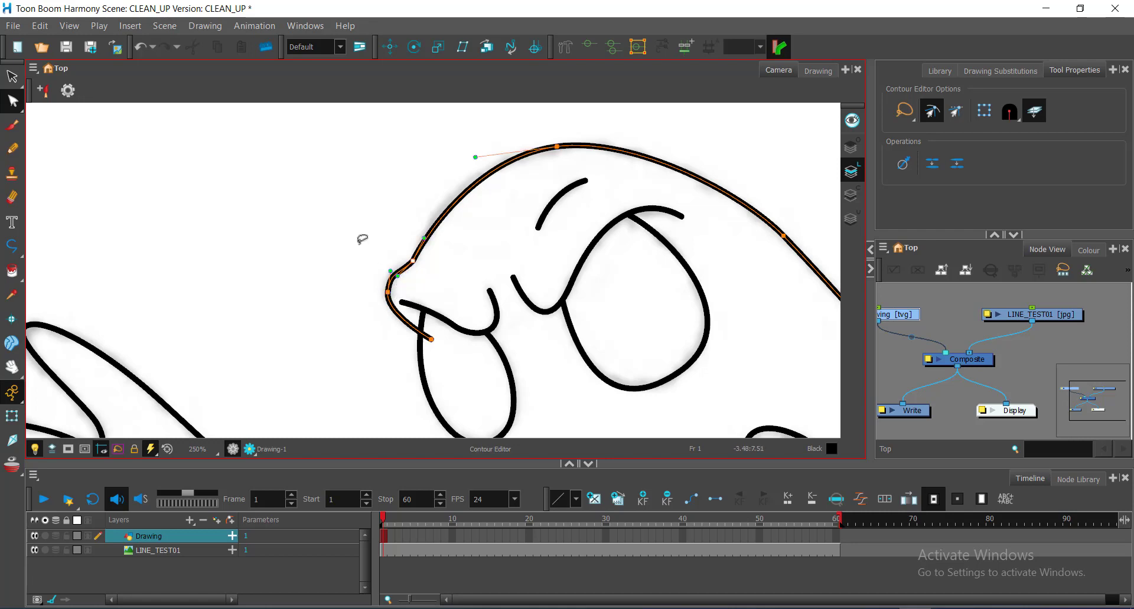
pyautogui.scroll(3, 402, 277)
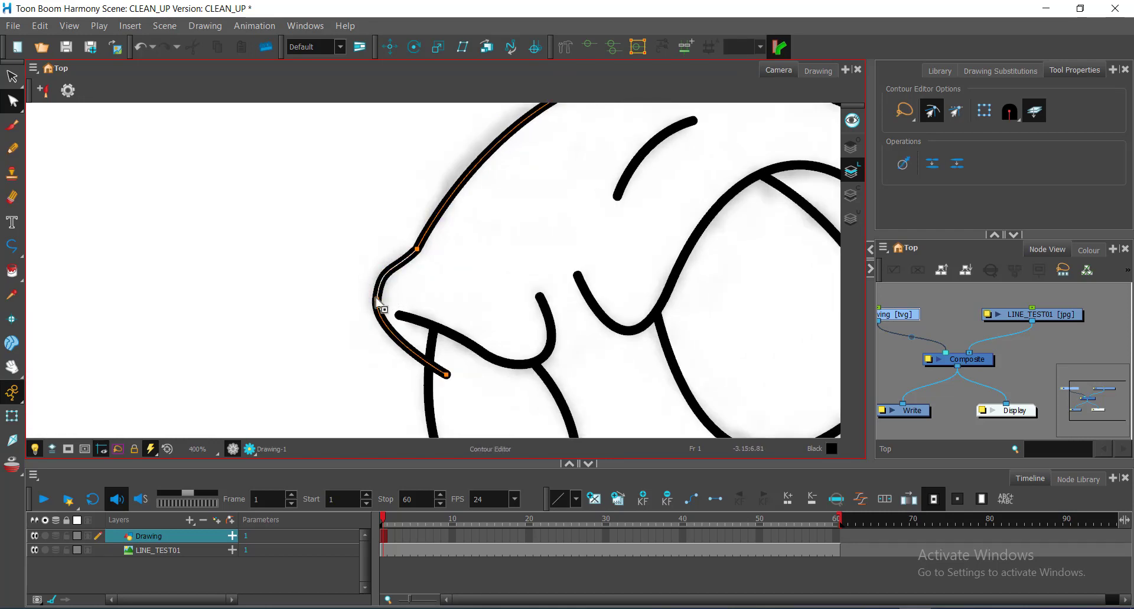
pyautogui.moveTo(382, 268)
pyautogui.mouseDown()
pyautogui.moveTo(406, 282)
pyautogui.moveTo(396, 266)
pyautogui.mouseUp()
pyautogui.click(397, 270)
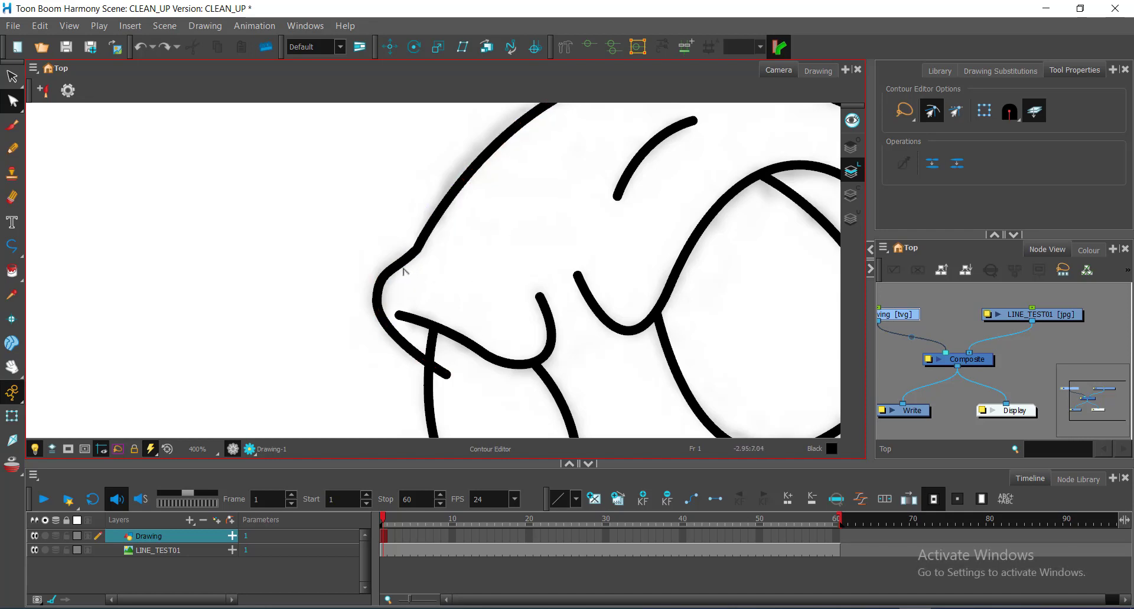
# Adjust the handles around the brow bump so it curves roundly up to the corner with the head top
pyautogui.click(428, 223)
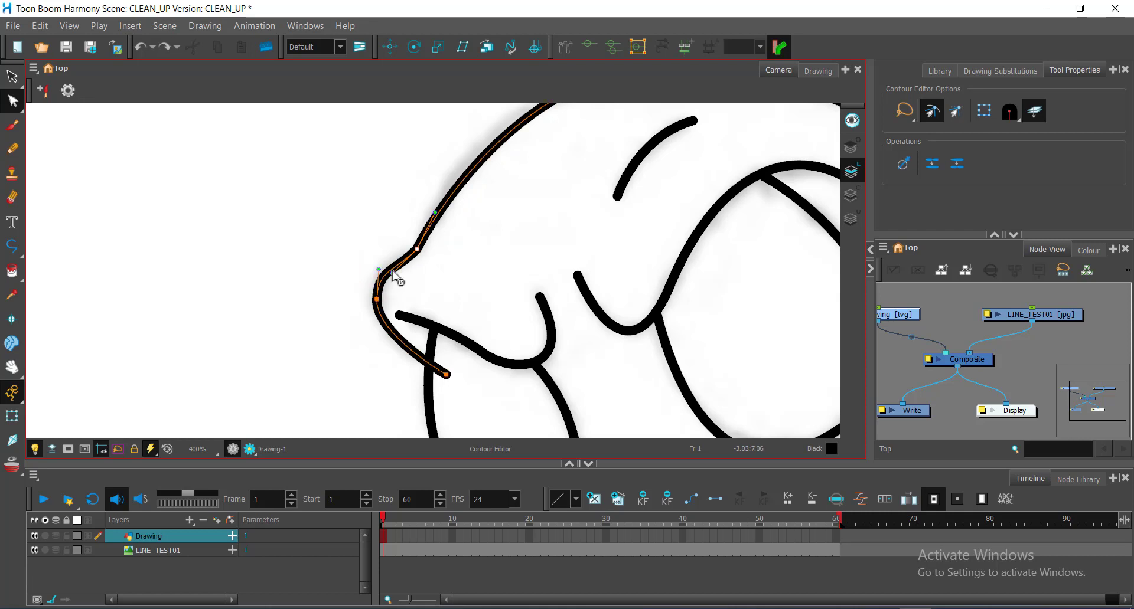
pyautogui.moveTo(384, 261); pyautogui.dragTo(384, 259)
pyautogui.click(377, 300)
pyautogui.moveTo(376, 274); pyautogui.dragTo(379, 277)
pyautogui.click(446, 287)
# Cut off the head line's overshooting end inside the small eye with the Cutter
pyautogui.scroll(-6, 460, 283)
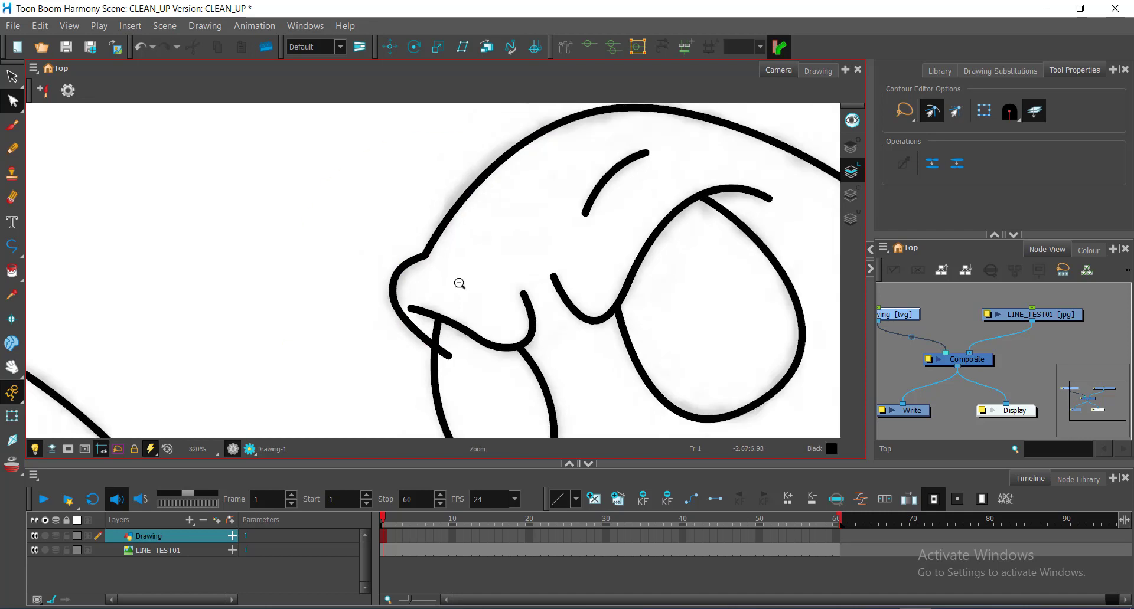
pyautogui.hotkey('alt', 'space')
pyautogui.scroll(3, 523, 299)
pyautogui.scroll(1, 418, 331)
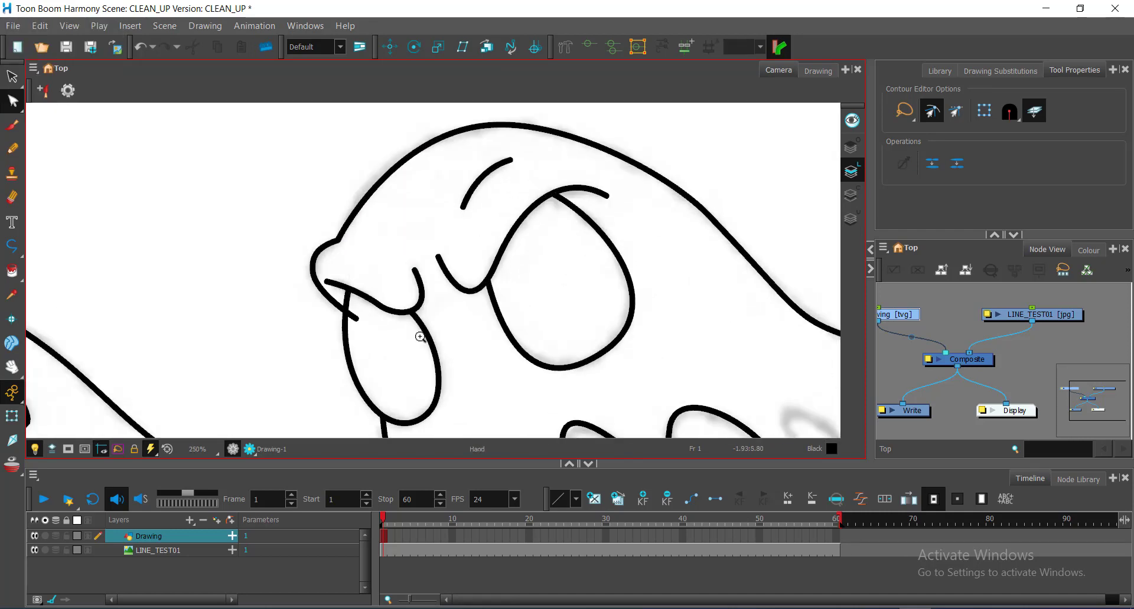
pyautogui.scroll(1, 460, 293)
pyautogui.scroll(1, 438, 286)
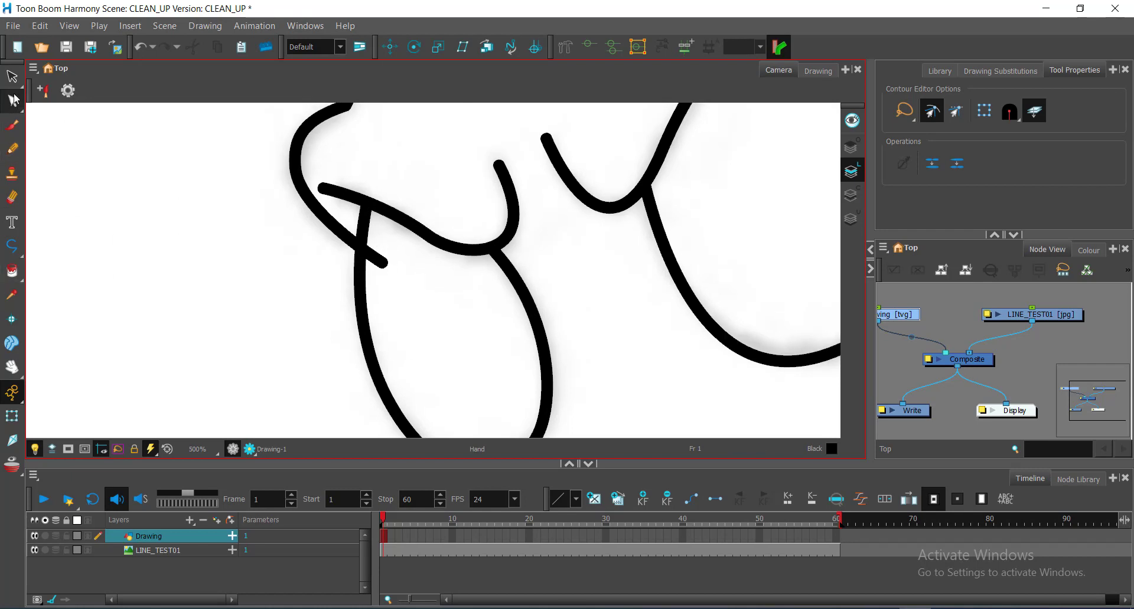
pyautogui.click(11, 76)
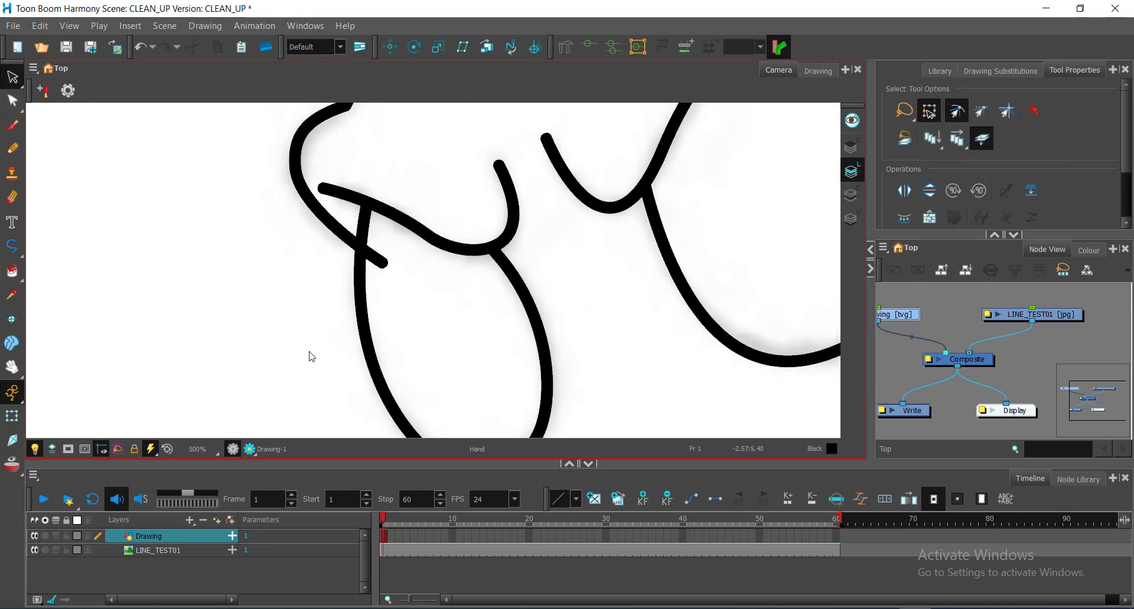
pyautogui.click(11, 246)
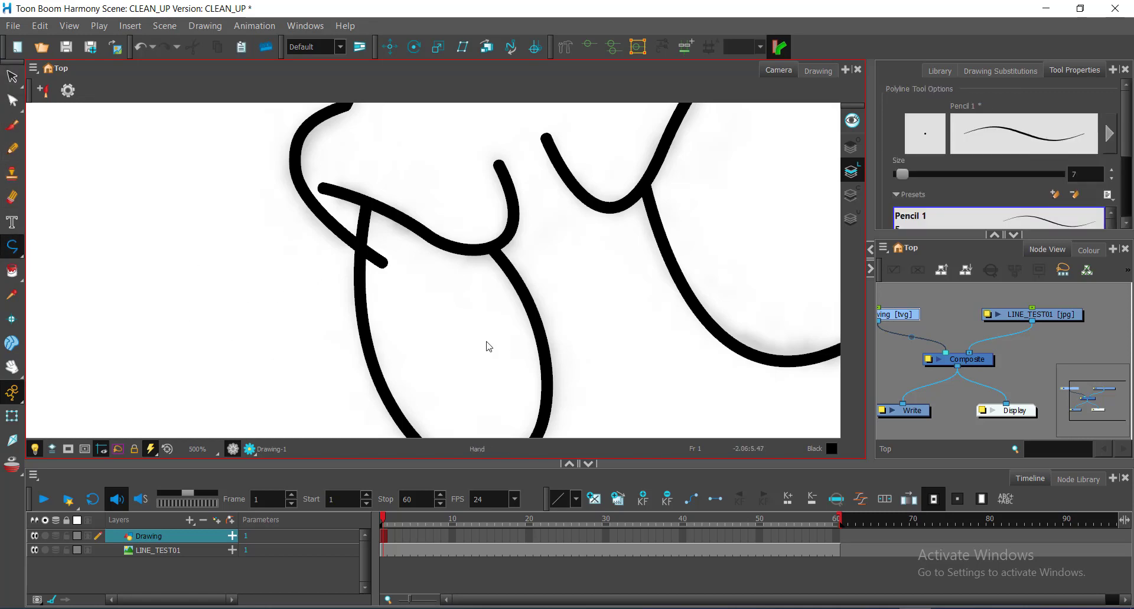
pyautogui.moveTo(263, 335); pyautogui.dragTo(301, 305)
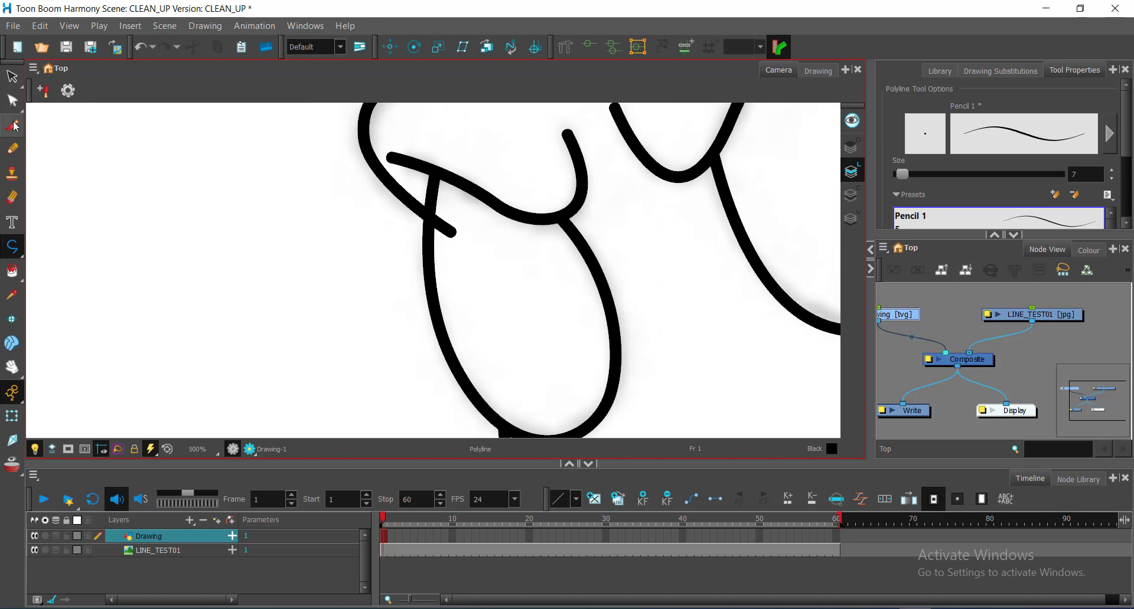
pyautogui.click(13, 102)
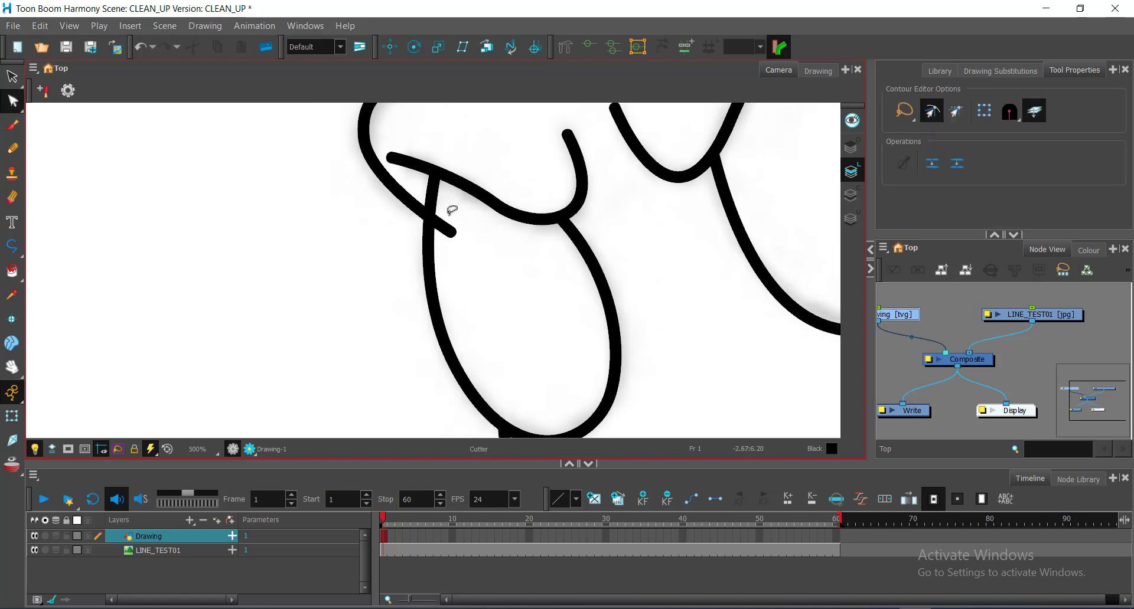
pyautogui.moveTo(449, 214); pyautogui.dragTo(448, 267)
# Trace the small oval spot beside the mouth corner, below the back of the head, as a closed polyline
pyautogui.scroll(-5, 660, 265)
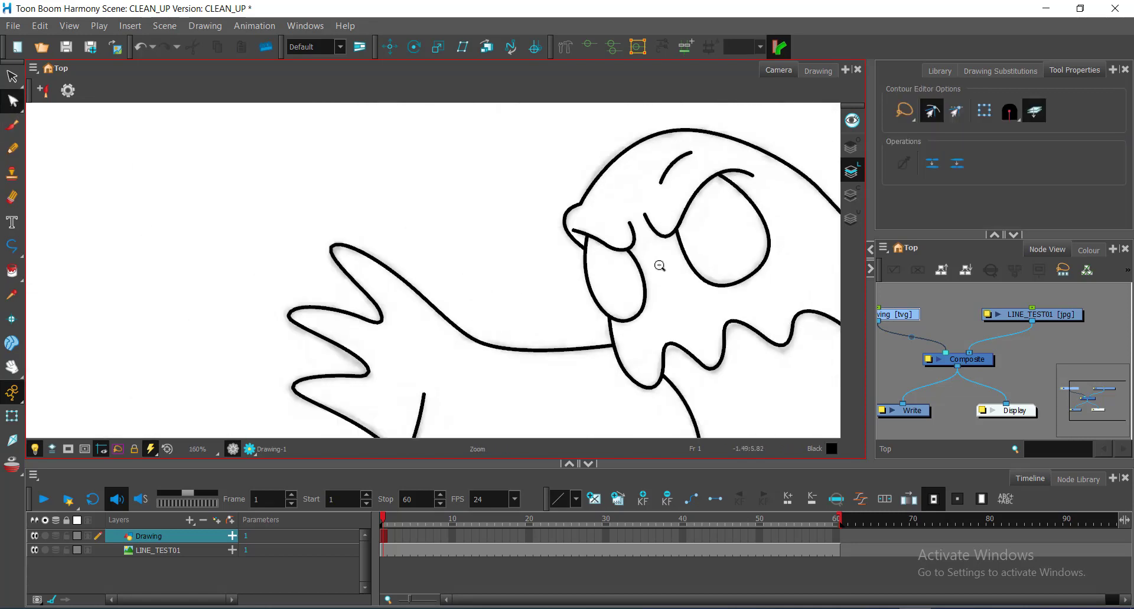
pyautogui.scroll(-1, 659, 266)
pyautogui.moveTo(712, 293); pyautogui.dragTo(458, 266)
pyautogui.scroll(5, 461, 258)
pyautogui.moveTo(584, 307)
pyautogui.mouseDown()
pyautogui.moveTo(460, 258)
pyautogui.moveTo(463, 292)
pyautogui.mouseUp()
pyautogui.hotkey('alt', 'shift', '-')
pyautogui.click(463, 266)
pyautogui.moveTo(440, 198); pyautogui.dragTo(458, 177)
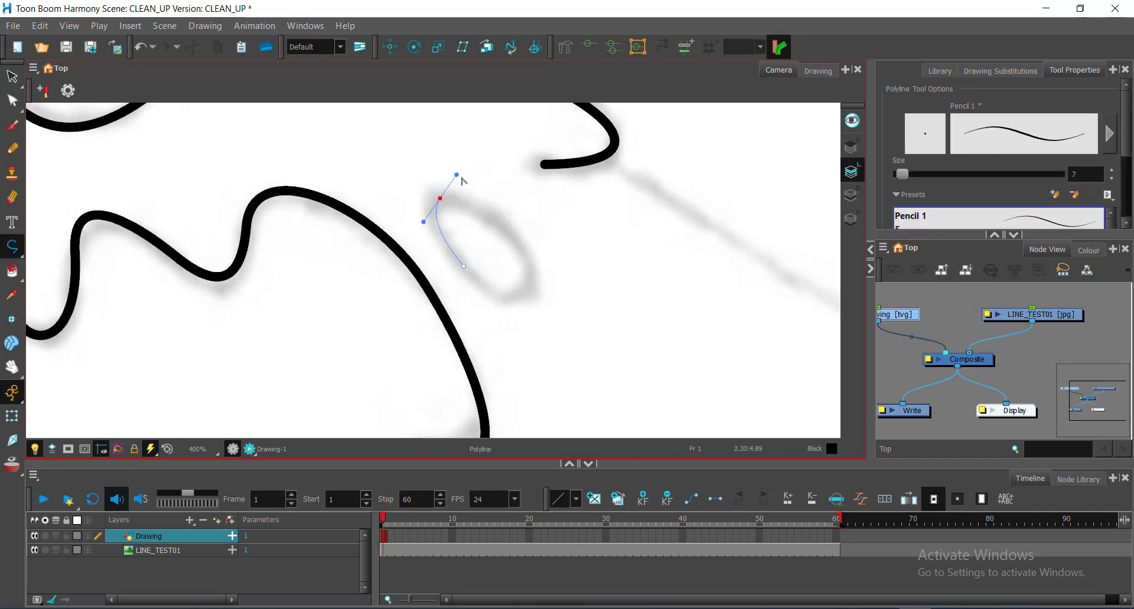
pyautogui.moveTo(534, 286); pyautogui.dragTo(512, 311)
pyautogui.click(464, 267)
pyautogui.hotkey('alt', 'q')
# Trace the line from the back of the head down to the shoulder with a polyline, finishing with its small curl
pyautogui.scroll(-2, 491, 265)
pyautogui.moveTo(490, 266); pyautogui.dragTo(290, 228)
pyautogui.hotkey('alt', 'shift', '-')
pyautogui.click(330, 129)
pyautogui.moveTo(559, 278); pyautogui.dragTo(626, 306)
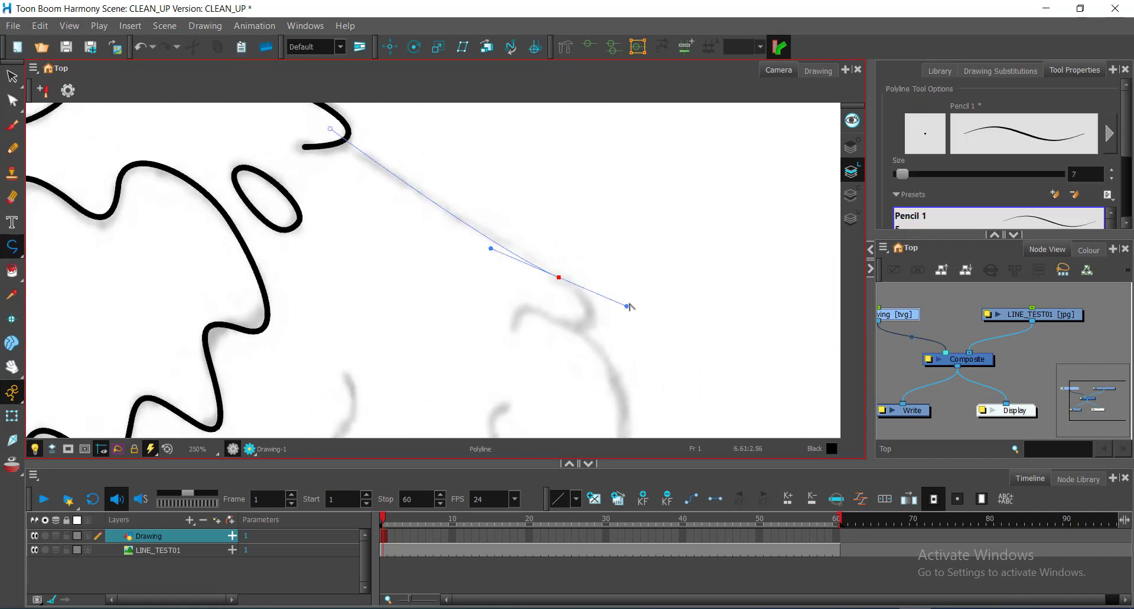
pyautogui.moveTo(556, 322); pyautogui.dragTo(526, 310)
pyautogui.moveTo(513, 326); pyautogui.dragTo(519, 340)
pyautogui.scroll(-2, 519, 340)
pyautogui.moveTo(440, 407); pyautogui.dragTo(575, 262)
pyautogui.hotkey('alt', 'q')
# Trace the outer body line from the shoulder down through the hip drips, and adjust its mid-curve handles with Contour Editor
pyautogui.hotkey('alt', 'shift', '-')
pyautogui.click(670, 146)
pyautogui.moveTo(709, 226)
pyautogui.mouseDown()
pyautogui.moveTo(698, 271)
pyautogui.moveTo(643, 289)
pyautogui.mouseUp()
pyautogui.scroll(1, 635, 316)
pyautogui.moveTo(639, 317); pyautogui.dragTo(593, 298)
pyautogui.moveTo(583, 344); pyautogui.dragTo(574, 361)
pyautogui.moveTo(545, 342); pyautogui.dragTo(539, 329)
pyautogui.moveTo(514, 272); pyautogui.dragTo(337, 343)
pyautogui.hotkey('alt', 'q')
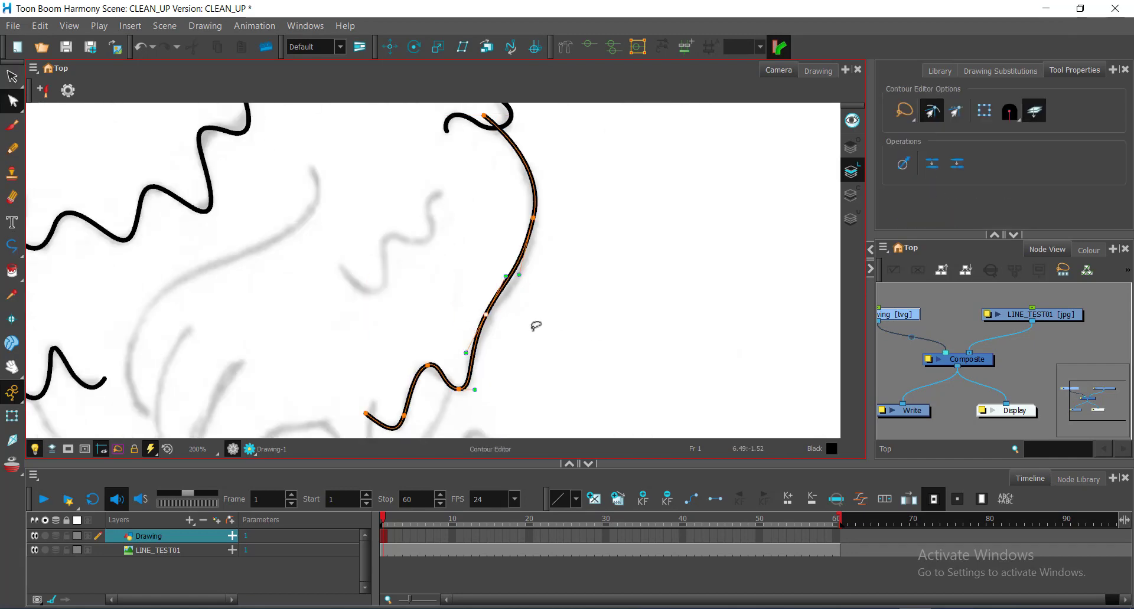
pyautogui.moveTo(508, 276); pyautogui.dragTo(525, 273)
# Undo the Composite node change that disconnected the Drawing node, and reselect the Drawing node
pyautogui.moveTo(422, 367); pyautogui.dragTo(549, 319)
pyautogui.moveTo(441, 174); pyautogui.dragTo(610, 341)
pyautogui.moveTo(945, 353); pyautogui.dragTo(947, 341)
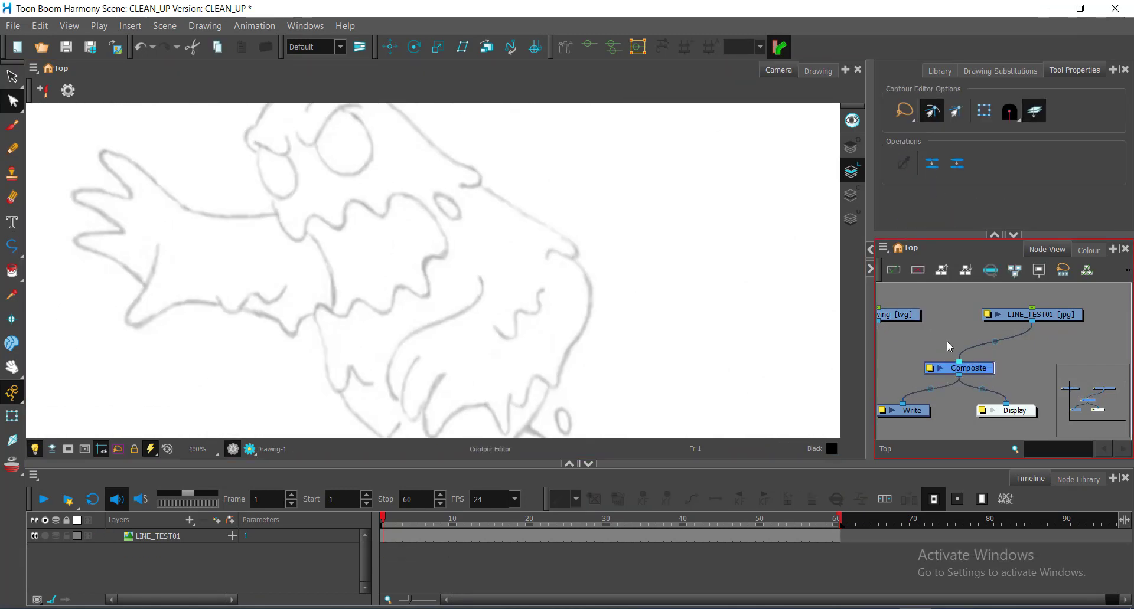
pyautogui.hotkey('ctrl', 'z')
pyautogui.click(903, 319)
# Trace the wavy lower-body line with a polyline, from the hip drip through its dips and up the long curved fold
pyautogui.scroll(6, 452, 171)
pyautogui.scroll(-2, 549, 195)
pyautogui.moveTo(549, 413); pyautogui.dragTo(532, 106)
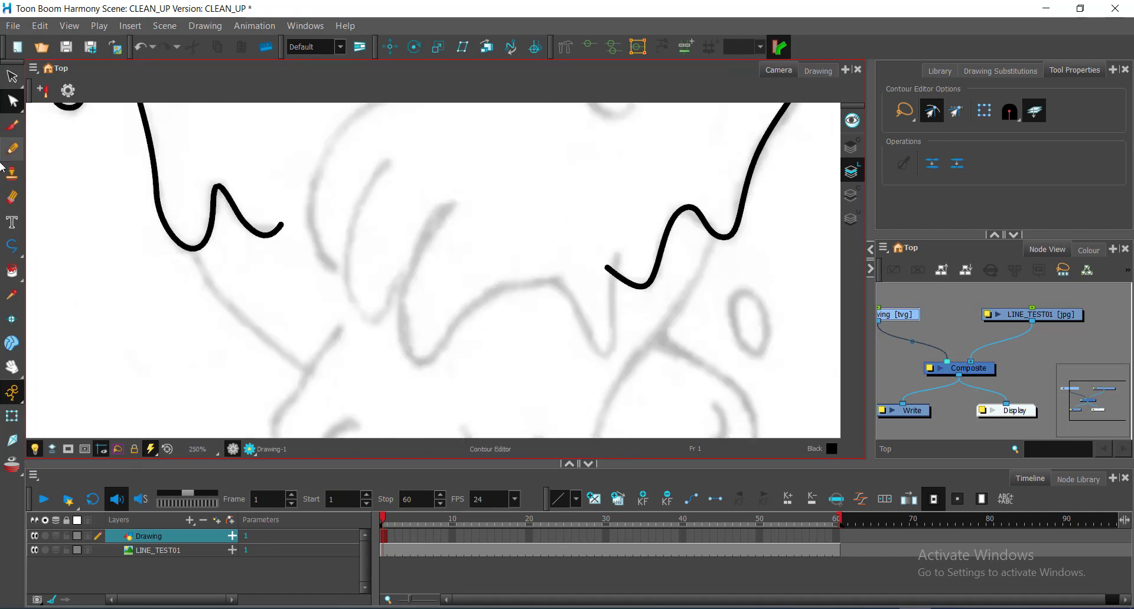
pyautogui.click(12, 246)
pyautogui.moveTo(621, 250); pyautogui.dragTo(613, 270)
pyautogui.moveTo(613, 312); pyautogui.dragTo(618, 334)
pyautogui.moveTo(600, 353); pyautogui.dragTo(587, 342)
pyautogui.moveTo(548, 284); pyautogui.dragTo(518, 279)
pyautogui.moveTo(456, 325); pyautogui.dragTo(446, 345)
pyautogui.moveTo(412, 358); pyautogui.dragTo(395, 337)
pyautogui.moveTo(454, 201); pyautogui.dragTo(514, 154)
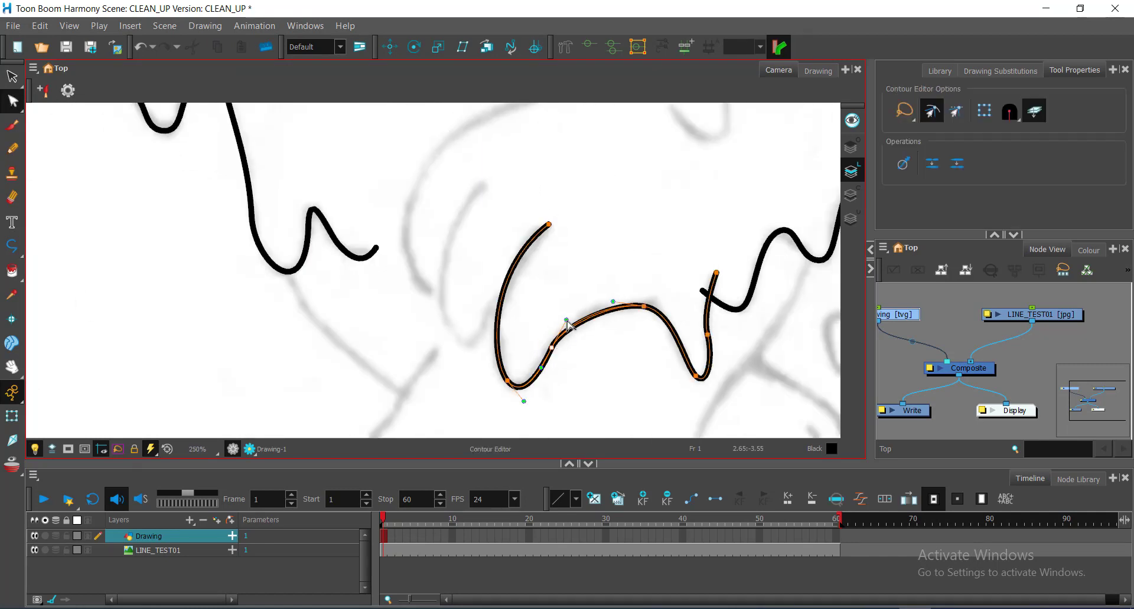
# Trace the narrow U-shaped loop beside the curved fold with a polyline, and refine its end with Contour Editor
pyautogui.click(12, 246)
pyautogui.moveTo(375, 238); pyautogui.dragTo(451, 283)
pyautogui.click(559, 229)
pyautogui.moveTo(543, 389)
pyautogui.mouseDown()
pyautogui.moveTo(609, 446)
pyautogui.moveTo(565, 400)
pyautogui.mouseUp()
pyautogui.click(592, 321)
pyautogui.click(13, 101)
pyautogui.click(585, 328)
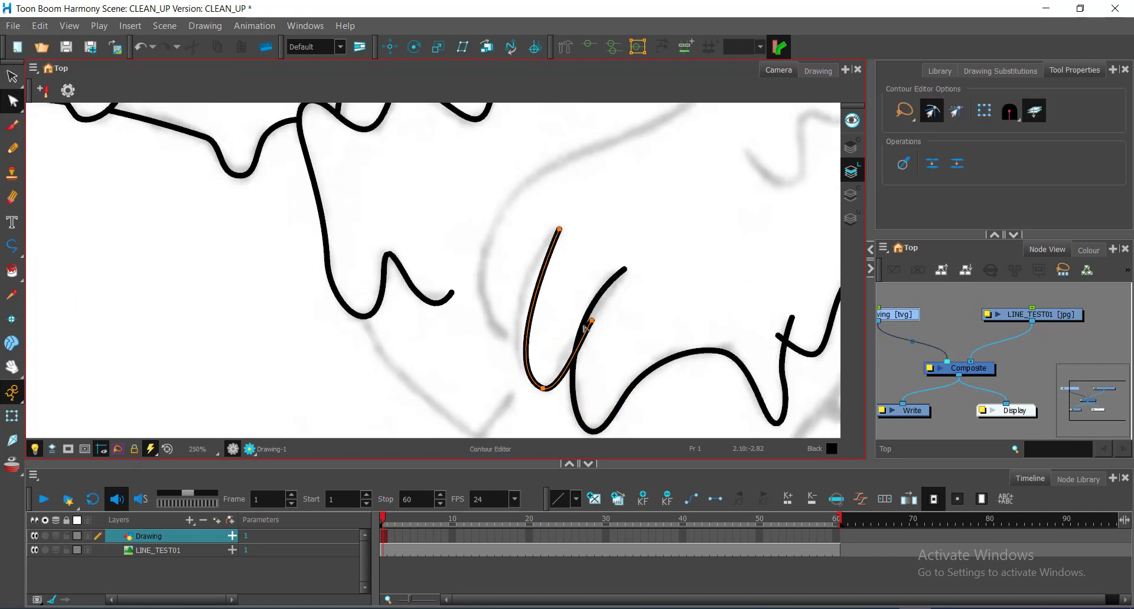
pyautogui.moveTo(584, 329); pyautogui.dragTo(569, 332)
# Trace the long S-shaped line sweeping down the body to the narrow loop, and refine its curve with Contour Editor
pyautogui.moveTo(638, 236); pyautogui.dragTo(598, 329)
pyautogui.scroll(-1, 539, 321)
pyautogui.click(12, 246)
pyautogui.click(656, 162)
pyautogui.moveTo(595, 242); pyautogui.dragTo(552, 180)
pyautogui.moveTo(569, 322); pyautogui.dragTo(625, 345)
pyautogui.hotkey('alt', 'q')
pyautogui.click(544, 227)
pyautogui.moveTo(544, 227); pyautogui.dragTo(543, 281)
pyautogui.moveTo(653, 198); pyautogui.dragTo(658, 202)
# Cut off the overshooting ends of the long S-shaped line and the narrow loop where they cross neighbouring lines
pyautogui.hotkey('alt', 't')
pyautogui.scroll(1, 567, 373)
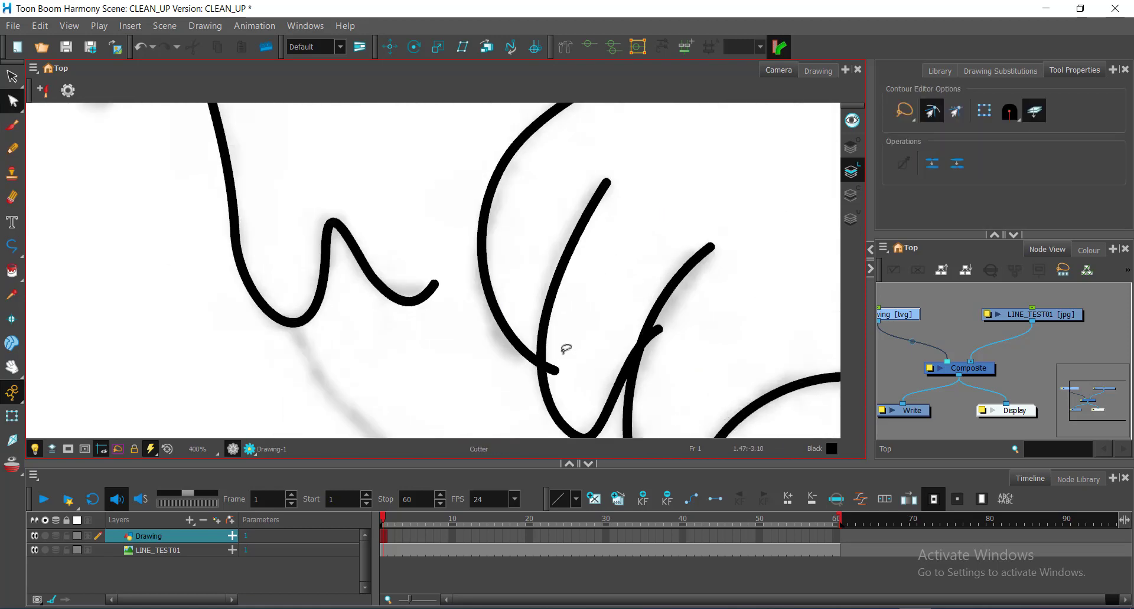
pyautogui.moveTo(564, 352); pyautogui.dragTo(548, 380)
pyautogui.moveTo(670, 308); pyautogui.dragTo(645, 346)
# Trace the short squiggle inside the body, beside the outer body line, with a polyline
pyautogui.moveTo(579, 245); pyautogui.dragTo(306, 397)
pyautogui.scroll(-2, 307, 396)
pyautogui.hotkey('alt', '-')
pyautogui.click(638, 188)
pyautogui.moveTo(621, 216); pyautogui.dragTo(625, 233)
pyautogui.moveTo(605, 246); pyautogui.dragTo(575, 248)
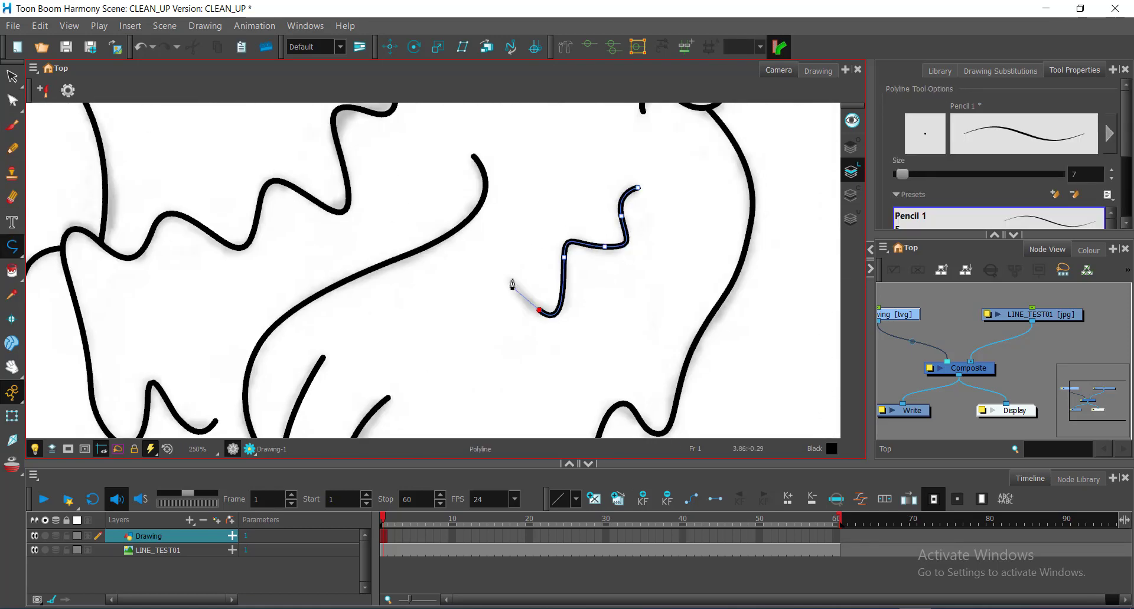
pyautogui.click(512, 280)
pyautogui.hotkey('alt', 'q')
# Trace the curved line running from the lowest front drip down to the thigh with a polyline
pyautogui.scroll(-6, 612, 257)
pyautogui.scroll(4, 524, 333)
pyautogui.hotkey('alt', '-')
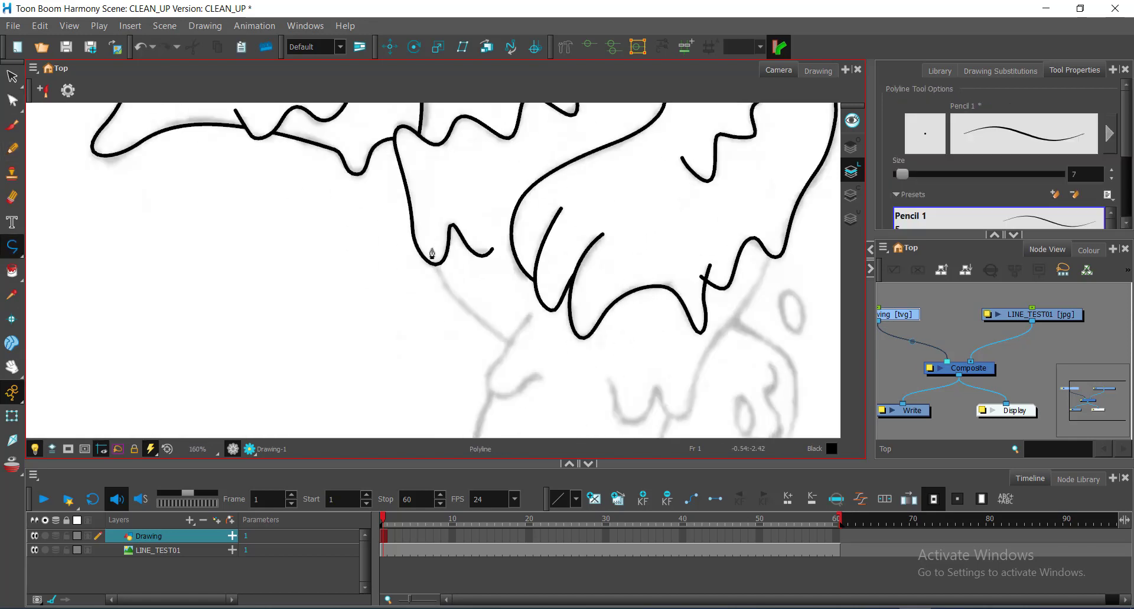
pyautogui.click(433, 248)
pyautogui.moveTo(530, 352); pyautogui.dragTo(638, 410)
pyautogui.hotkey('alt', 'q')
# Trace the thigh line and its hooked drip with a polyline, refine its curve, and trim the overshoot where it crosses the line above
pyautogui.scroll(2, 627, 283)
pyautogui.hotkey('alt', '-')
pyautogui.click(610, 218)
pyautogui.moveTo(568, 282); pyautogui.dragTo(564, 312)
pyautogui.moveTo(541, 330); pyautogui.dragTo(548, 355)
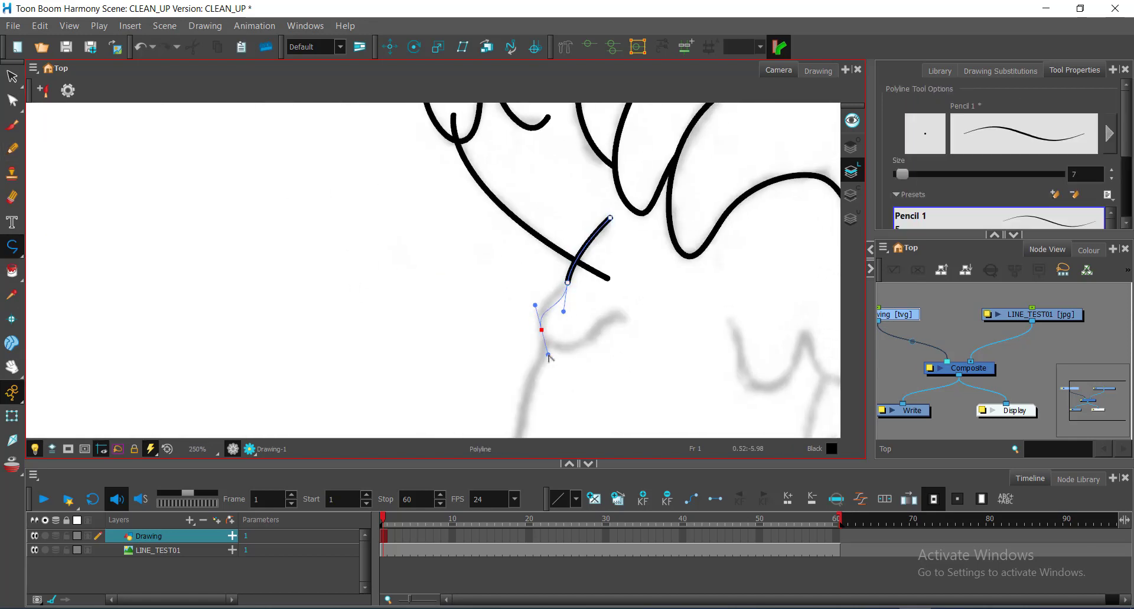
pyautogui.hotkey('alt', 'q')
pyautogui.moveTo(563, 311); pyautogui.dragTo(559, 298)
pyautogui.hotkey('alt', 's')
pyautogui.press('1')
# Trace the line from the hip drips down the thigh and through the two drips above the front leg
pyautogui.moveTo(723, 423)
pyautogui.mouseDown()
pyautogui.moveTo(650, 278)
pyautogui.moveTo(482, 381)
pyautogui.mouseUp()
pyautogui.hotkey('alt', '-')
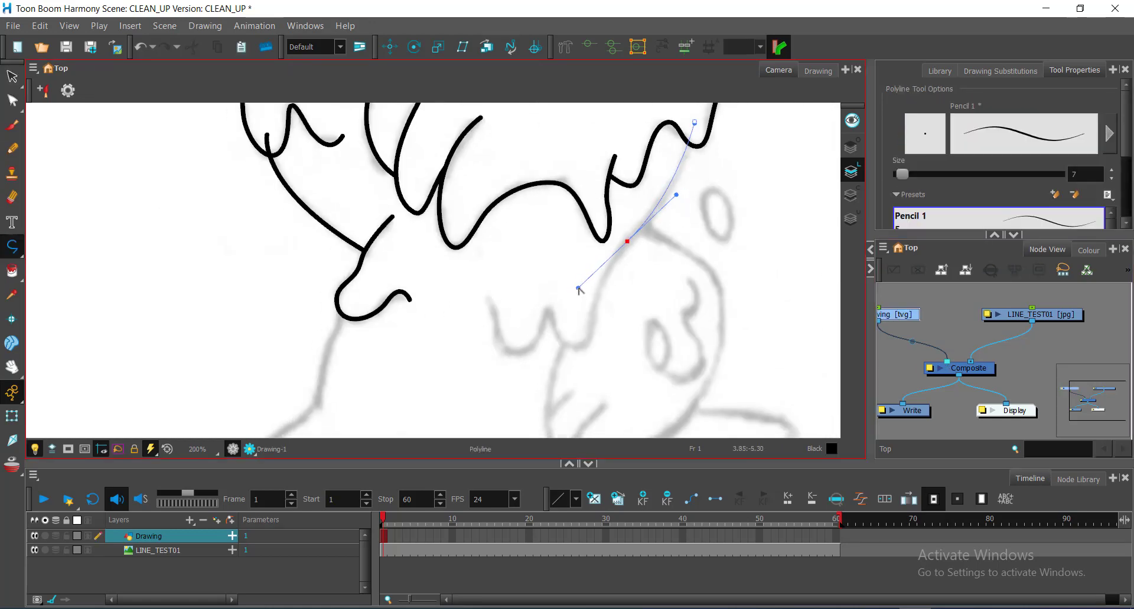
pyautogui.moveTo(591, 316); pyautogui.dragTo(591, 326)
pyautogui.moveTo(517, 352); pyautogui.dragTo(490, 348)
pyautogui.moveTo(489, 300); pyautogui.dragTo(469, 285)
pyautogui.press('2')
pyautogui.hotkey('alt', 'q')
# Reshape the peak between the two drips above the front leg into a smooth rounded curve with Contour Editor
pyautogui.click(589, 293)
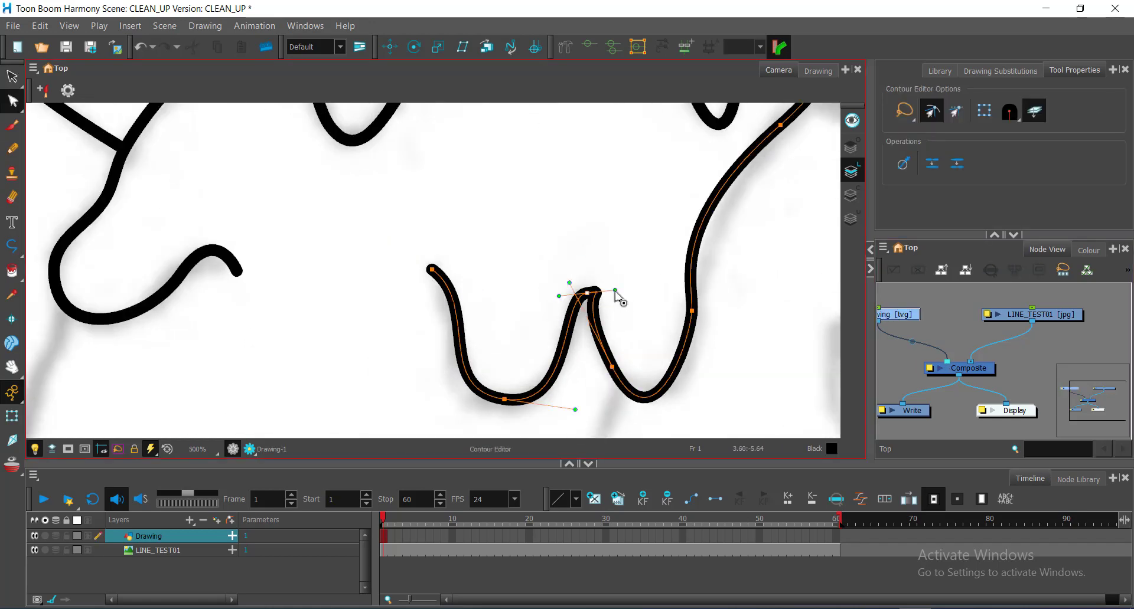
pyautogui.moveTo(615, 296); pyautogui.dragTo(551, 261)
pyautogui.hotkey('ctrl', 'z')
pyautogui.hotkey('alt', 'z')
# Trace the back leg's outer line down and along the sole, finishing with the toe curve
pyautogui.hotkey('alt', '-')
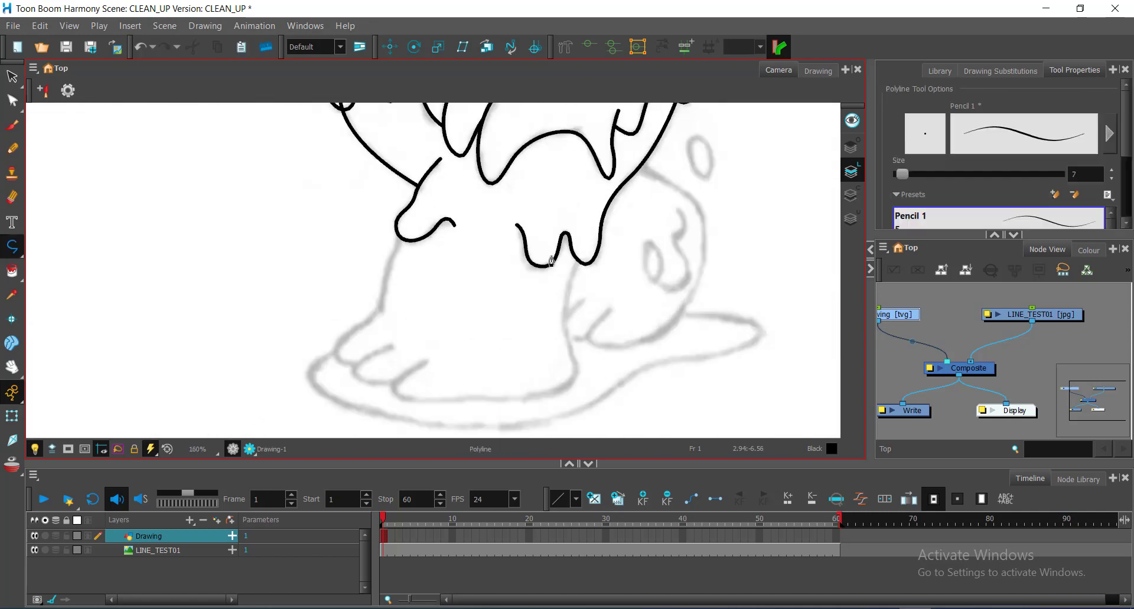
pyautogui.moveTo(641, 341); pyautogui.dragTo(552, 375)
pyautogui.press('2')
pyautogui.hotkey('alt', 's')
pyautogui.moveTo(572, 306); pyautogui.dragTo(586, 289)
pyautogui.hotkey('alt', 'q')
# Trace the back foot's second toe with a polyline, and trim its end where it crosses the neighbouring toe
pyautogui.press('space')
pyautogui.moveTo(709, 212); pyautogui.dragTo(738, 189)
pyautogui.hotkey('alt', '-')
pyautogui.click(581, 305)
pyautogui.hotkey('alt', 'q')
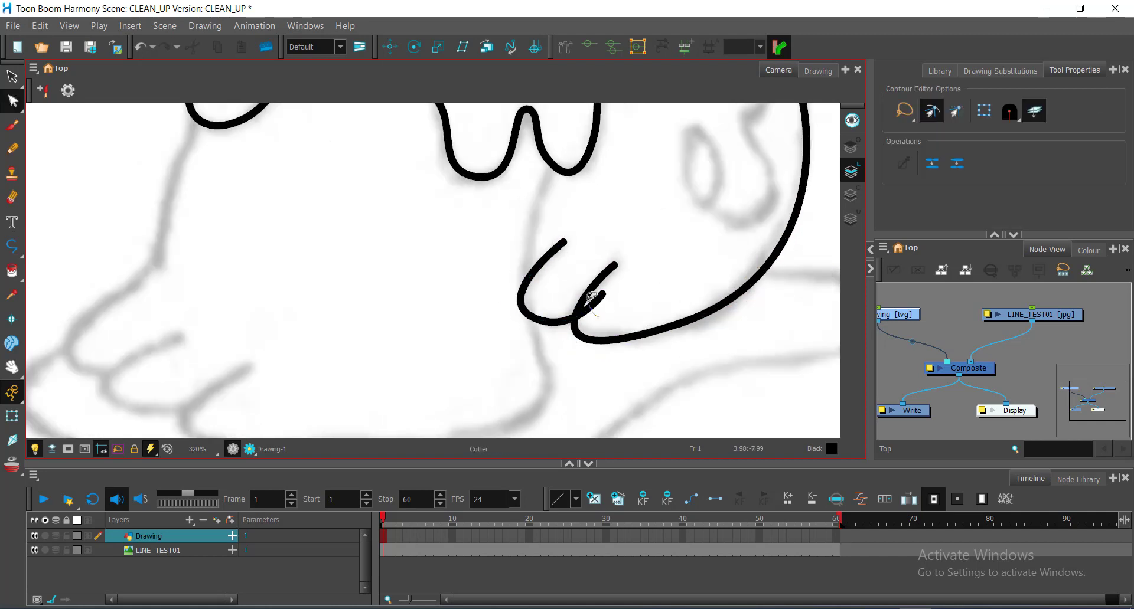
# Trace the front leg's inner line down and along the sole, finishing with the first toe curve
pyautogui.hotkey('alt', '-')
pyautogui.press('1')
pyautogui.moveTo(344, 380)
pyautogui.mouseDown()
pyautogui.moveTo(304, 388)
pyautogui.moveTo(308, 378)
pyautogui.mouseUp()
pyautogui.moveTo(278, 324); pyautogui.dragTo(392, 258)
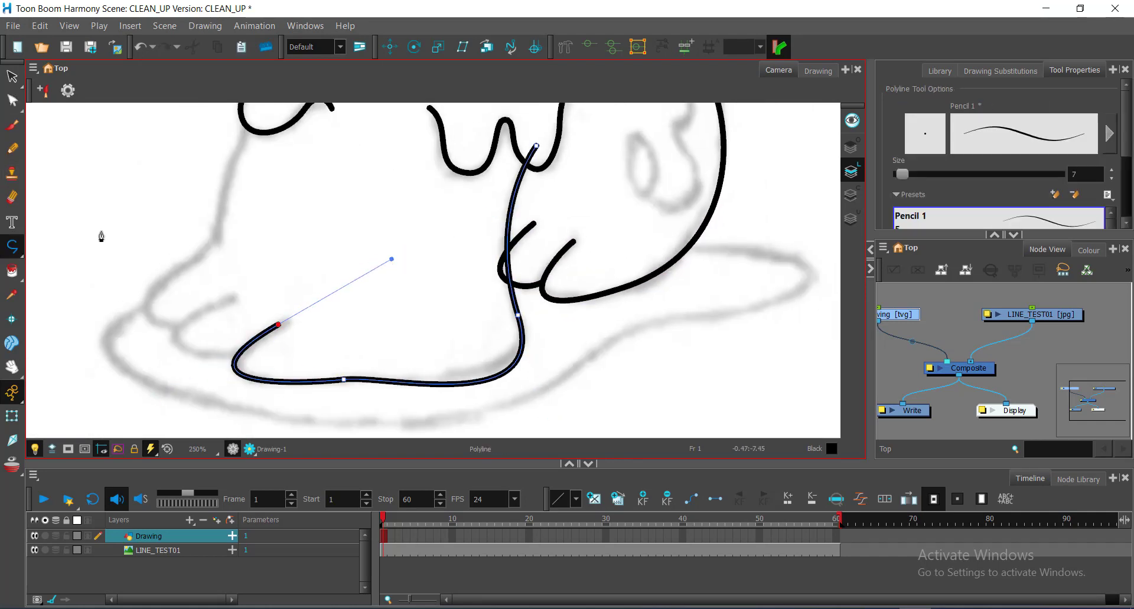
# Refine the curve of the front leg's sole and heel with Contour Editor
pyautogui.hotkey('alt', 'q')
pyautogui.click(344, 379)
pyautogui.moveTo(550, 418); pyautogui.dragTo(546, 401)
pyautogui.moveTo(379, 381); pyautogui.dragTo(378, 385)
pyautogui.moveTo(286, 328)
pyautogui.mouseDown()
pyautogui.moveTo(349, 356)
pyautogui.moveTo(593, 306)
pyautogui.mouseUp()
pyautogui.hotkey('ctrl', 'z')
pyautogui.click(495, 326)
# Trim the back foot's toe lines where they cross the front leg with the Cutter
pyautogui.scroll(4, 791, 278)
pyautogui.moveTo(791, 278); pyautogui.dragTo(655, 295)
pyautogui.press('t')
pyautogui.moveTo(623, 229); pyautogui.dragTo(665, 287)
pyautogui.click(655, 281)
pyautogui.click(698, 327)
# Trace the front foot's middle toe with a polyline and refine its curve with Contour Editor
pyautogui.scroll(-3, 698, 328)
pyautogui.moveTo(328, 296); pyautogui.dragTo(475, 268)
pyautogui.hotkey('alt', '/')
pyautogui.click(473, 292)
pyautogui.moveTo(398, 348); pyautogui.dragTo(425, 372)
pyautogui.hotkey('alt', 'q')
pyautogui.moveTo(515, 372)
pyautogui.mouseDown()
pyautogui.moveTo(546, 356)
pyautogui.moveTo(617, 412)
pyautogui.mouseUp()
# Trace the front foot's outermost toe up to the ankle with a polyline and trim its overshoot
pyautogui.hotkey('alt', '/')
pyautogui.click(569, 249)
pyautogui.press('t')
pyautogui.scroll(-1, 526, 385)
pyautogui.moveTo(526, 384); pyautogui.dragTo(444, 415)
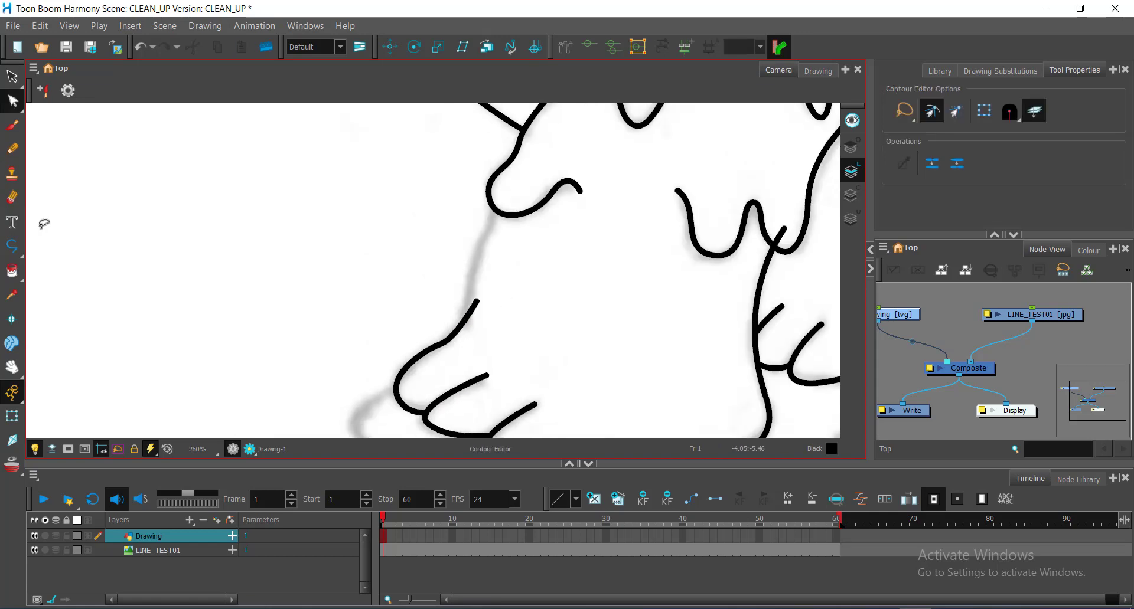
# Trace the front leg's outer line from the drip down to the ankle and trim its overshoot at the drip
pyautogui.hotkey('alt', '/')
pyautogui.click(503, 195)
pyautogui.moveTo(472, 342); pyautogui.dragTo(476, 354)
pyautogui.scroll(3, 487, 320)
pyautogui.press('t')
pyautogui.moveTo(473, 278); pyautogui.dragTo(479, 301)
pyautogui.scroll(-2, 479, 301)
pyautogui.moveTo(611, 230)
pyautogui.mouseDown()
pyautogui.moveTo(675, 306)
pyautogui.moveTo(541, 384)
pyautogui.mouseUp()
# Trace the detached oval drop beside the back leg as a closed polyline
pyautogui.hotkey('alt', '/')
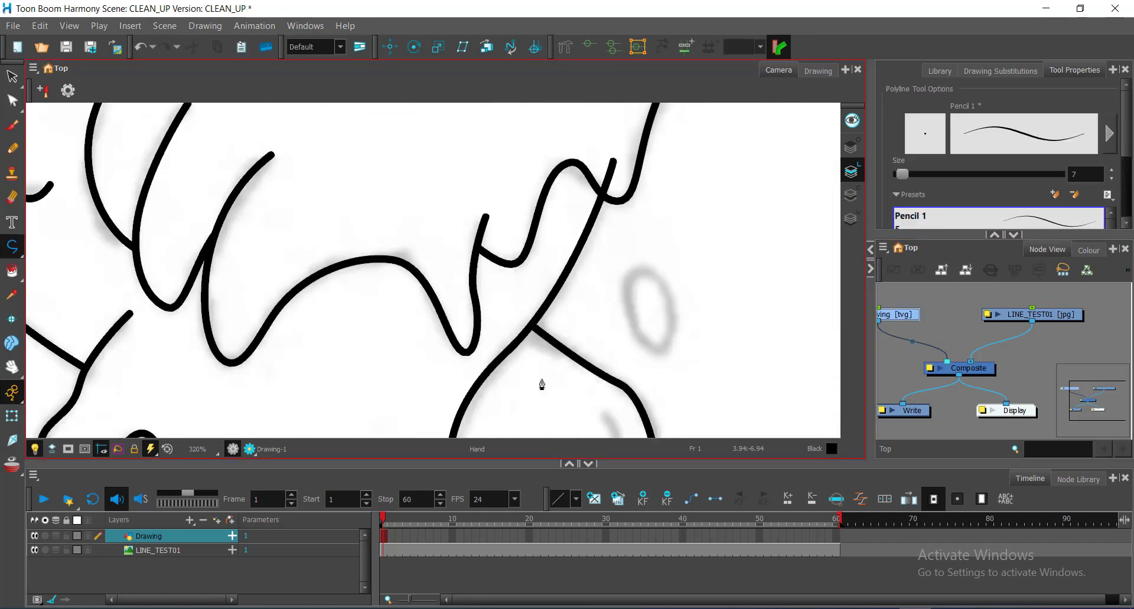
pyautogui.scroll(-6, 531, 266)
pyautogui.scroll(7, 549, 254)
pyautogui.click(485, 176)
pyautogui.moveTo(531, 217); pyautogui.dragTo(533, 259)
pyautogui.moveTo(495, 264)
pyautogui.mouseDown()
pyautogui.moveTo(483, 201)
pyautogui.moveTo(509, 168)
pyautogui.mouseUp()
pyautogui.hotkey('alt', 's')
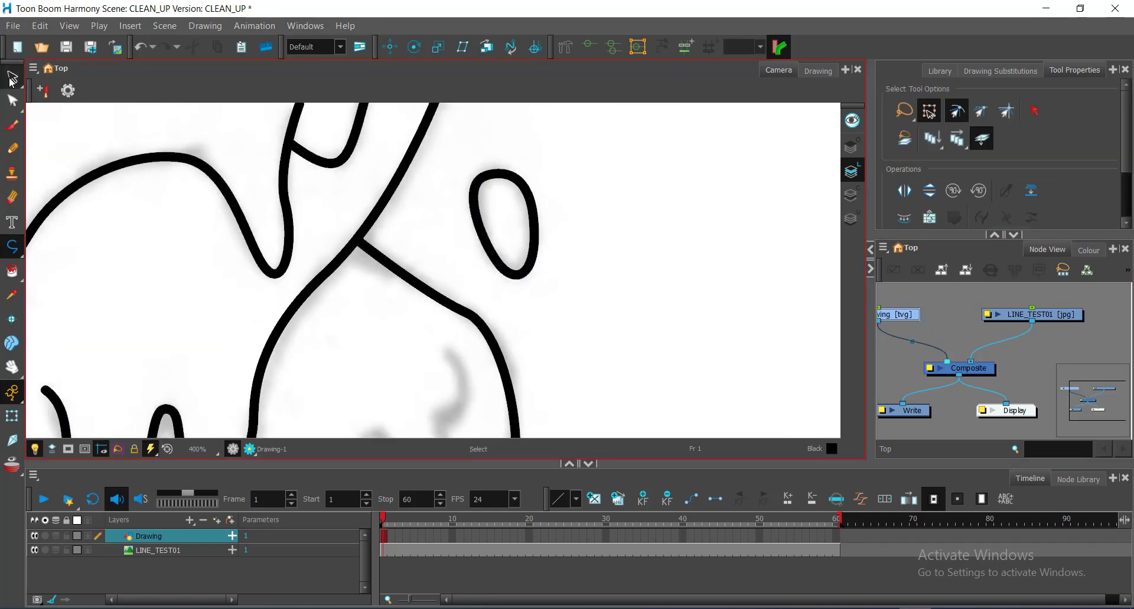
# Trace the slime marking inside the back leg with a polyline
pyautogui.moveTo(447, 350); pyautogui.dragTo(572, 156)
pyautogui.scroll(-1, 572, 155)
pyautogui.hotkey('alt', '/')
pyautogui.moveTo(565, 211); pyautogui.dragTo(517, 213)
pyautogui.moveTo(587, 252); pyautogui.dragTo(595, 265)
pyautogui.moveTo(531, 302); pyautogui.dragTo(445, 251)
# Refine the curves of the back leg's inner slime marking with Contour Editor
pyautogui.hotkey('alt', 'q')
pyautogui.click(564, 212)
pyautogui.moveTo(517, 212); pyautogui.dragTo(553, 209)
pyautogui.moveTo(565, 212)
pyautogui.mouseDown()
pyautogui.moveTo(614, 252)
pyautogui.moveTo(614, 233)
pyautogui.mouseUp()
pyautogui.hotkey('alt', '/')
pyautogui.hotkey('alt', 'q')
pyautogui.press('1')
# Trace the puddle outline around both feet with a polyline and smooth its curve with Contour Editor
pyautogui.hotkey('alt', '/')
pyautogui.click(290, 308)
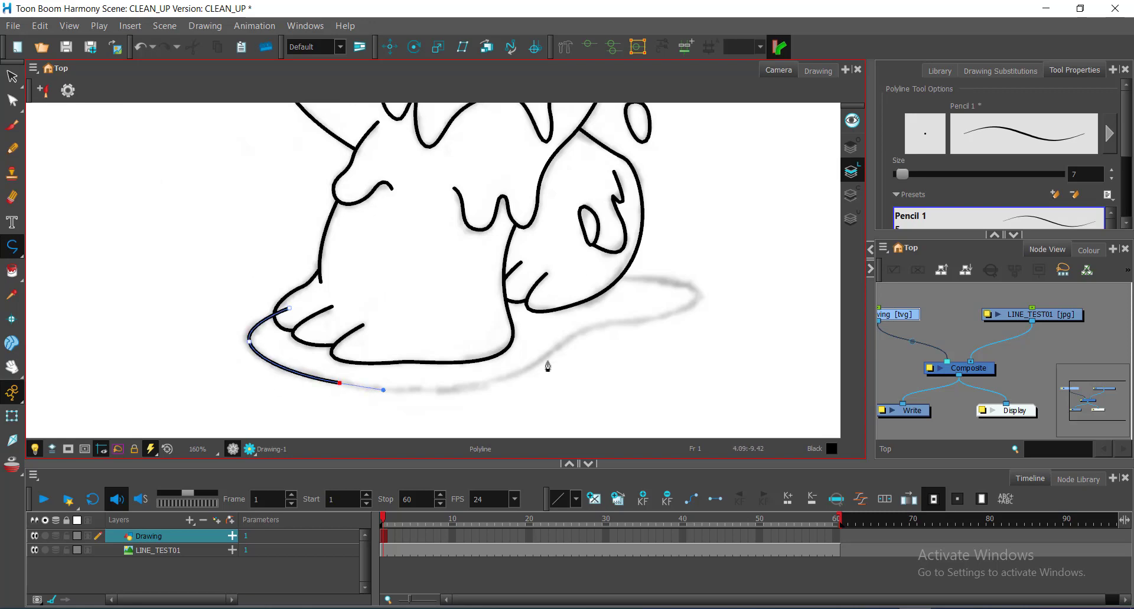
pyautogui.moveTo(555, 349); pyautogui.dragTo(628, 294)
pyautogui.moveTo(671, 314); pyautogui.dragTo(721, 303)
pyautogui.moveTo(586, 278); pyautogui.dragTo(470, 286)
pyautogui.hotkey('alt', 'q')
pyautogui.press('2')
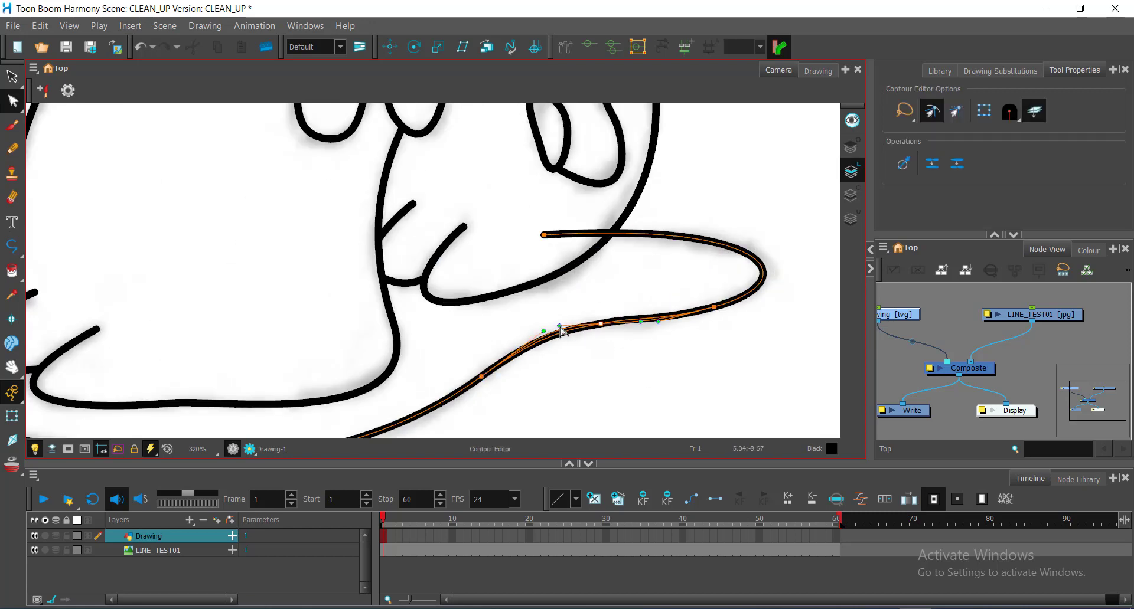
# Trim the puddle outline's ends where they overlap the feet with the Cutter
pyautogui.press('1')
pyautogui.moveTo(572, 251); pyautogui.dragTo(704, 337)
pyautogui.hotkey('alt', 't')
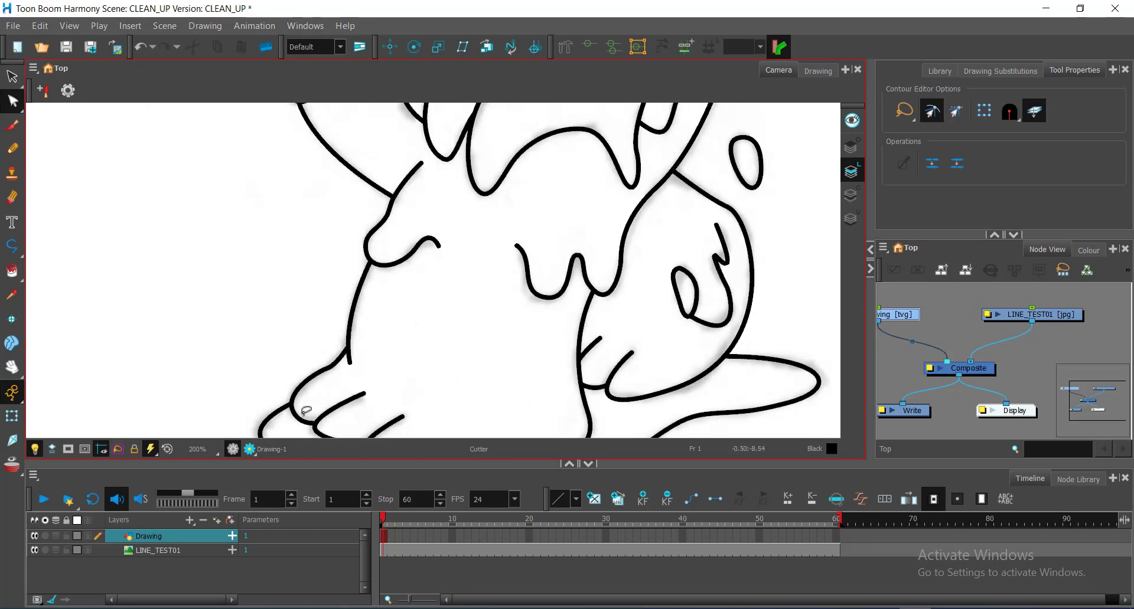
# Examine the whole traced character for leftover overshoots and untraced lines
pyautogui.press('1')
pyautogui.press('1')
pyautogui.press('1')
pyautogui.press('1')
pyautogui.press('1')
pyautogui.press('1')
pyautogui.press('1')
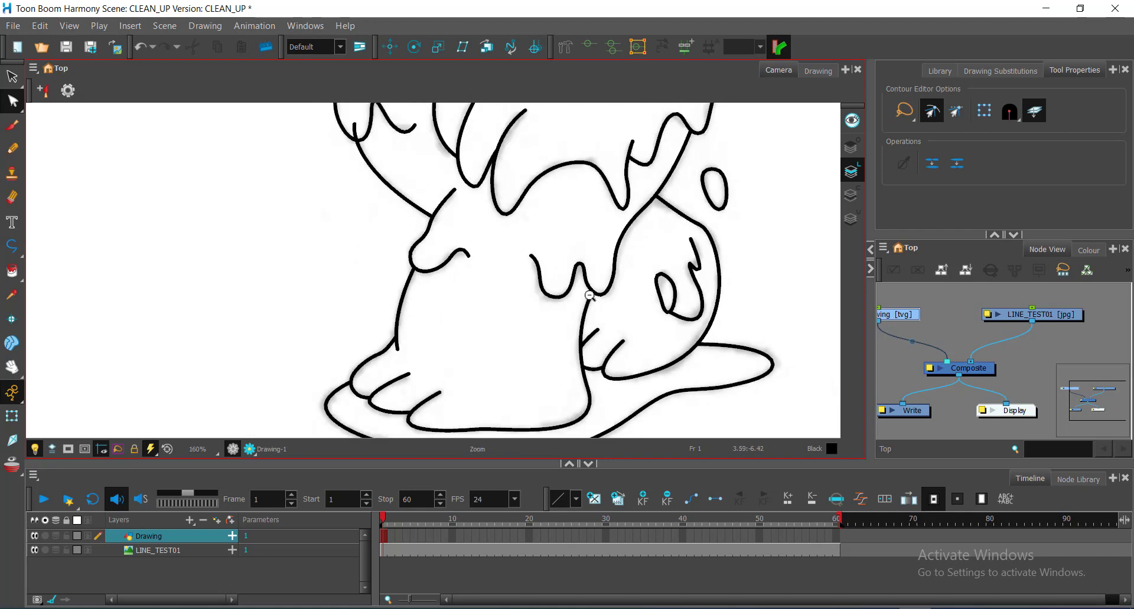
pyautogui.moveTo(588, 275); pyautogui.dragTo(507, 324)
pyautogui.press('2')
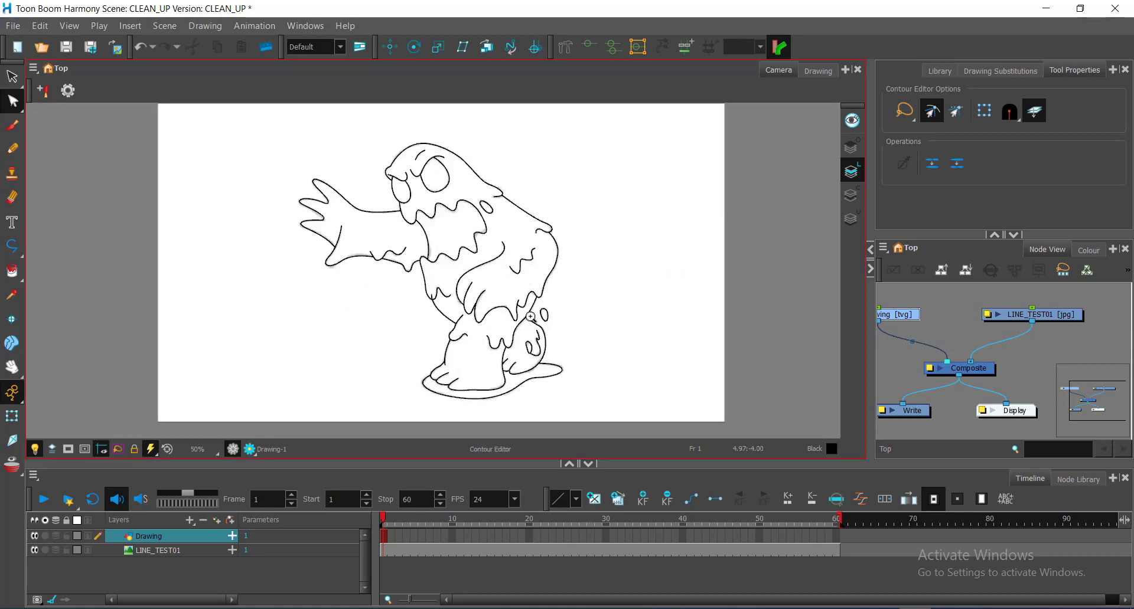
pyautogui.moveTo(571, 278); pyautogui.dragTo(573, 285)
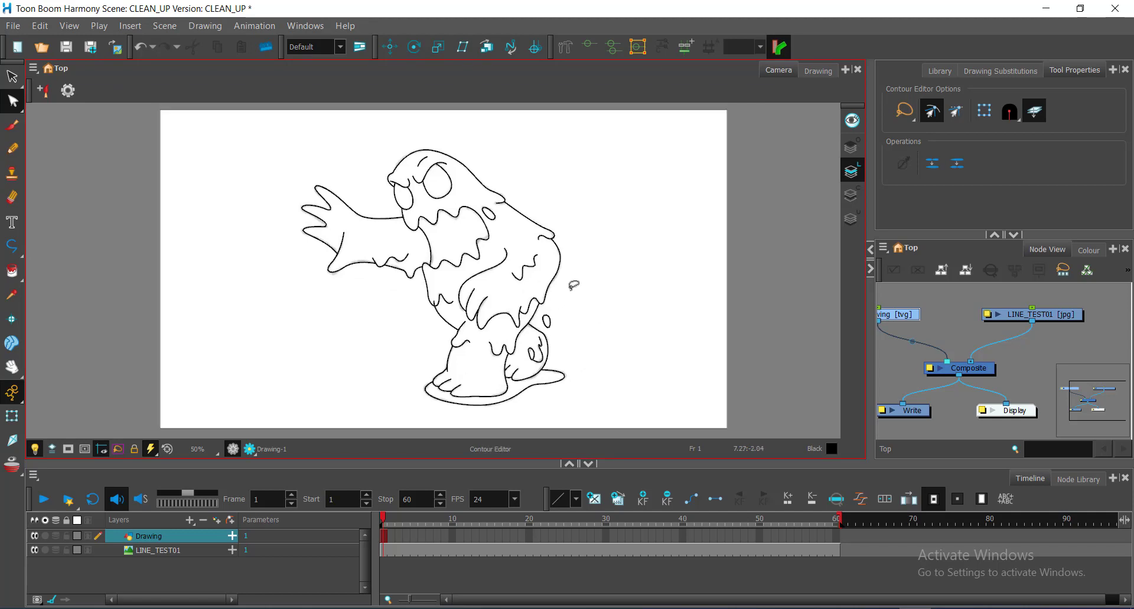